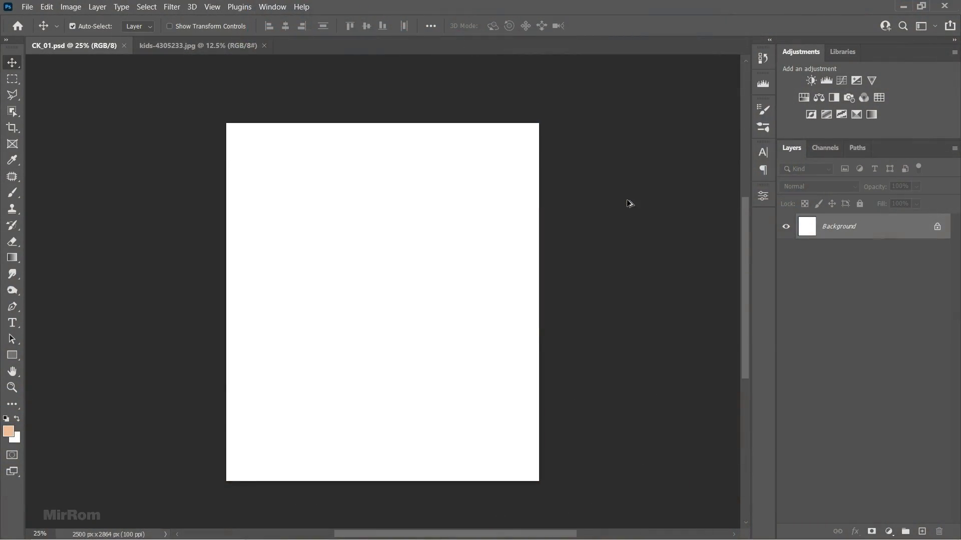
Confirm the blank canvas is 2500 × 2864 px, then bring up kids-4305233.jpg zoomed in
key("ctrl+alt+i")
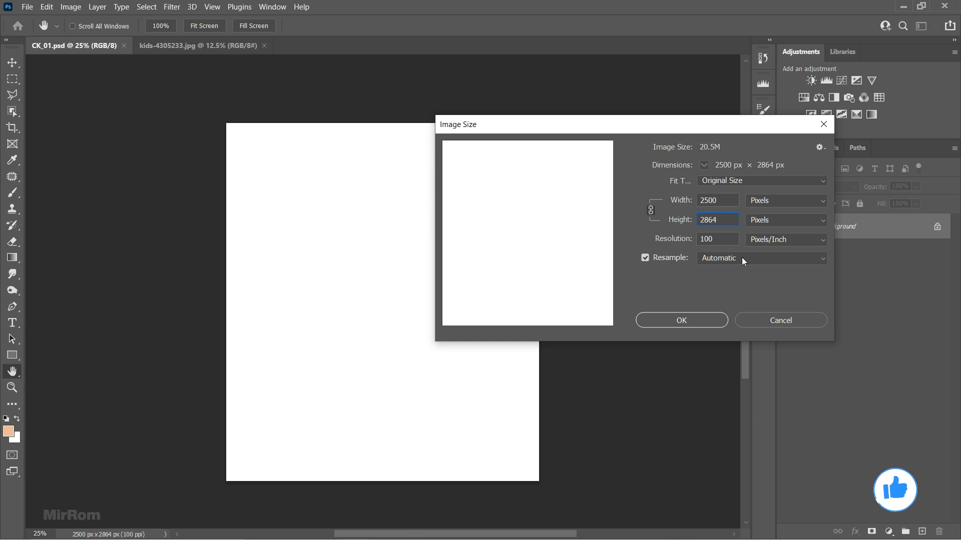
left_click(760, 320)
left_click(239, 47)
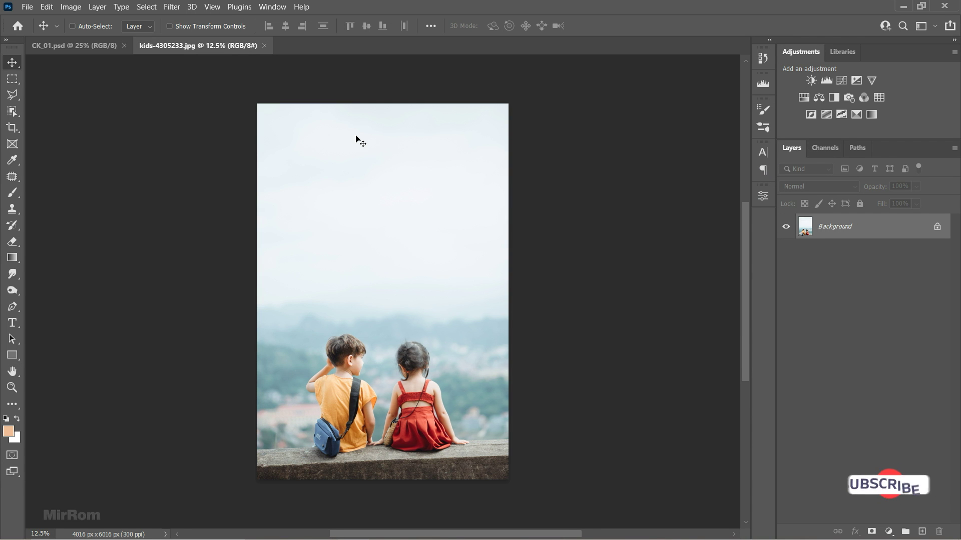
key("ctrl+plus")
key("ctrl+plus")
scroll(248, 380, "up", 1)
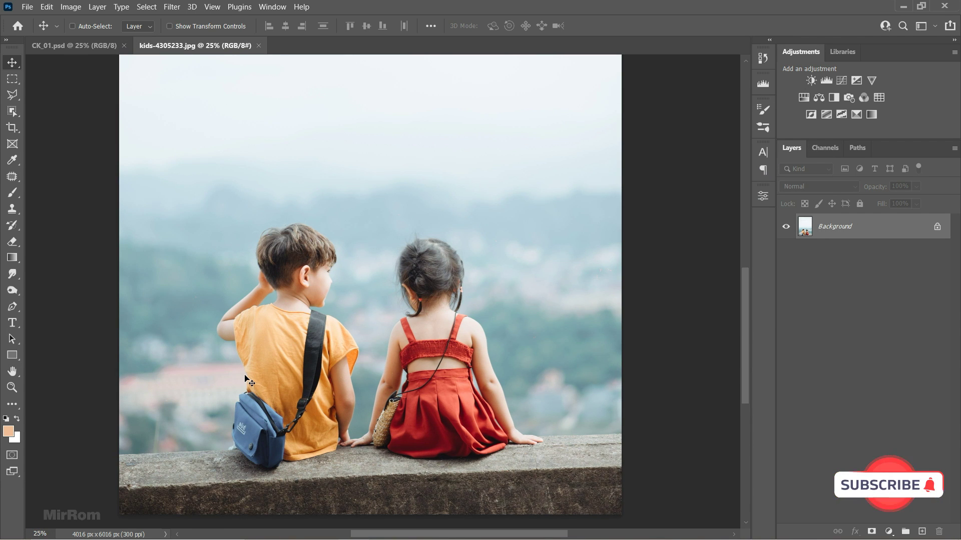
scroll(246, 379, "down", 1)
Set the Pen Tool to Path mode and zoom in on the ledge's left end
right_click(12, 307)
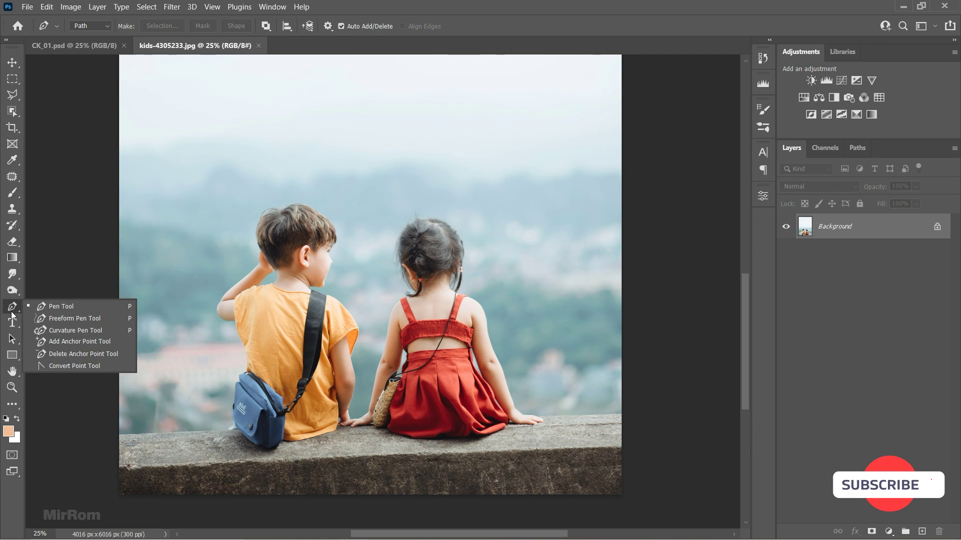
left_click(55, 306)
left_click(90, 25)
left_click(98, 47)
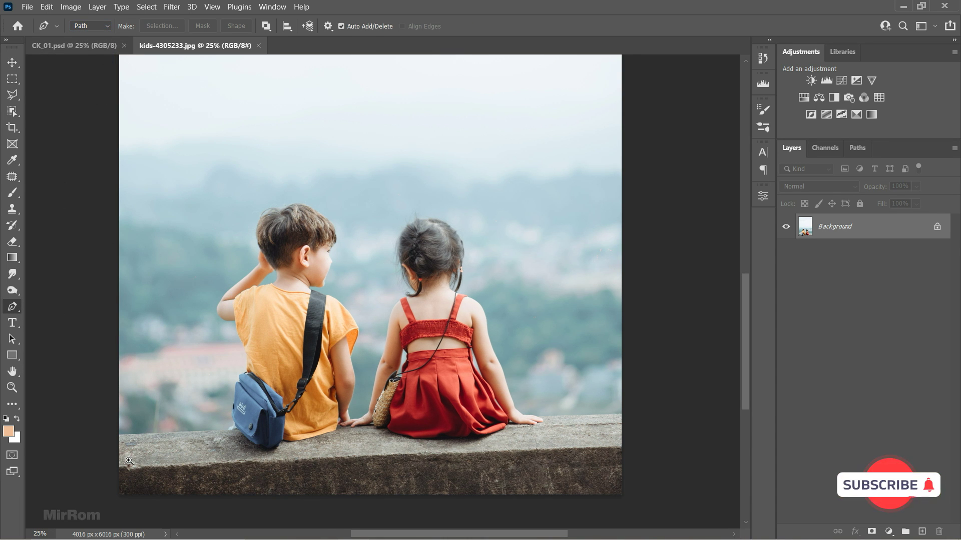
left_click(123, 433, "ctrl")
left_click(107, 410, "ctrl")
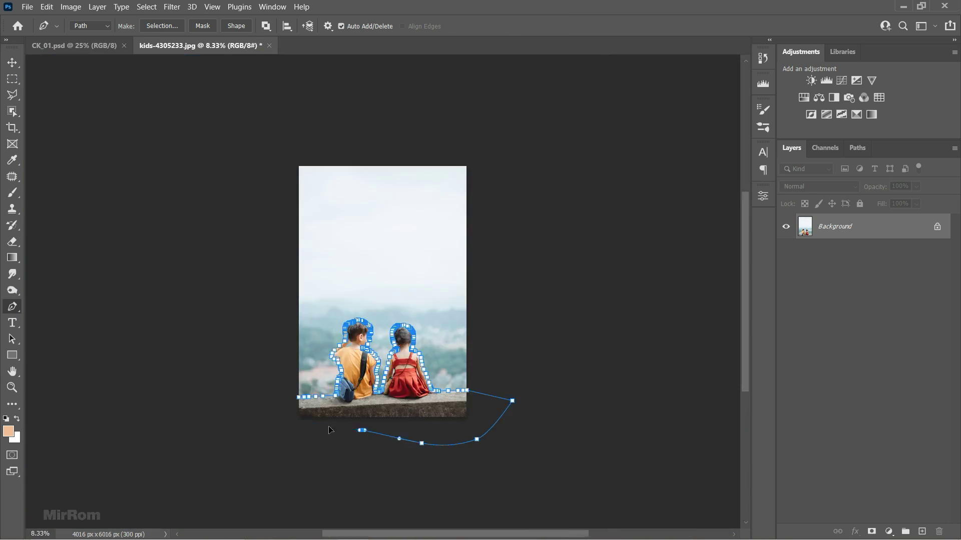
Turn the traced kids-and-ledge path into a selection and add a layer mask
right_click(398, 393)
left_click(430, 166)
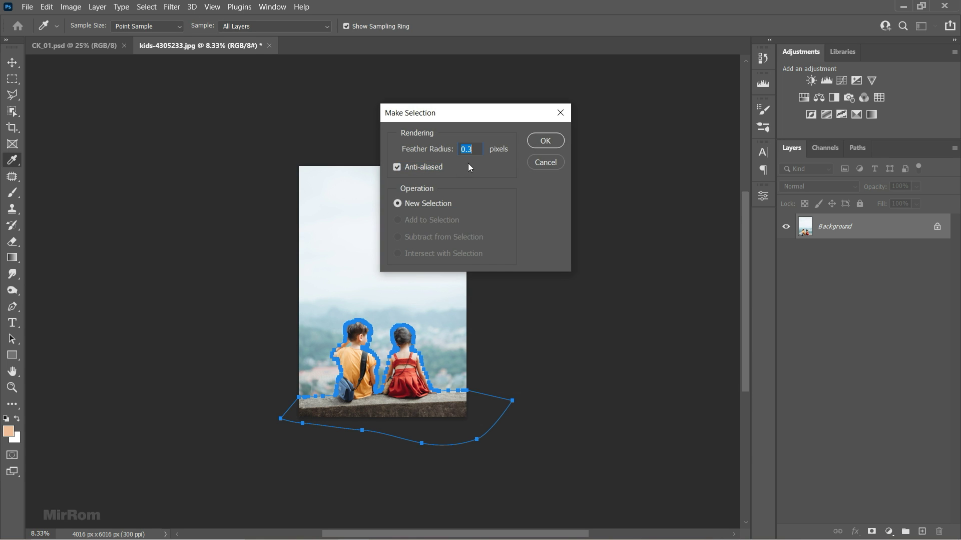
left_click(545, 141)
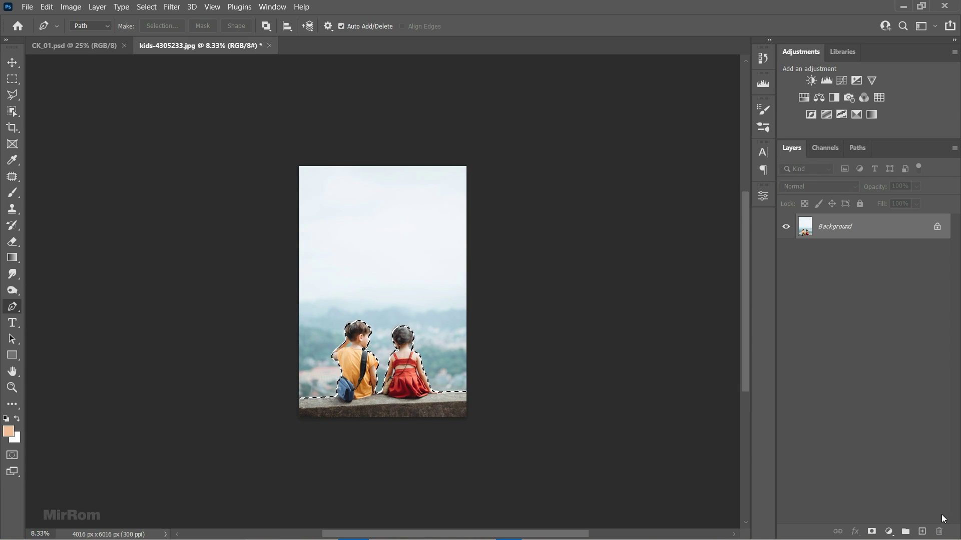
left_click(871, 532)
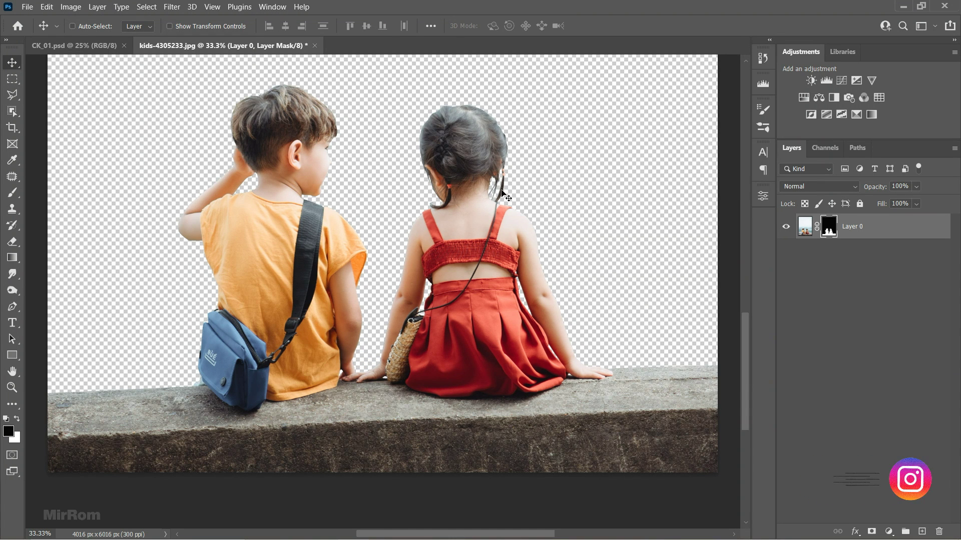
Open Select and Mask, lighten the overlay preview, and inspect the boy's hairline up close
left_click(147, 7)
left_click(189, 175)
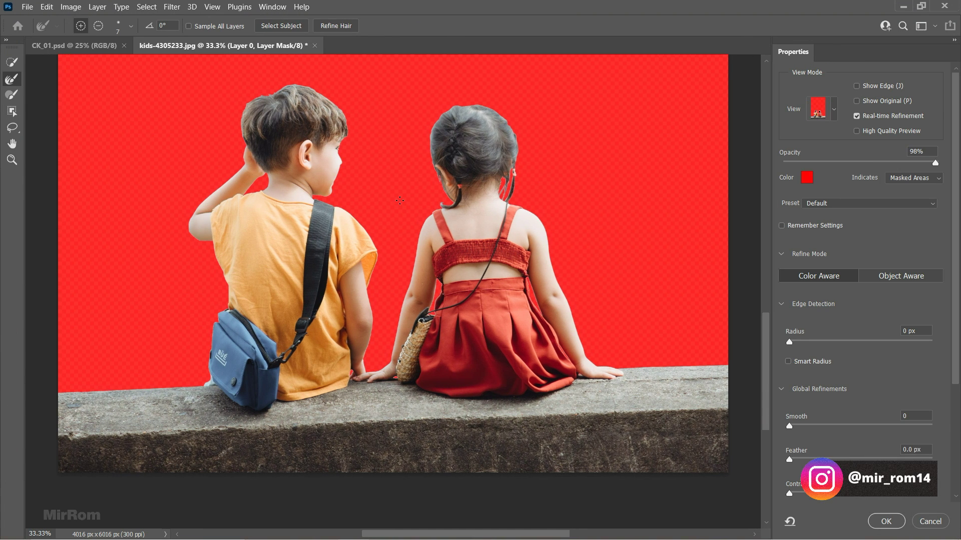
left_click_drag(935, 163, 924, 162)
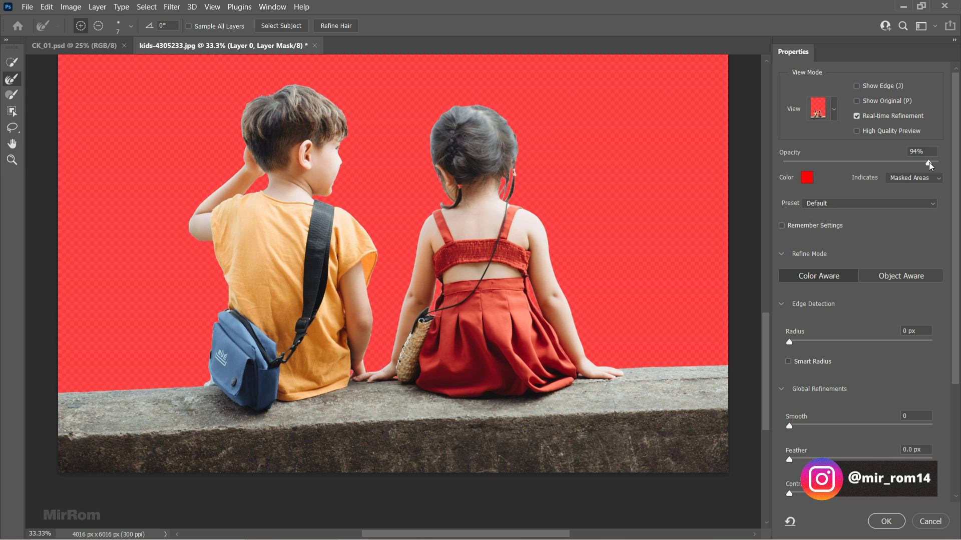
scroll(417, 152, "up", 1)
scroll(417, 151, "up", 1)
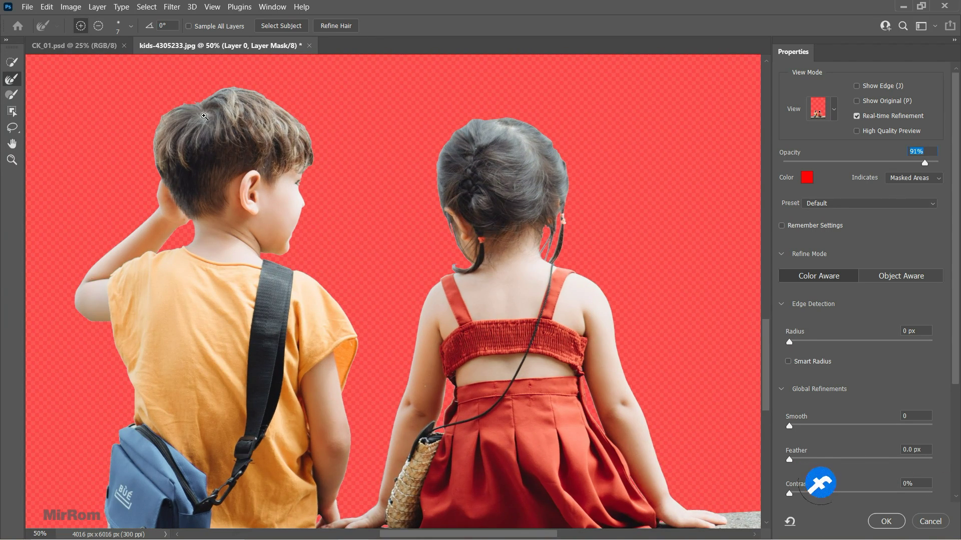
scroll(200, 150, "up", 2)
scroll(168, 204, "up", 1)
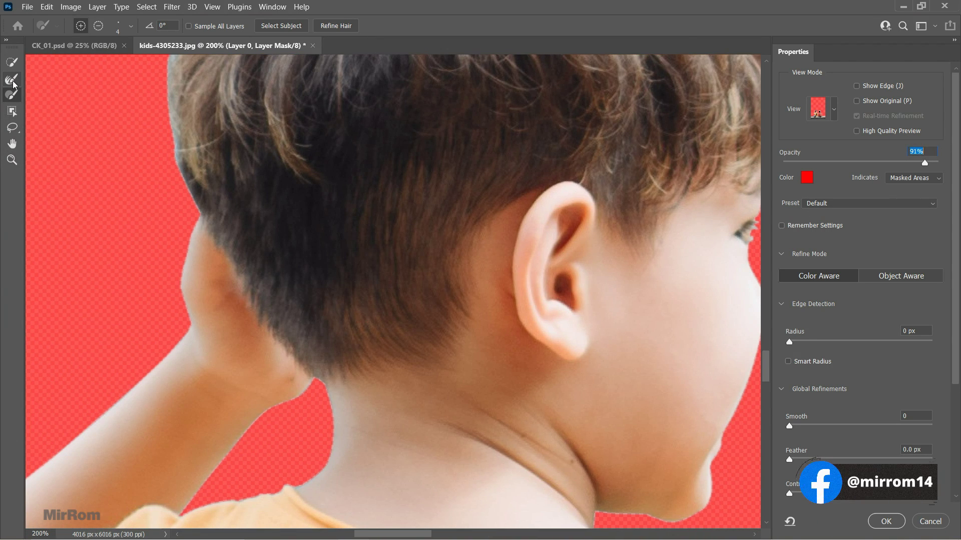
left_click(161, 171)
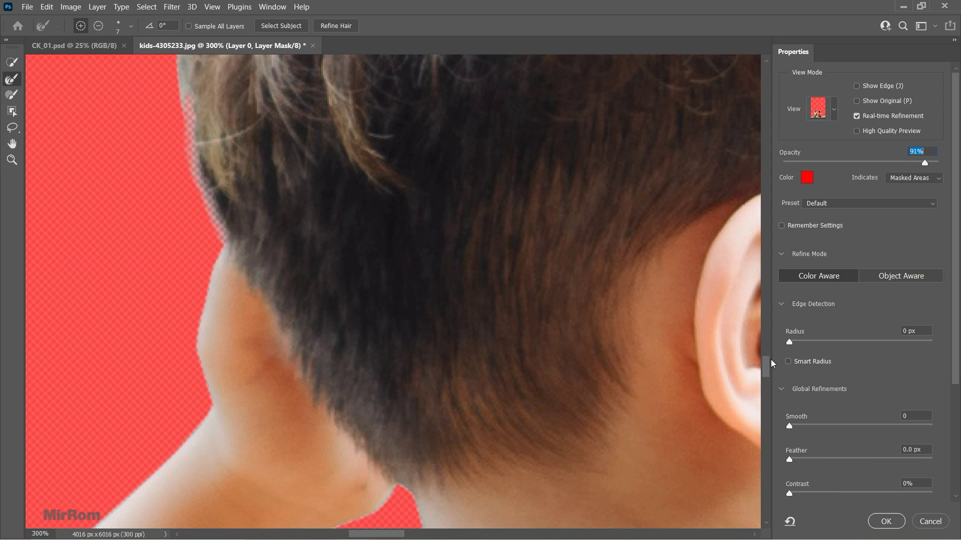
scroll(766, 368, "up", 5)
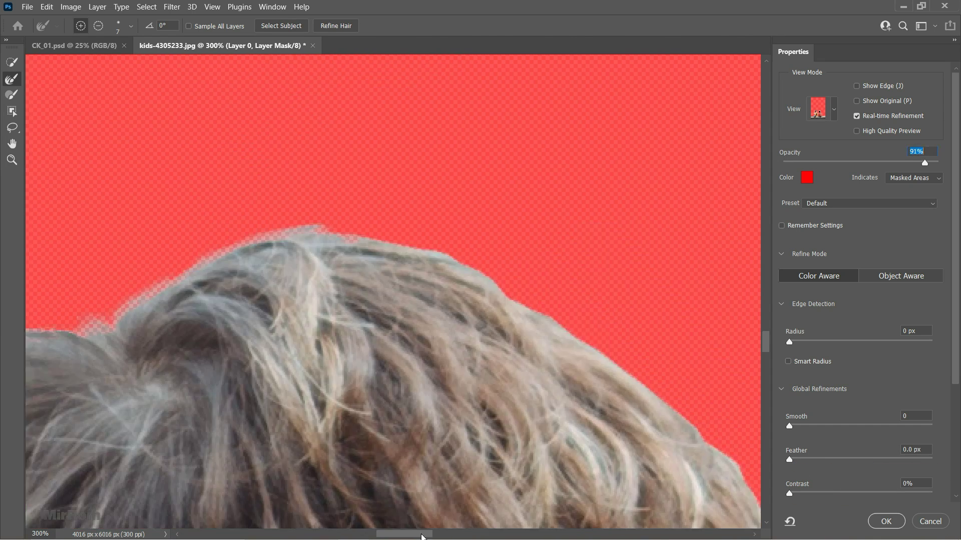
scroll(544, 302, "right", 5)
key("ctrl+minus")
scroll(439, 79, "up", 5)
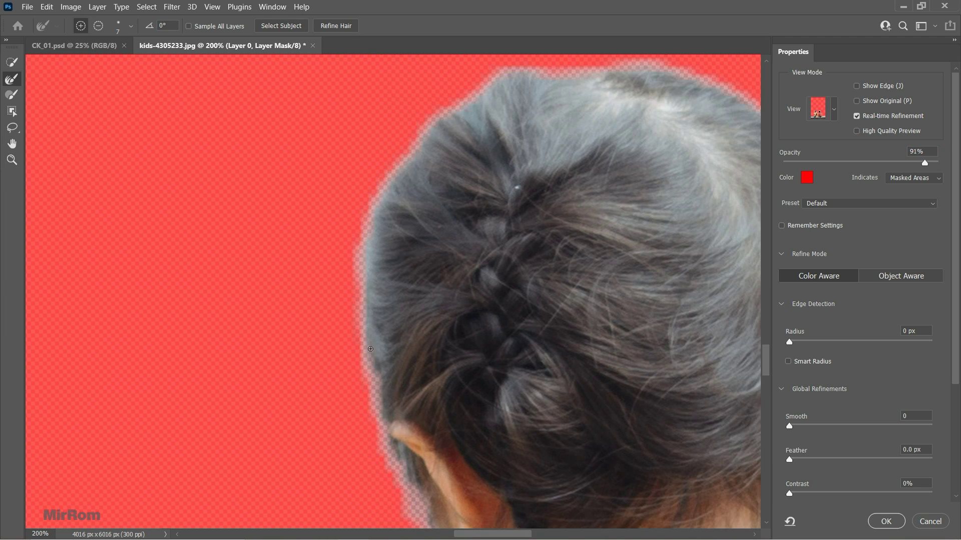
scroll(438, 80, "down", 3)
key("ctrl+minus")
key("ctrl+minus")
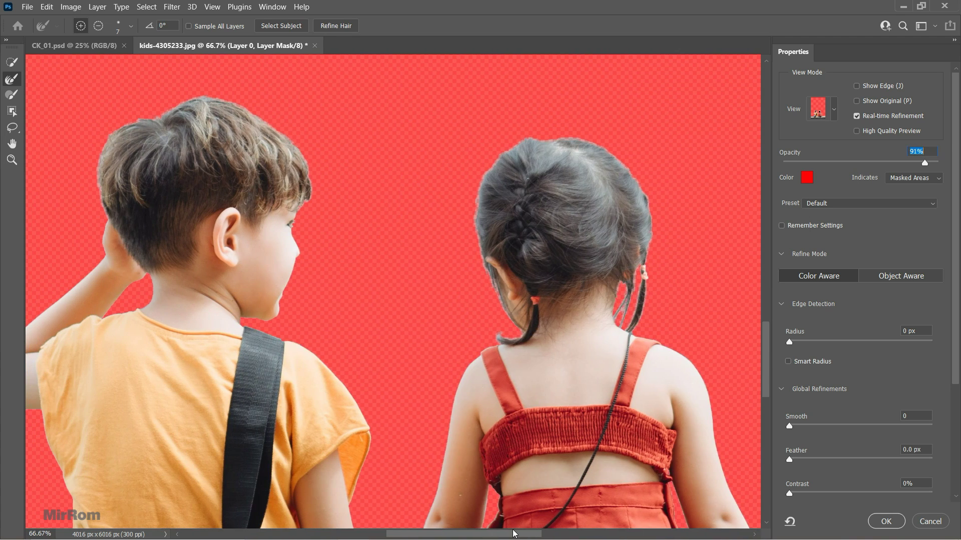
Set Radius 1 px, Smooth 2 and Shift Edge -5%, then accept the refined mask
left_click_drag(794, 342, 800, 342)
left_click_drag(790, 427, 792, 426)
scroll(858, 473, "down", 2)
left_click_drag(861, 472, 857, 472)
left_click(886, 521)
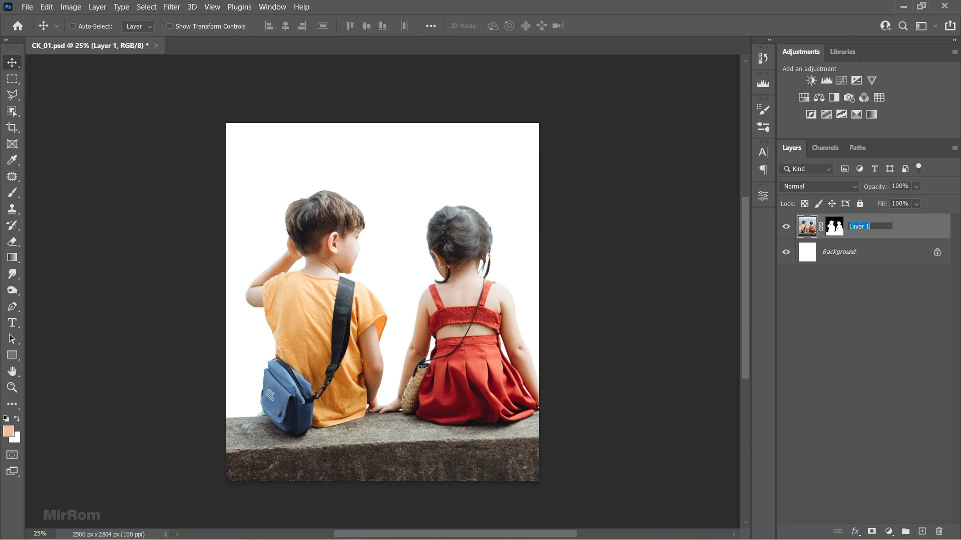
Name the cut-out layer Kids, reposition it, and convert it to a Smart Object
type("Kids")
key("Return")
left_click_drag(534, 257, 518, 246)
left_click(954, 148)
left_click(860, 120)
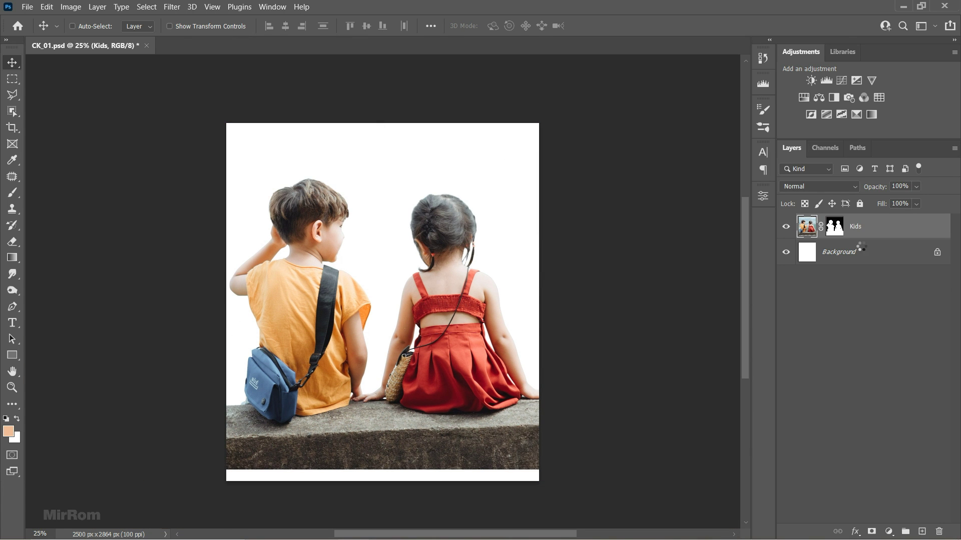
Flip the Kids layer horizontally and scale it to about 48%, lower on the canvas
key("ctrl+t")
mouse_move(148, 175)
left_mouse_down()
mouse_move(211, 270)
mouse_move(260, 285)
left_mouse_up()
left_click_drag(521, 286, 507, 300)
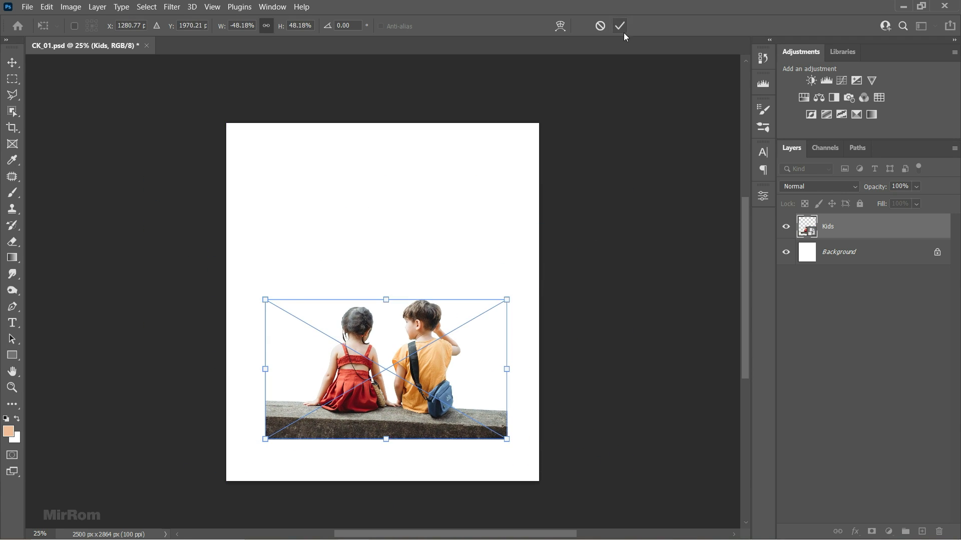
left_click(620, 27)
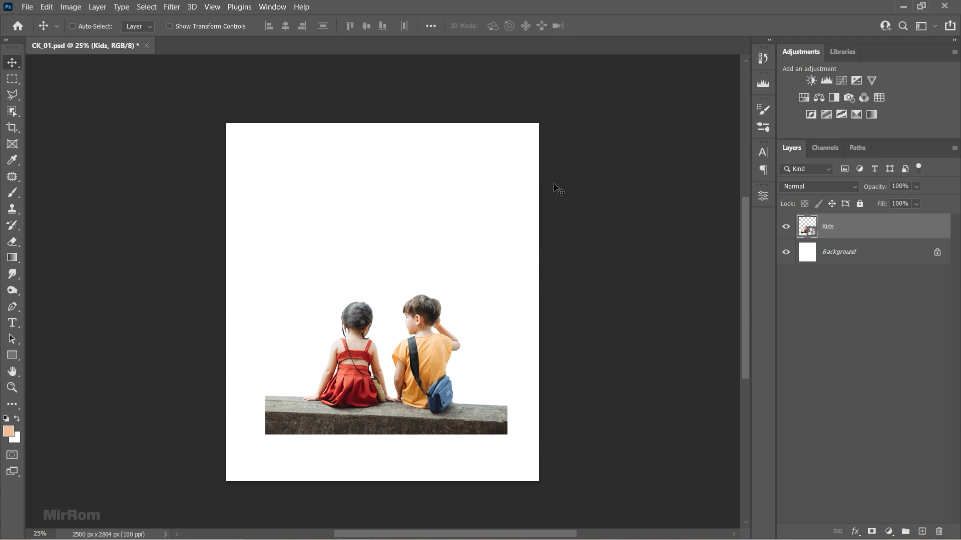
Warp the Kids layer, pulling the ledge's lower-left and lower-right mesh handles
key("ctrl+t")
left_click(560, 27)
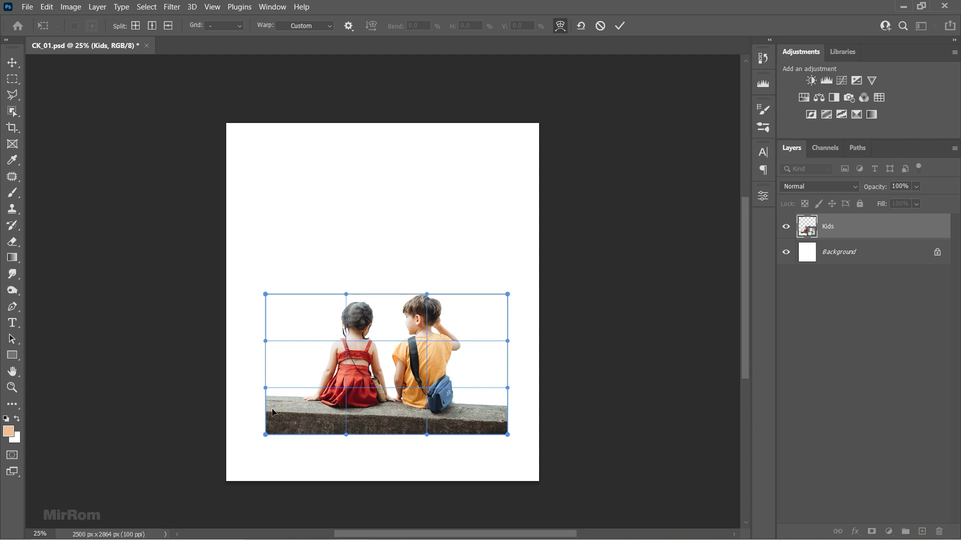
left_click_drag(266, 427, 266, 430)
left_click_drag(488, 421, 493, 412)
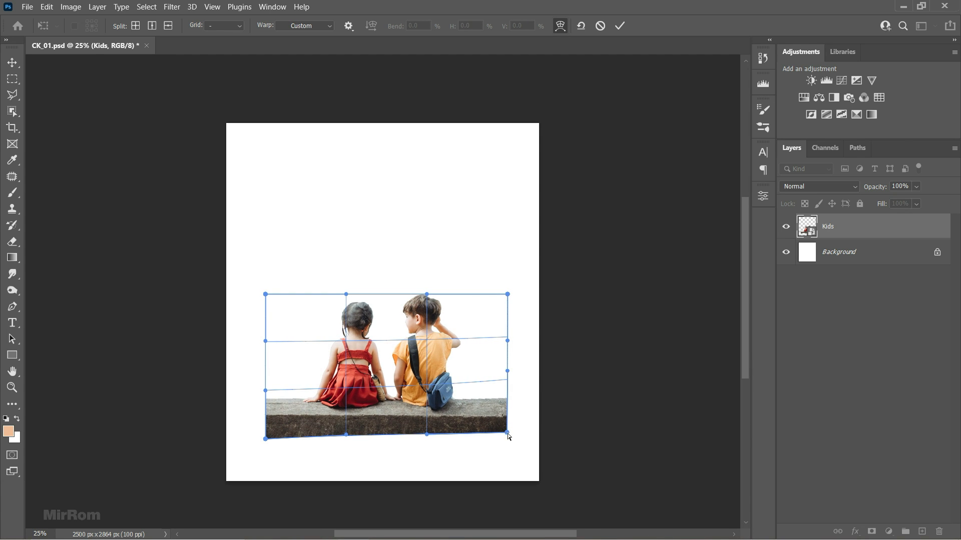
left_click(620, 26)
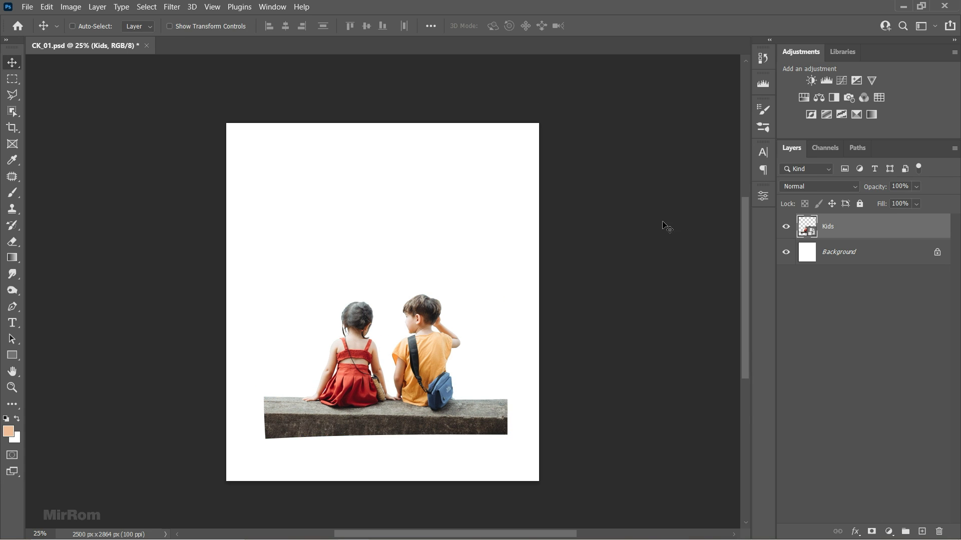
Apply a second Warp pass to the Kids layer and zoom in on the document
key("ctrl+t")
left_click(560, 26)
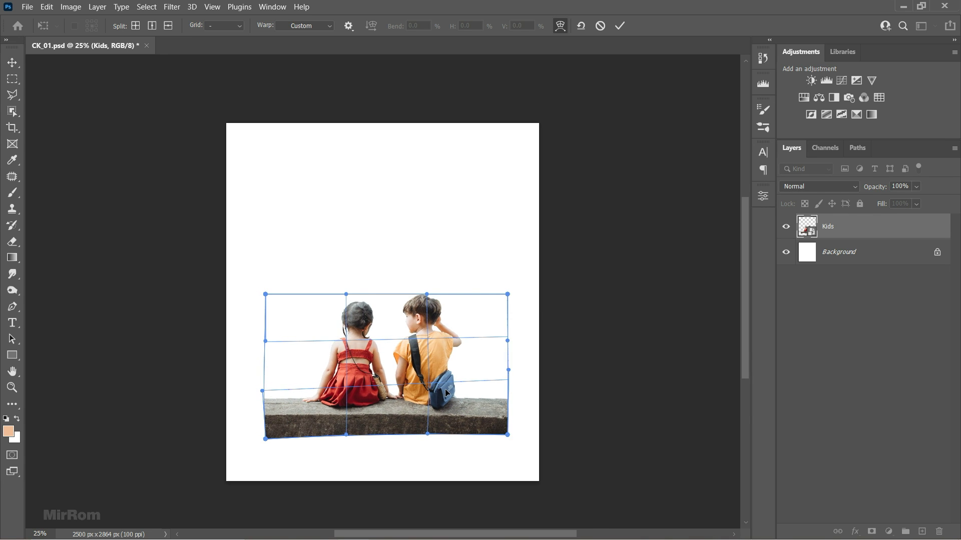
key("Return")
scroll(461, 414, "down", 3)
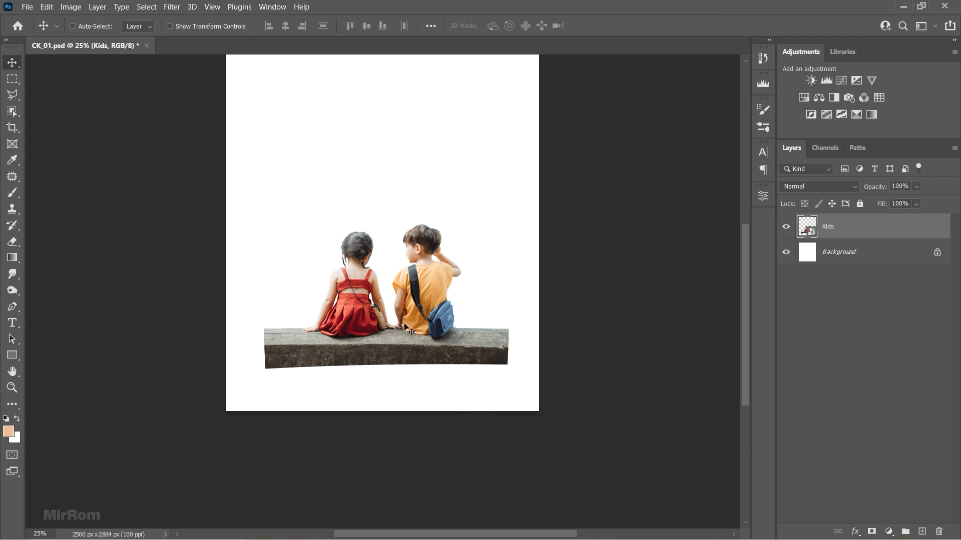
key("ctrl+plus")
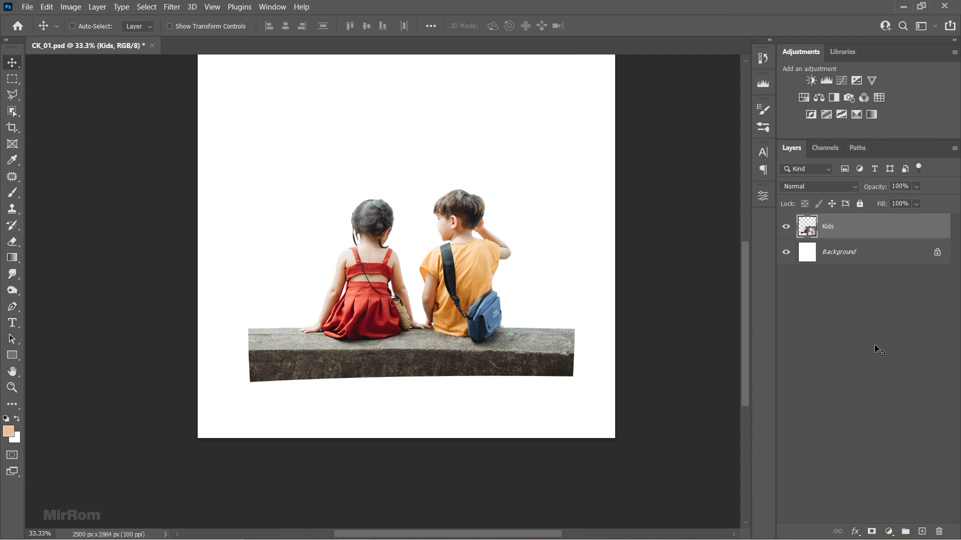
Duplicate the Kids layer and rasterize the copy
key("ctrl+j")
right_click(845, 234)
left_click(833, 233)
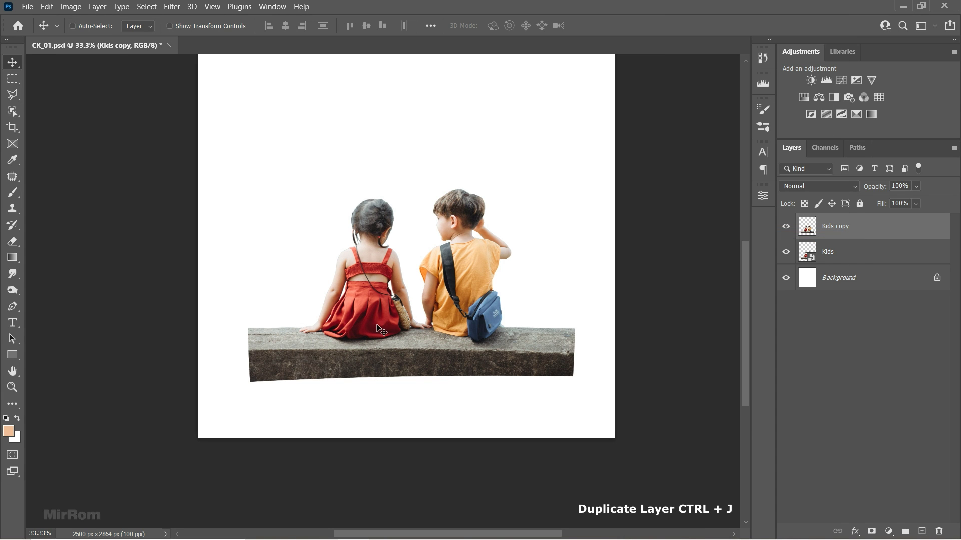
Lasso the bench's left end, cut it to a new layer, and move it left
left_click(12, 95)
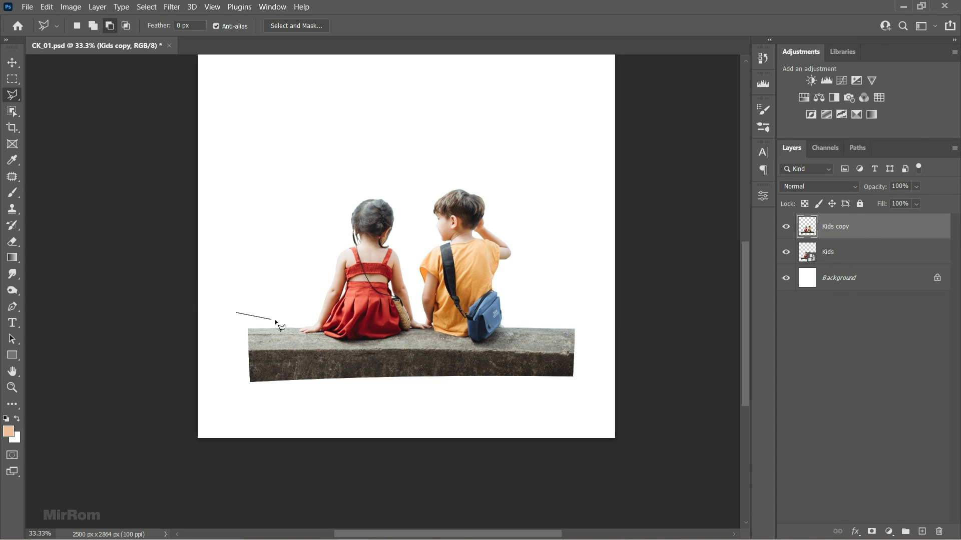
left_click(302, 344)
left_click(299, 391)
left_click(274, 395)
left_click(242, 392)
left_click(241, 317)
right_click(270, 356)
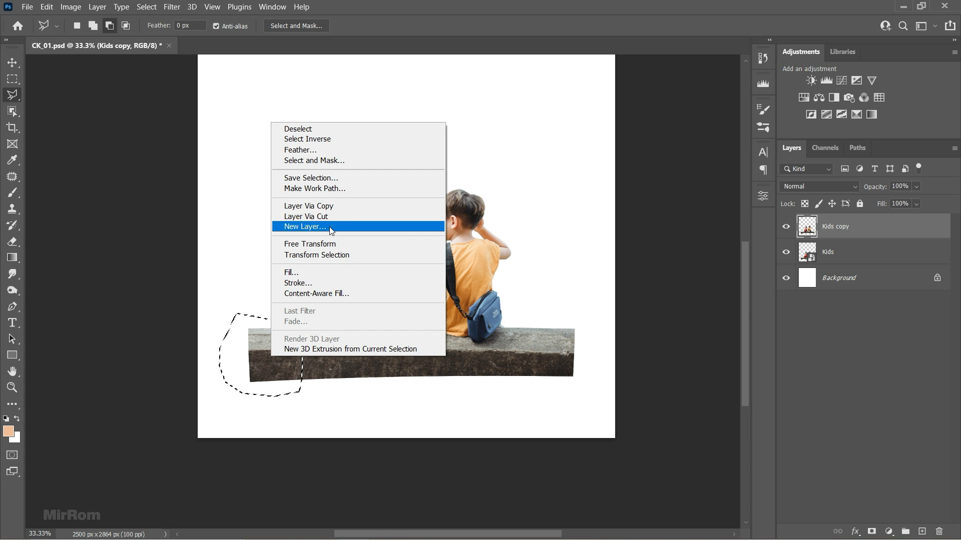
left_click(347, 215)
key("v")
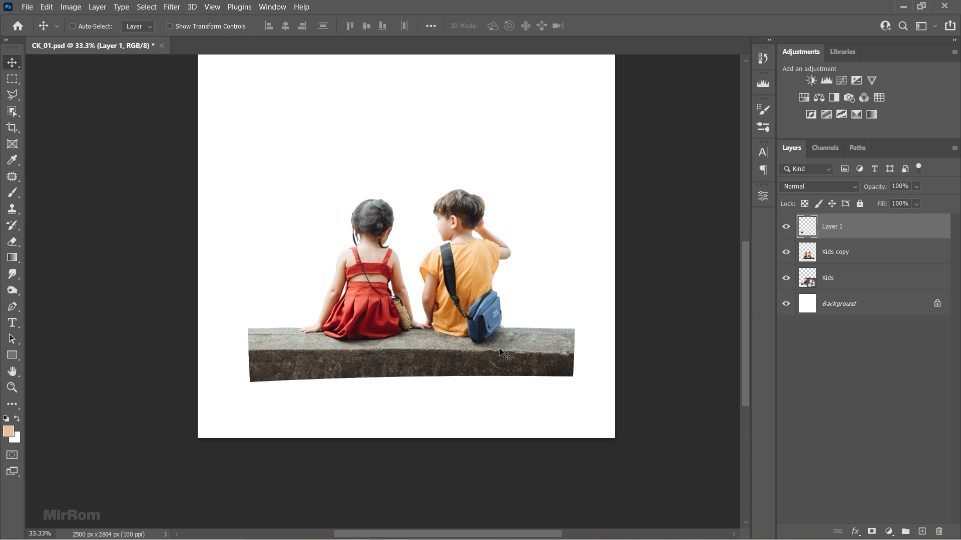
left_click_drag(454, 344, 386, 353)
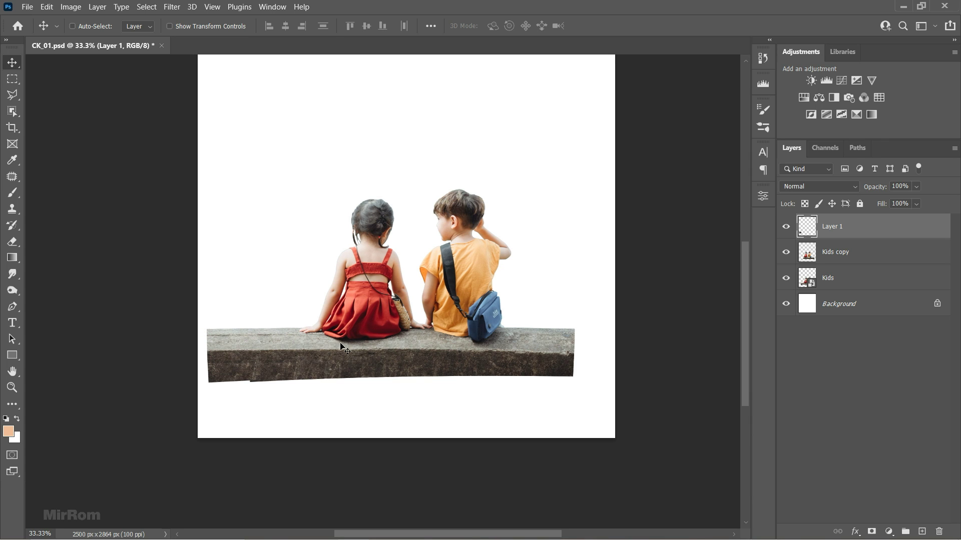
Lasso the bench's right part on Kids copy and cut it onto its own layer
left_click(820, 265)
key("l")
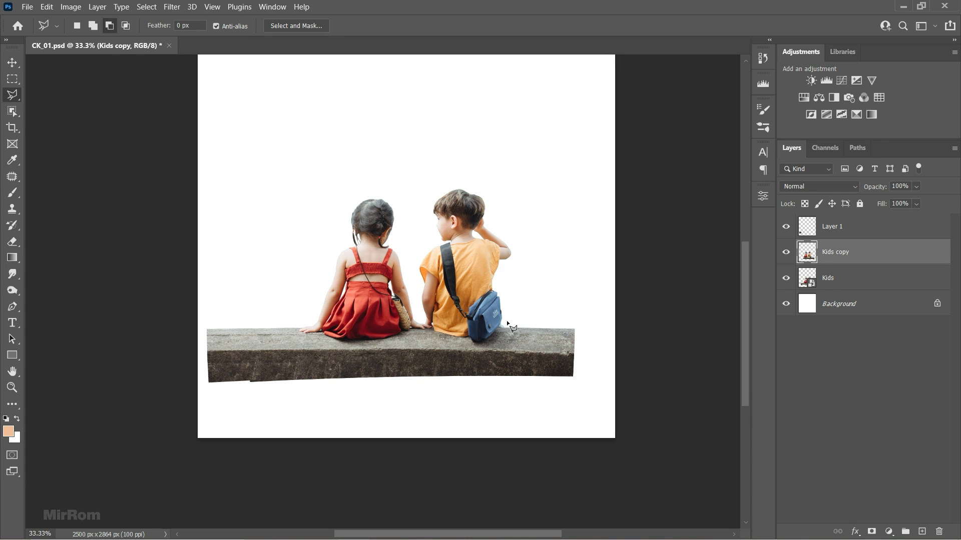
double_click(595, 324)
right_click(525, 350)
left_click(560, 202)
Delete Kids copy, shift Layer 2 right, and stack the Kids layer above the bench pieces
key("v")
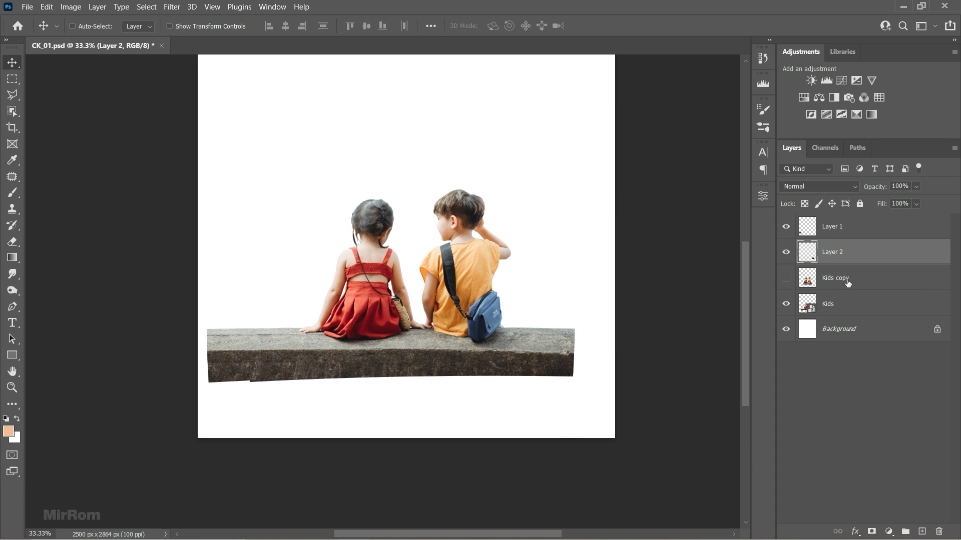
left_click_drag(847, 283, 939, 531)
left_click(786, 251)
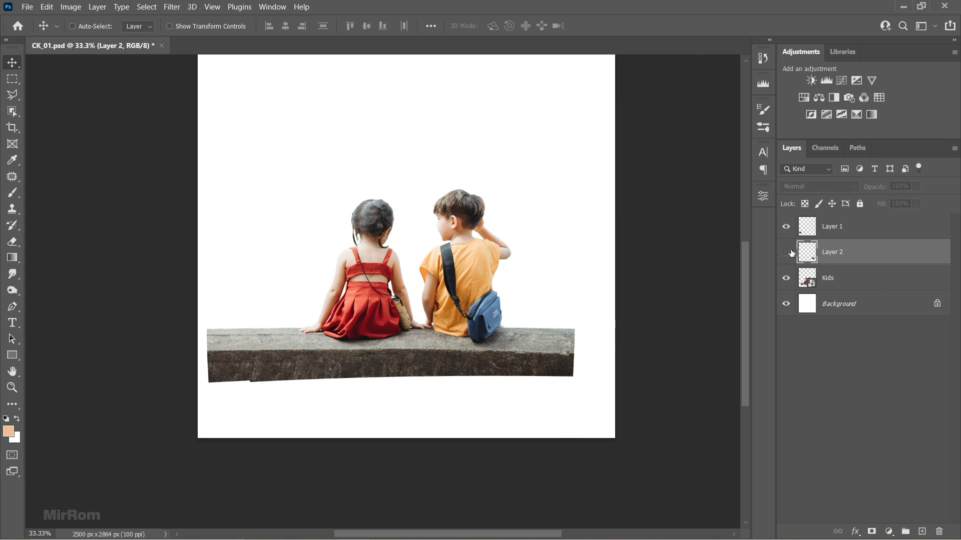
left_click_drag(579, 354, 612, 351)
left_click_drag(852, 281, 857, 225)
left_click(841, 279)
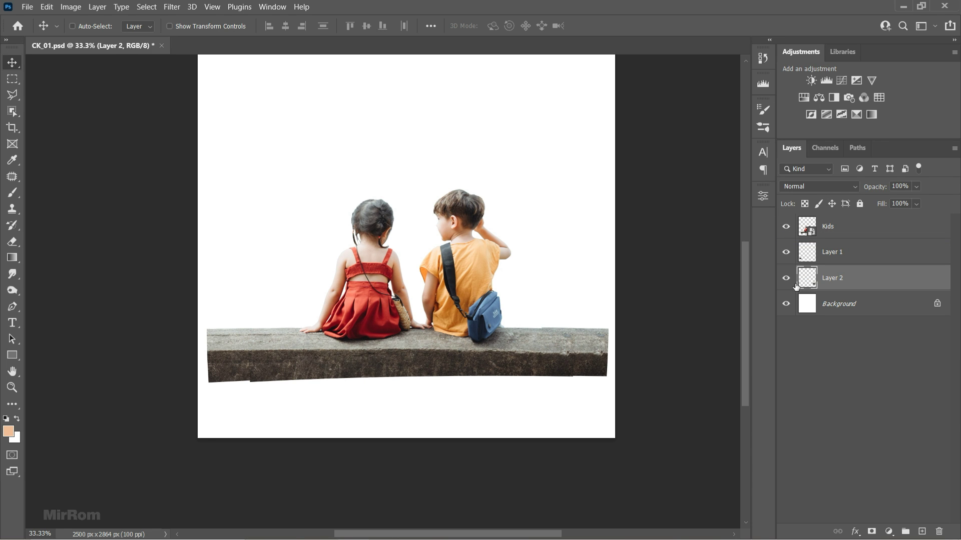
Nudge the right bench piece right and the left piece left toward the canvas edges
left_click(601, 392, "ctrl")
key("shift+Right")
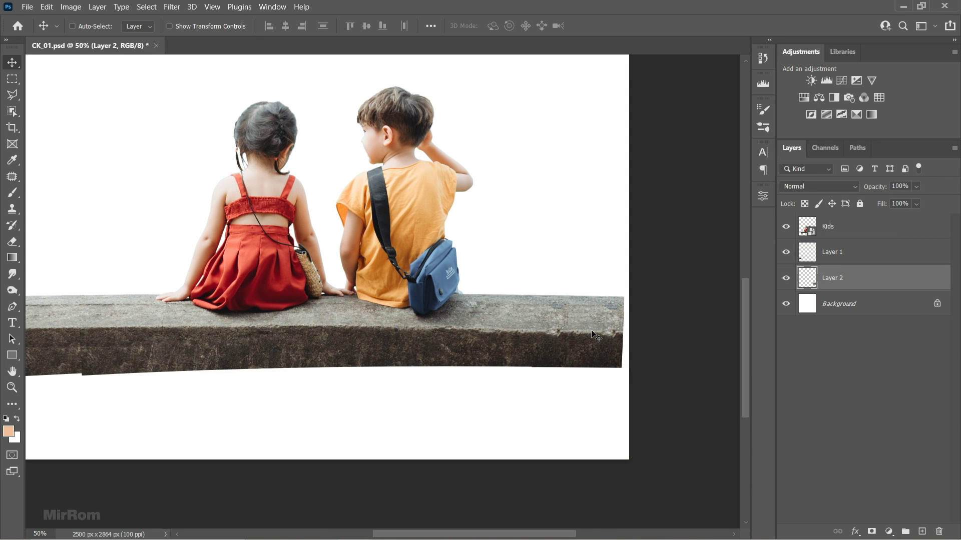
key("shift+Right")
key("shift+Right")
key("shift+Right")
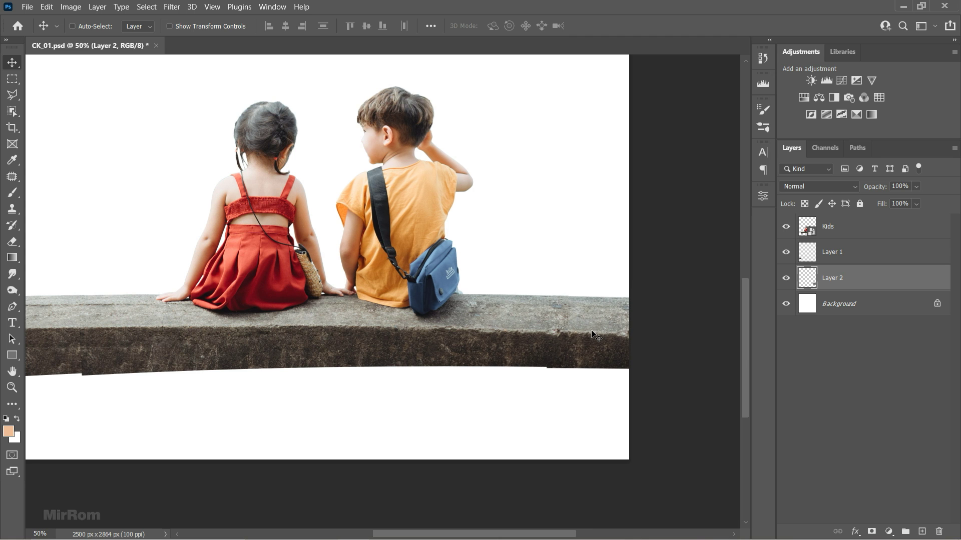
left_click_drag(532, 535, 513, 536)
left_click(245, 314, "ctrl")
key("shift+Left")
key("shift+Left")
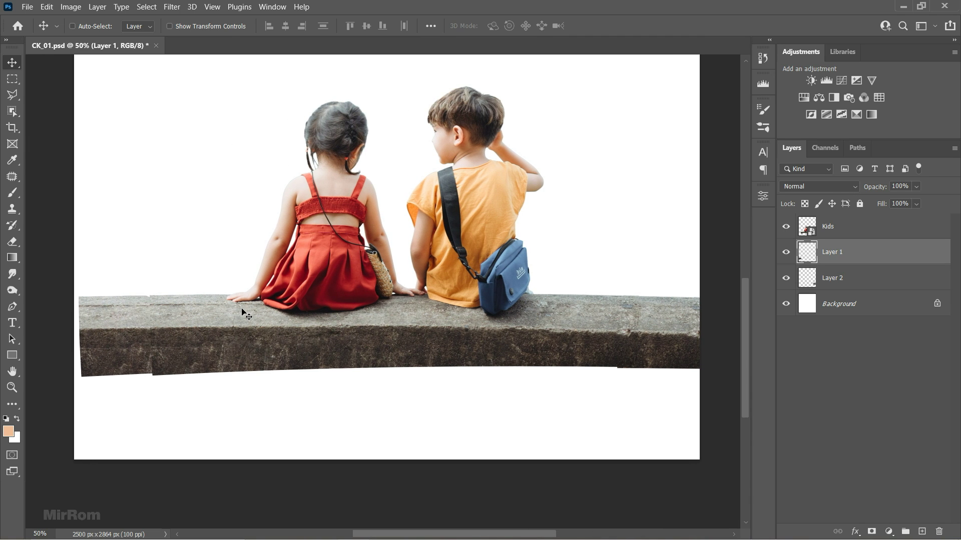
key("shift+Left")
key("ctrl+minus")
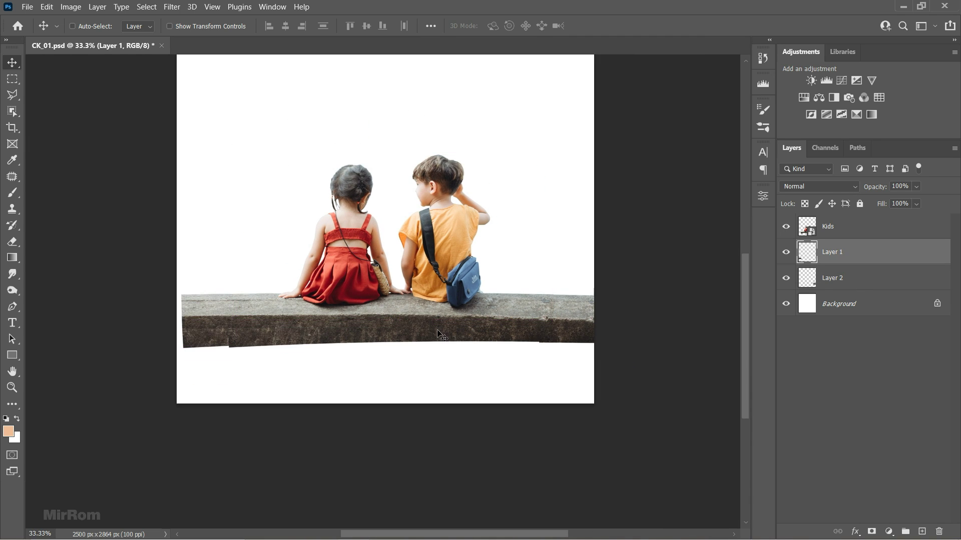
Stretch the left bench piece out to the canvas's left edge with Free Transform
key("ctrl+t")
left_click_drag(181, 320, 170, 320)
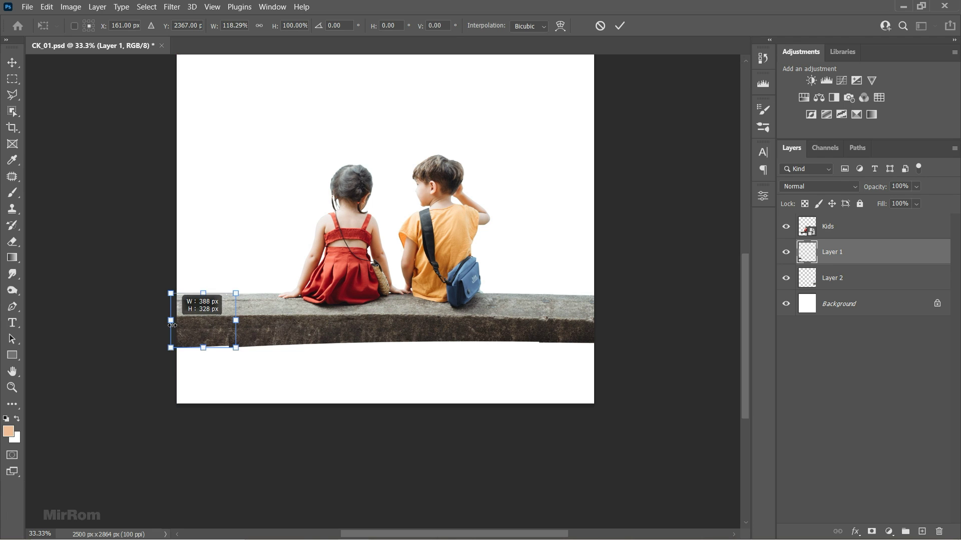
left_click(620, 26)
key("ctrl+plus")
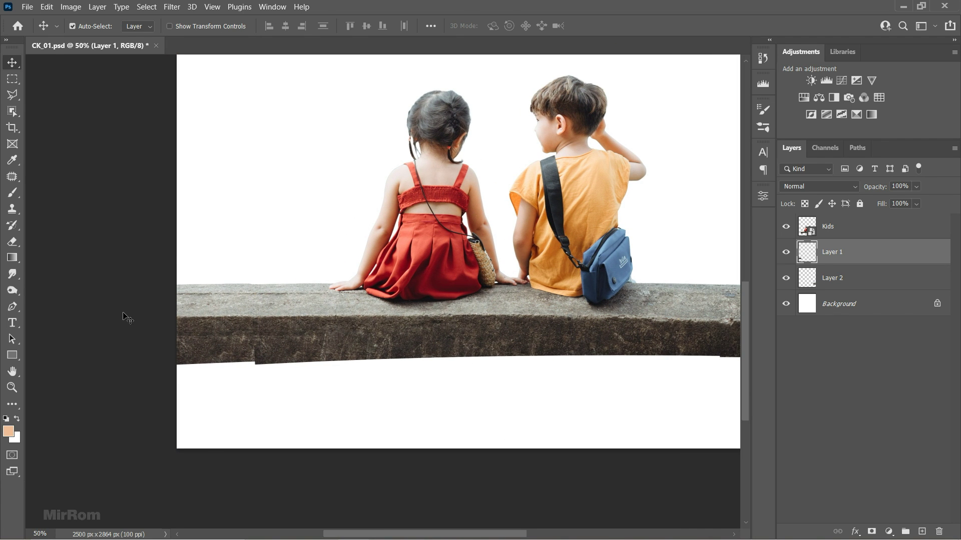
key("ctrl+minus")
key("ctrl+minus")
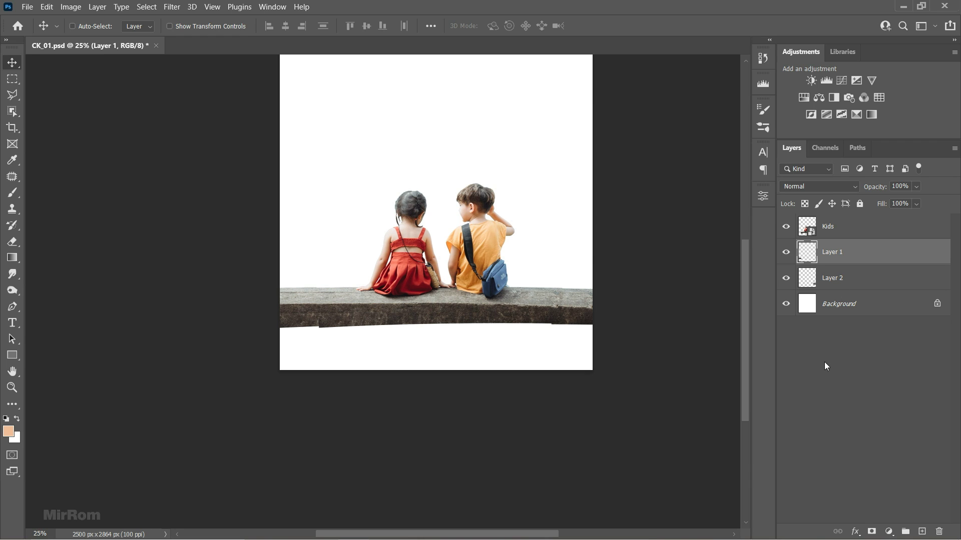
left_click(841, 285)
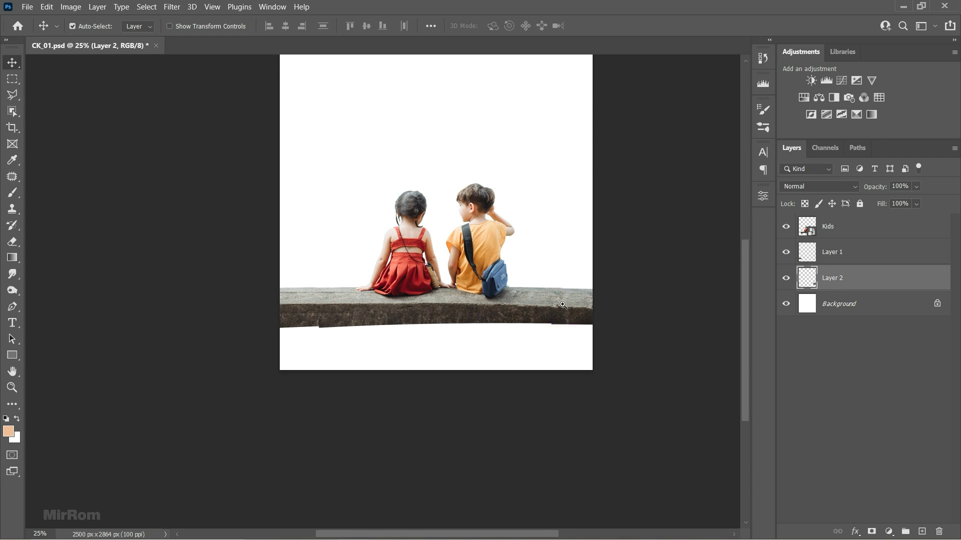
key("ctrl+plus")
key("ctrl+plus")
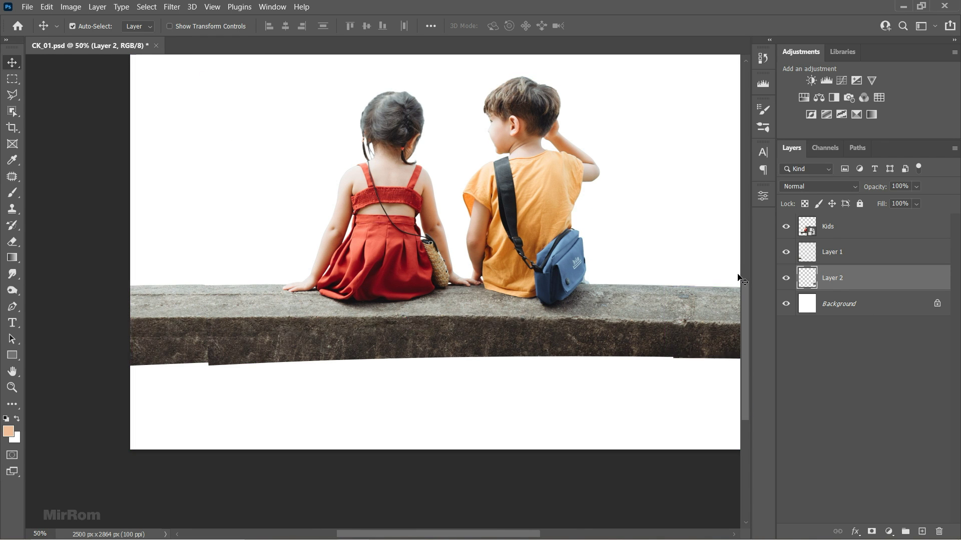
left_click_drag(522, 535, 529, 535)
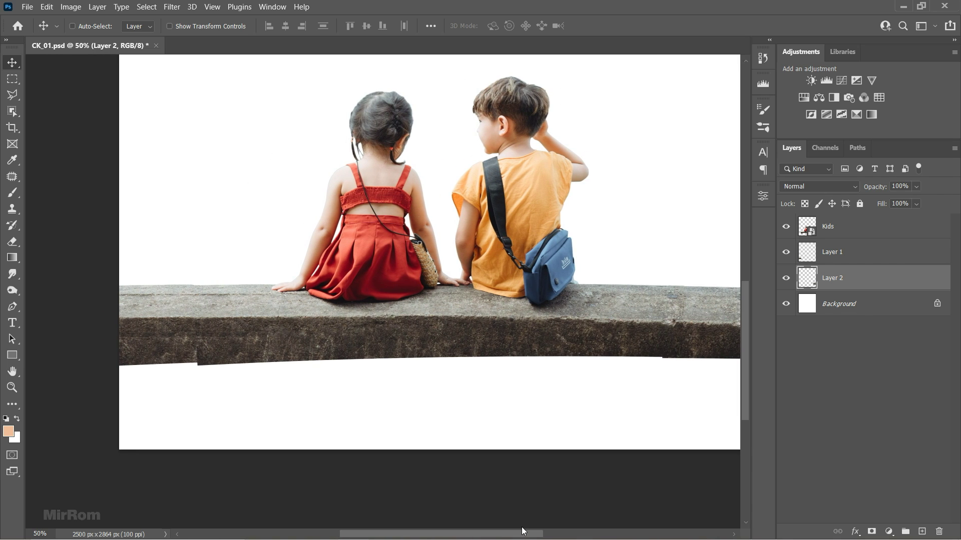
Warp the left bench piece's corner so it lines up with the ledge
left_click(786, 277)
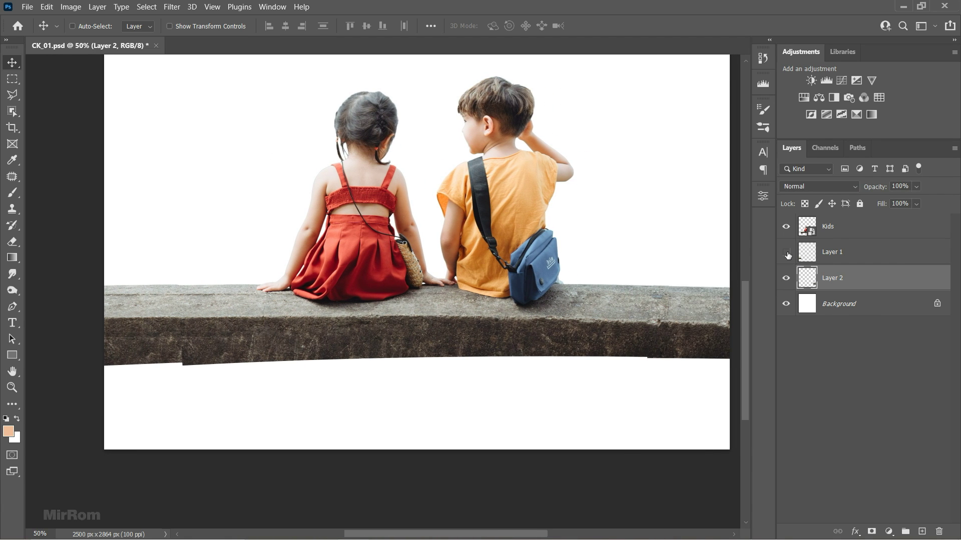
left_click(786, 252)
left_click(786, 252)
left_click(832, 251)
key("ctrl+t")
key("w")
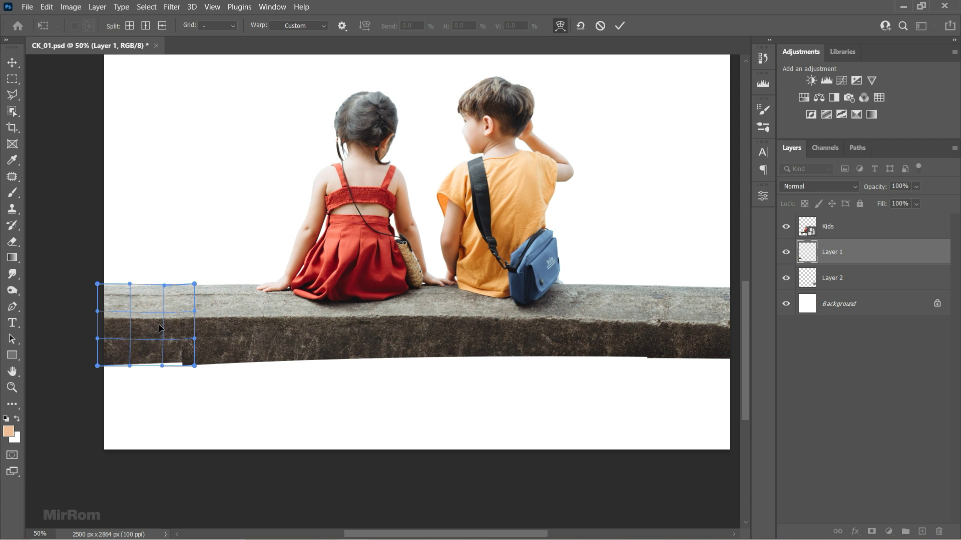
left_click_drag(97, 285, 97, 288)
left_click(620, 27)
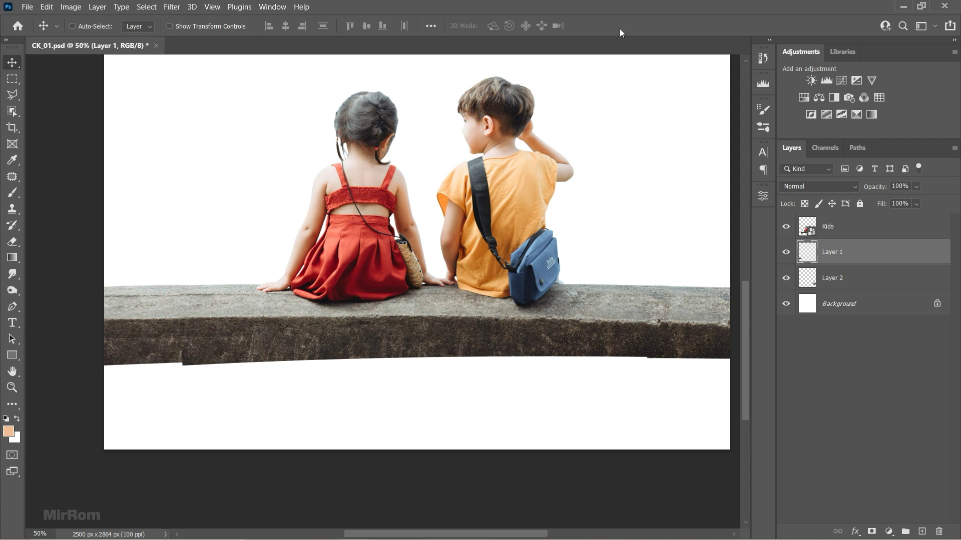
key("ctrl+minus")
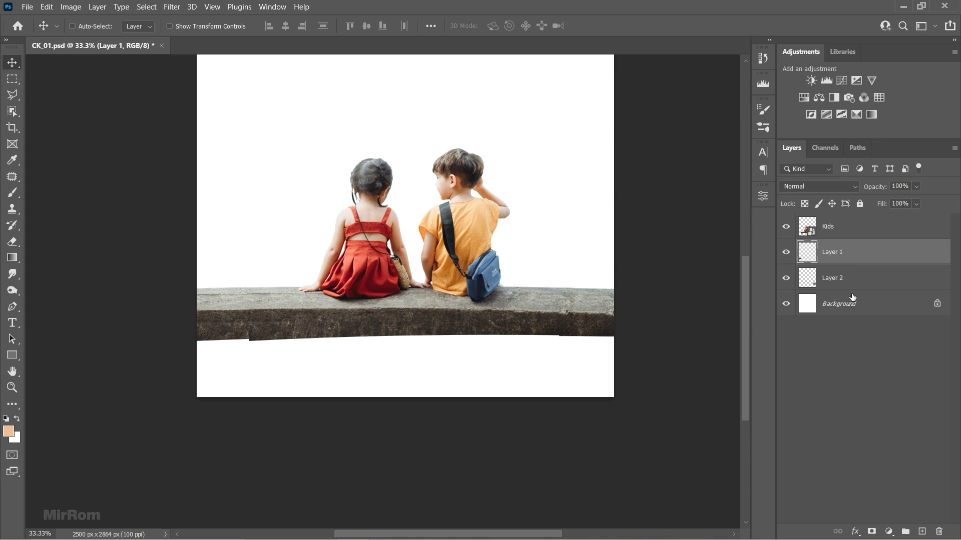
left_click(839, 273)
Group the Kids and bench layers, duplicate the group, and merge the copy into layer Kids
left_click(849, 238, "shift")
key("ctrl+g")
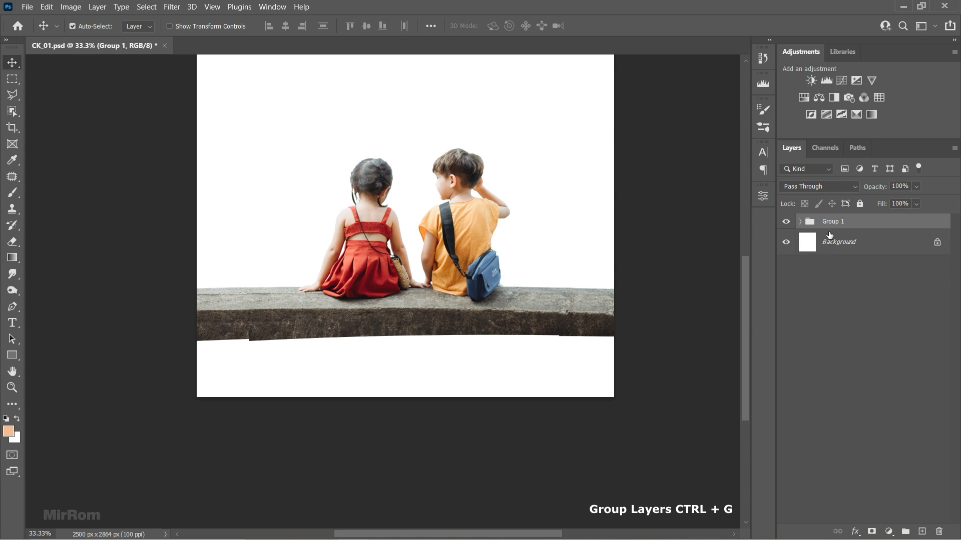
key("ctrl+j")
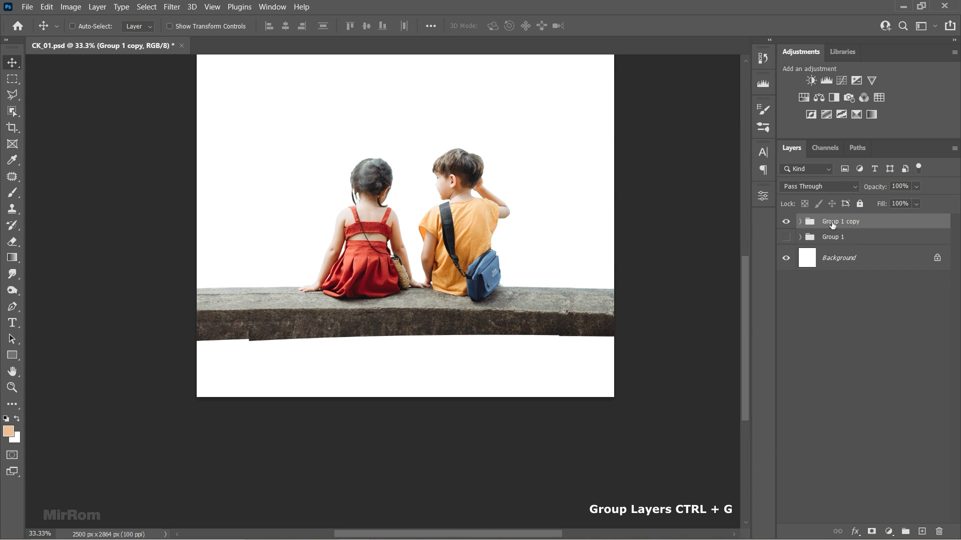
key("ctrl+e")
type("Kids")
key("Return")
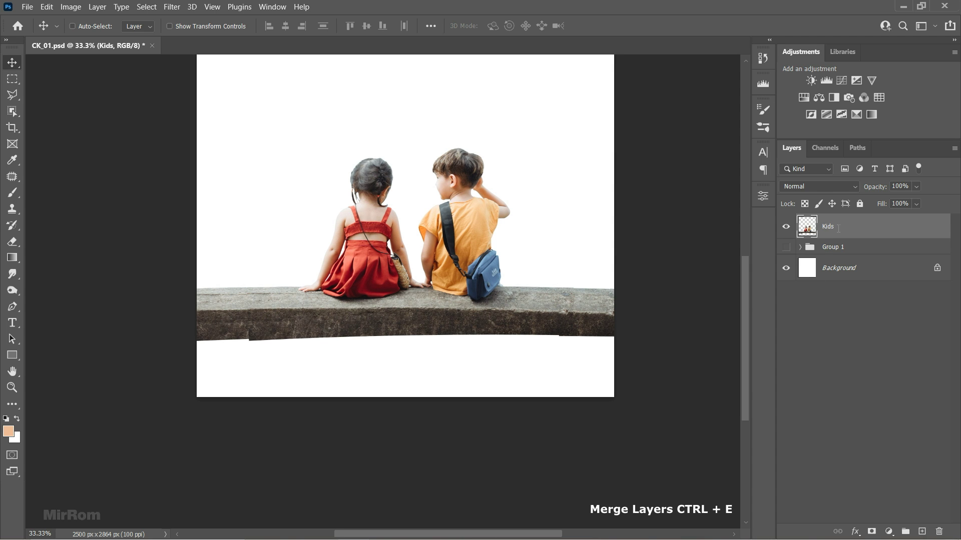
Clone Stamp the bench seams smooth and zoom out to view both kids
scroll(692, 333, "up", 2)
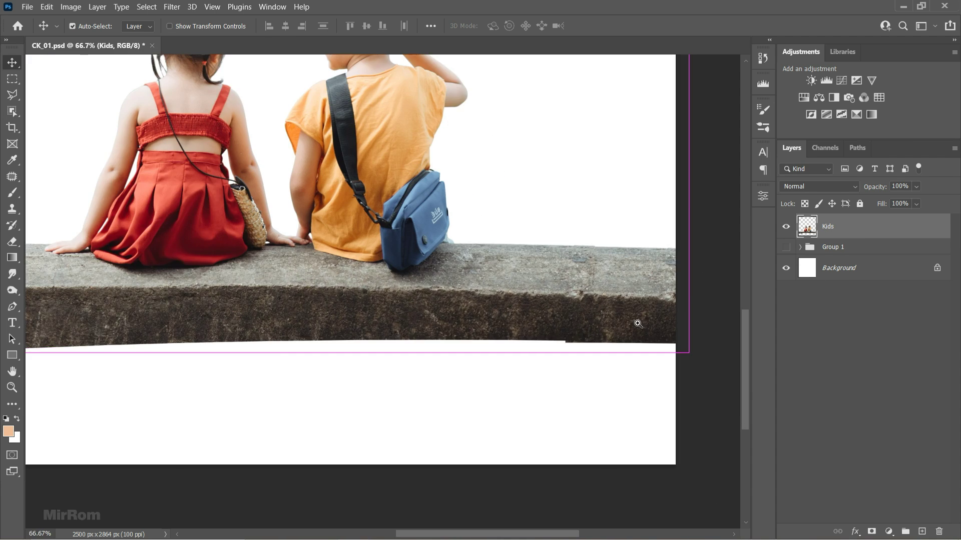
scroll(638, 320, "up", 1)
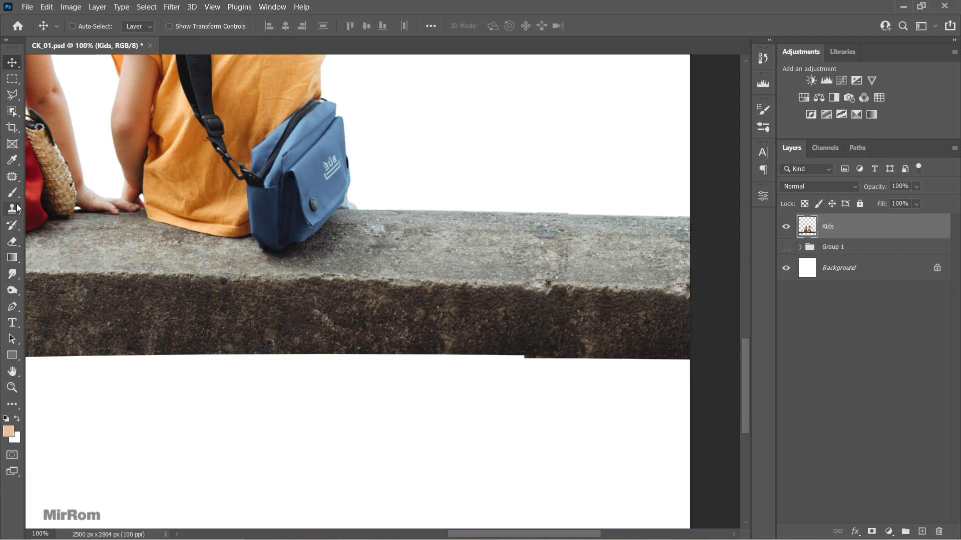
left_click_drag(12, 209, 37, 212)
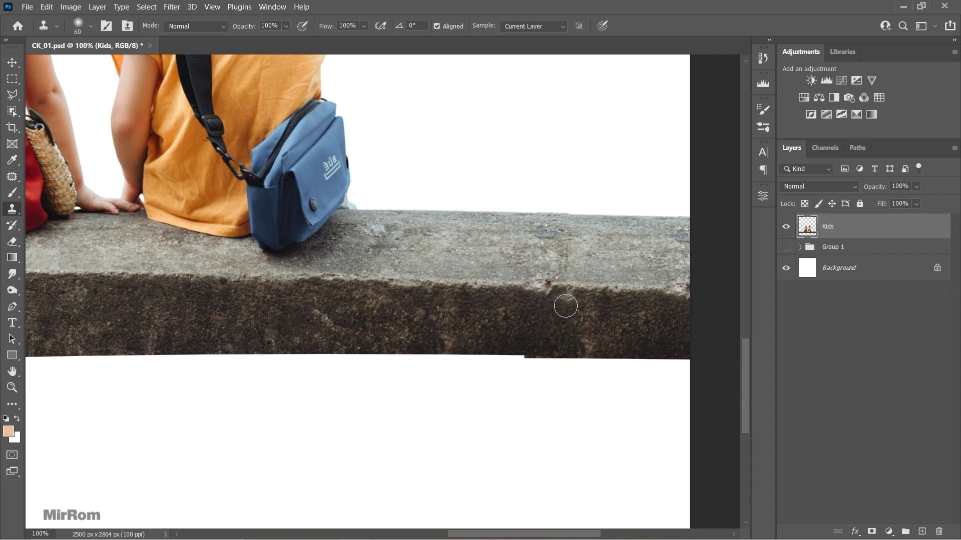
left_click_drag(587, 538, 434, 538)
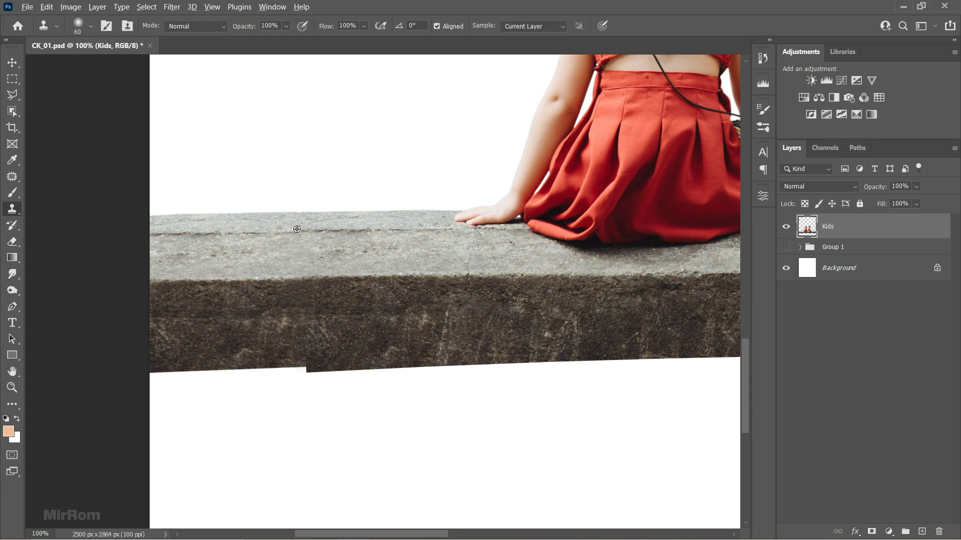
key("ctrl+minus")
key("ctrl+minus")
key("ctrl+minus")
Convert the merged Kids layer to a Smart Object
key("v")
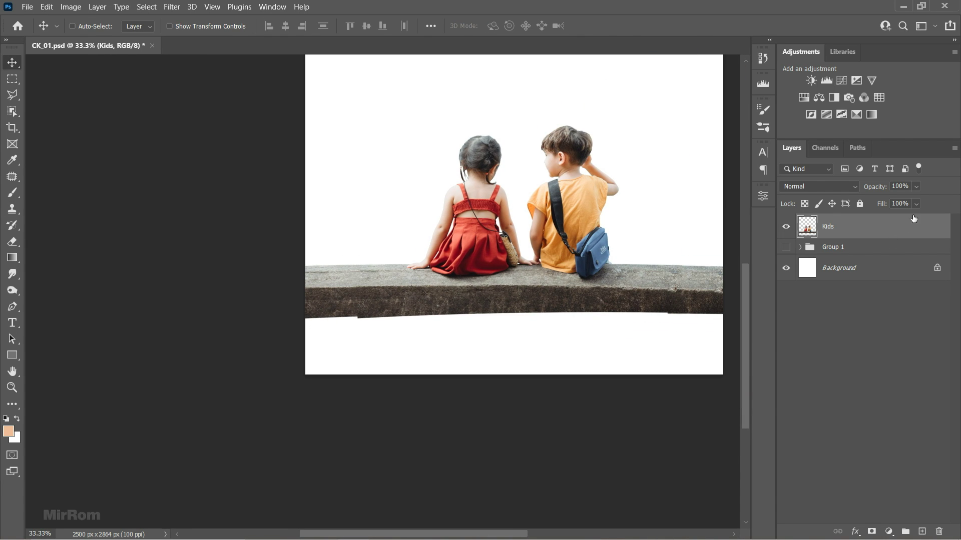
left_click(954, 148)
left_click(850, 327)
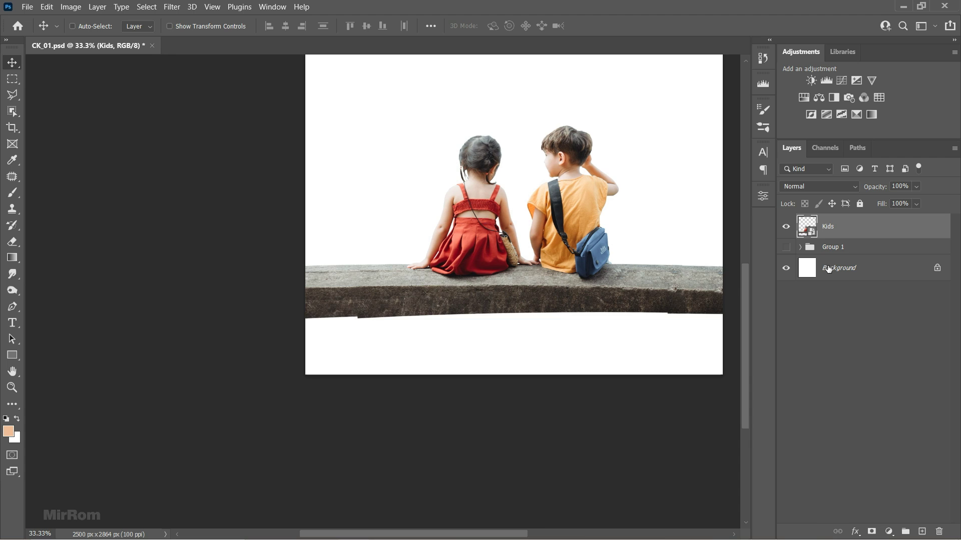
key("ctrl+minus")
Enlarge the kids and ledge fractionally, move them lower, and nudge them left
key("ctrl+t")
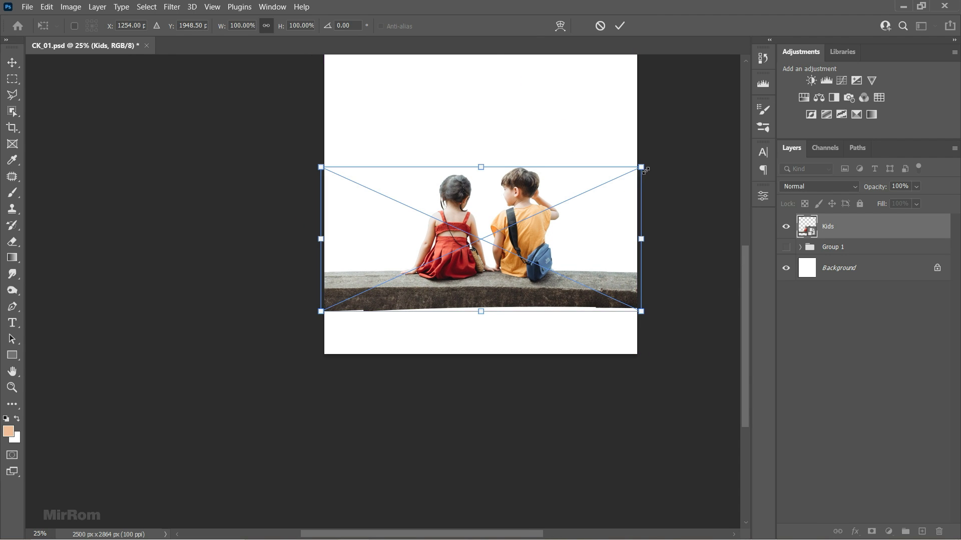
left_click_drag(639, 166, 642, 167)
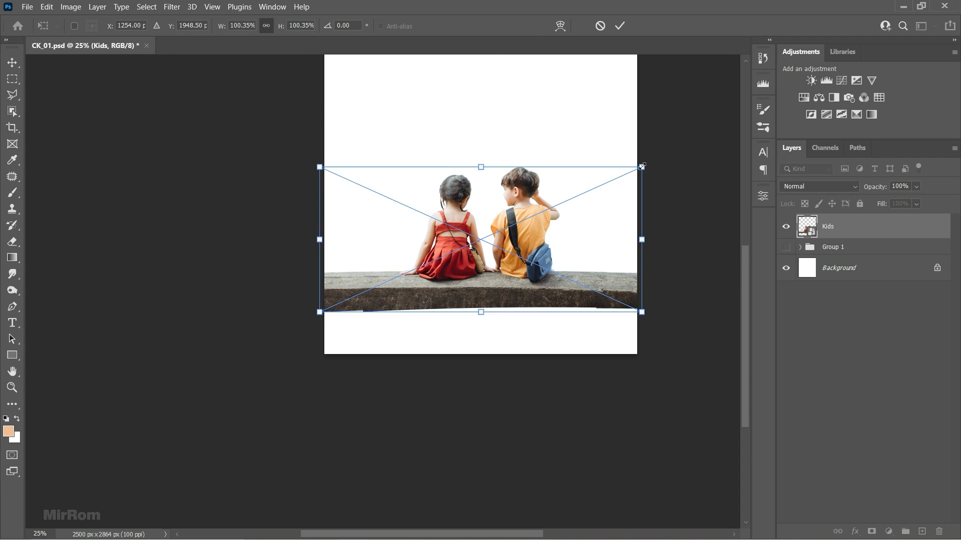
left_click_drag(575, 211, 585, 217)
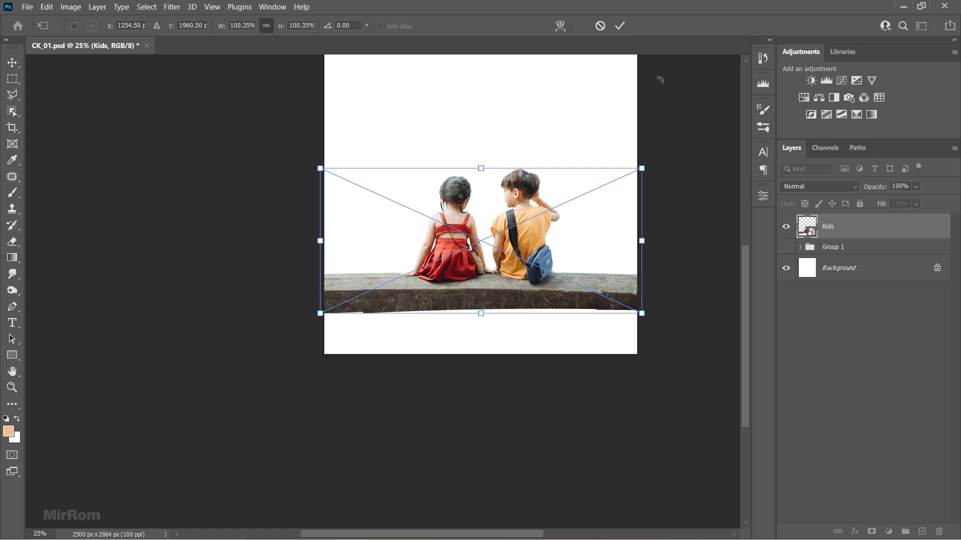
left_click(624, 28)
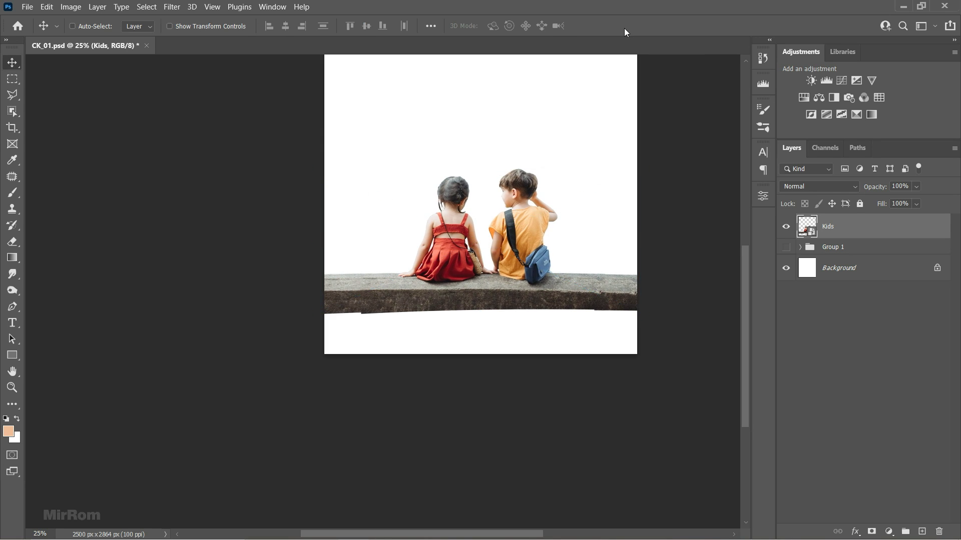
key("ctrl+minus")
key("ctrl")
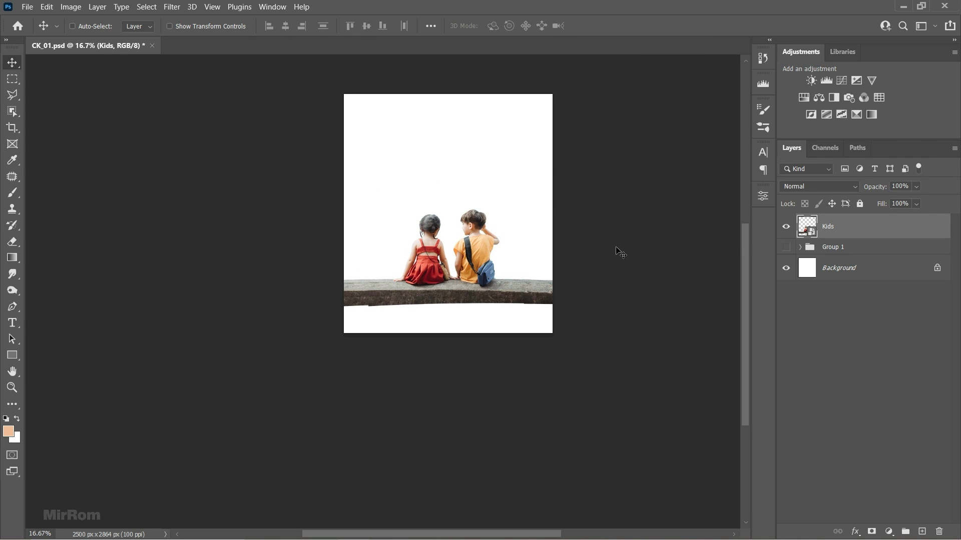
key("shift+Left")
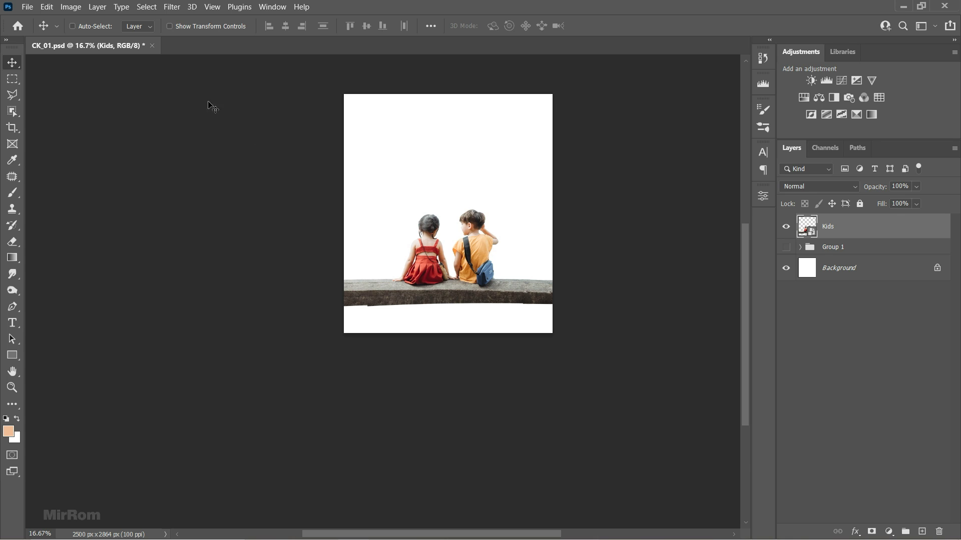
scroll(683, 316, "up", 5)
key("ctrl+minus")
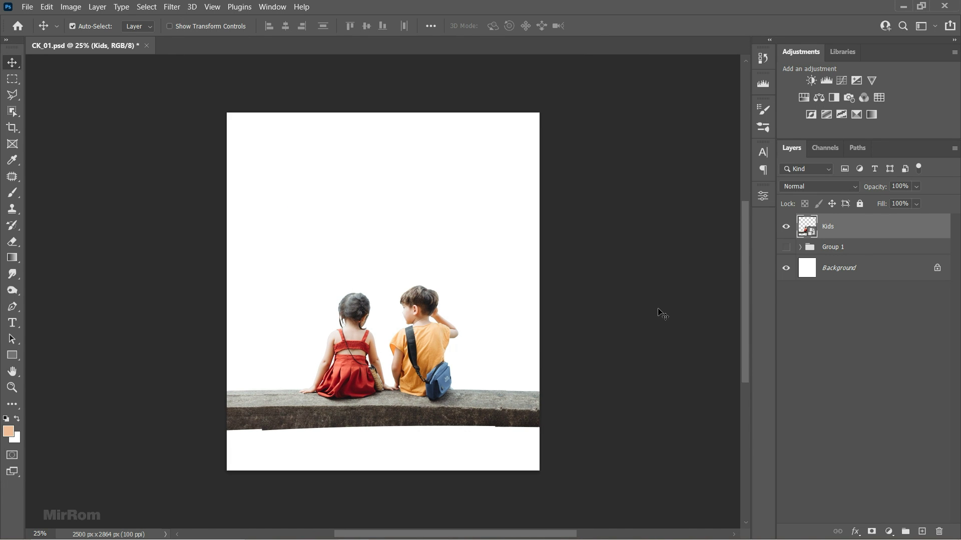
Open the city skyline photo and crop off the water at the bottom
left_click(832, 247)
left_click(27, 6)
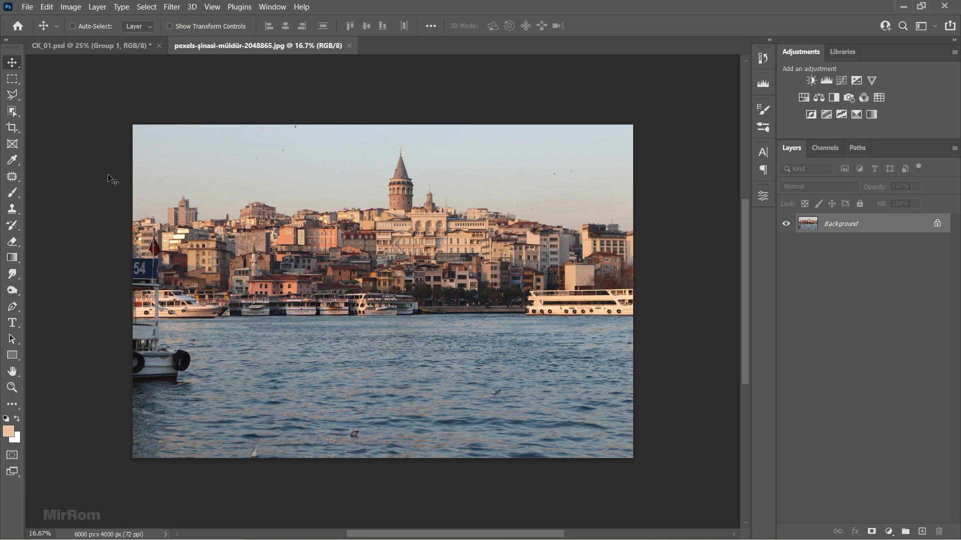
left_click(12, 127)
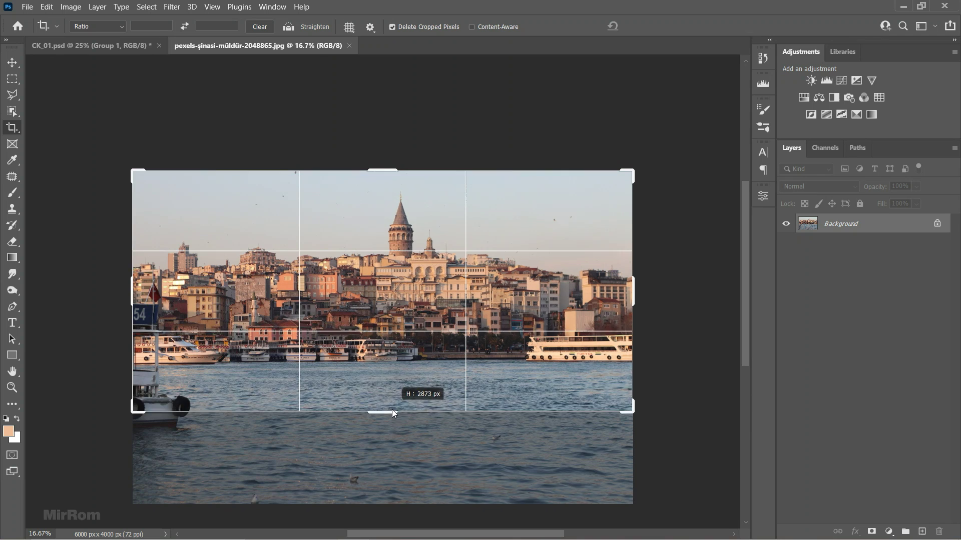
left_click_drag(390, 456, 392, 397)
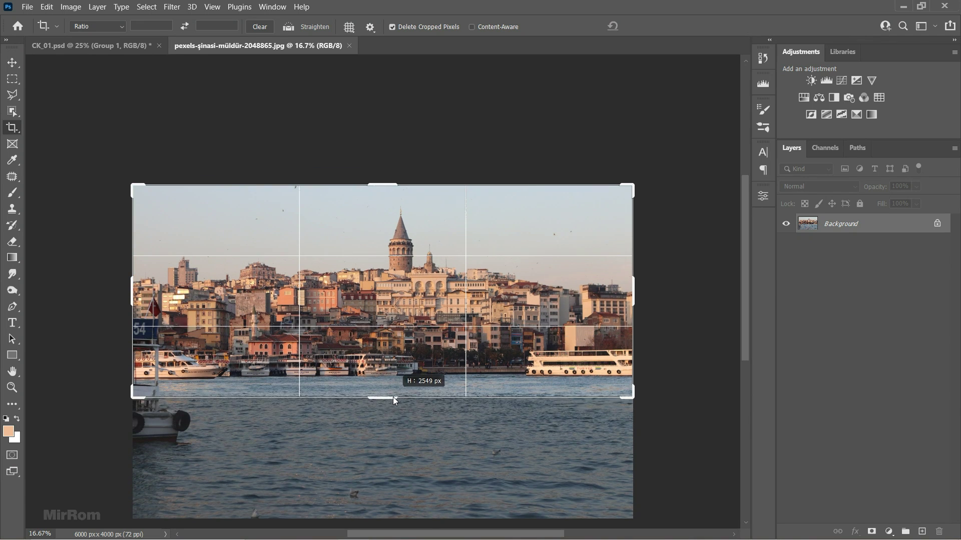
key("Return")
Drag the cropped city into CK_01 and convert the City layer to a Smart Object
key("v")
left_click_drag(395, 280, 254, 122)
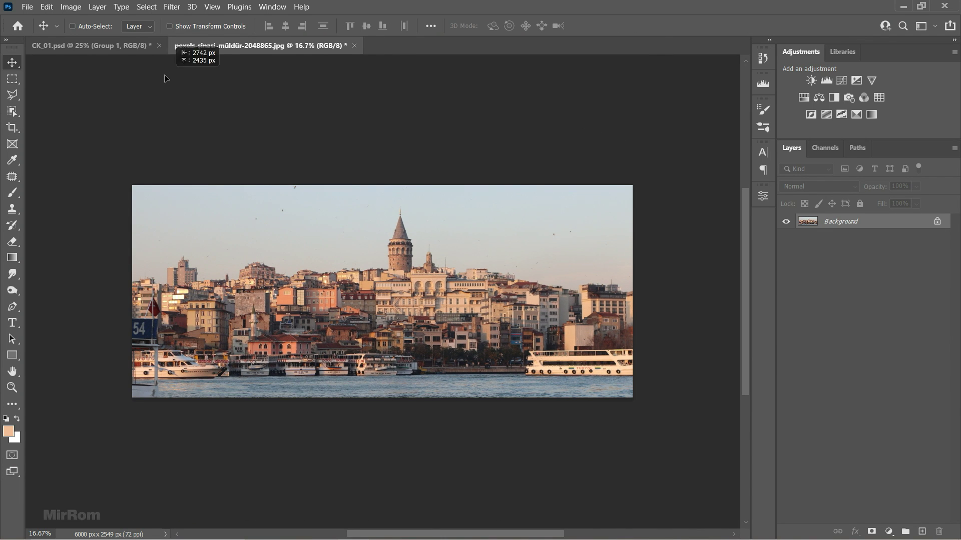
key("n")
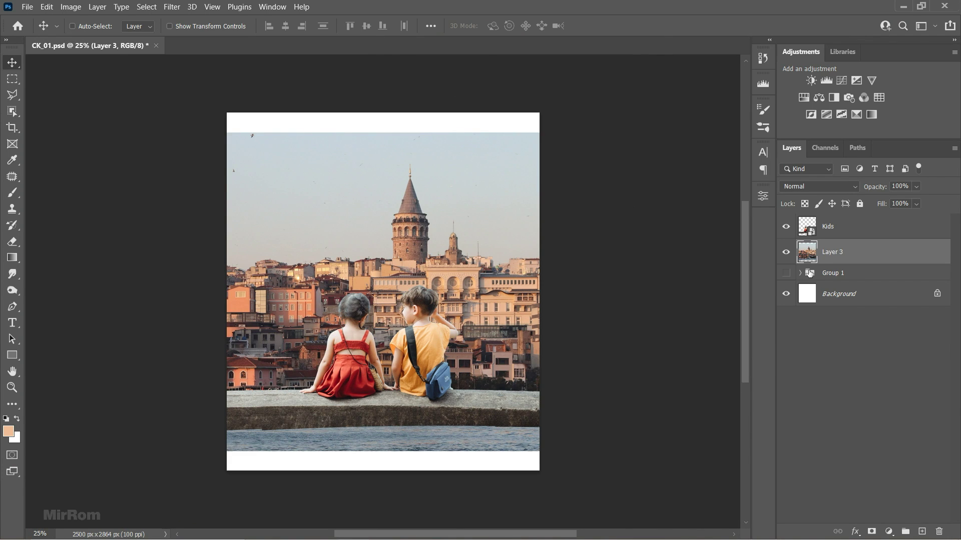
left_click(954, 149)
left_click(922, 327)
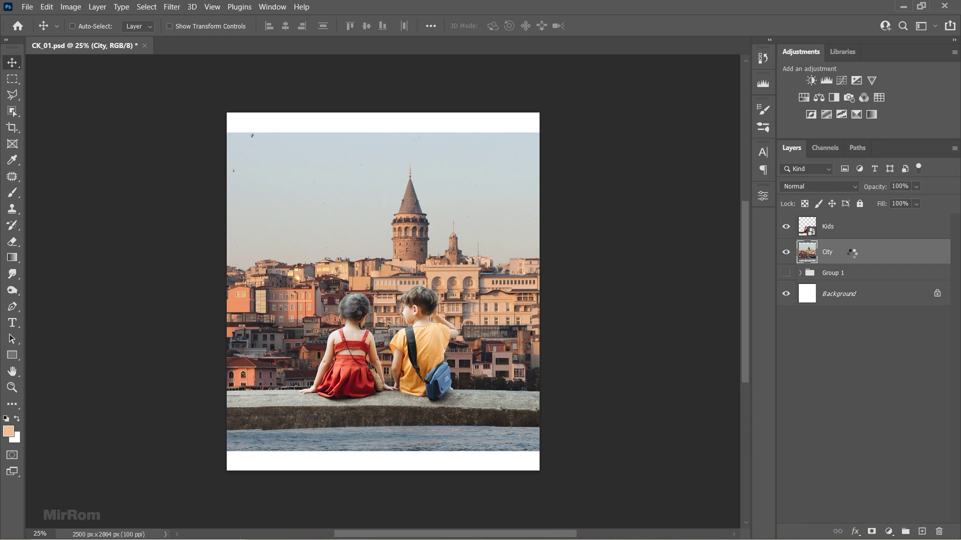
Scale and lower the City layer so it spans the canvas width behind the kids
key("ctrl+t")
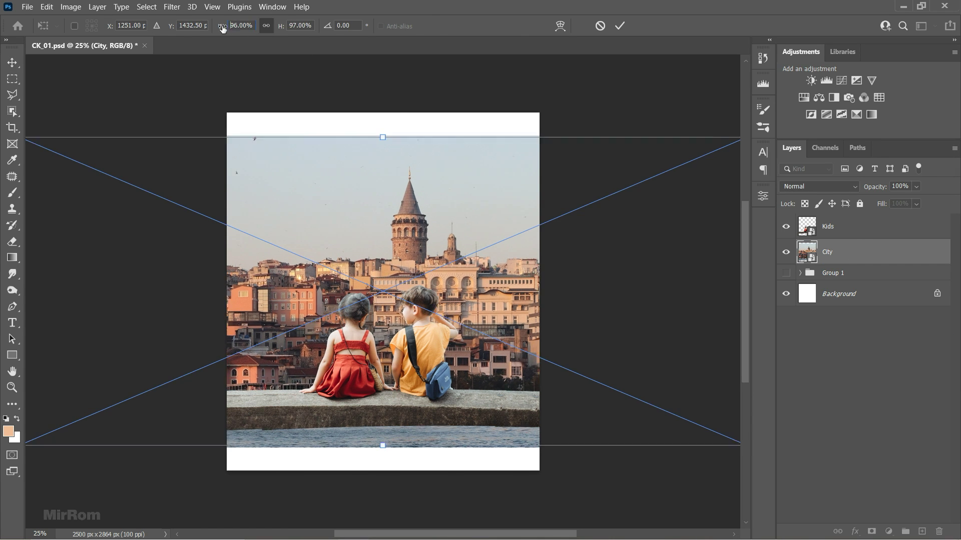
mouse_move(580, 297)
left_mouse_down()
mouse_move(593, 346)
mouse_move(640, 336)
left_mouse_up()
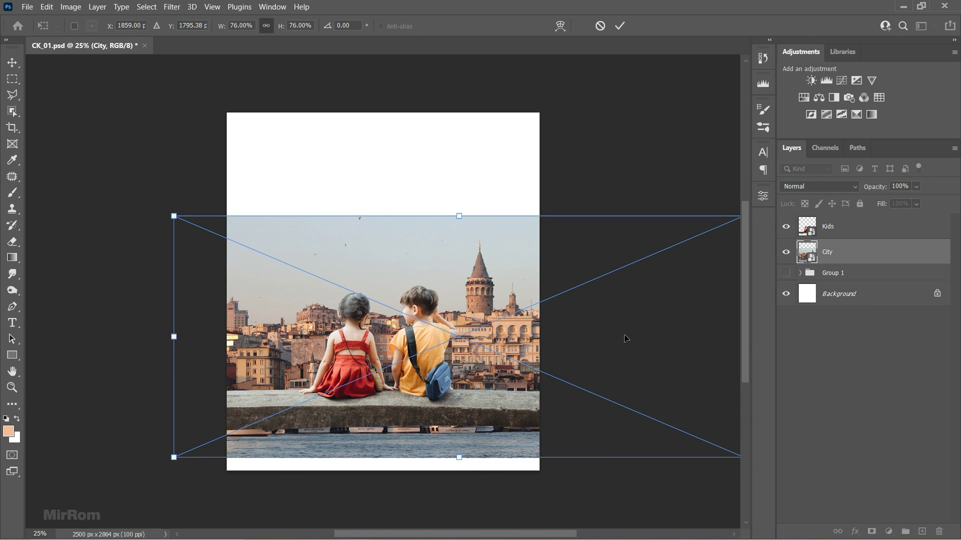
scroll(244, 25, "down", 5)
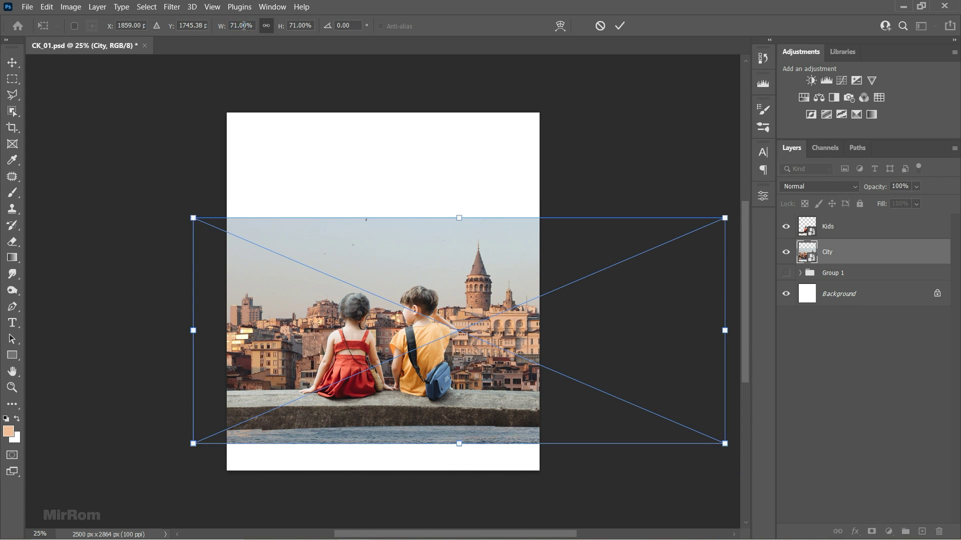
key("Return")
key("ctrl+t")
left_click_drag(196, 330, 197, 329)
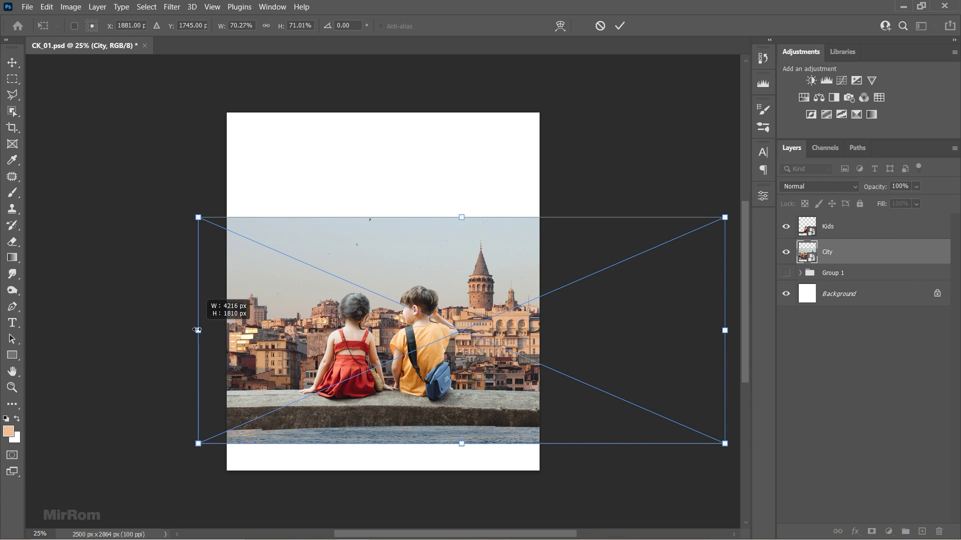
left_click_drag(472, 441, 474, 444)
key("Return")
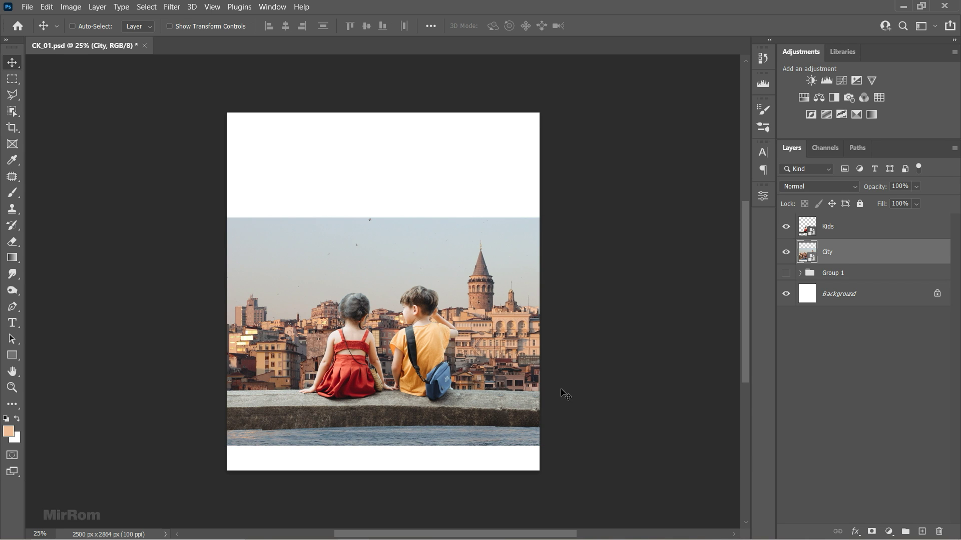
key("ctrl+plus")
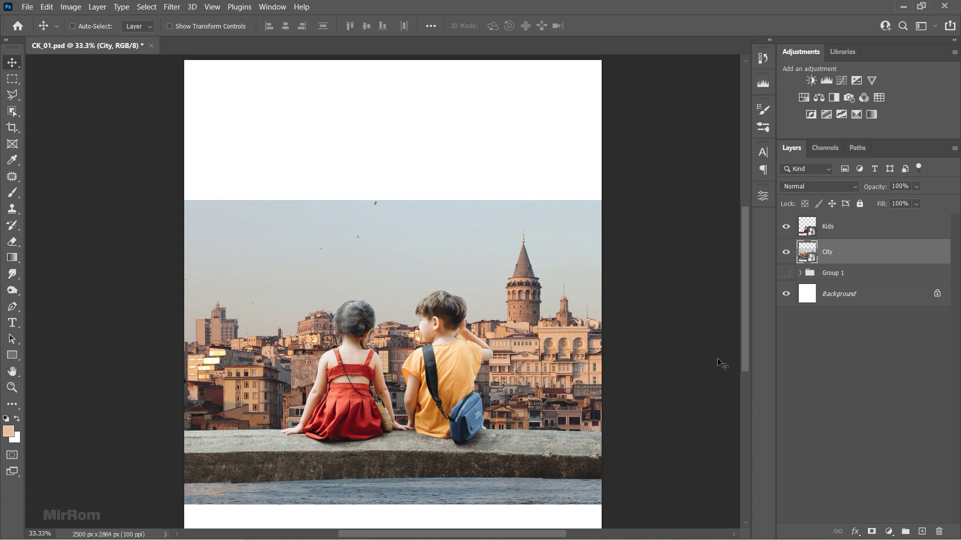
Inside the City smart object, quick-select the sky down to the skyline and around the dome
double_click(813, 262)
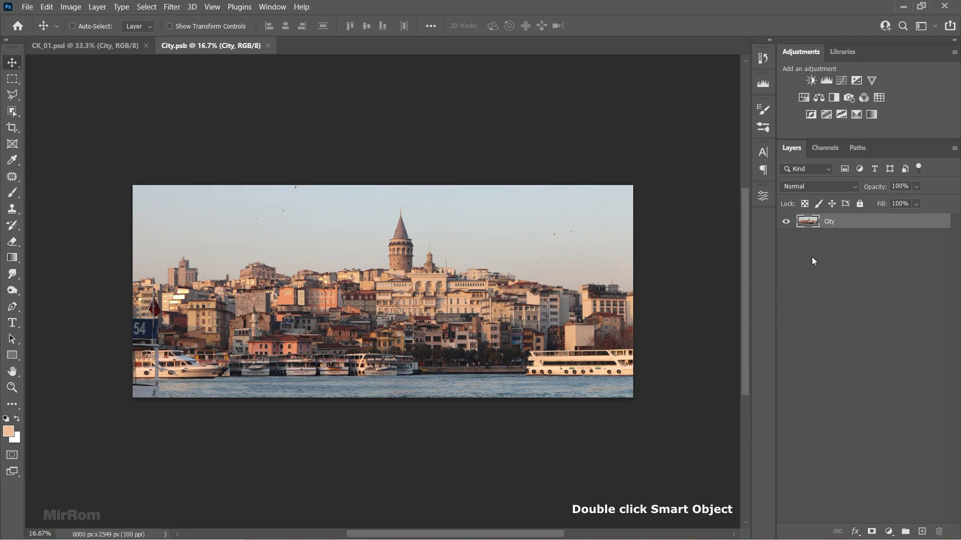
left_click(331, 242)
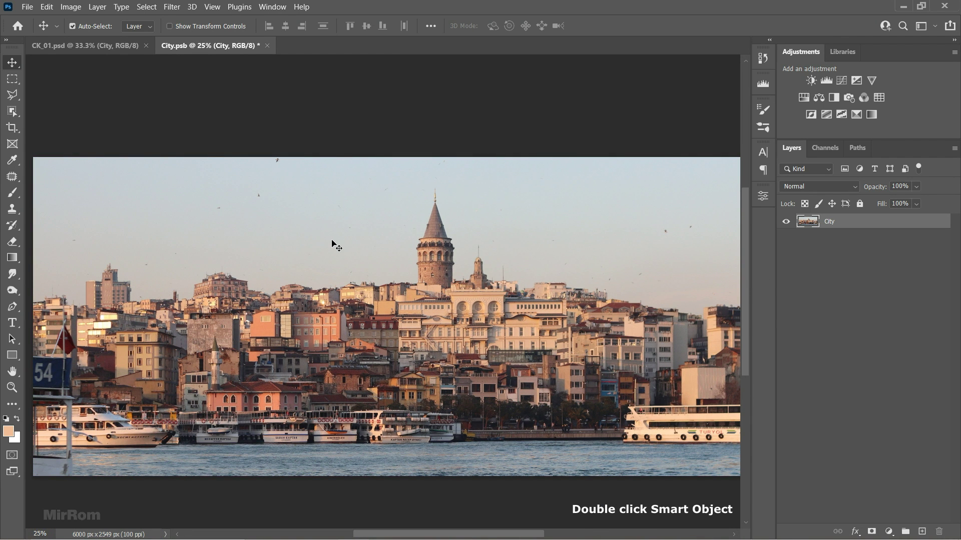
key("ctrl+minus")
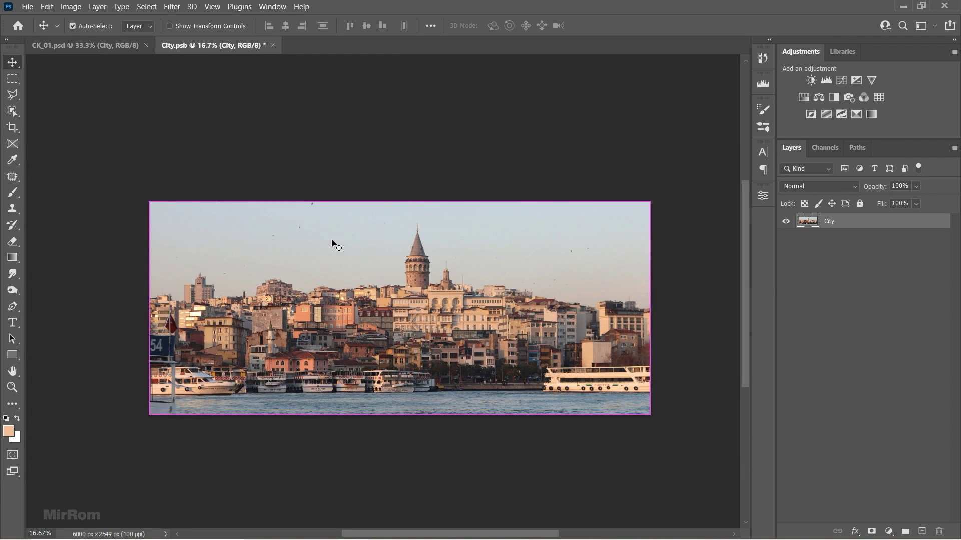
left_click_drag(12, 111, 49, 126)
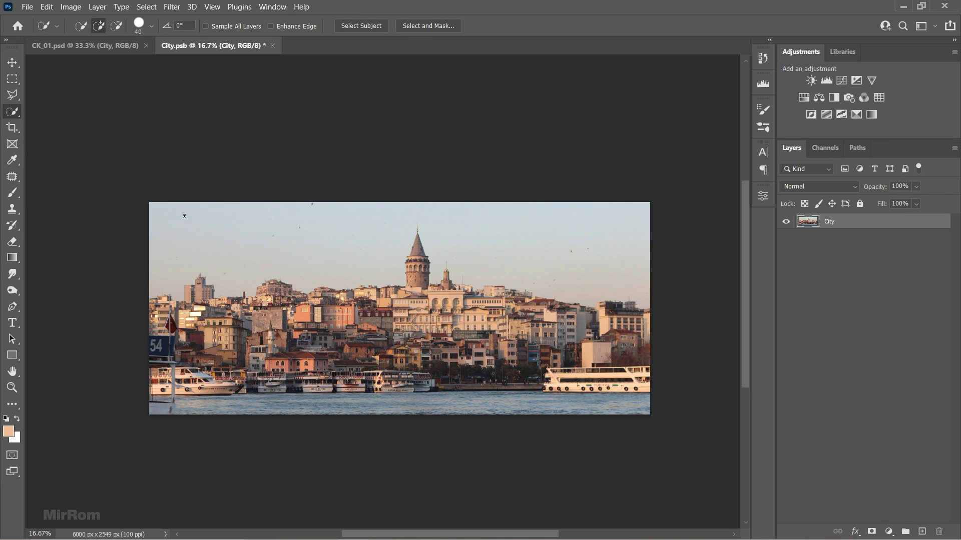
left_click_drag(281, 234, 645, 300)
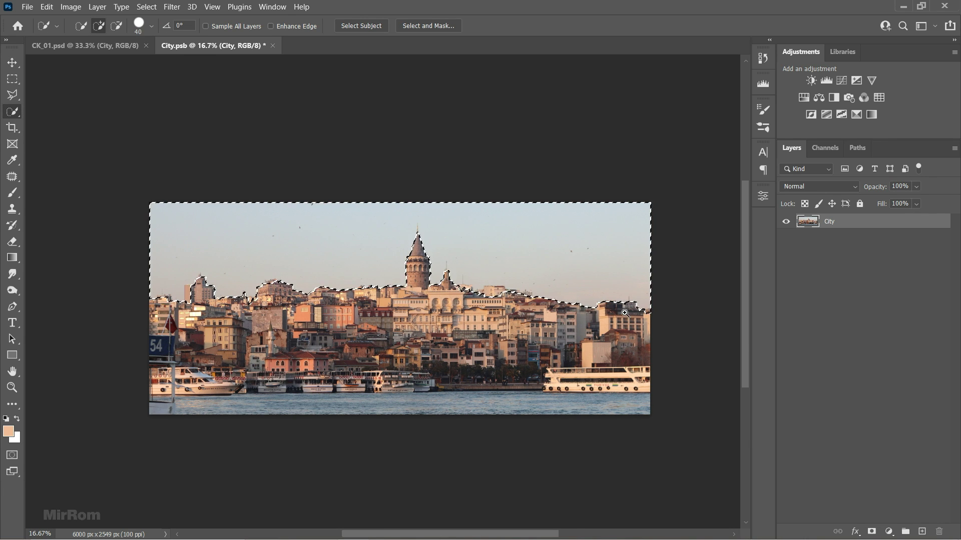
scroll(608, 310, "up", 1)
scroll(490, 245, "up", 1)
scroll(333, 258, "up", 2)
scroll(275, 235, "up", 1)
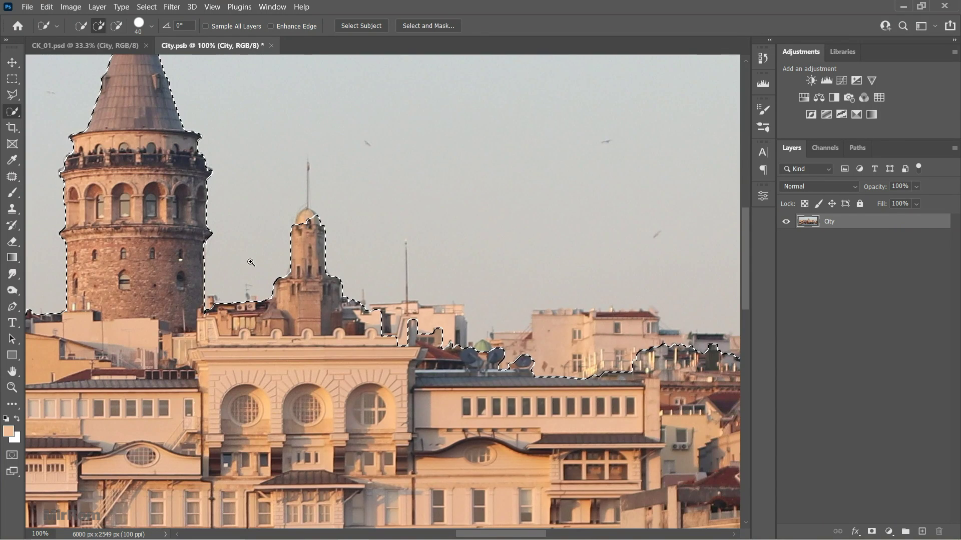
scroll(373, 208, "up", 2)
left_click_drag(373, 208, 367, 170)
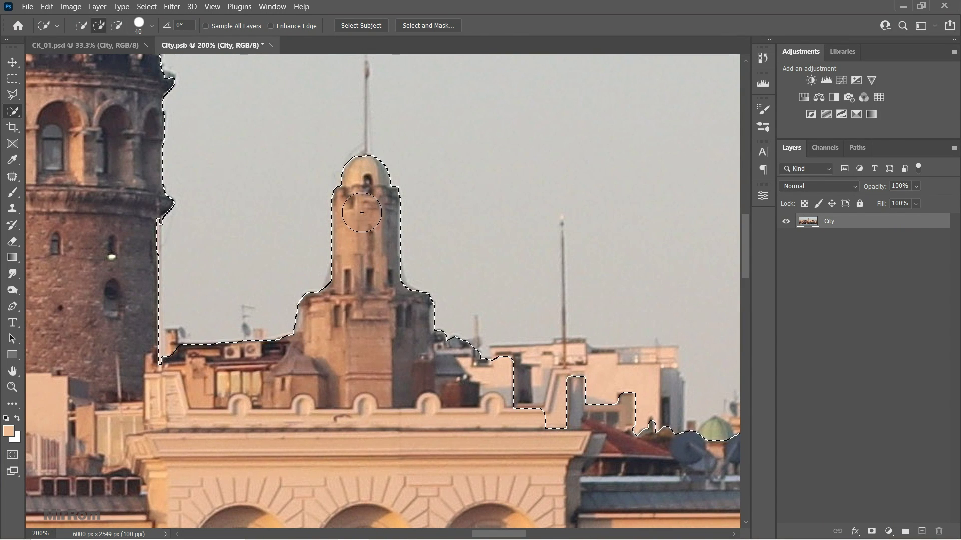
Extend the sky selection along the rooftops and antenna with the Polygonal Lasso
left_click(13, 95)
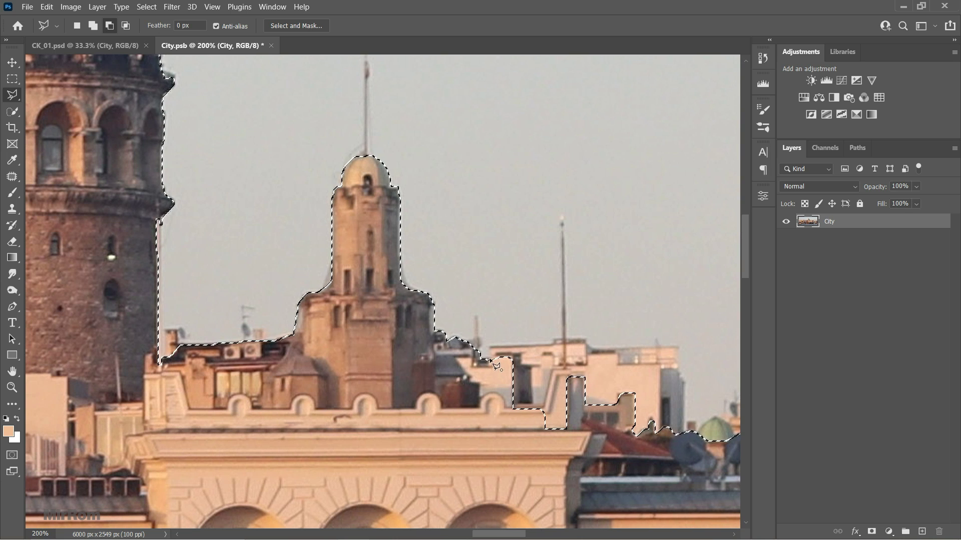
left_click(680, 346)
double_click(683, 397)
left_click(313, 373)
left_click(185, 403)
left_click(163, 330)
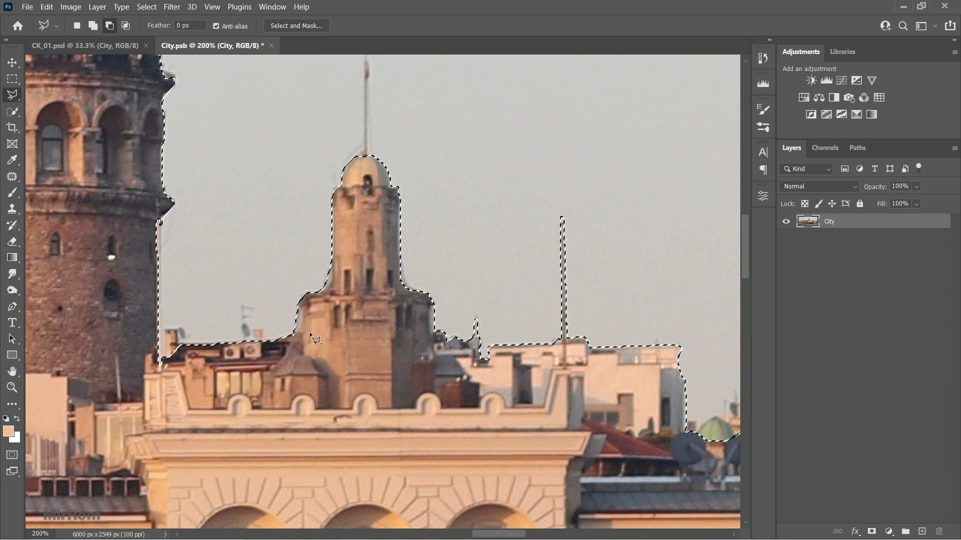
left_click(301, 331)
scroll(300, 329, "right", 10)
key("BackSpace")
key("BackSpace")
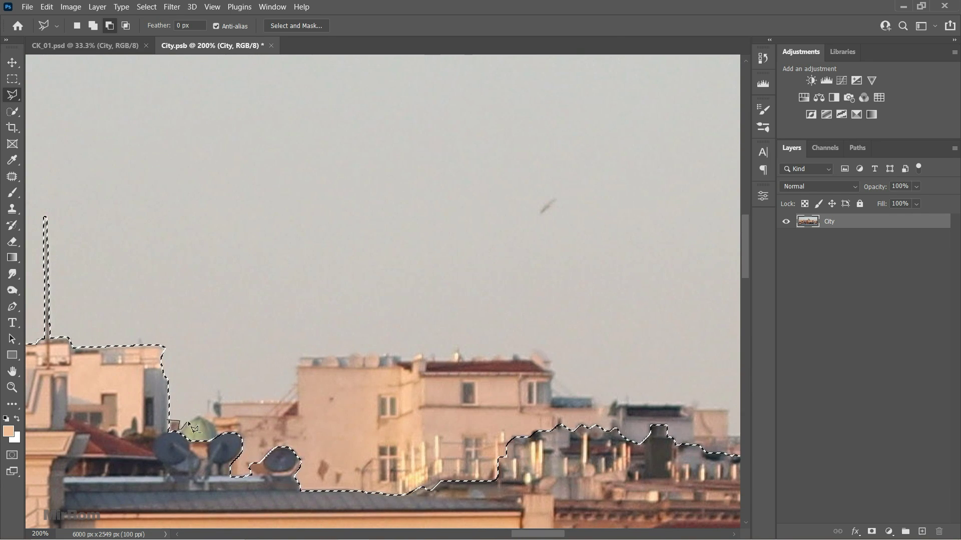
left_click(316, 458)
double_click(520, 429)
left_click(298, 356)
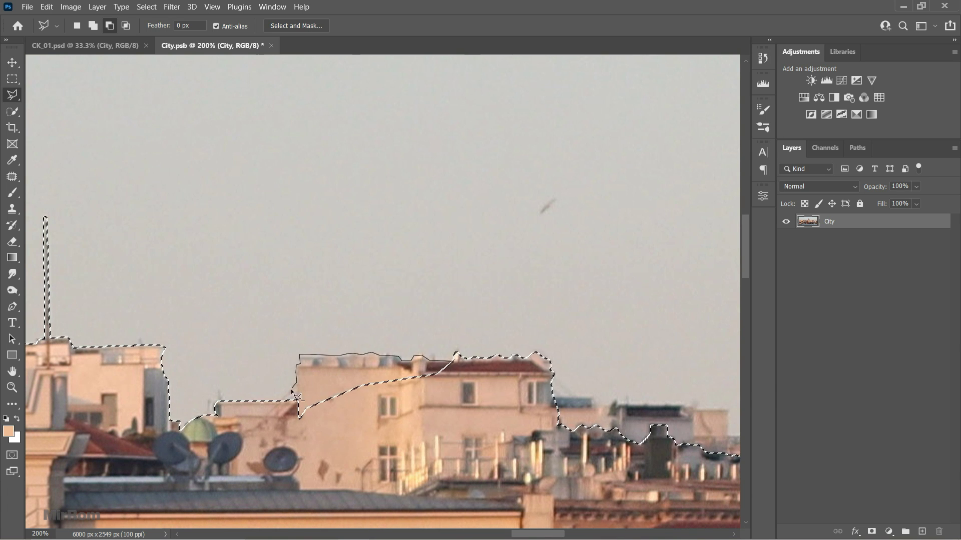
left_click(281, 400)
double_click(552, 397)
Hide the sky with an inverted layer mask, then save and close City.psb
key("ctrl+0")
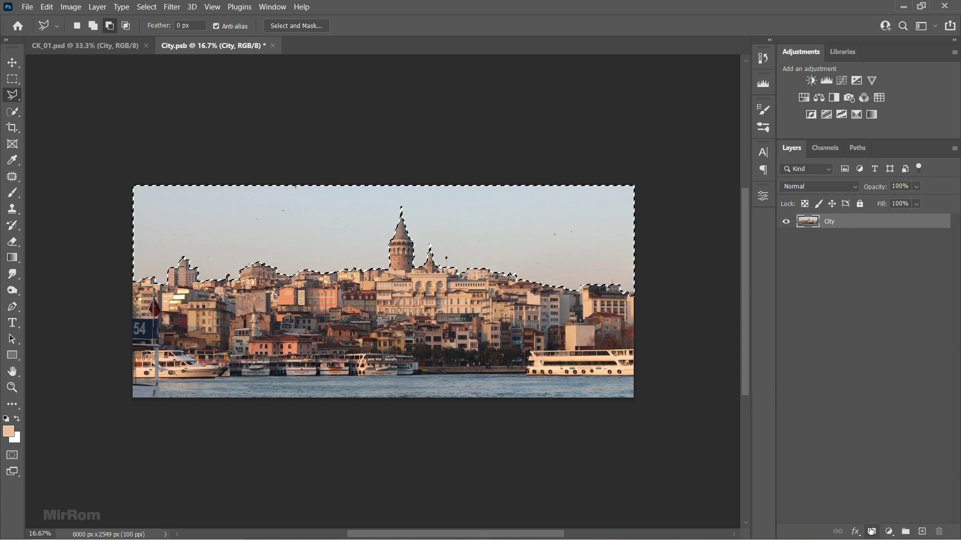
left_click(871, 531)
key("ctrl+i")
key("v")
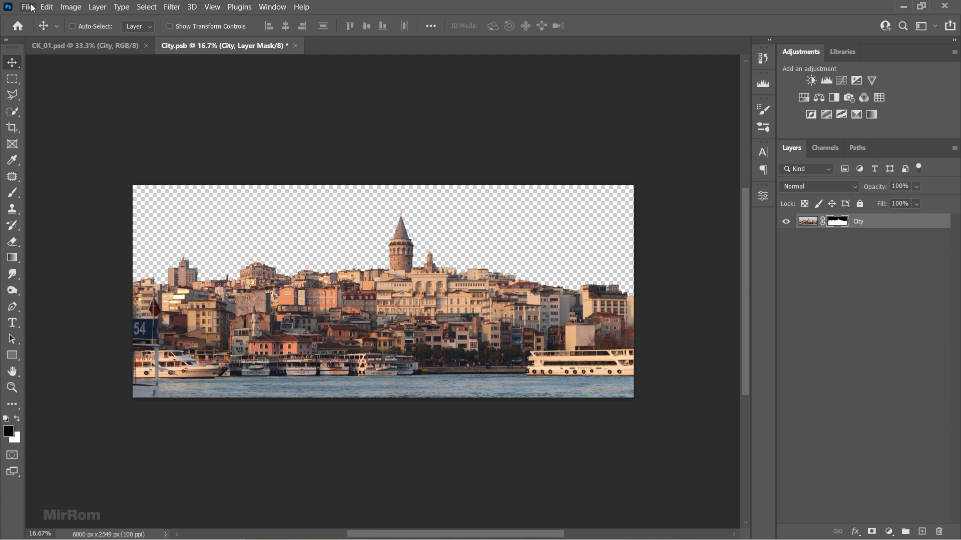
left_click(31, 7)
left_click(125, 141)
left_click(295, 45)
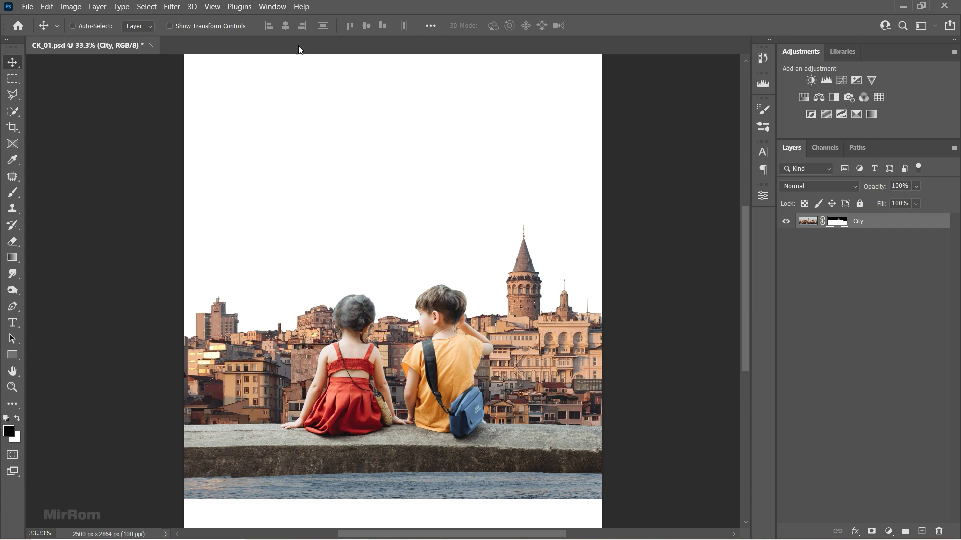
Save the CK_01.psd composition with the updated skyline
left_click(845, 272)
key("ctrl+s")
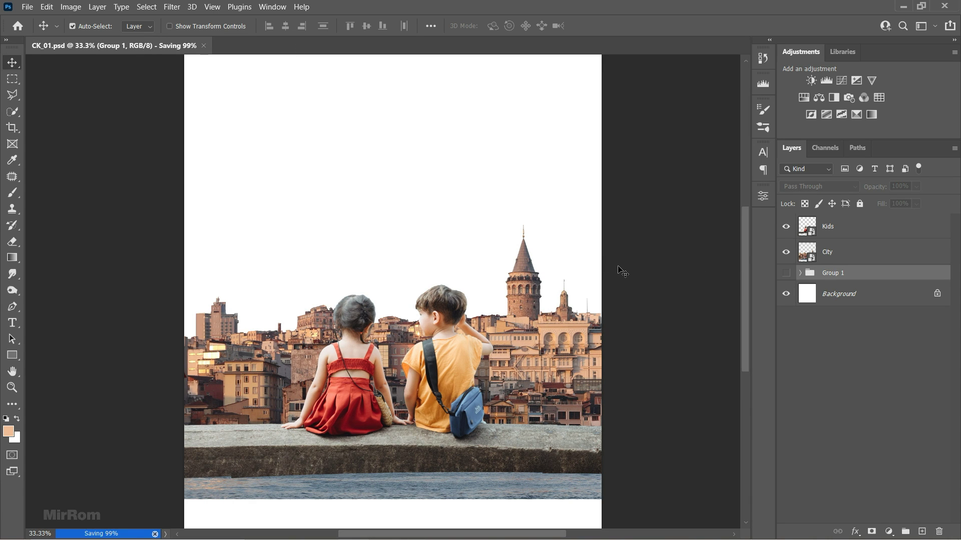
key("ctrl+minus")
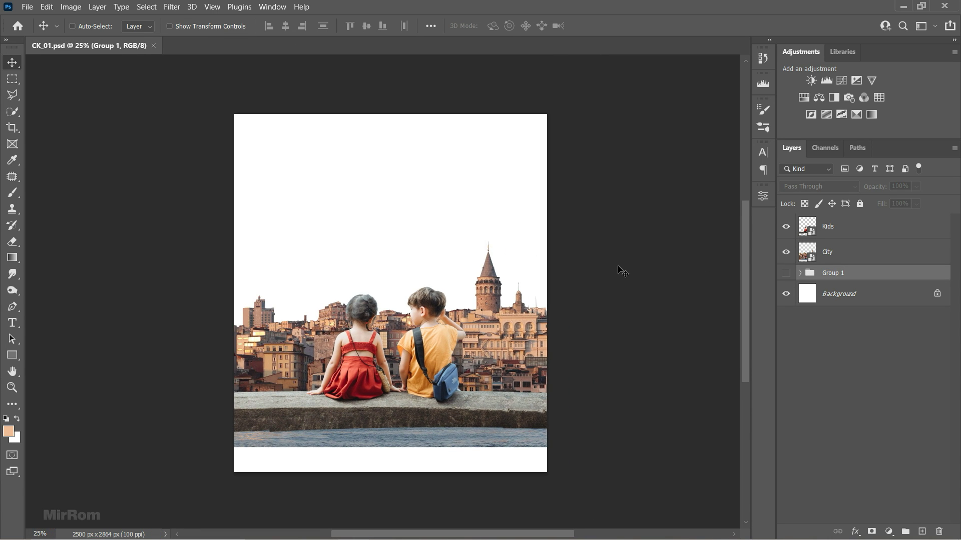
Warp the Kids layer slightly downward and open the ellie-brown sunset sky photo
left_click(824, 235)
key("ctrl+t")
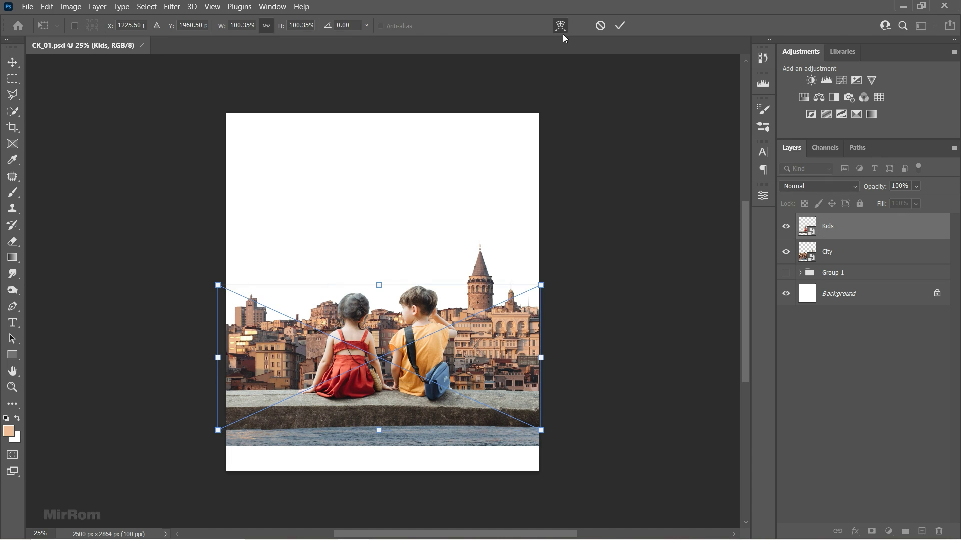
left_click(560, 27)
left_click_drag(381, 404, 380, 406)
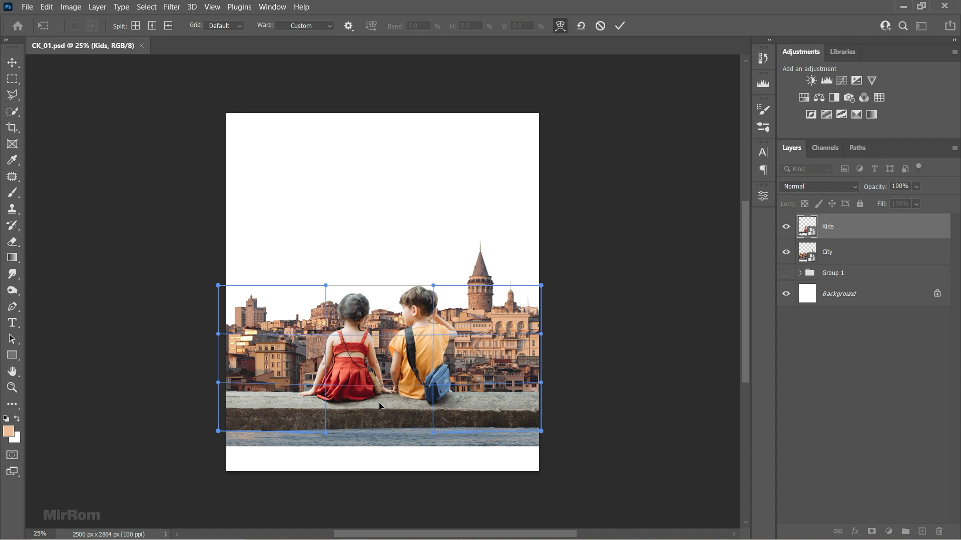
left_click(619, 25)
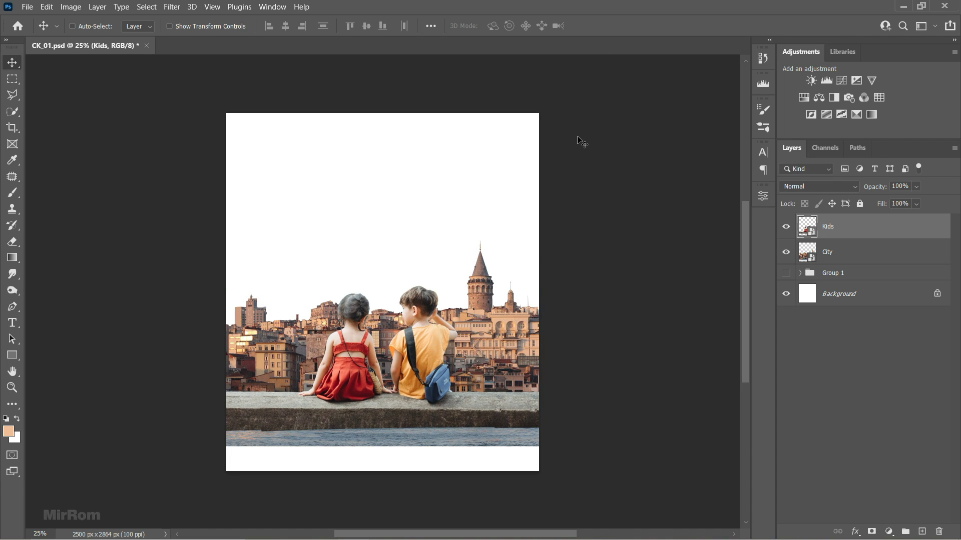
left_click(830, 274)
left_click(27, 7)
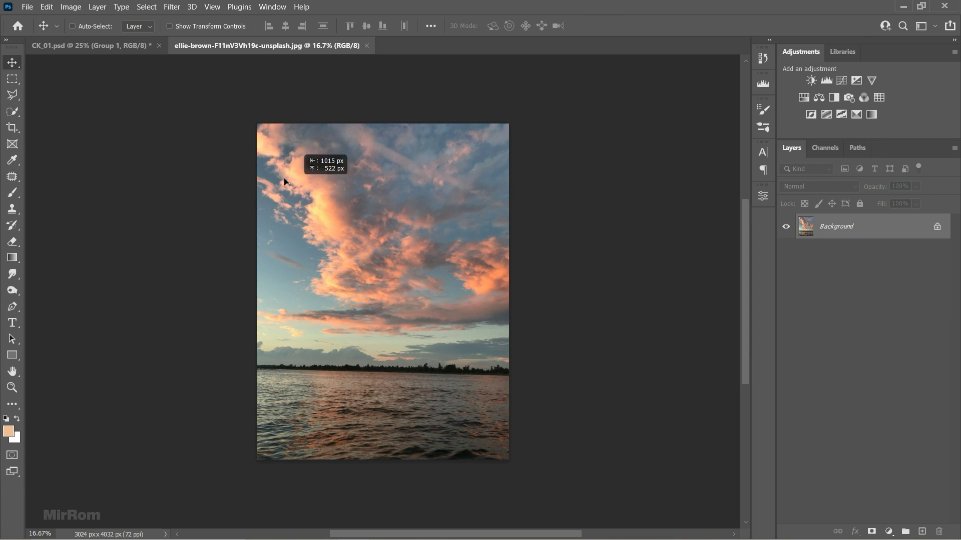
Bring the sunset sky photo into CK_01 behind the City and Kids layers
left_click(141, 46)
left_click_drag(140, 52, 358, 65)
left_click_drag(394, 183, 420, 220)
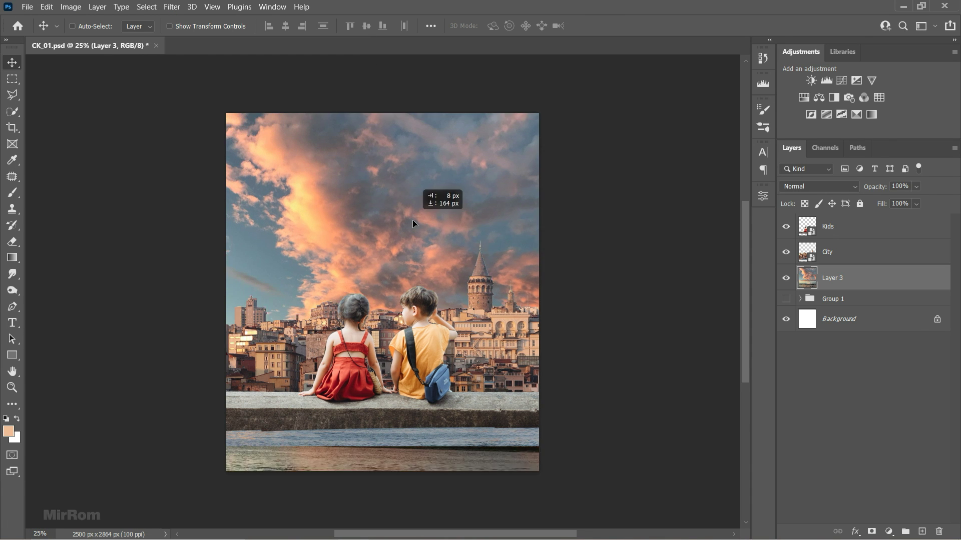
Resize the sky layer's edges to fill the upper canvas above the ledge
key("ctrl+t")
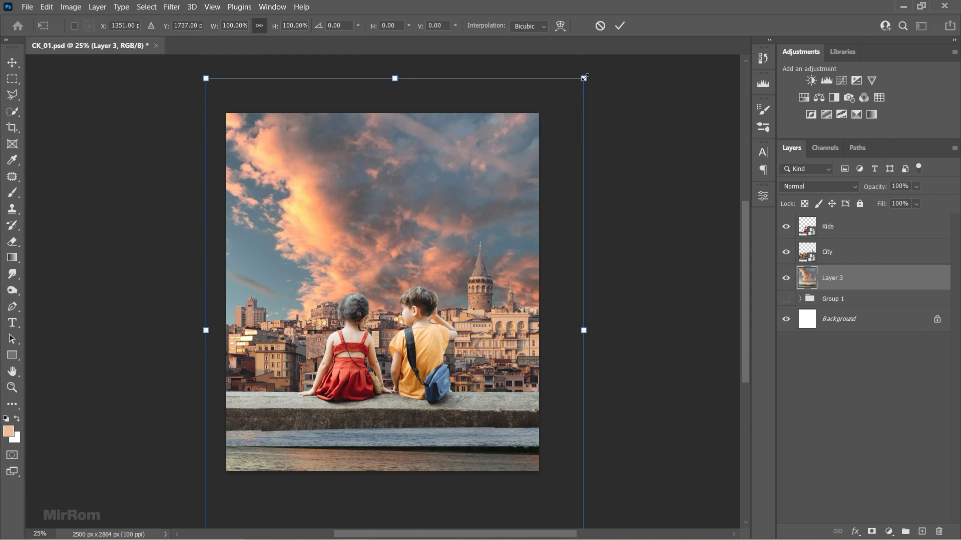
left_click_drag(583, 78, 540, 103)
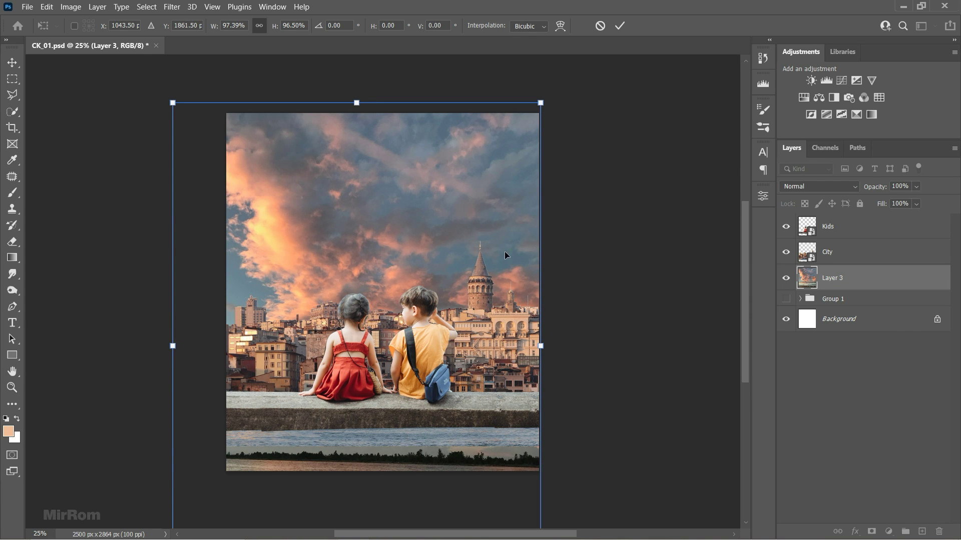
scroll(504, 255, "down", 2)
left_click_drag(356, 498, 356, 381)
scroll(741, 333, "up", 1)
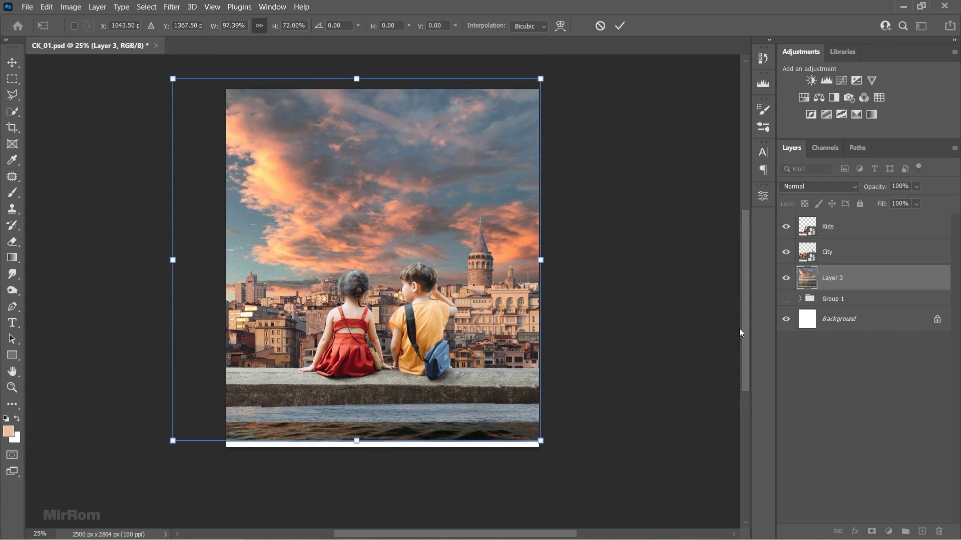
left_click_drag(356, 440, 358, 423)
left_click_drag(356, 78, 358, 82)
left_click_drag(173, 245, 176, 246)
left_click(620, 26)
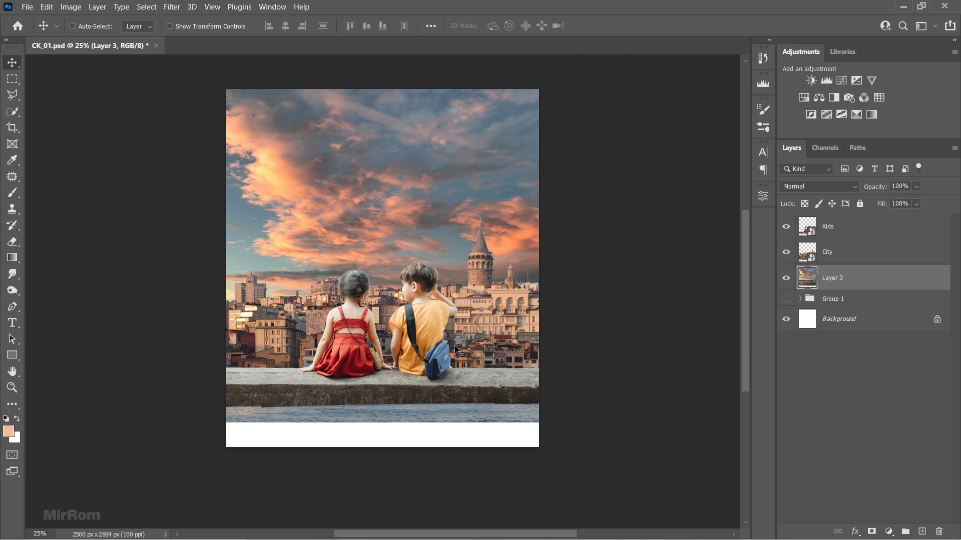
left_click(827, 252)
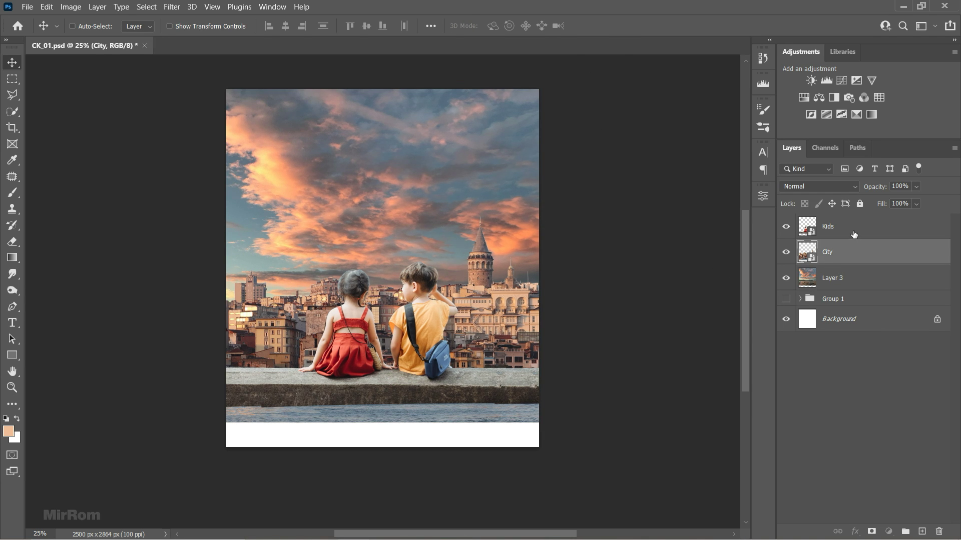
left_click(853, 230)
Open the pexels bike photo and Quick Select its exposed brick patch
left_click(27, 6)
left_click(25, 30)
scroll(414, 427, "up", 1)
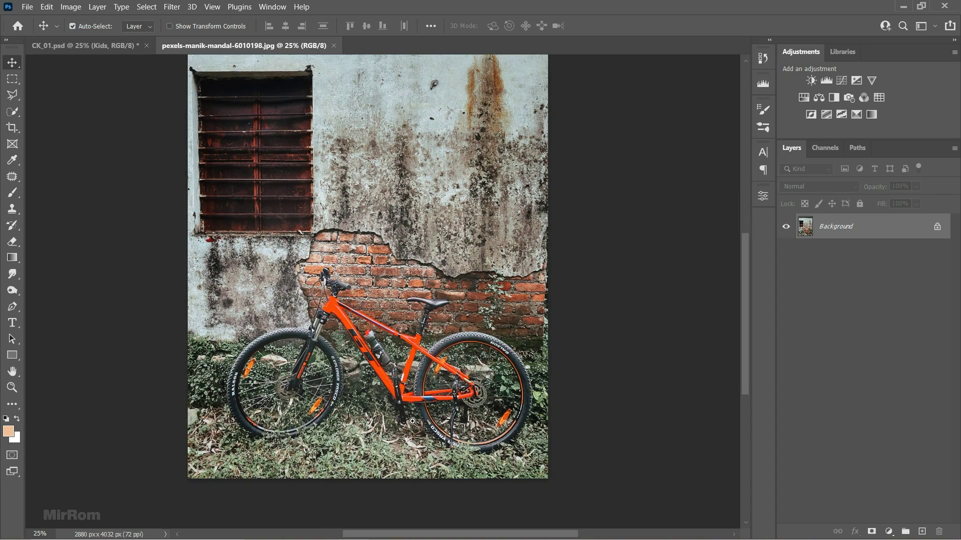
scroll(346, 350, "up", 1)
left_click(17, 116)
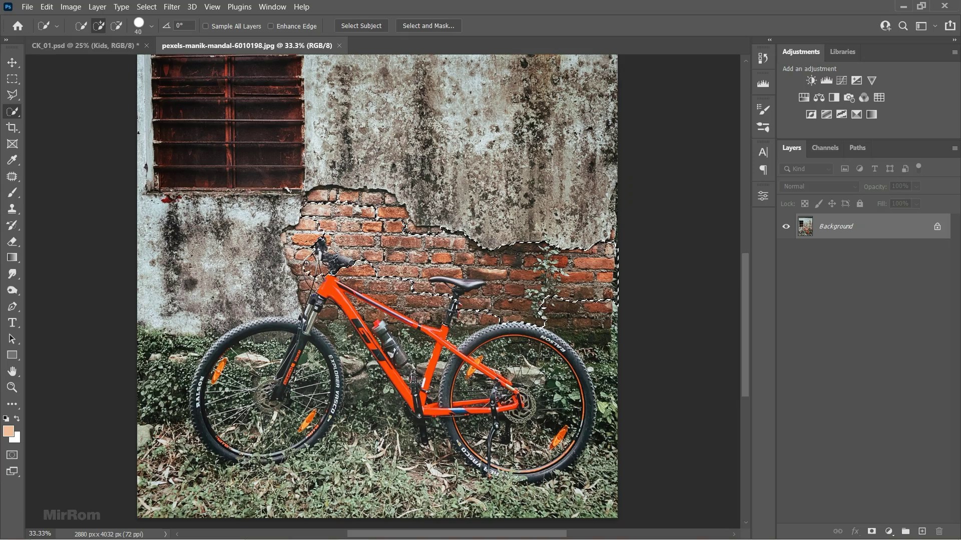
scroll(614, 238, "up", 3)
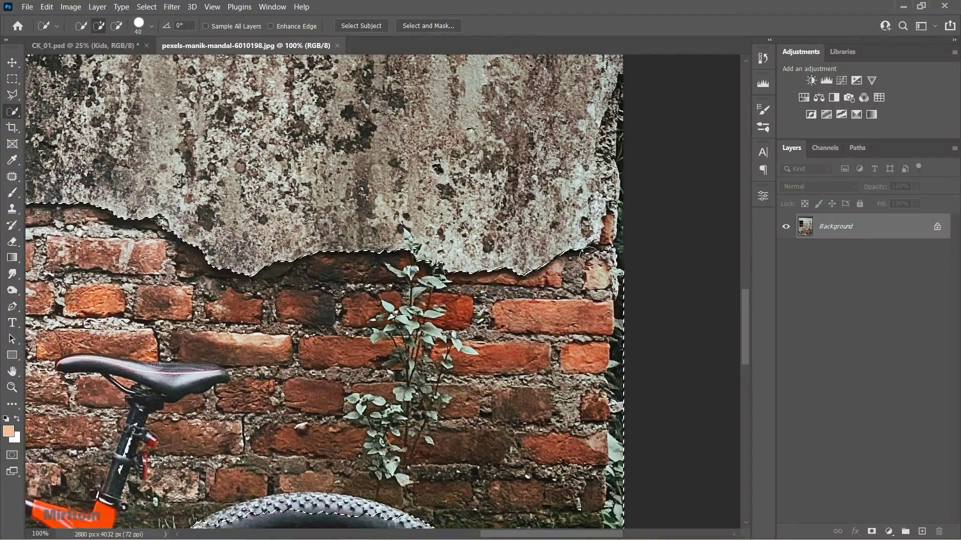
scroll(167, 214, "left", 3)
scroll(130, 230, "left", 2)
scroll(91, 250, "left", 2)
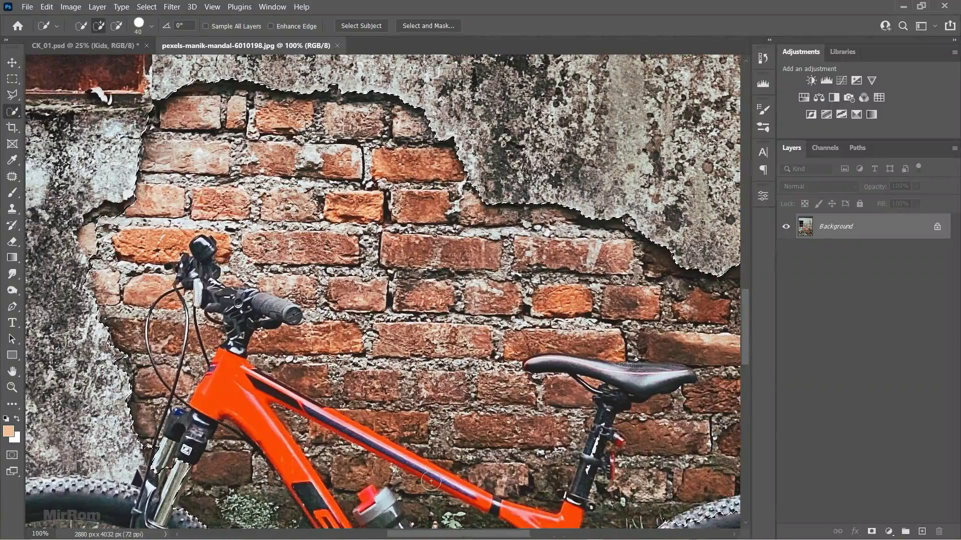
left_click(91, 251)
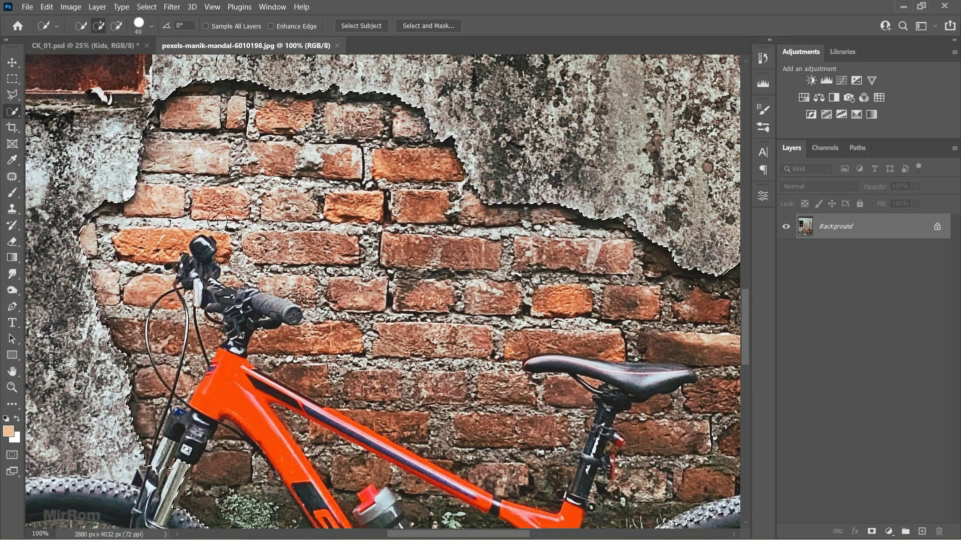
key("ctrl+0")
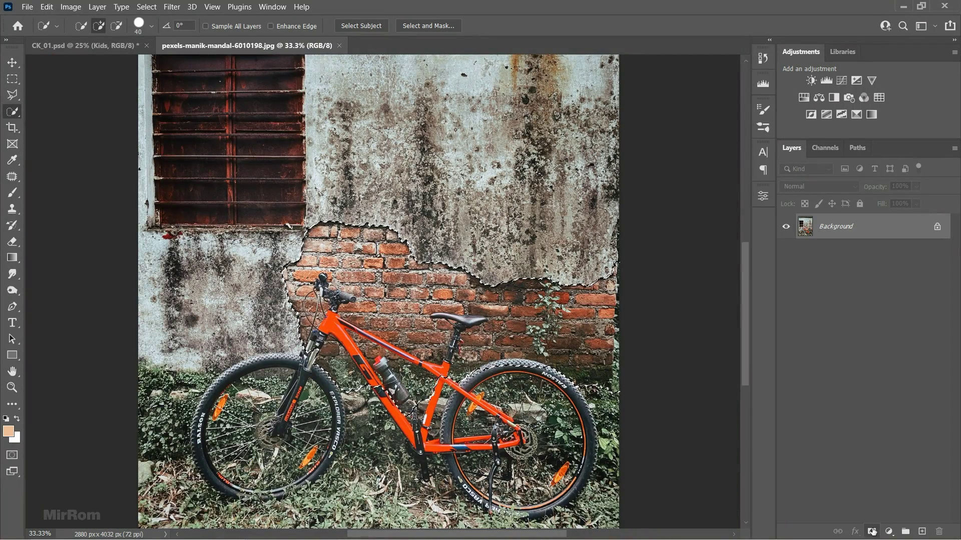
Hide the bricks with an inverted layer mask and paint black over the bike and grass
left_click(872, 532)
key("ctrl+i")
scroll(416, 330, "down", 1)
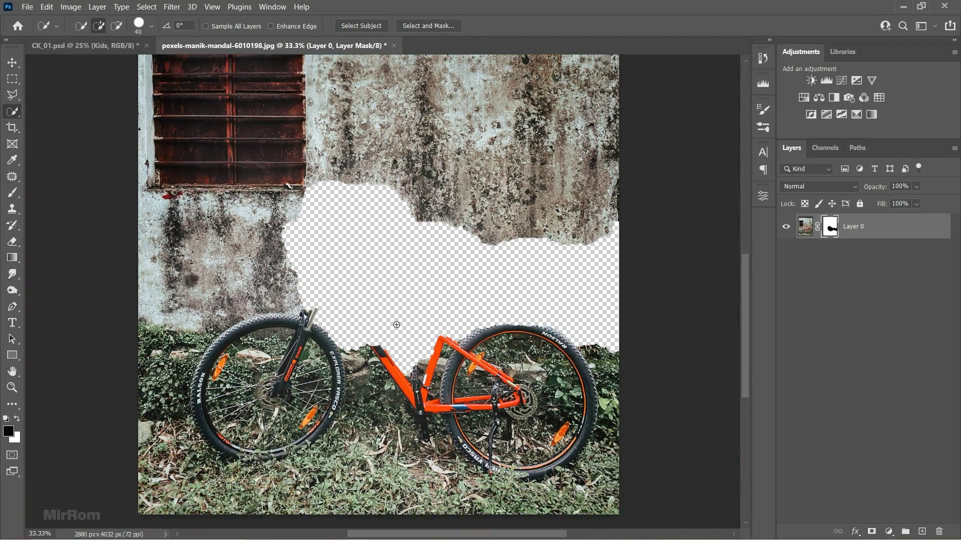
key("b")
left_click_drag(444, 396, 563, 396)
right_click(471, 298)
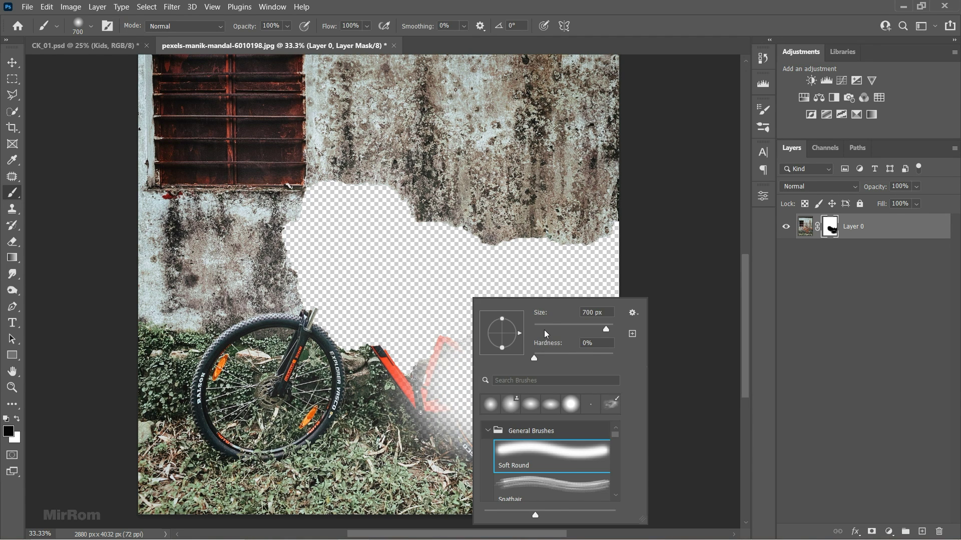
key("Return")
mouse_move(382, 336)
left_mouse_down()
mouse_move(579, 375)
mouse_move(97, 418)
mouse_move(525, 467)
mouse_move(325, 370)
left_mouse_up()
Duplicate the masked wall layer and shift the copy across the canvas
key("v")
scroll(418, 376, "up", 1)
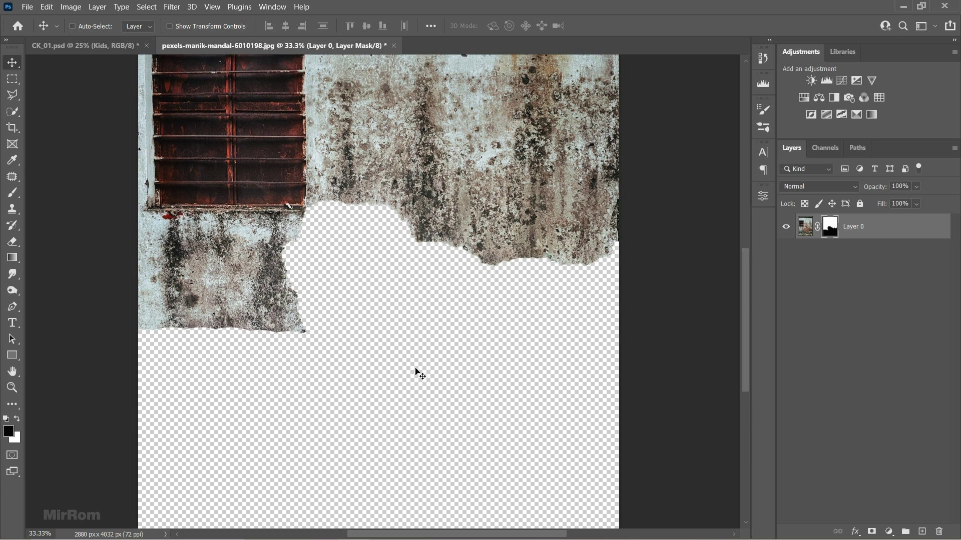
scroll(418, 370, "up", 1)
scroll(401, 355, "up", 1)
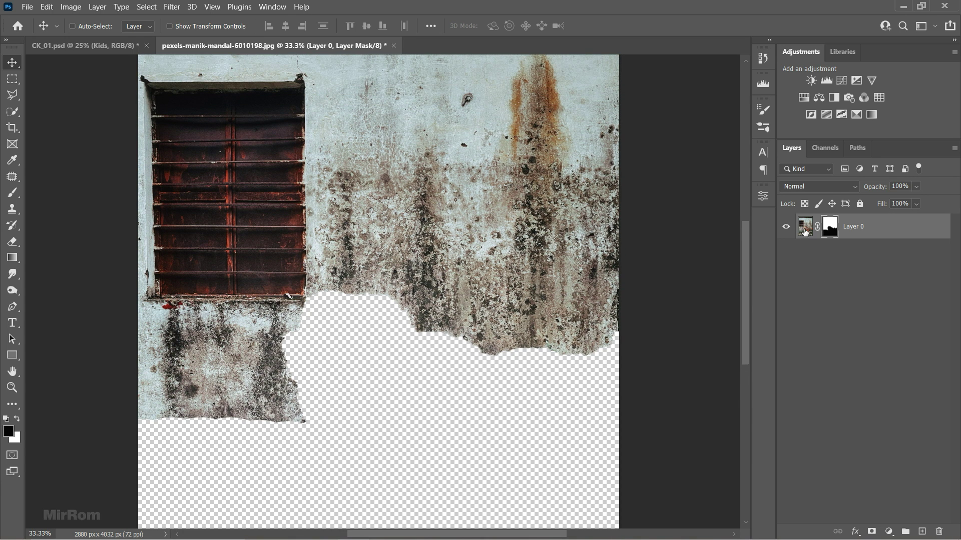
key("ctrl+j")
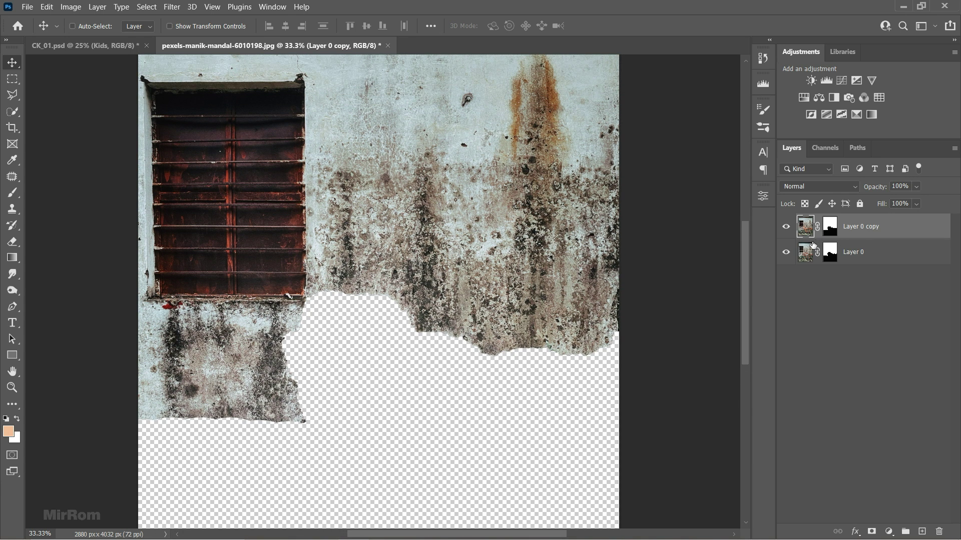
mouse_move(575, 210)
left_mouse_down()
mouse_move(474, 314)
mouse_move(426, 320)
left_mouse_up()
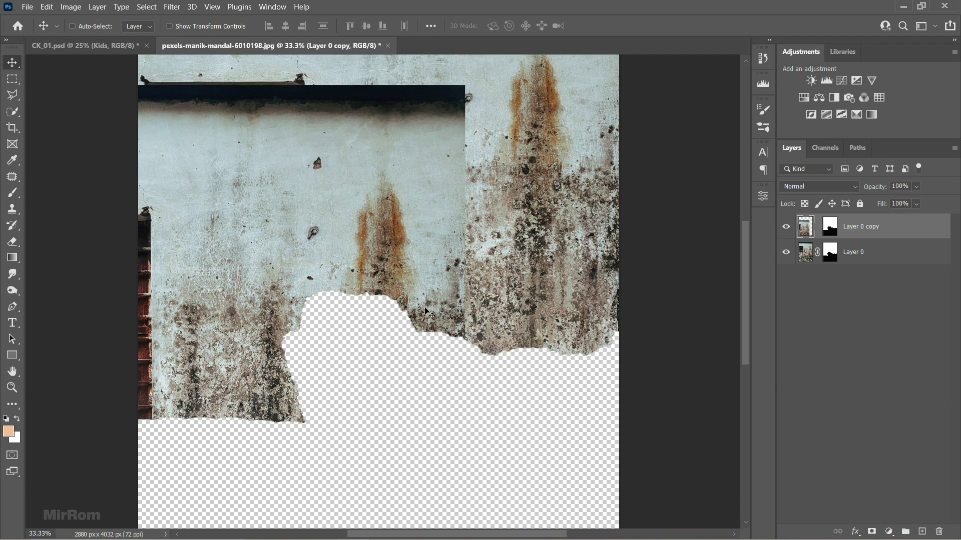
left_click_drag(426, 321, 421, 315)
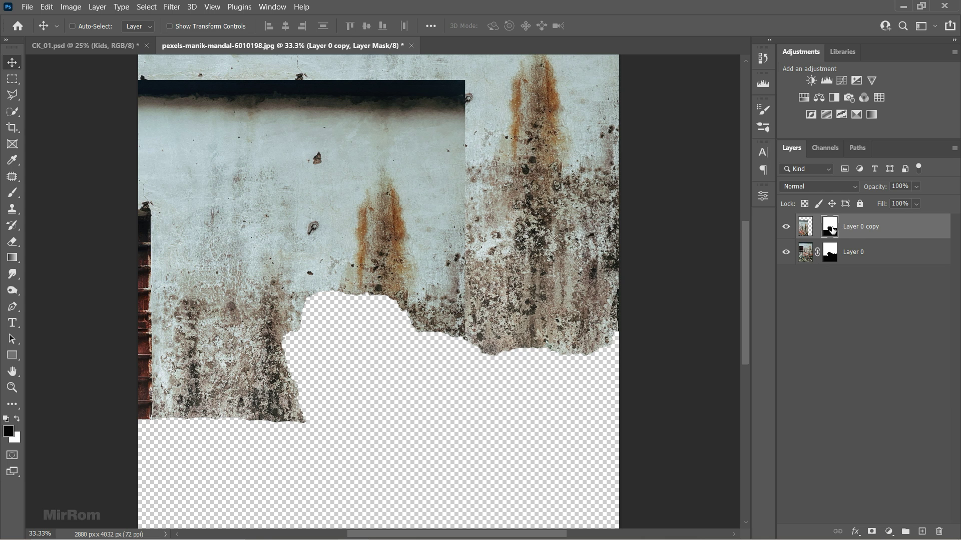
Blend the wall copy's edges by soft-brushing black on its mask
key("b")
right_click(480, 150)
key("Return")
left_click_drag(439, 129, 449, 241)
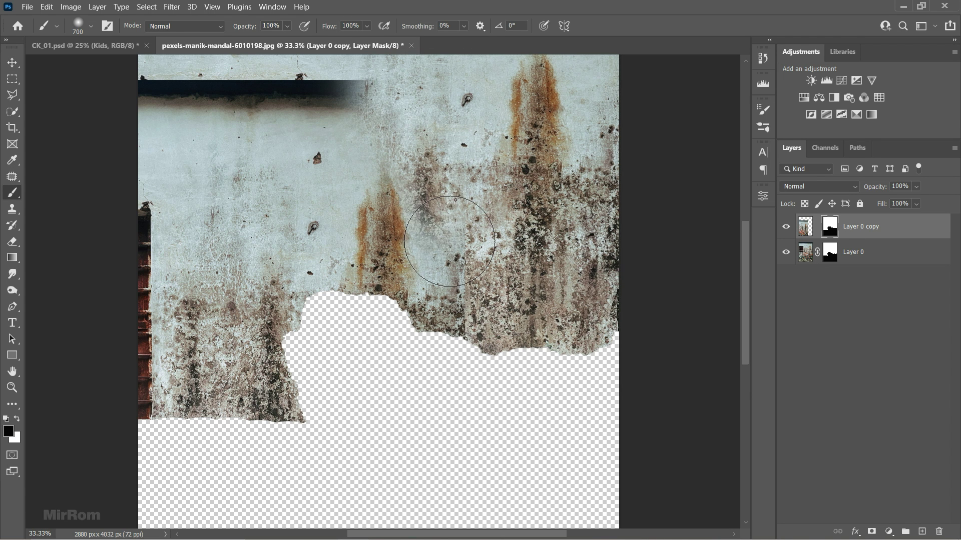
left_click_drag(876, 187, 867, 186)
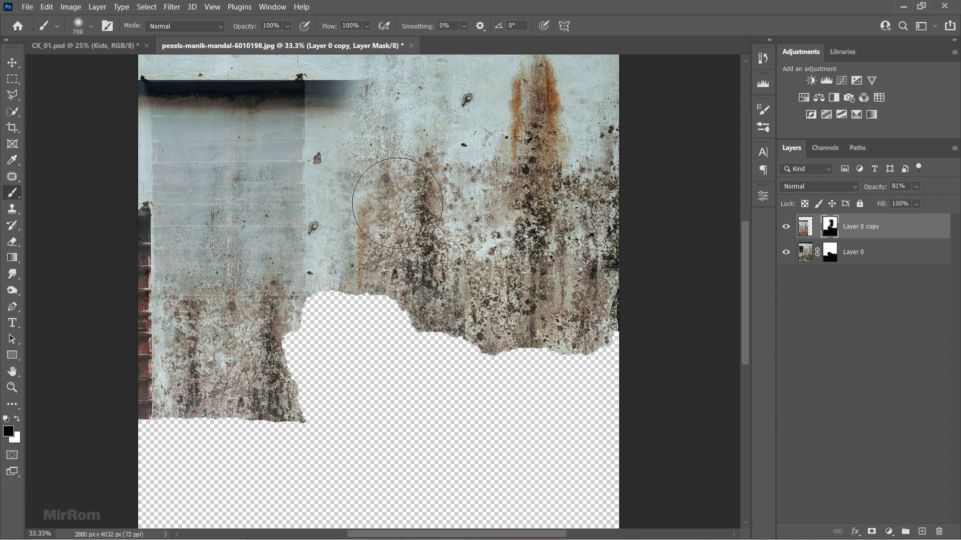
left_click_drag(398, 203, 438, 283)
key("bracketleft")
key("bracketleft")
left_click_drag(365, 220, 363, 283)
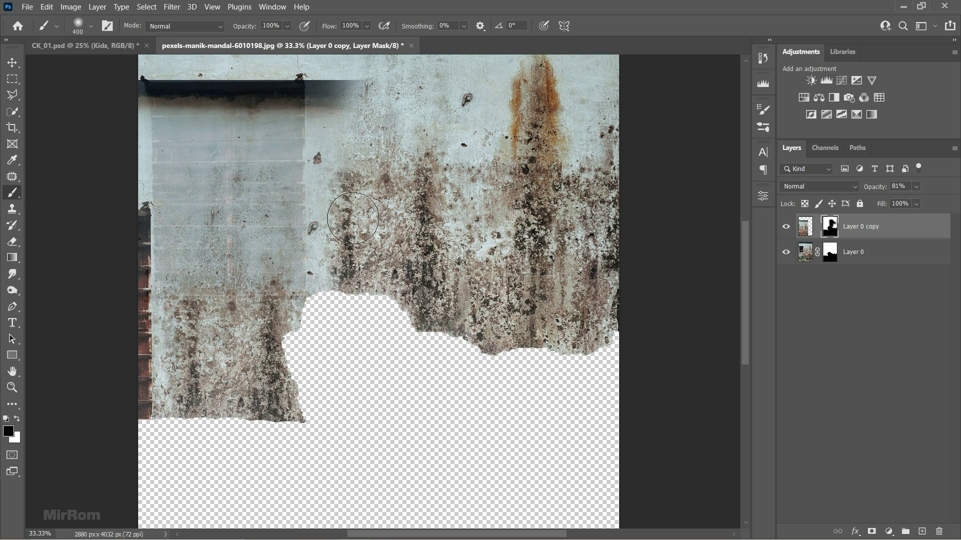
key("0")
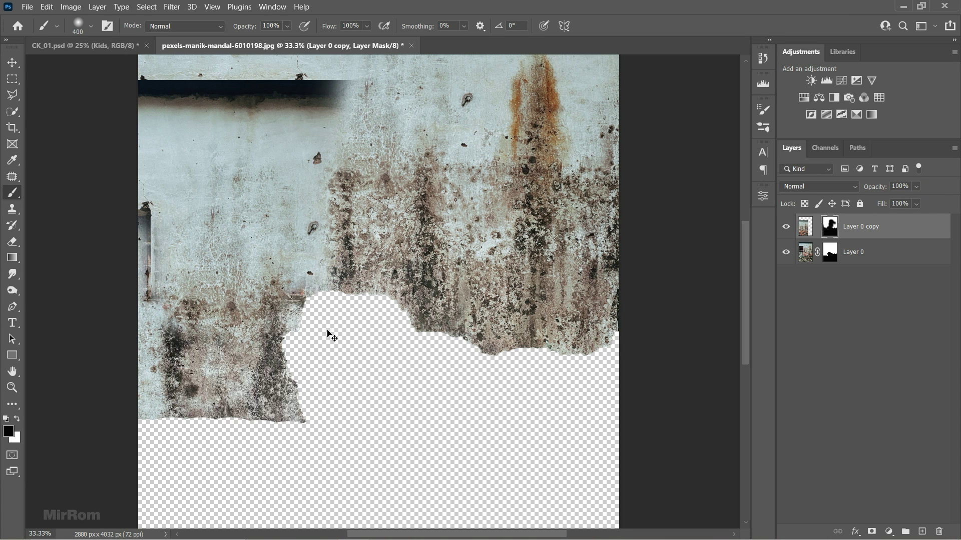
Stamp the visible wall layers into one and drag it into CK_01
key("v")
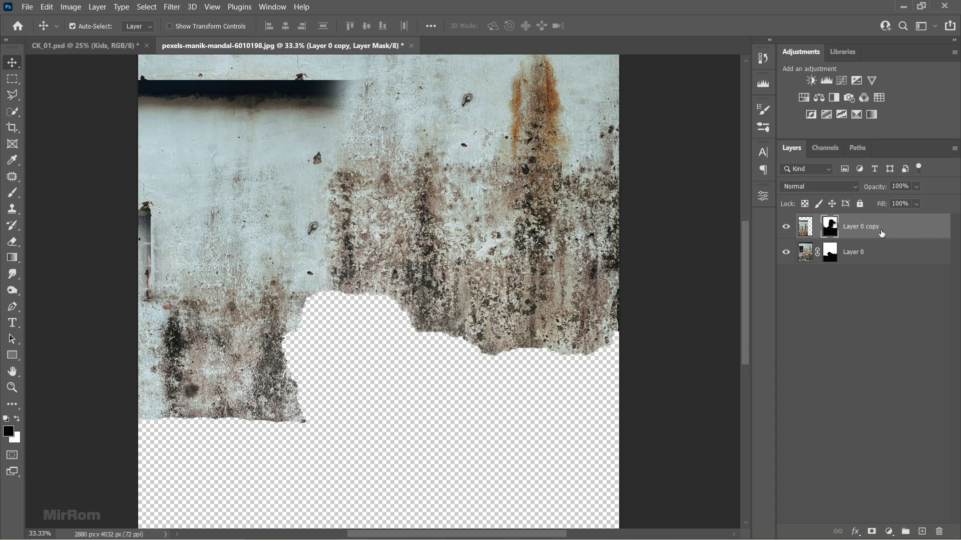
key("ctrl+shift+alt+e")
mouse_move(380, 195)
left_mouse_down()
mouse_move(382, 218)
mouse_move(380, 200)
left_mouse_up()
Close the texture document unsaved, move the wall texture down and set it to 73% opacity
left_click(381, 45)
left_click(488, 213)
mouse_move(456, 266)
left_mouse_down()
mouse_move(455, 304)
mouse_move(523, 312)
left_mouse_up()
key("7")
key("3")
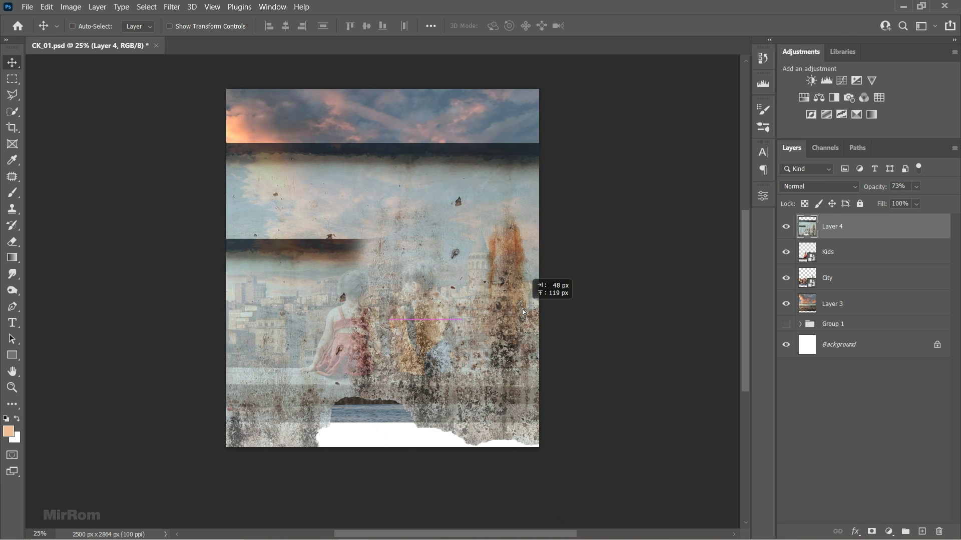
Scale the wall texture to about 92% and lower its top edge
key("ctrl+t")
left_click_drag(570, 145, 547, 163)
left_click_drag(210, 145, 212, 162)
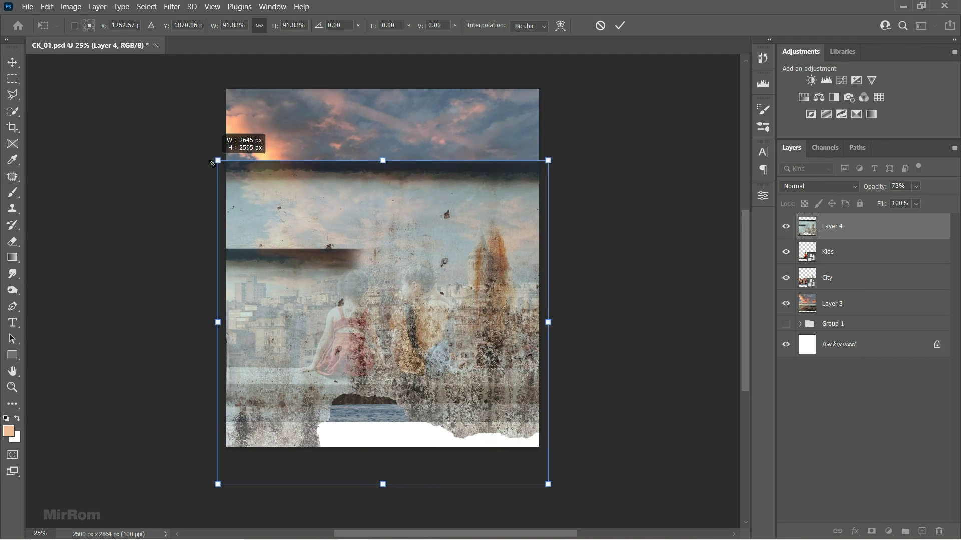
left_click_drag(383, 161, 383, 185)
key("Return")
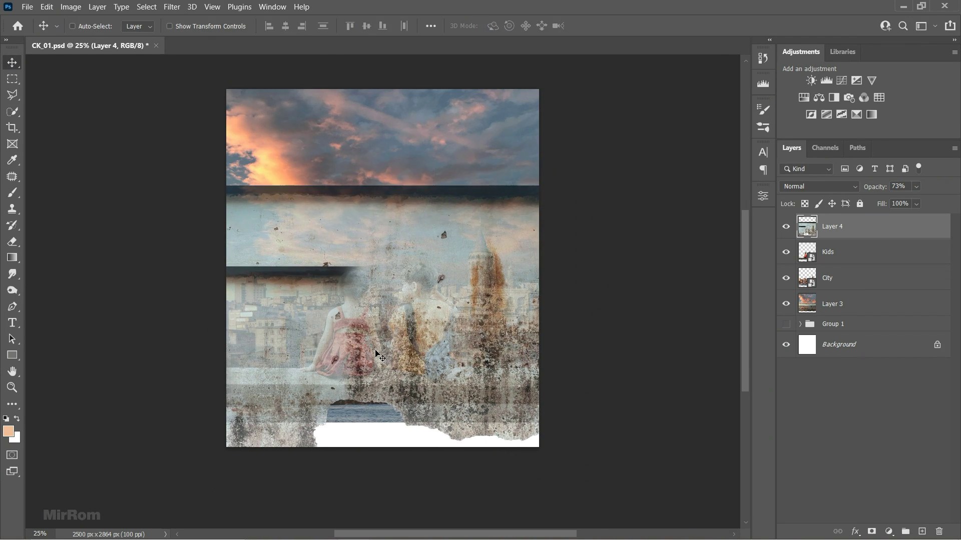
left_click_drag(378, 355, 378, 363)
key("ctrl+t")
key("Return")
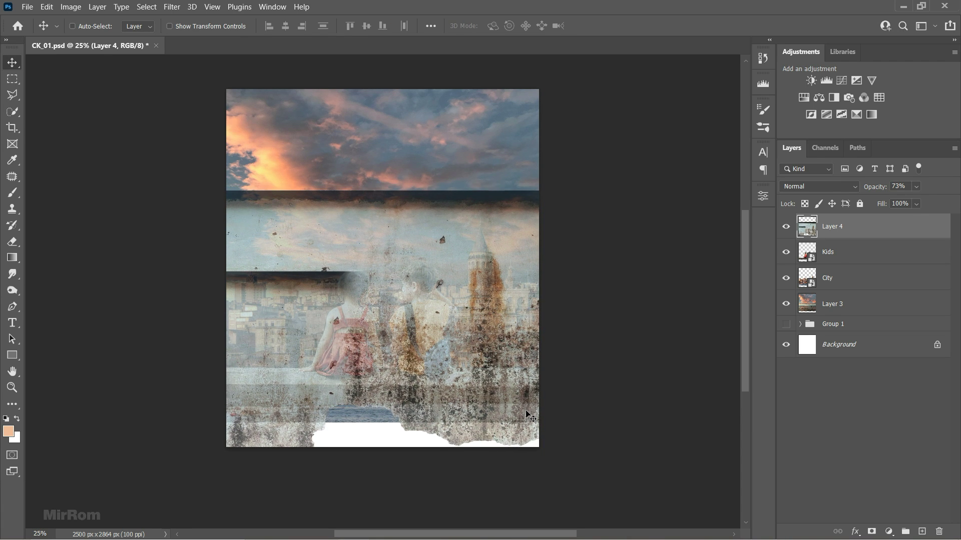
Warp the wall's lower-right corner outward and add a layer mask
key("ctrl+t")
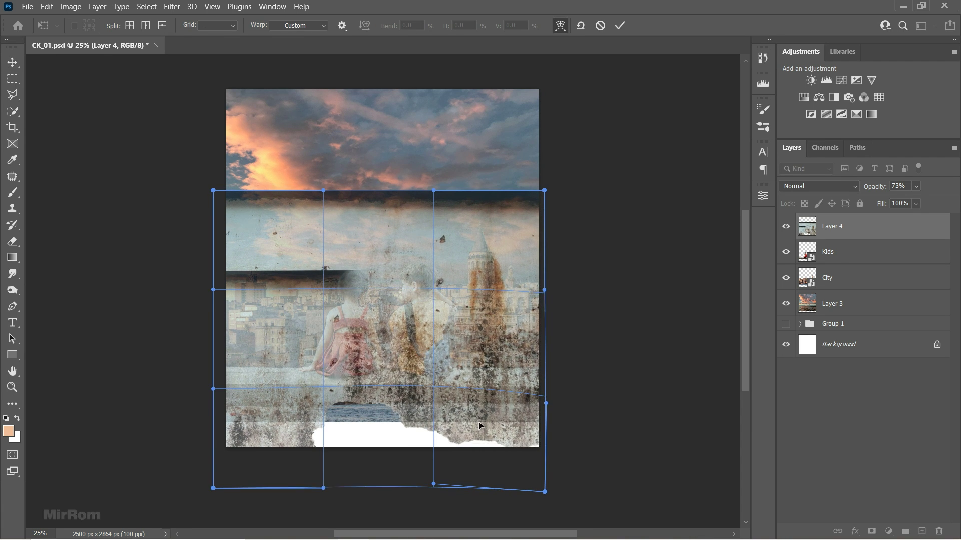
left_click_drag(478, 421, 540, 456)
key("Return")
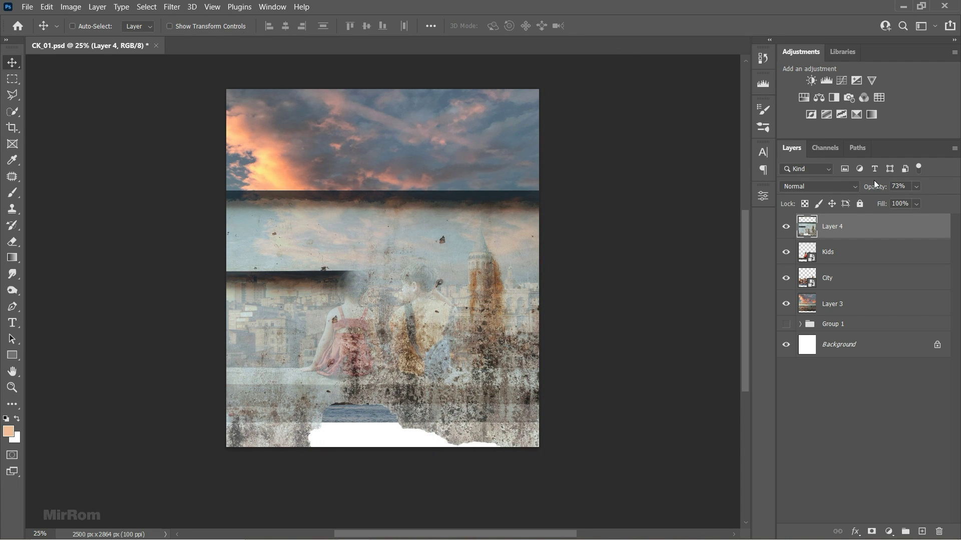
left_click(872, 531)
Paint black on Layer 4's mask with a large soft brush over the sky, city and kids
scroll(398, 350, "up", 1)
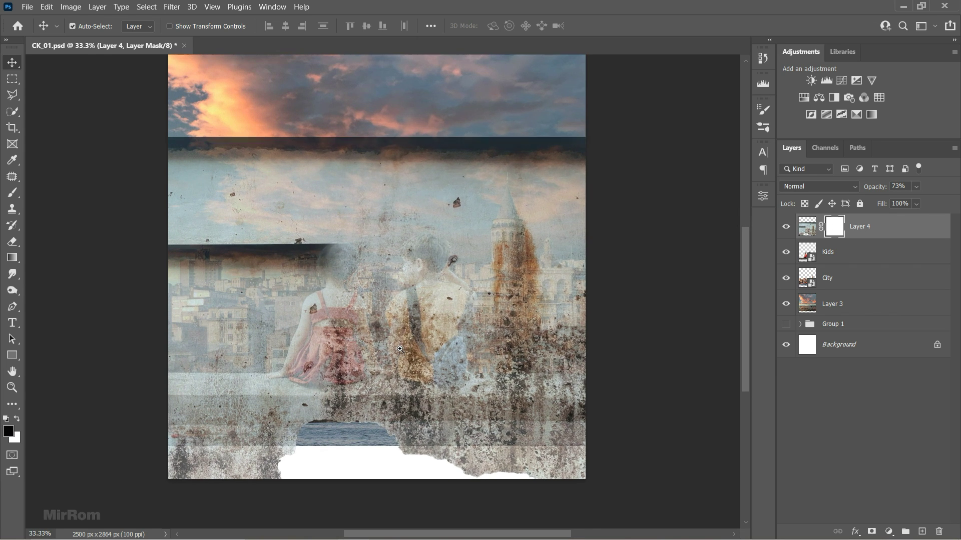
key("d")
key("b")
key("bracketright")
key("bracketright")
key("bracketright")
mouse_move(387, 188)
left_mouse_down()
mouse_move(530, 160)
mouse_move(253, 145)
mouse_move(225, 200)
mouse_move(303, 266)
mouse_move(451, 345)
left_mouse_up()
right_click(517, 289)
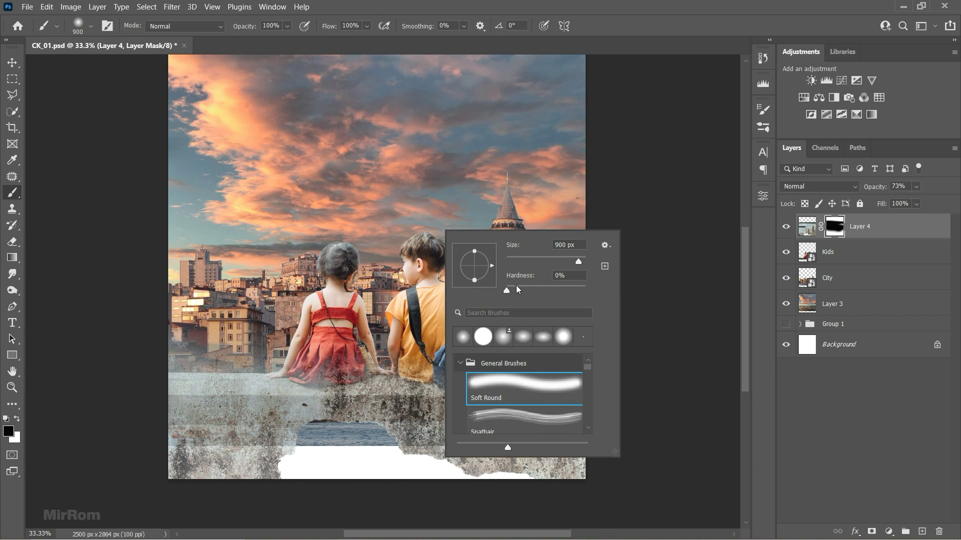
key("Return")
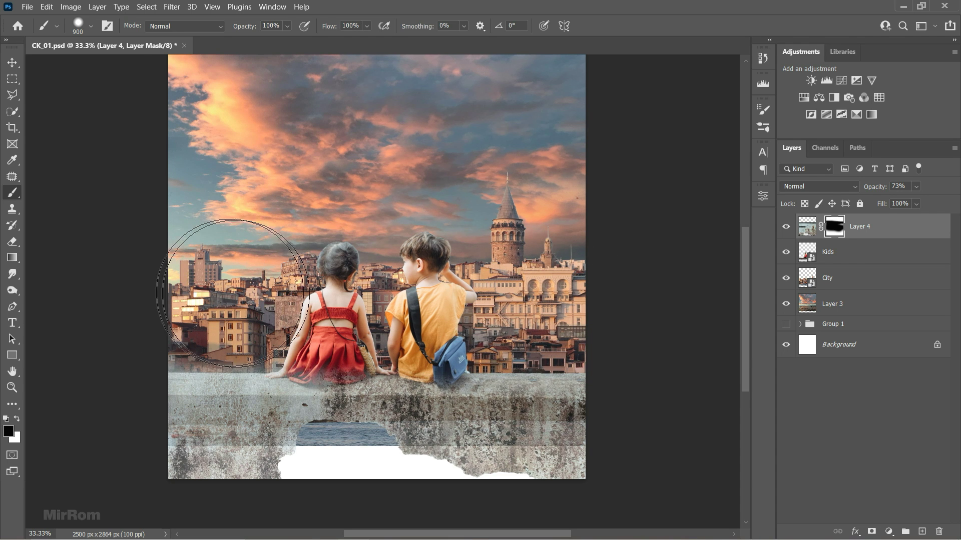
Restore the wall texture to 100% opacity and mask it off the kids' lower bodies
left_click_drag(871, 189, 886, 188)
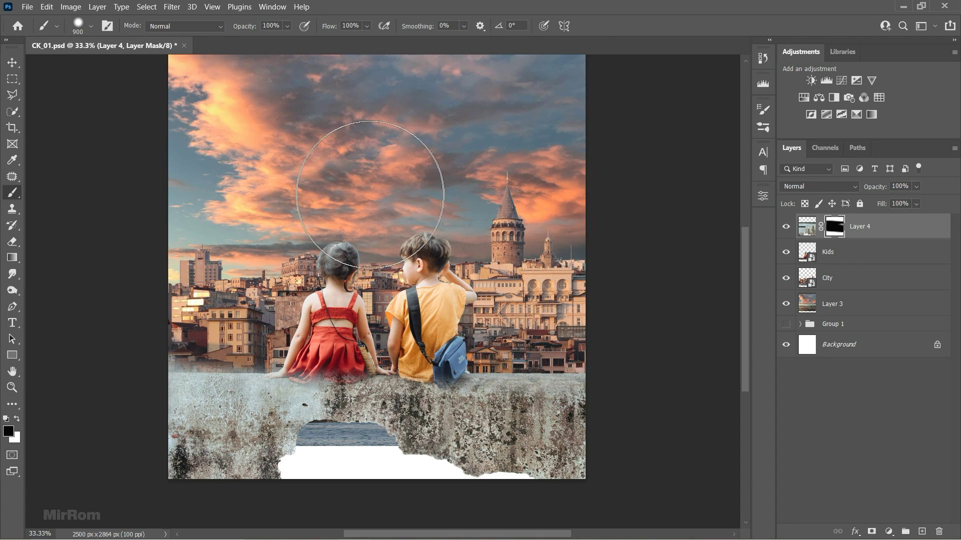
key("bracketleft")
key("bracketleft")
key("bracketleft")
left_click_drag(188, 329, 521, 390)
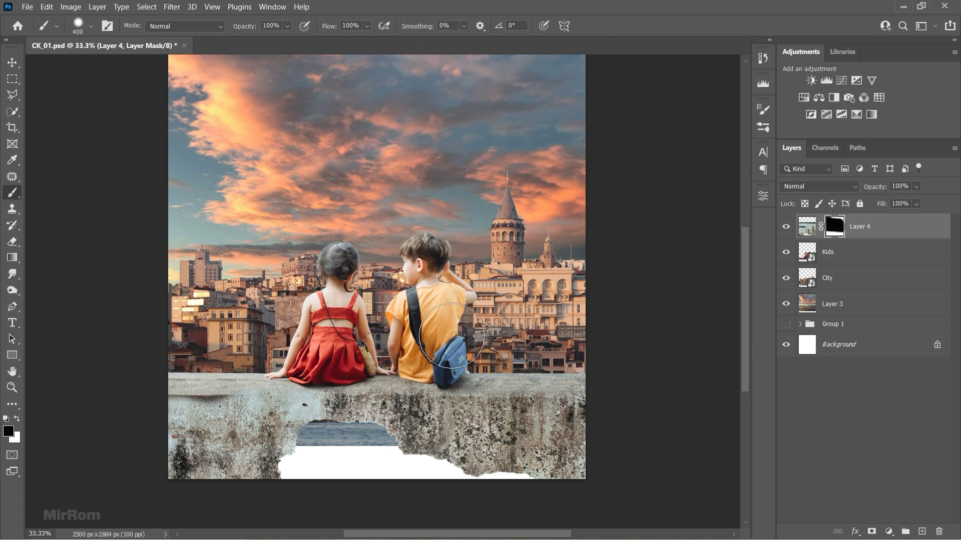
key("ctrl+plus")
key("p")
key("b")
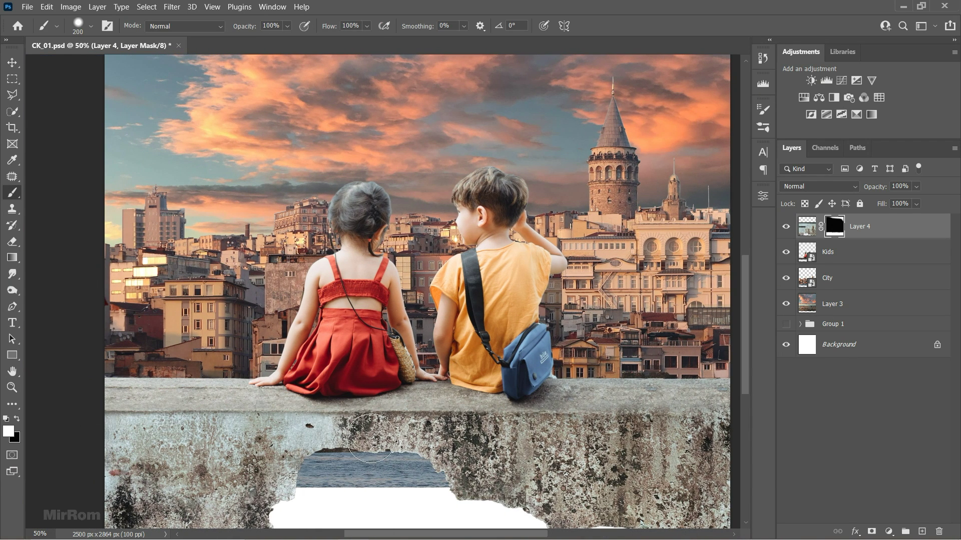
key("x")
Zoom out to view the whole composition and select the Kids layer
scroll(583, 386, "right", 3)
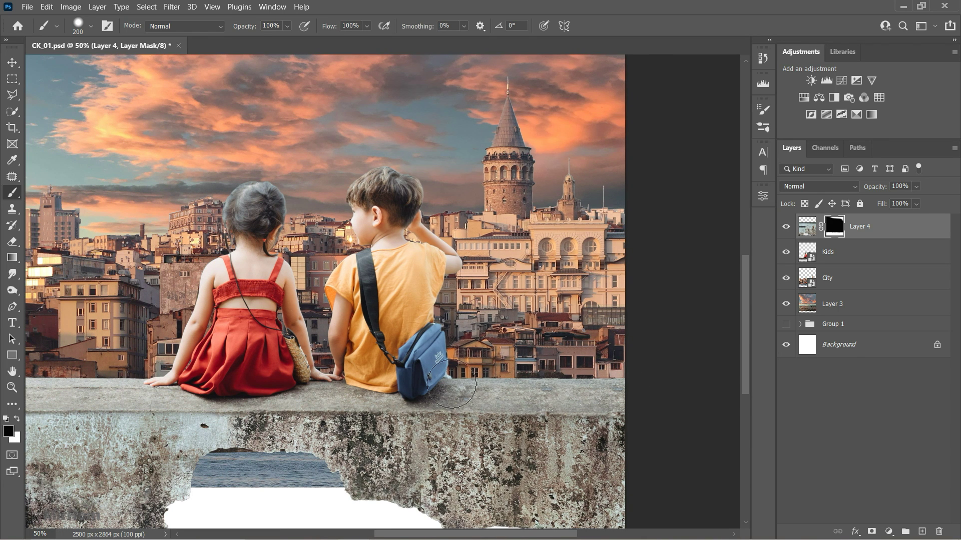
key("ctrl+minus")
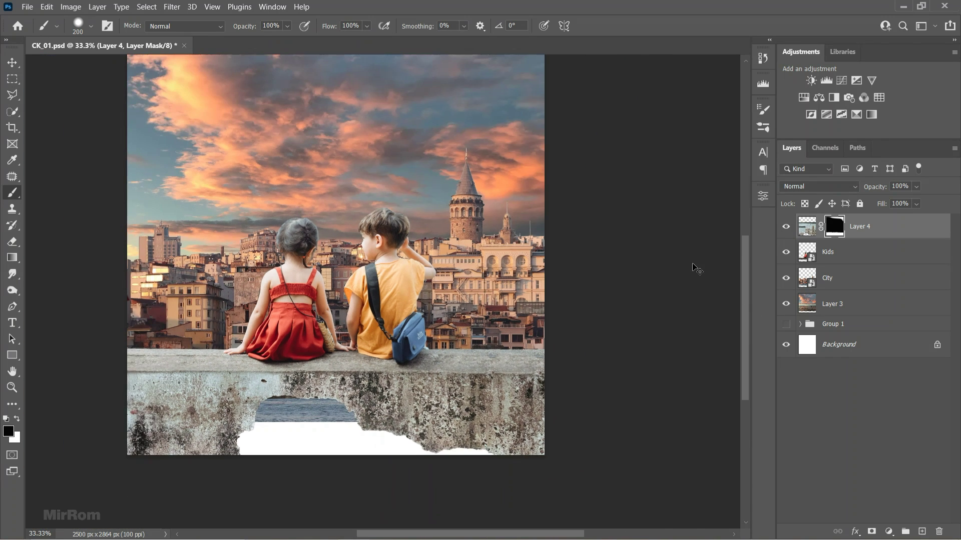
key("v")
left_click(826, 265)
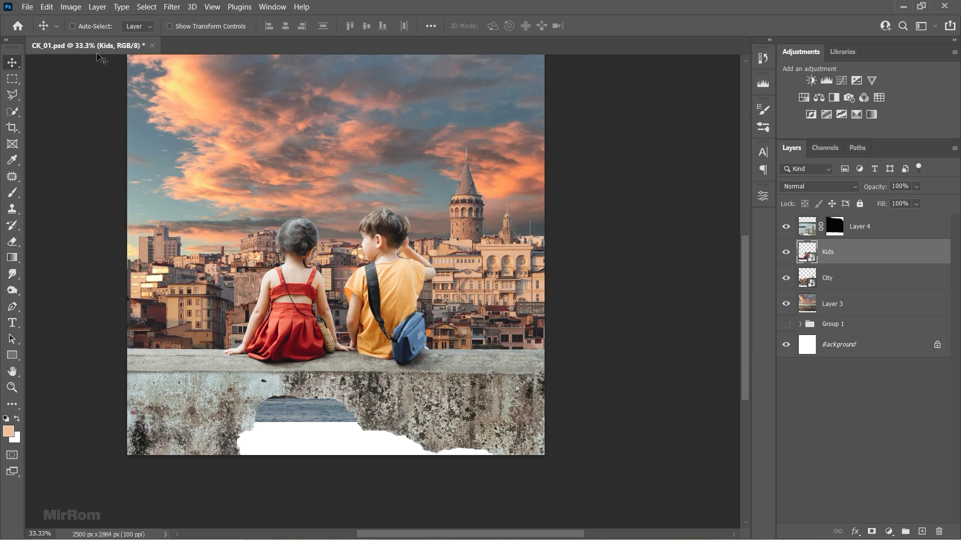
Place the brick wall photo as Layer 5, scaled to about 36% and positioned over the ledge
left_click(27, 6)
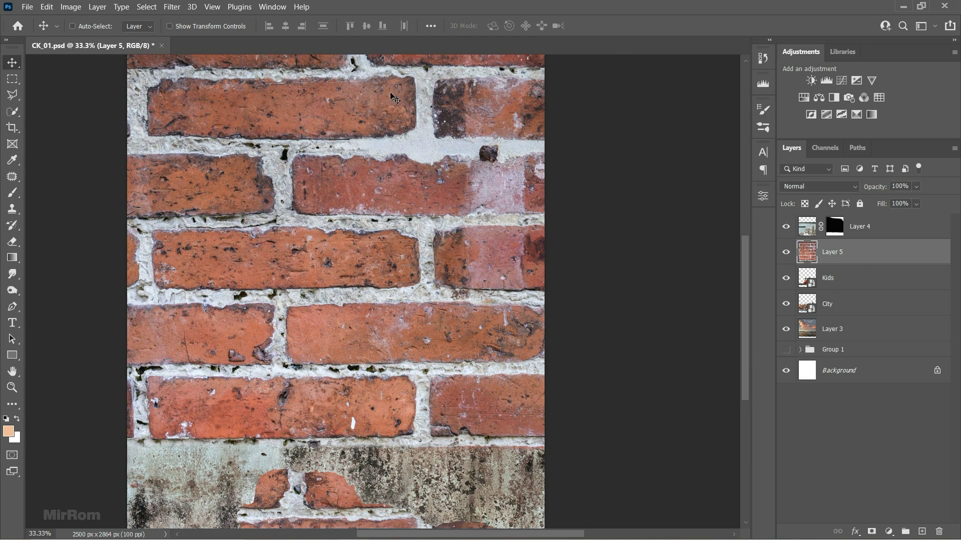
key("ctrl+minus")
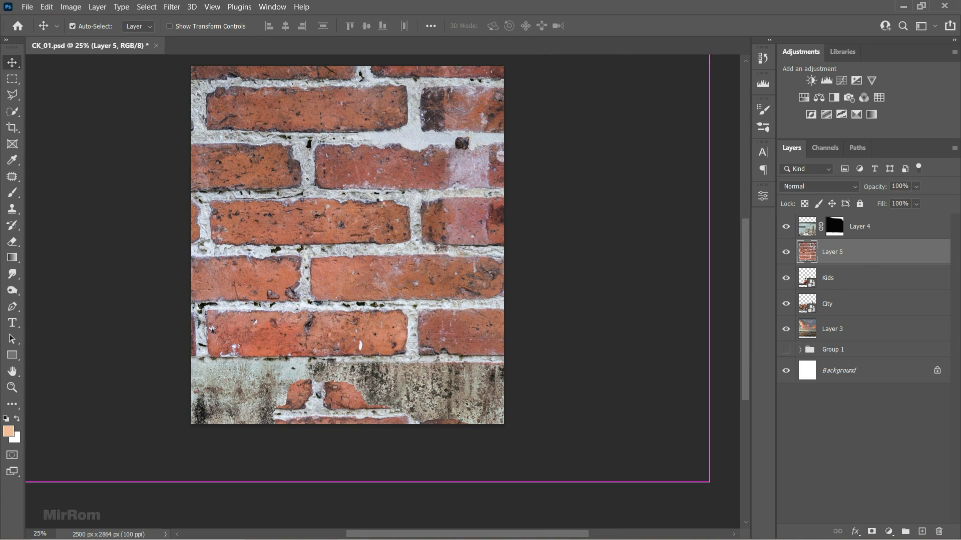
key("ctrl+t")
left_click_drag(214, 26, 189, 44)
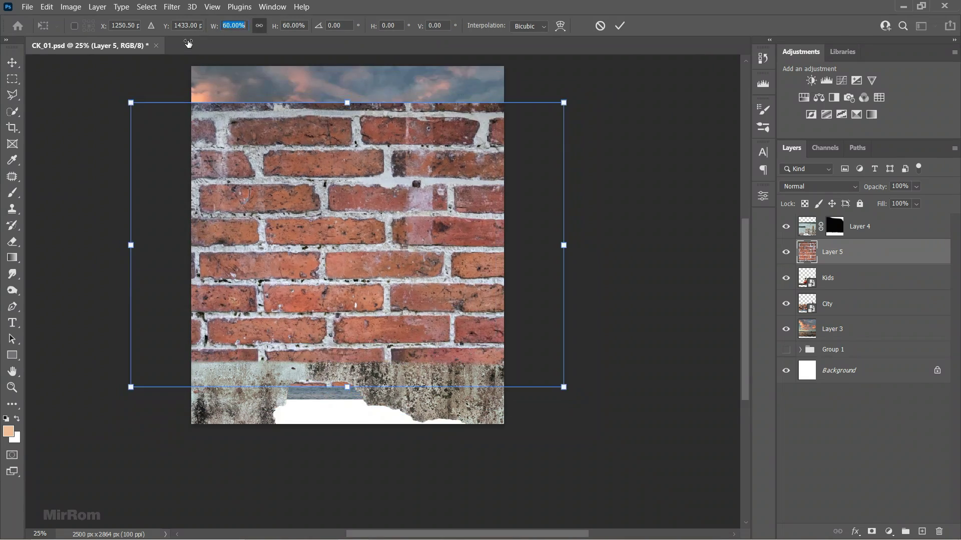
left_click_drag(334, 218, 343, 295)
left_click_drag(139, 180, 199, 275)
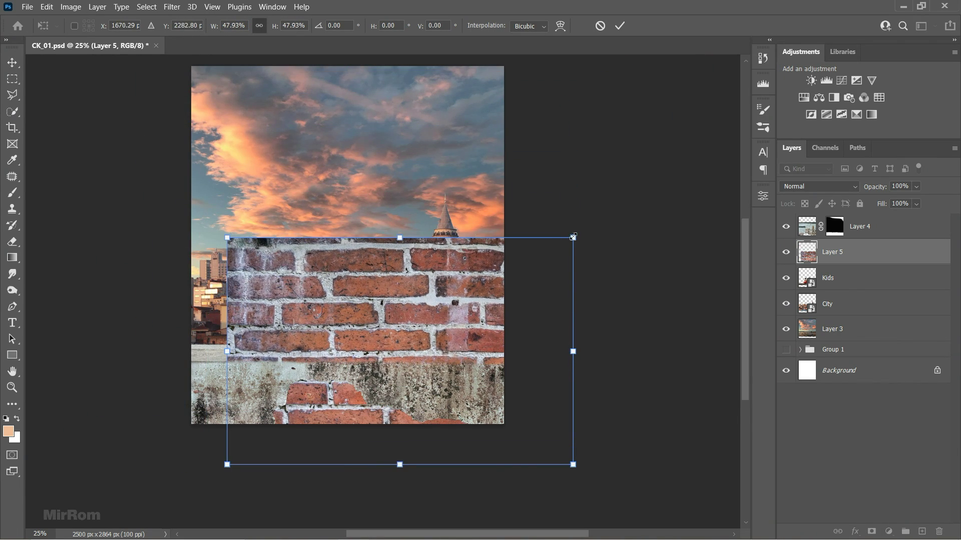
mouse_move(573, 237)
left_mouse_down()
mouse_move(508, 280)
mouse_move(506, 320)
left_mouse_up()
left_click_drag(368, 358, 334, 369)
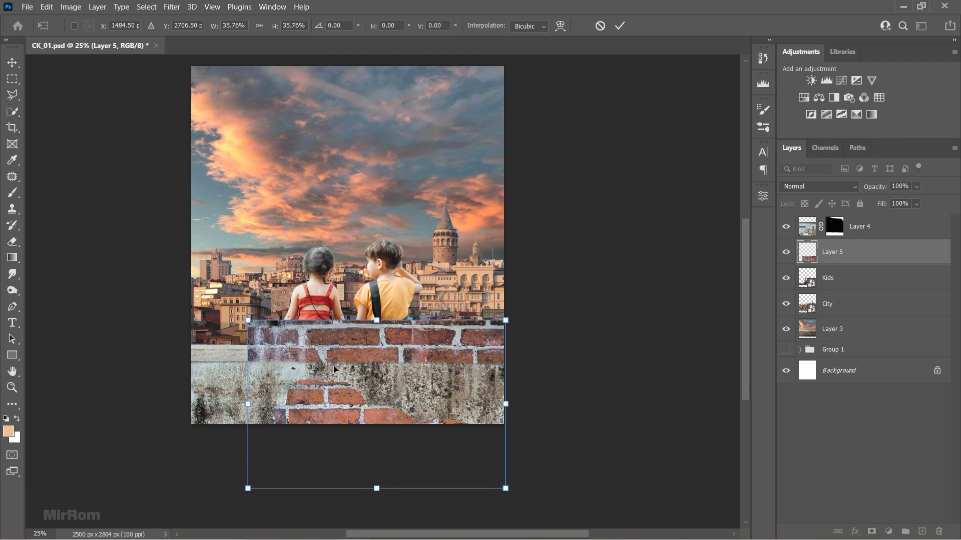
key("Return")
key("shift+Left")
key("shift+Left")
key("shift+Left")
key("shift+Left")
key("shift+Left")
key("shift+Left")
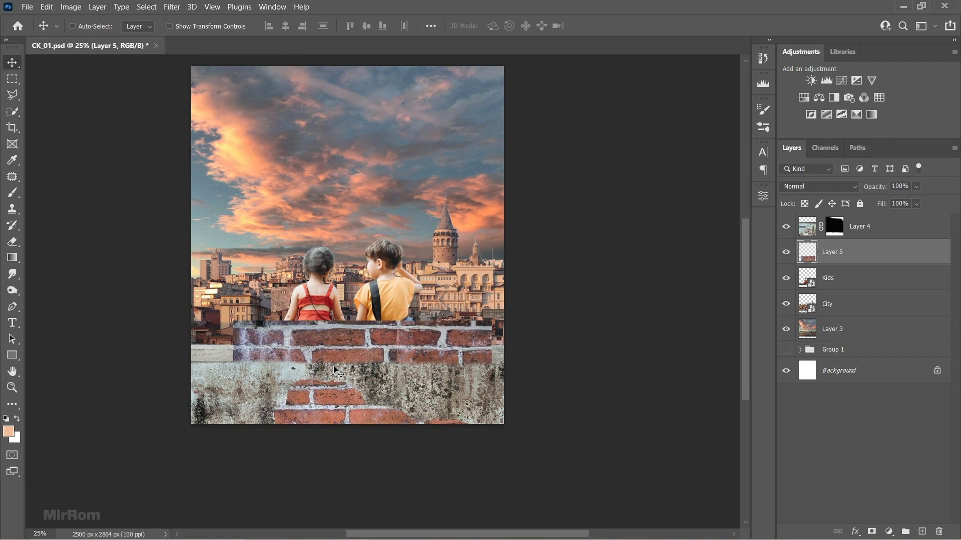
key("shift+Up")
key("shift+Right")
key("shift+Right")
key("shift+Right")
key("shift+Right")
key("shift+Right")
key("shift+Right")
key("shift+Right")
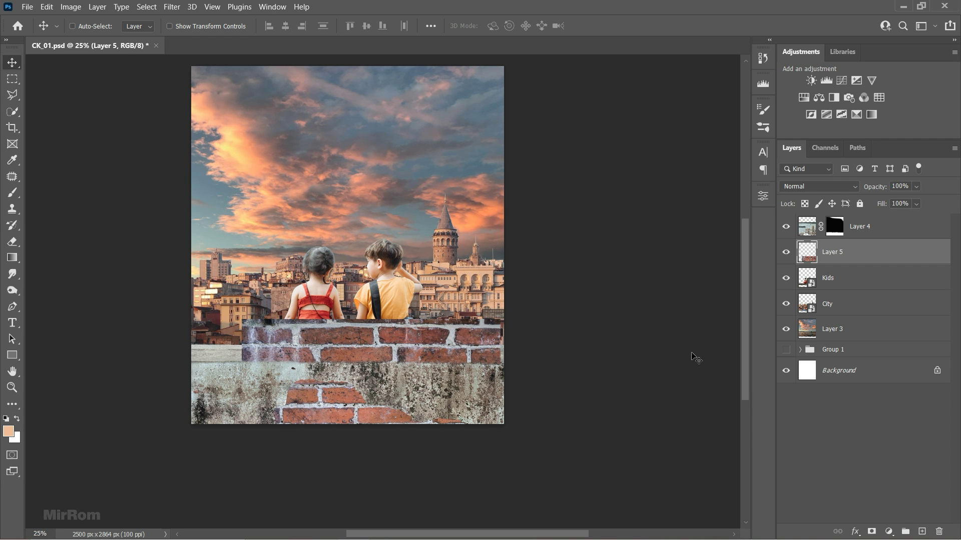
Mask the brick layer, painting away bricks around the kids and the top row on the ledge
left_click(873, 528)
key("ctrl+plus")
key("b")
key("d")
key("x")
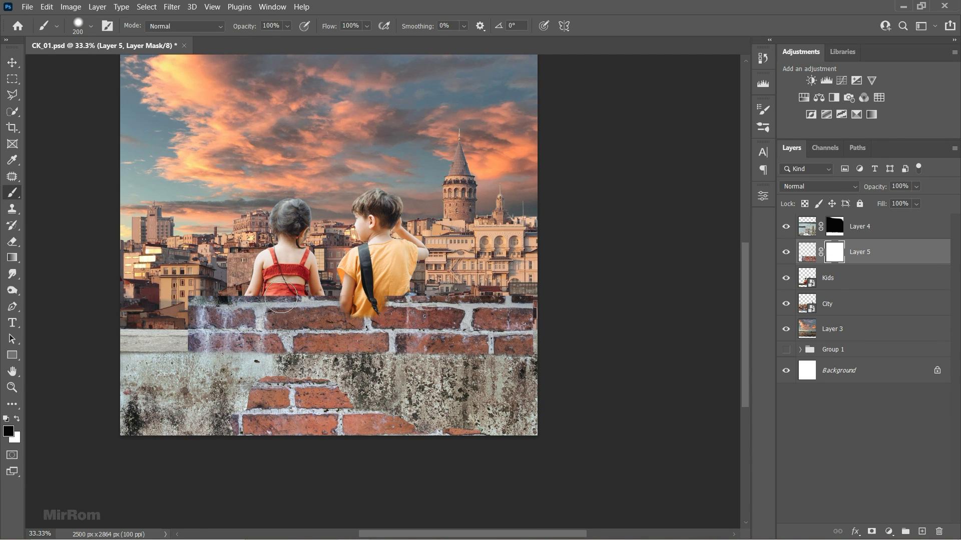
left_click_drag(410, 313, 220, 332)
mouse_move(302, 351)
left_mouse_down()
mouse_move(510, 318)
mouse_move(354, 317)
left_mouse_up()
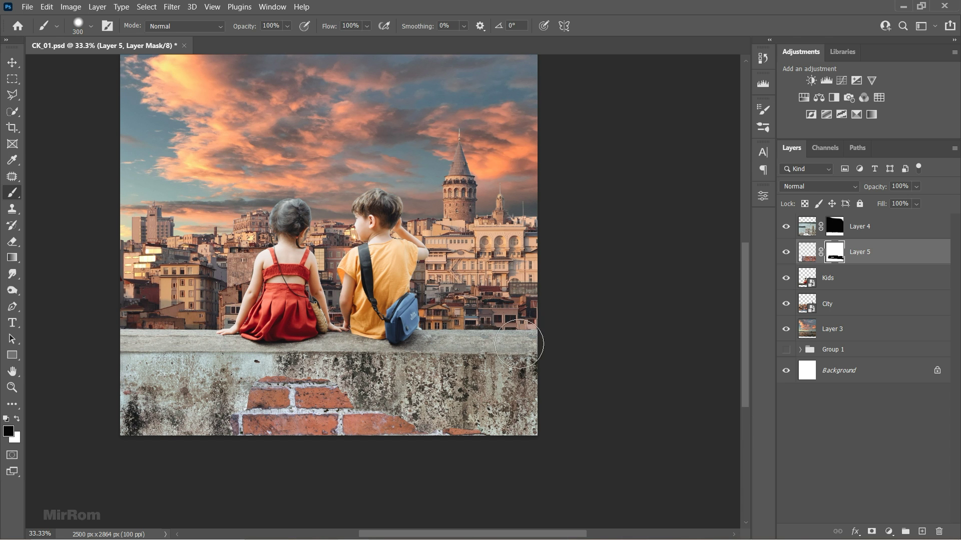
Shift the brick layer, scale the patch down, and save the document
key("v")
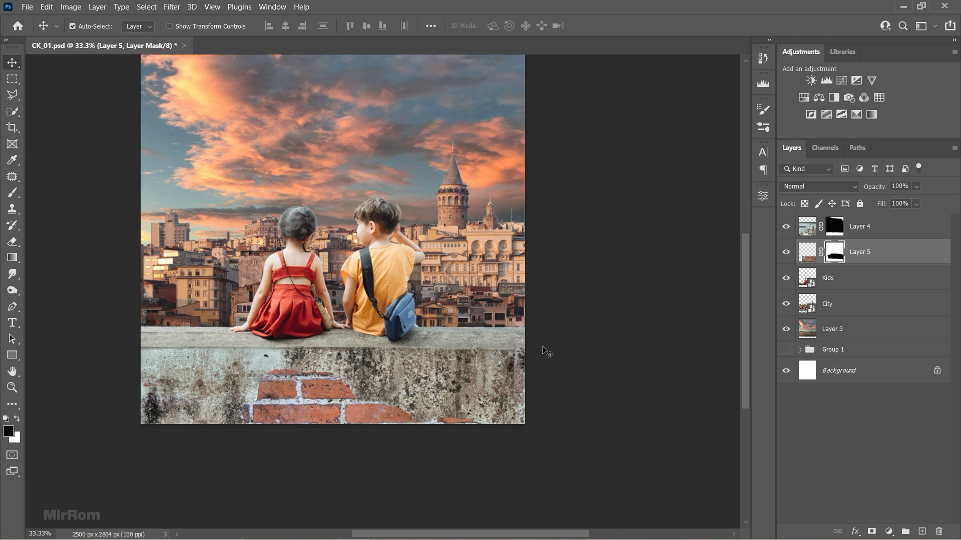
left_click_drag(543, 353, 358, 350)
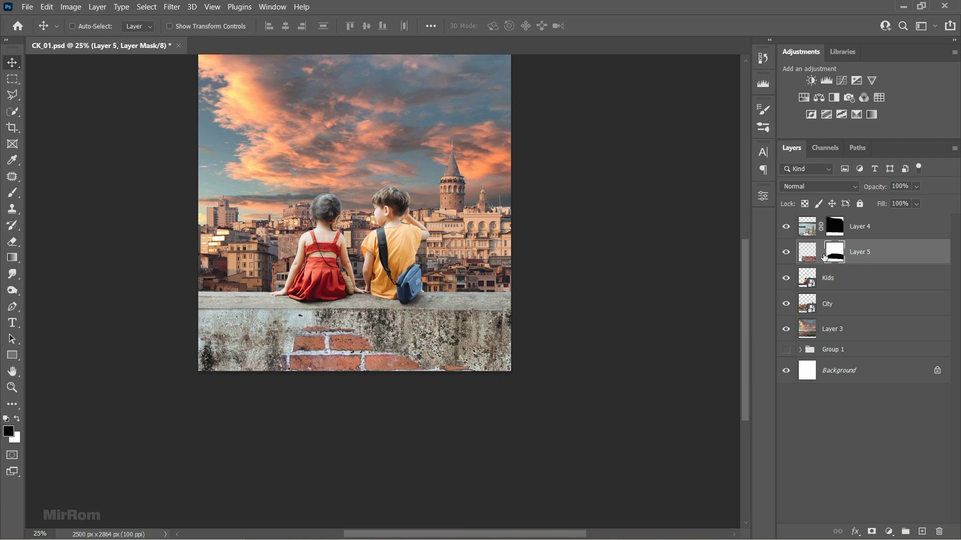
key("ctrl+t")
left_click_drag(499, 272, 488, 280)
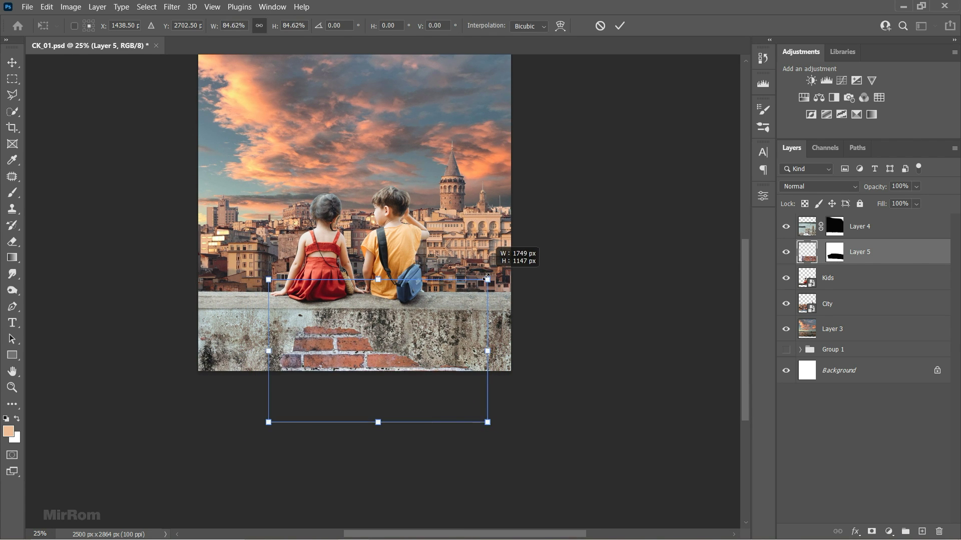
key("Return")
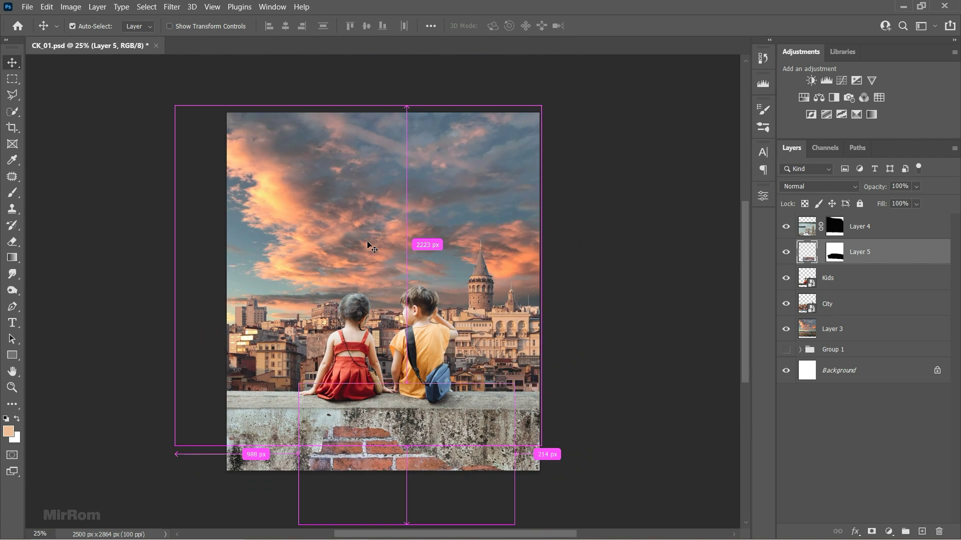
key("ctrl+s")
Open the Kids layer in the Camera Raw Filter, framing both kids in the preview
left_click(825, 284)
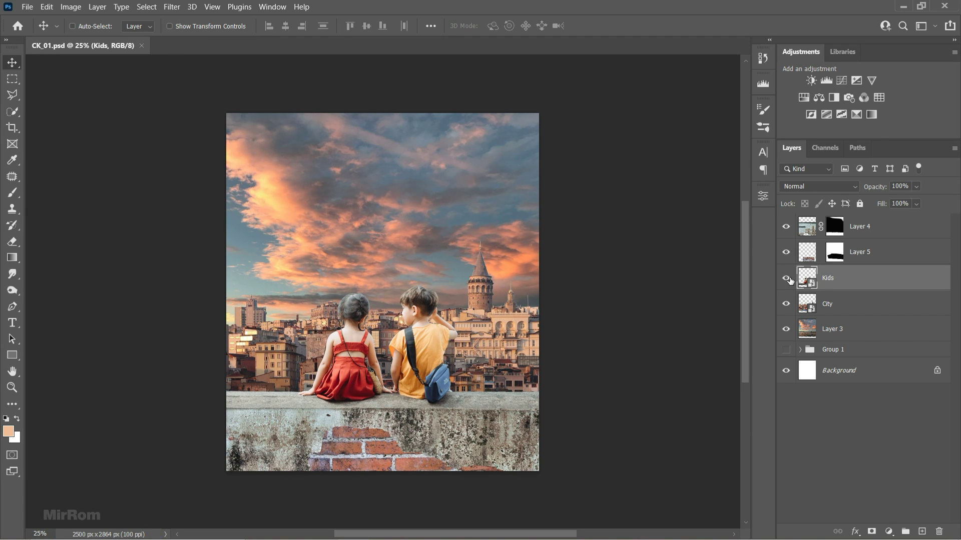
left_click(785, 278)
left_click(785, 279)
left_click(171, 6)
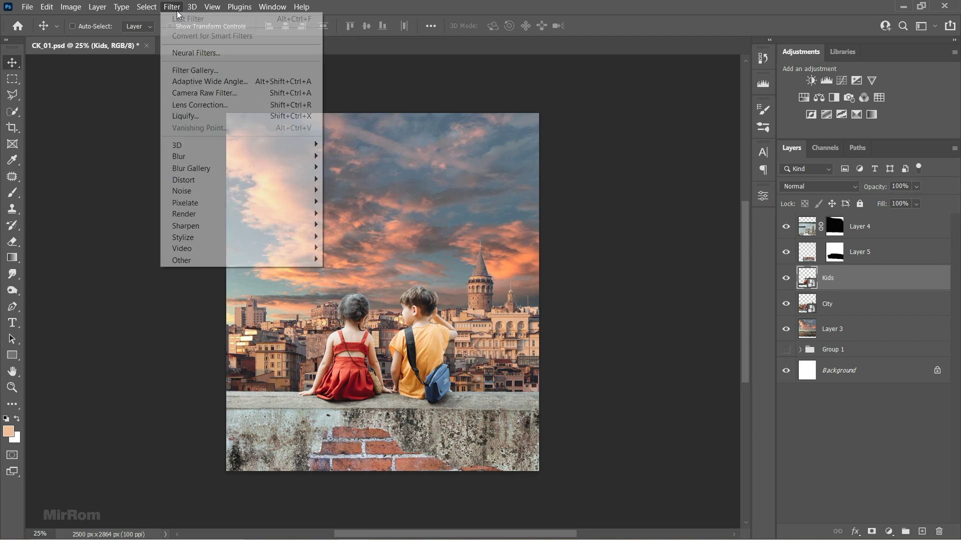
left_click(225, 93)
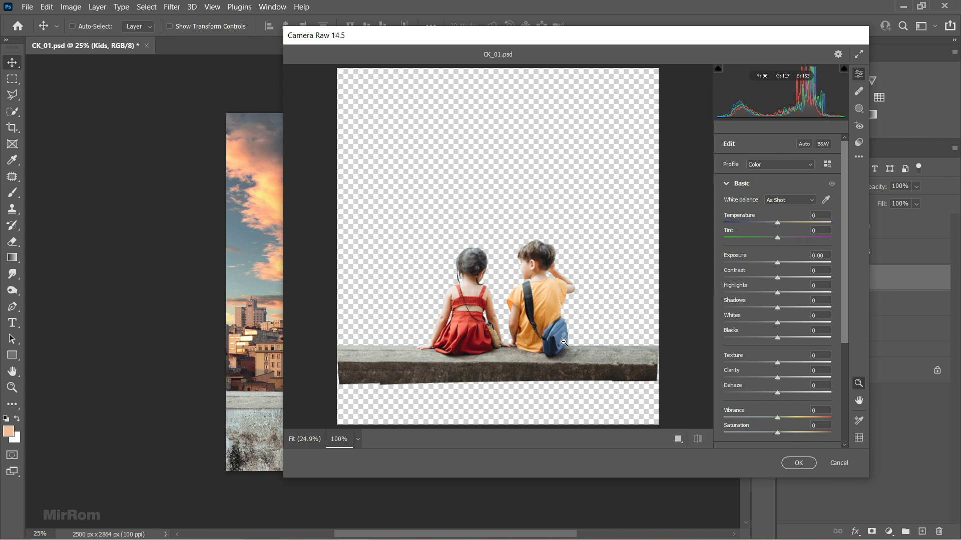
left_click(564, 342)
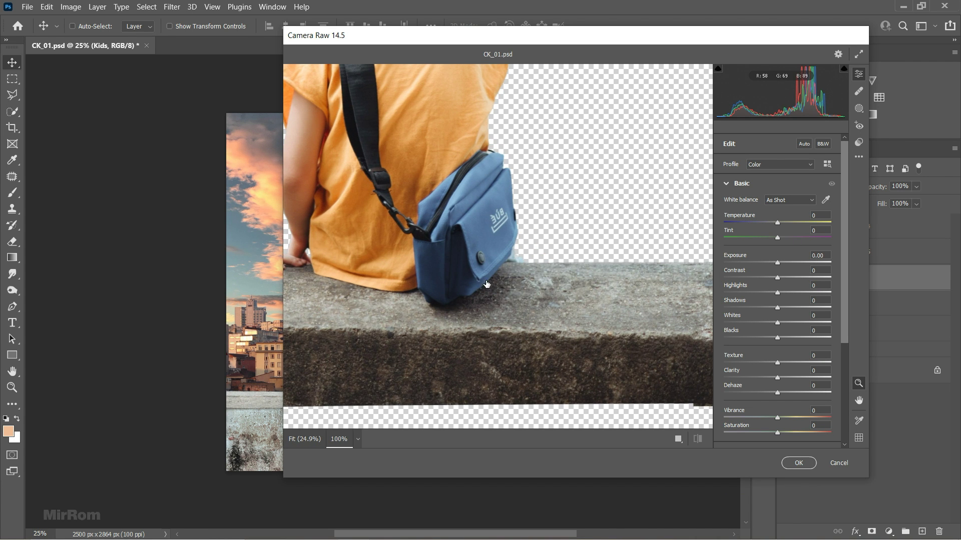
left_click(490, 287, "alt")
left_click(573, 343, "alt")
left_click(586, 353, "alt")
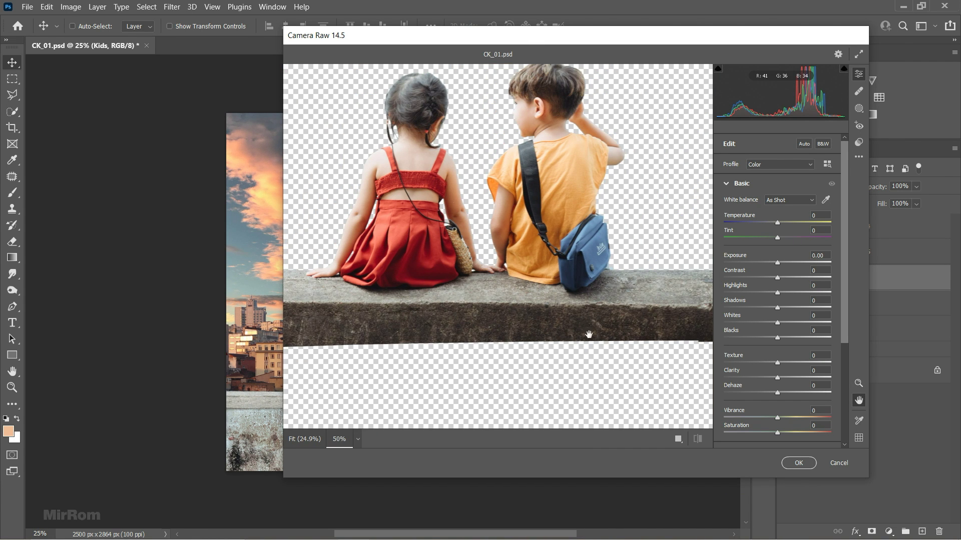
left_click_drag(587, 336, 586, 344)
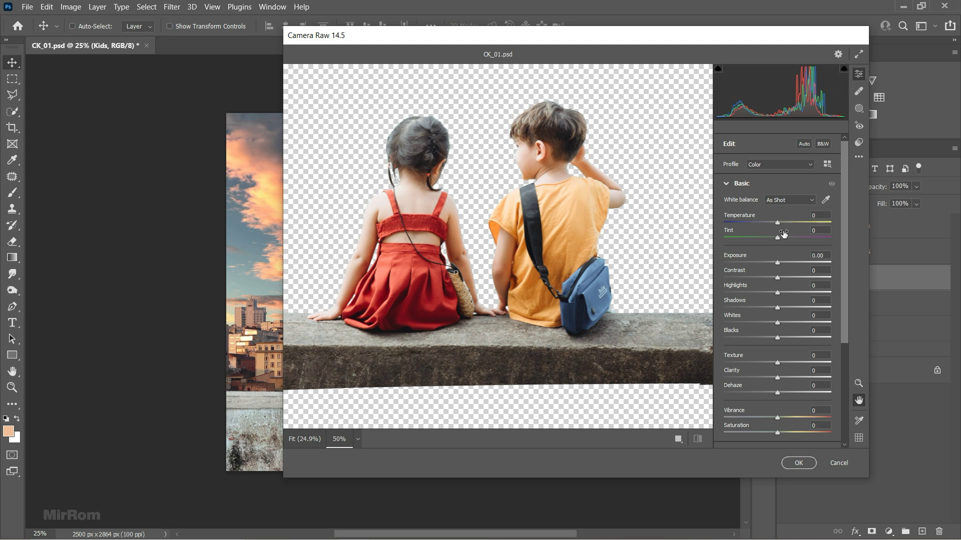
Set Highlights -100, Shadows +14, Whites -67 and Blacks +8, and apply the filter
left_click_drag(777, 293, 723, 293)
left_click_drag(777, 307, 744, 323)
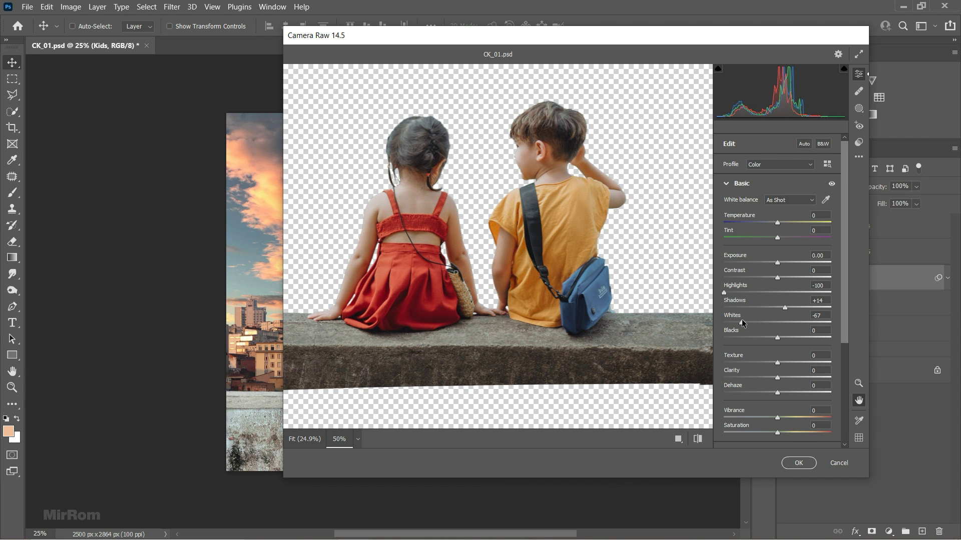
left_click_drag(777, 337, 783, 339)
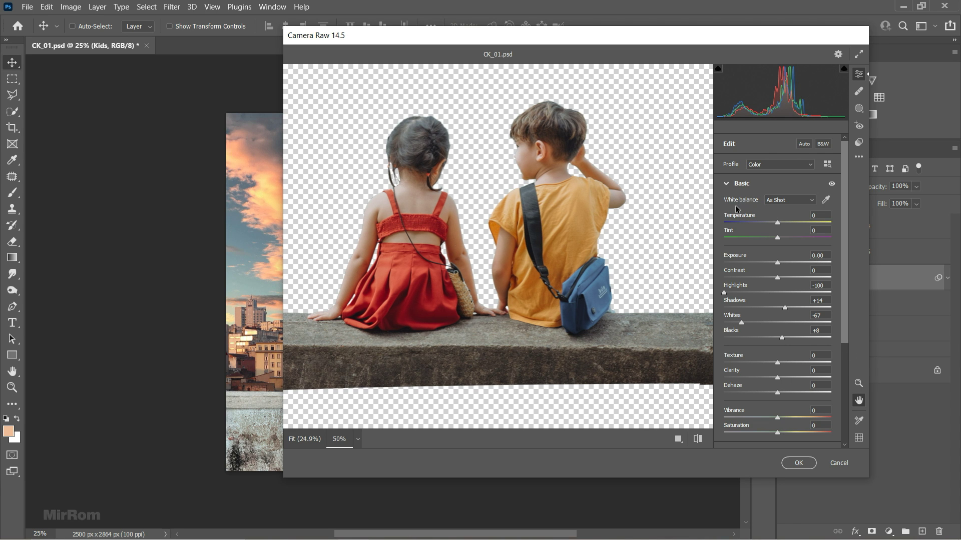
left_click(731, 185)
left_click(798, 463)
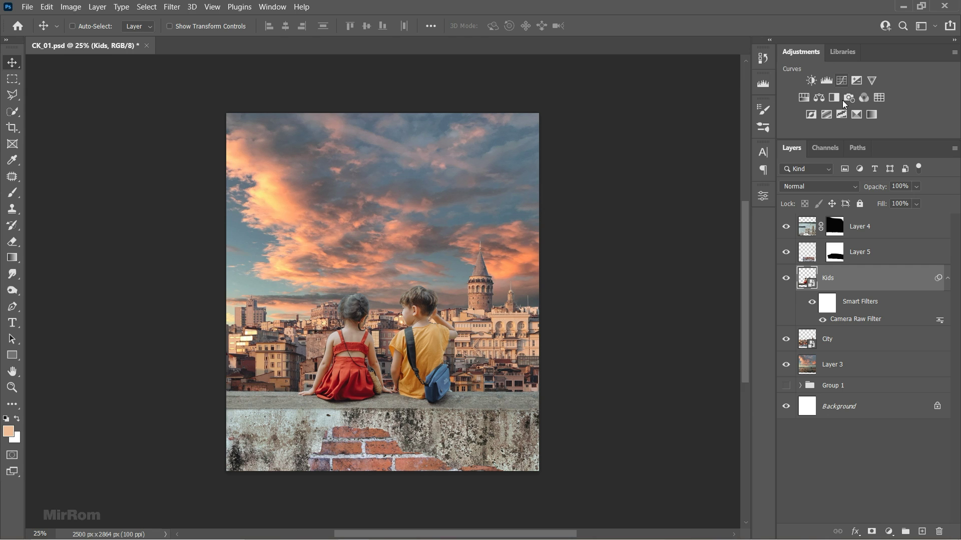
Add Curves 1 clipped to Kids, lowering the white point and midtones to darken them
left_click(841, 80)
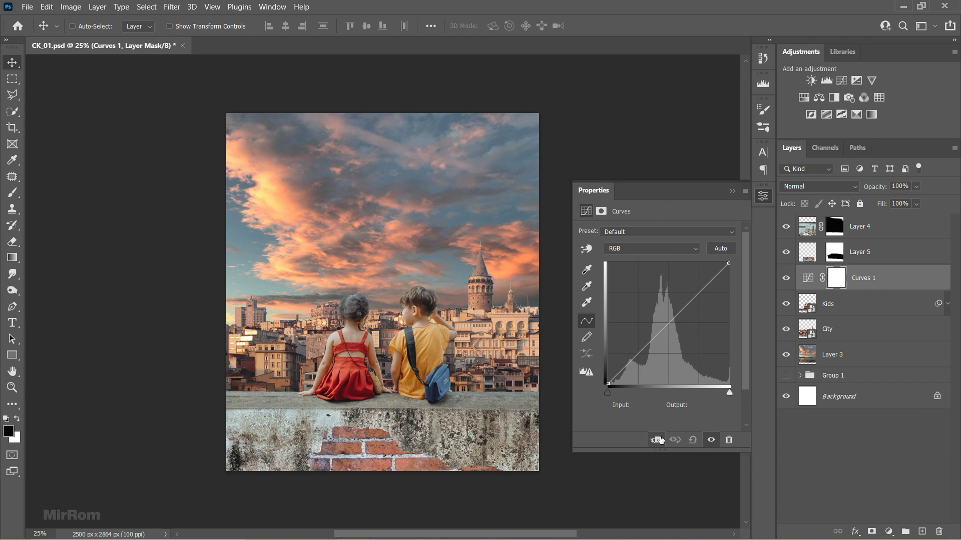
left_click(655, 440)
left_click_drag(728, 264, 738, 296)
left_click_drag(676, 330, 678, 349)
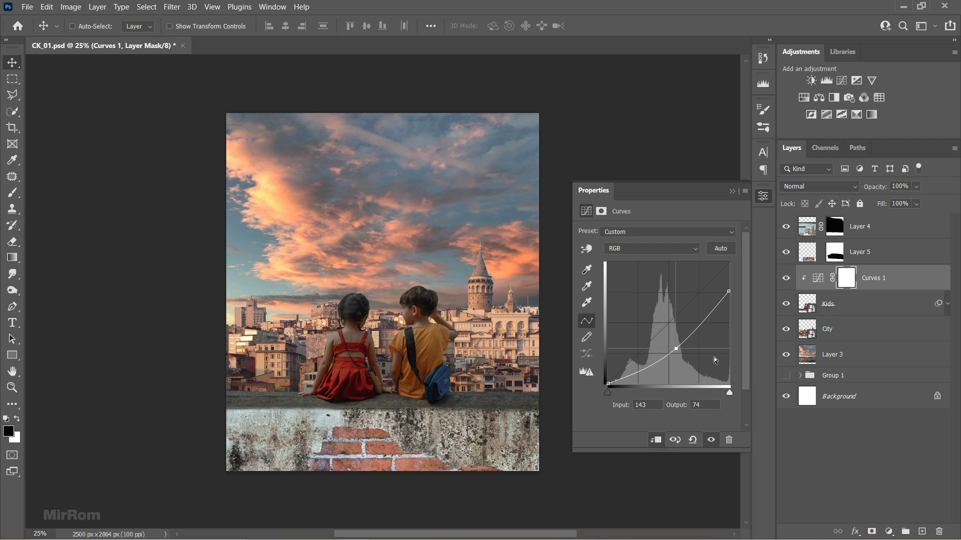
left_click(710, 440)
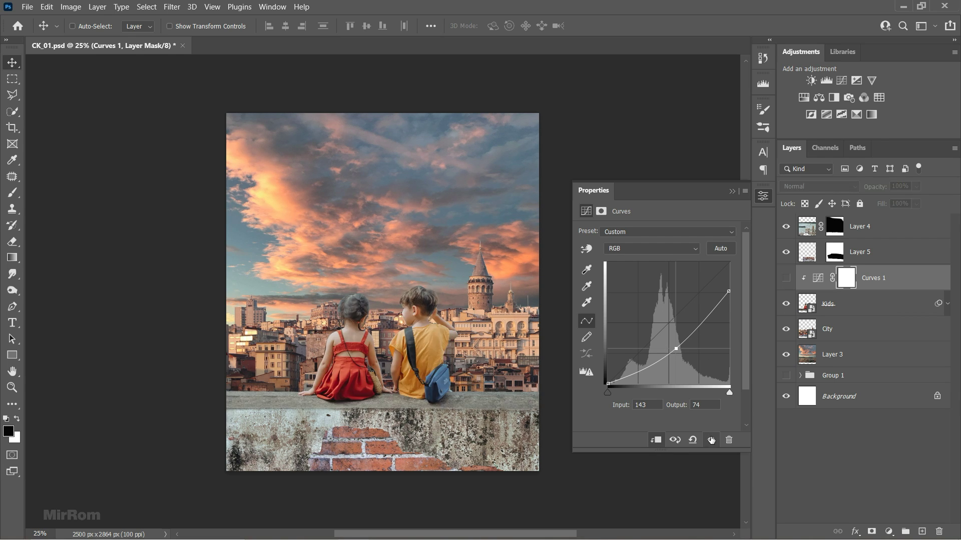
left_click(731, 191)
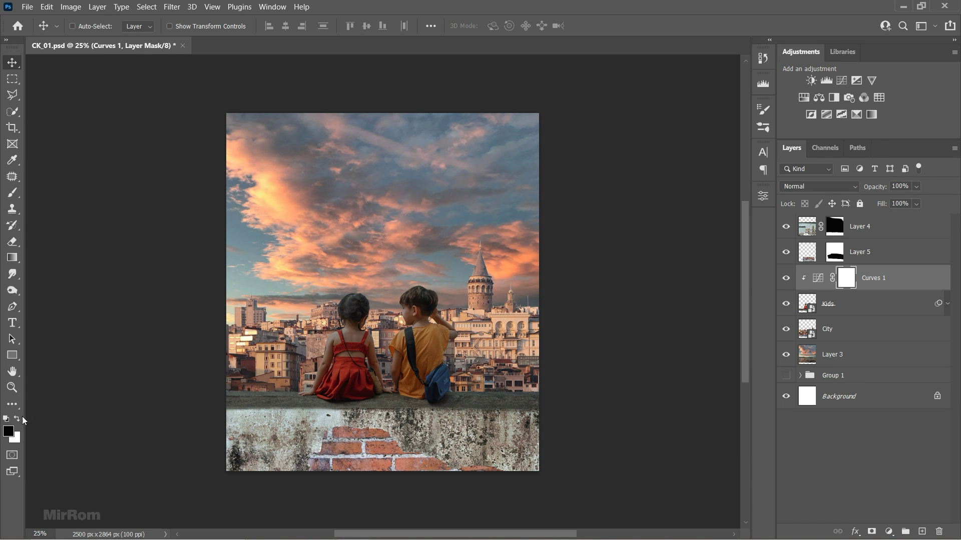
Switch to the Brush tool and set its opacity to 59%
right_click(17, 201)
left_click(62, 195)
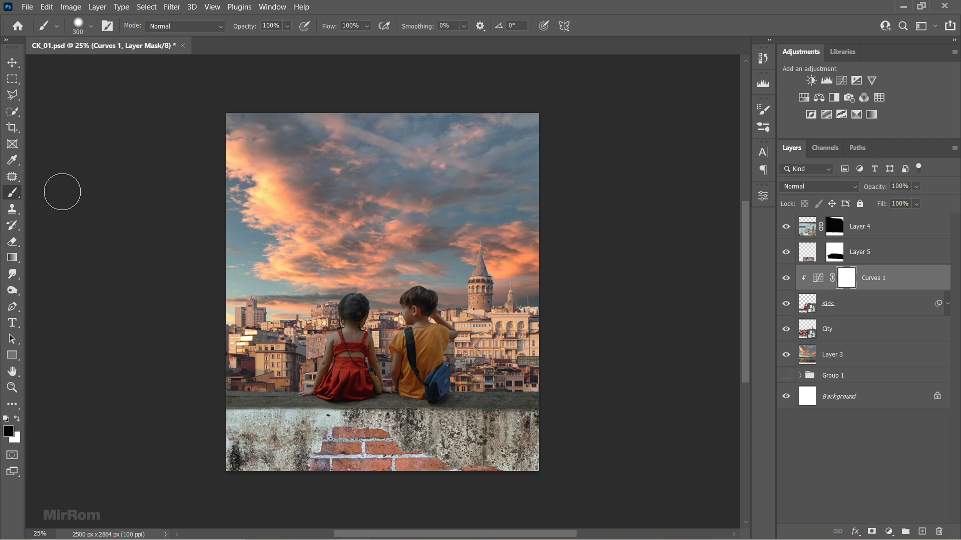
left_click(336, 345, "ctrl")
right_click(466, 195)
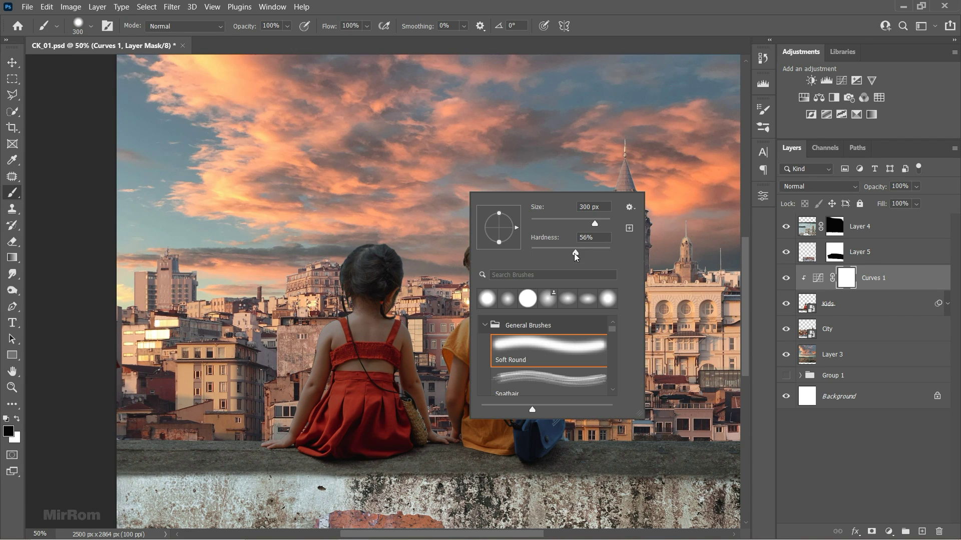
key("Return")
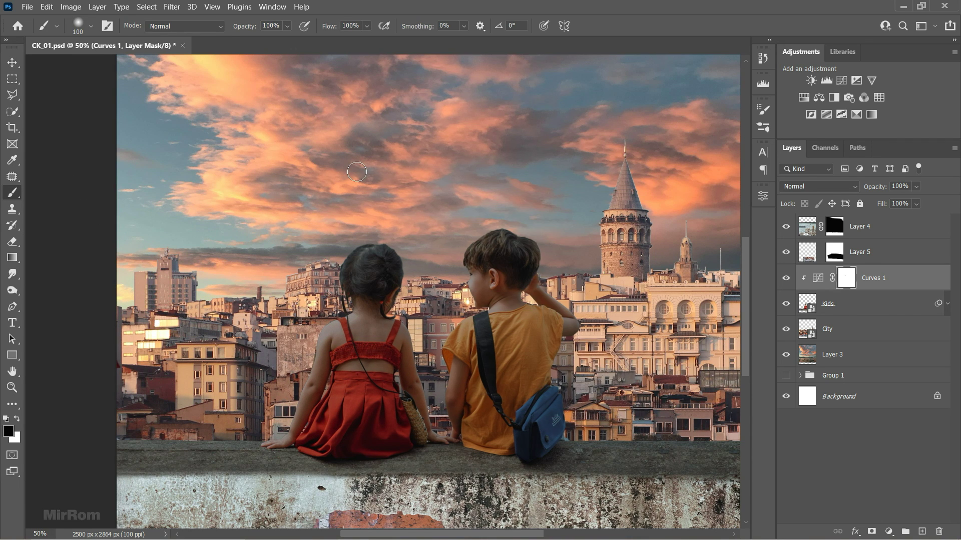
right_click(420, 132)
left_click(287, 26)
left_click_drag(274, 40, 278, 40)
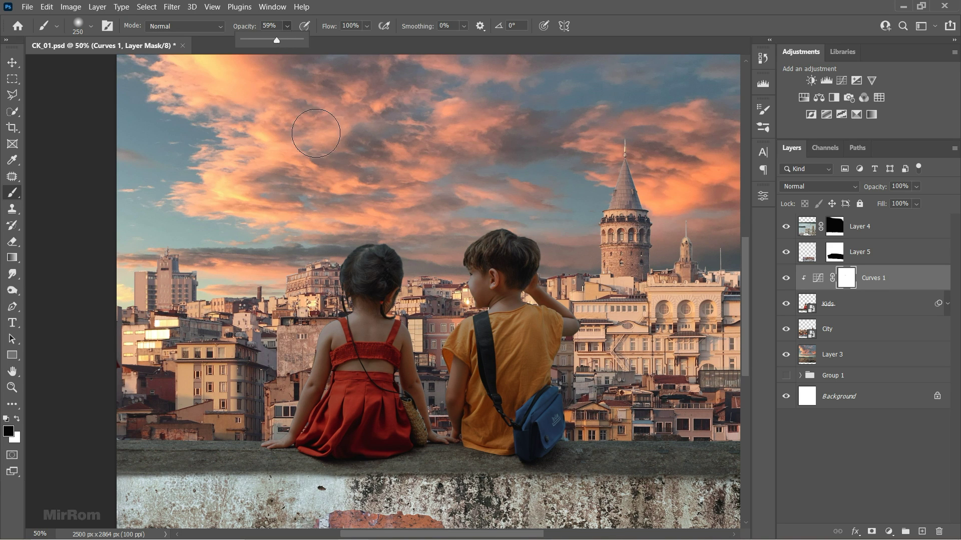
Paint black on the Curves 1 mask over the girl's head and arm to ease the darkening
left_click_drag(375, 215, 351, 285)
key("bracketleft")
key("bracketleft")
key("bracketleft")
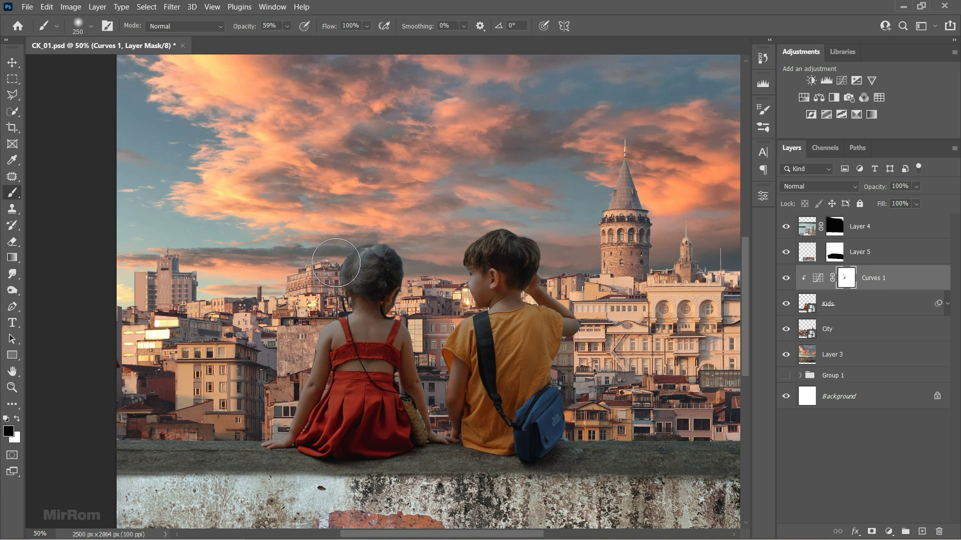
left_click_drag(287, 300, 251, 398)
key("ctrl+plus")
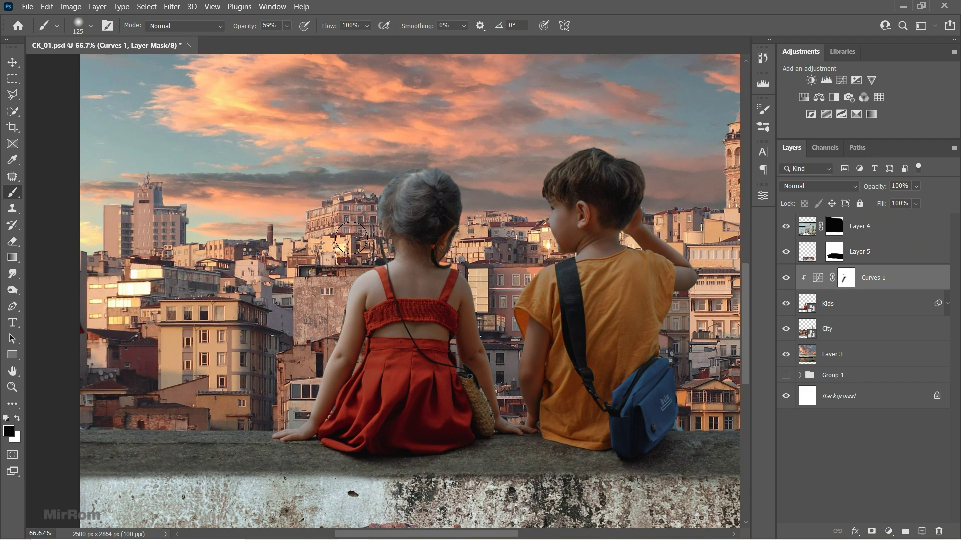
left_click_drag(349, 278, 280, 430)
key("bracketright")
key("bracketright")
key("bracketright")
scroll(239, 368, "down", 2)
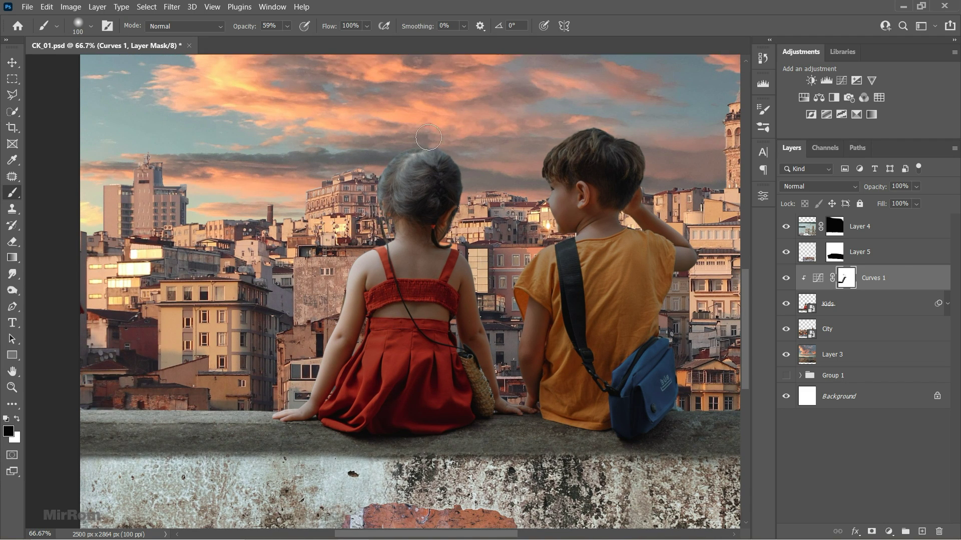
key("ctrl+plus")
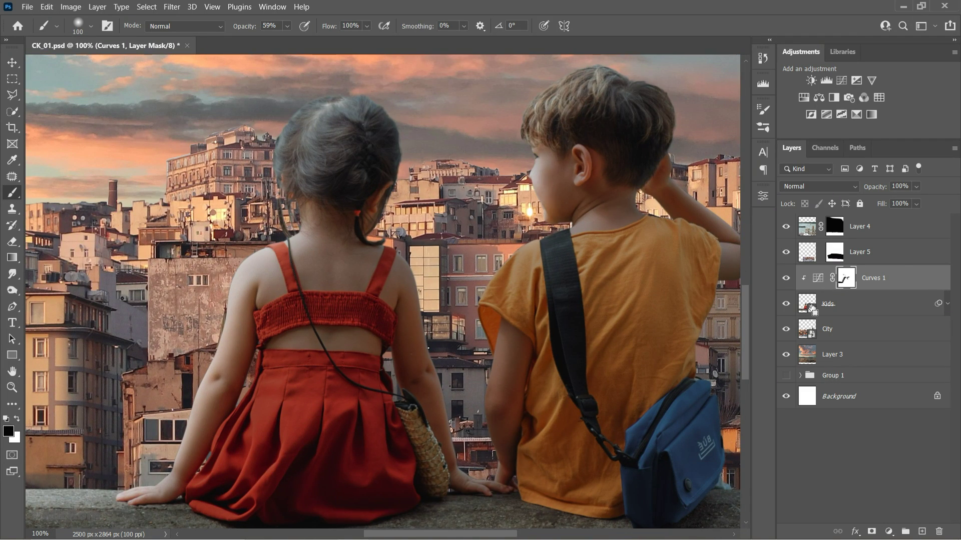
left_click(811, 307, "ctrl")
Start a straight-edged selection near the boy's neck, then return to a smaller brush
key("l")
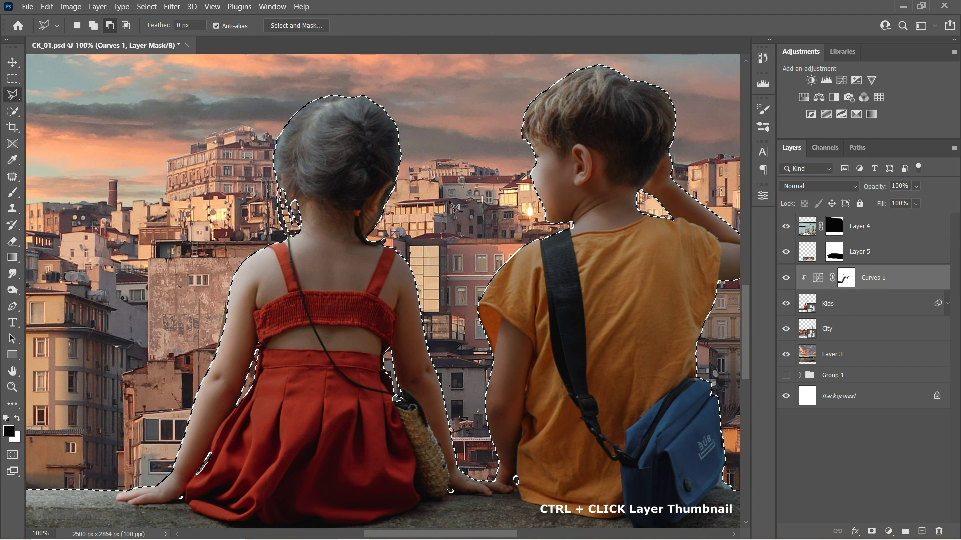
left_click(521, 220)
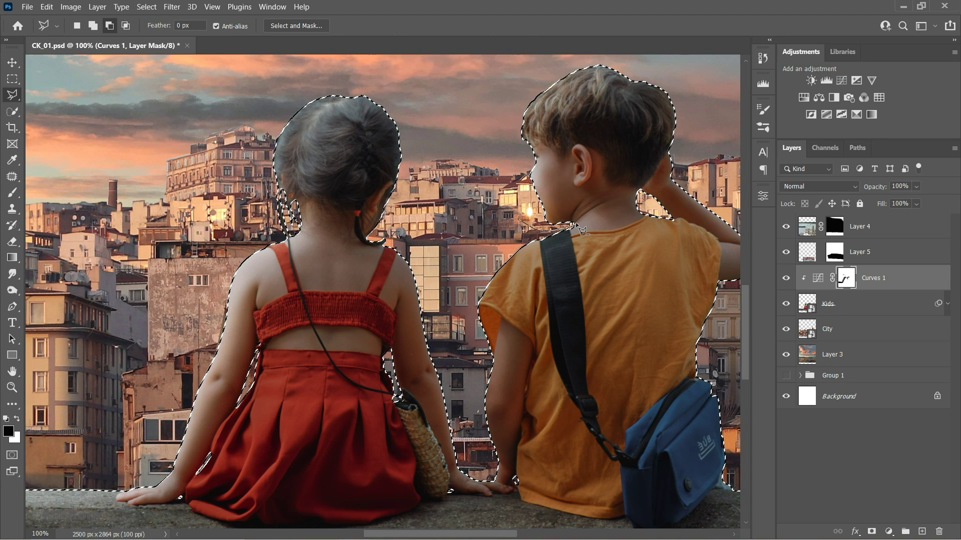
scroll(551, 255, "up", 3)
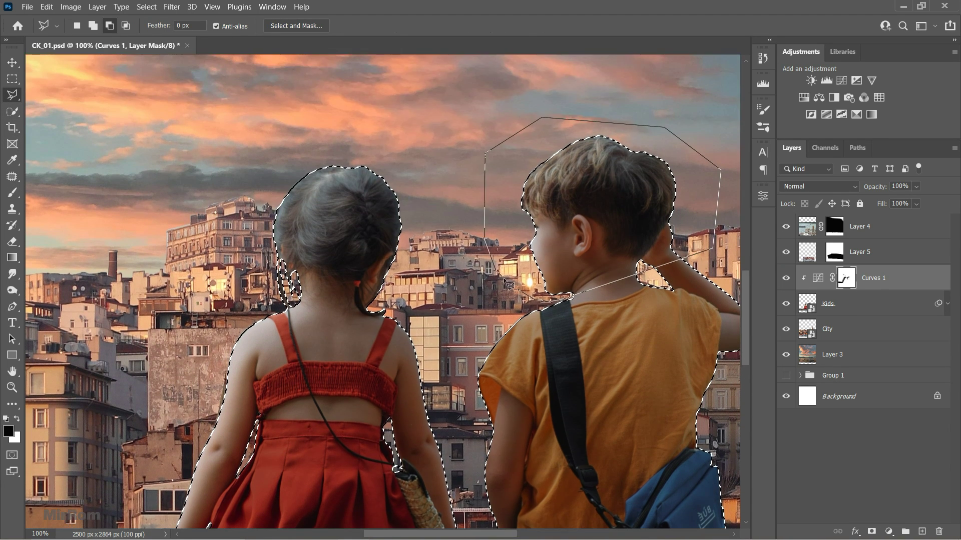
key("b")
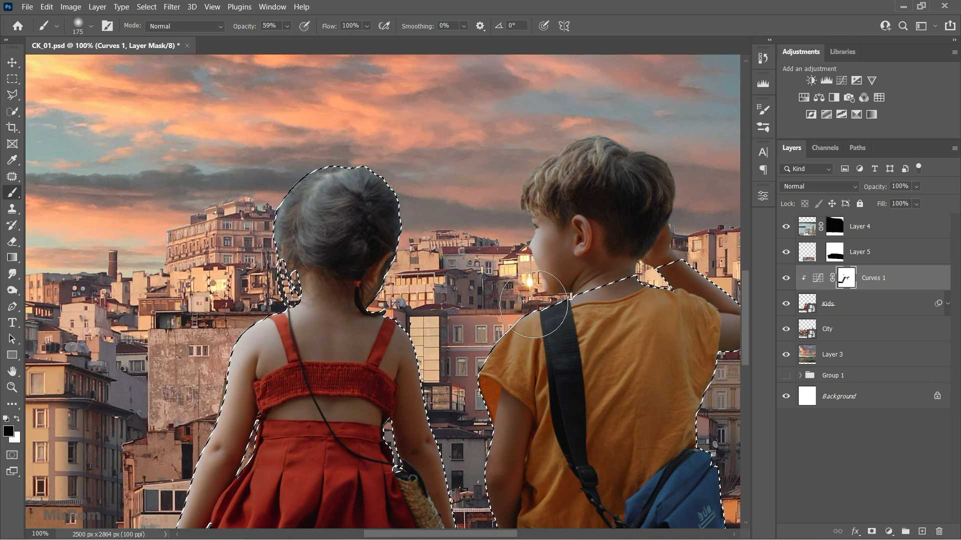
key("bracketleft")
key("bracketleft")
key("bracketleft")
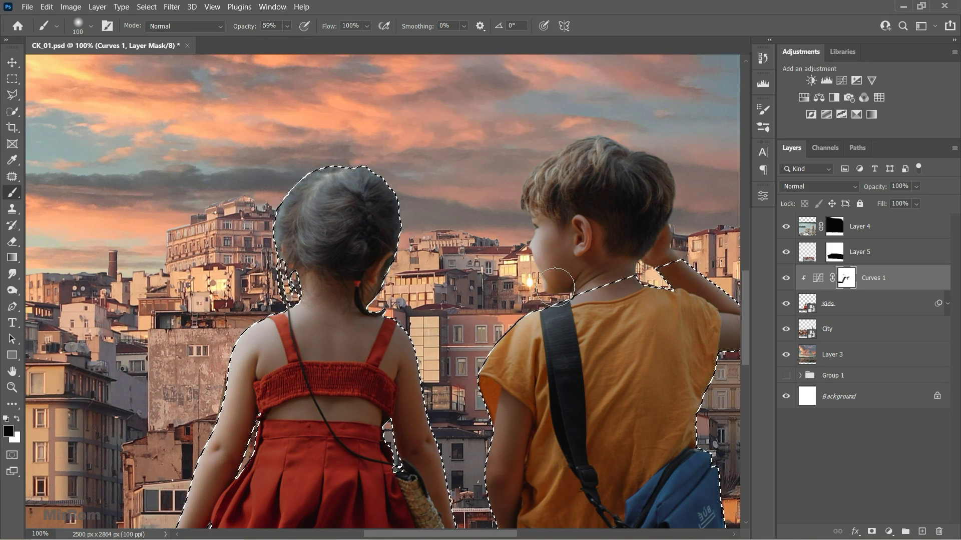
key("bracketleft")
key("bracketleft")
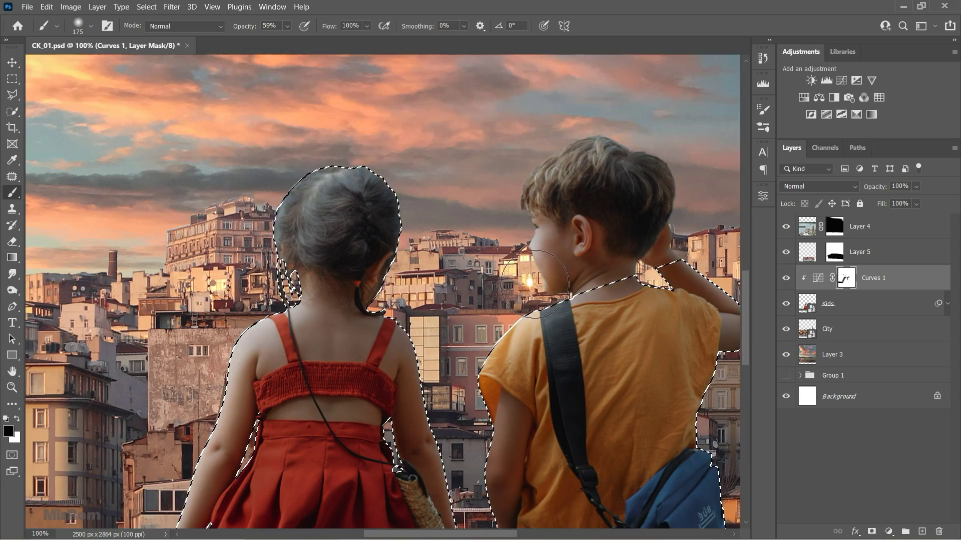
Refine the Curves 1 mask with a fine brush, then zoom out to check the composition
scroll(485, 370, "down", 6)
scroll(484, 370, "up", 2)
scroll(450, 390, "up", 2)
key("bracketleft")
key("bracketleft")
key("bracketleft")
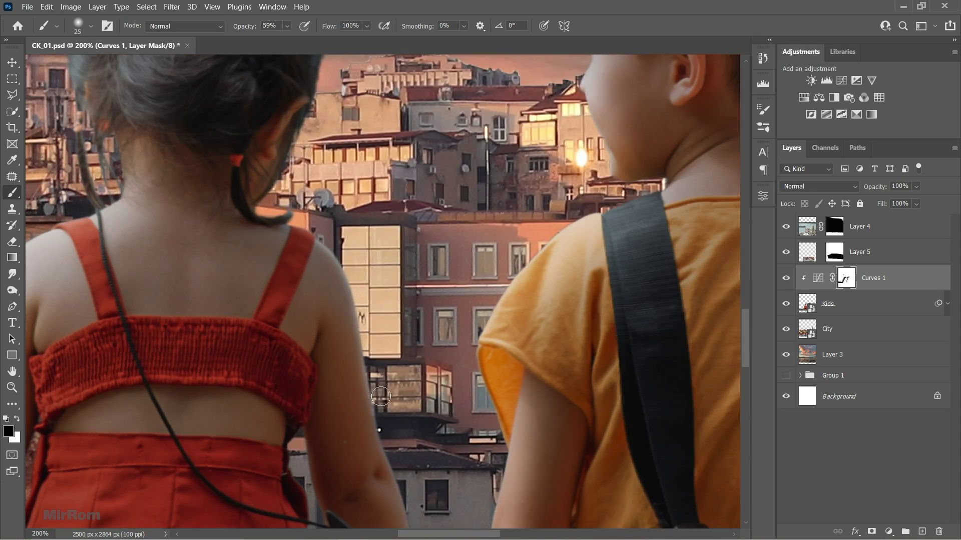
scroll(427, 408, "down", 3)
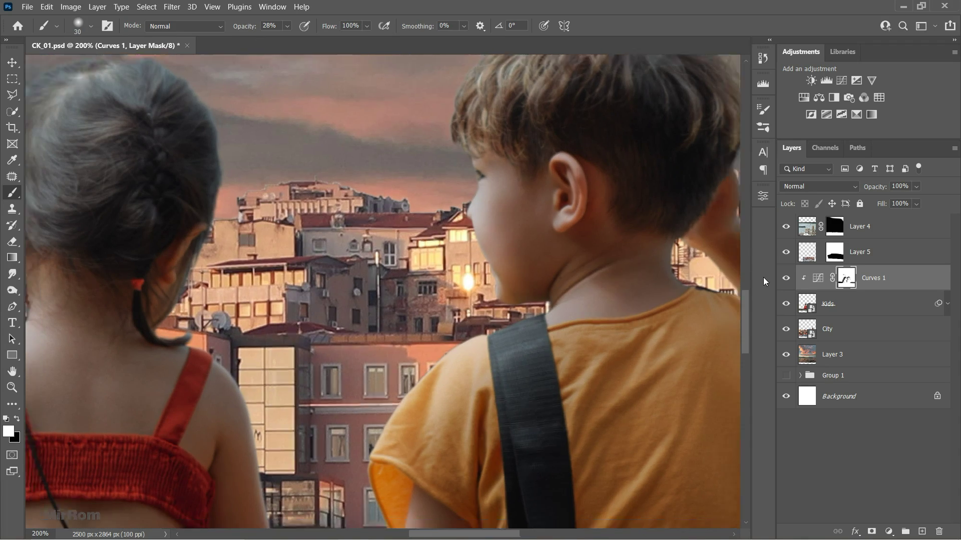
key("ctrl+minus")
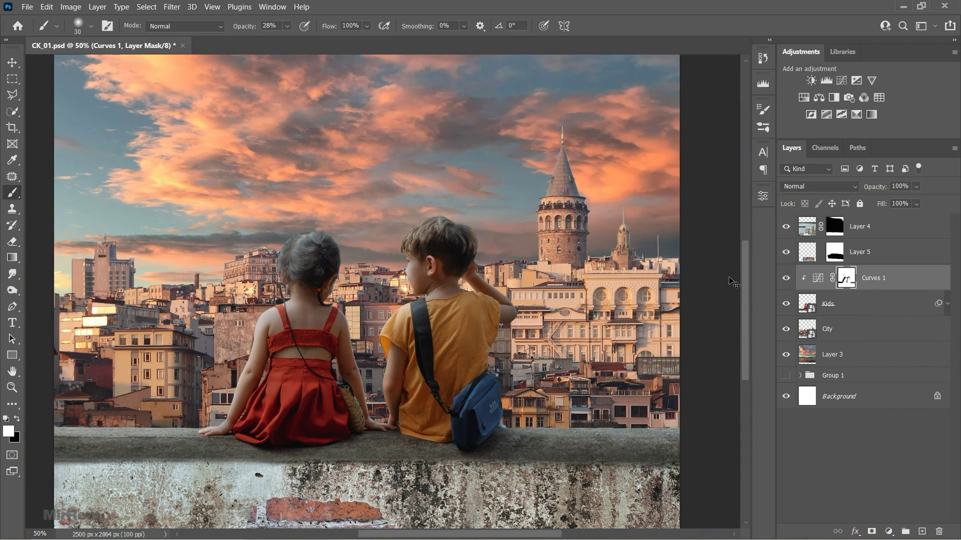
key("ctrl+minus")
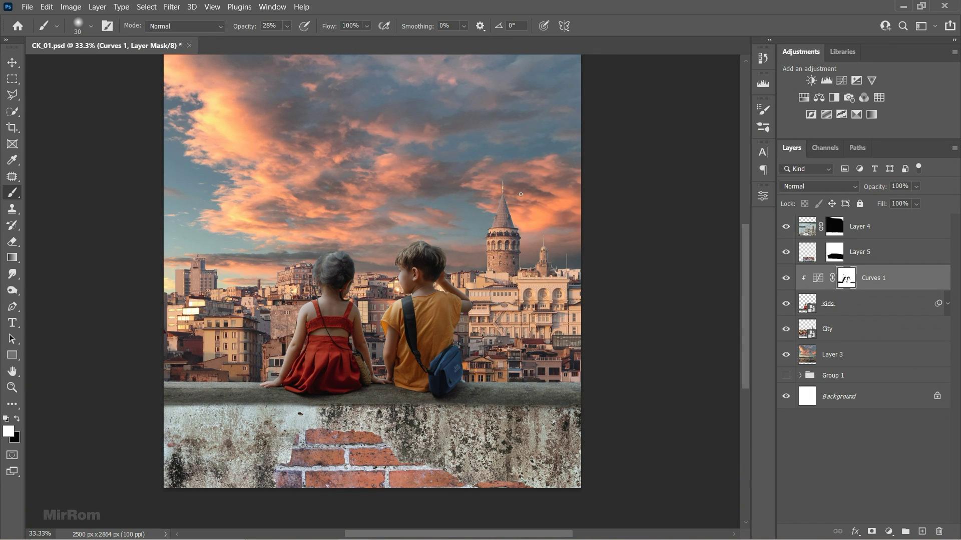
Add Curves 2, raising the RGB midtones and black point and boosting the Red curve
left_click(841, 81)
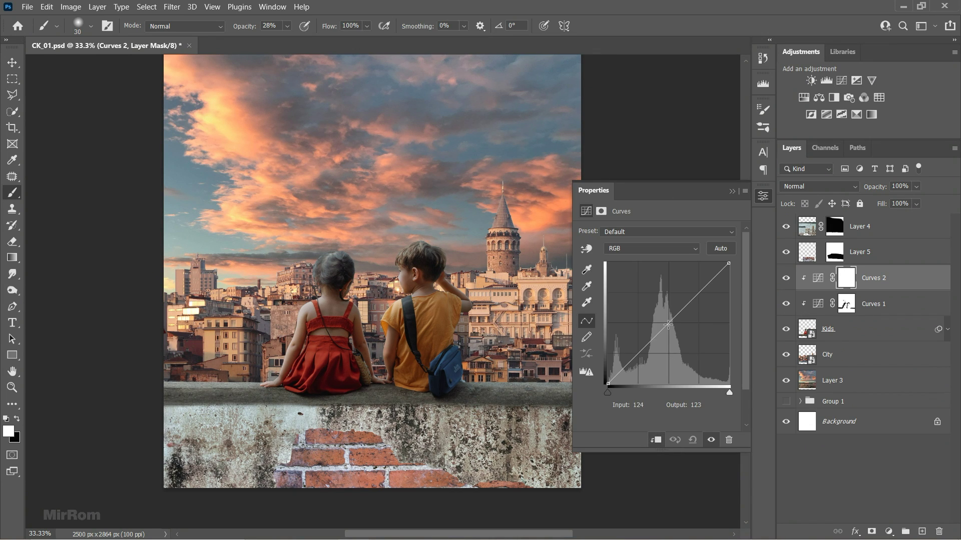
left_click_drag(668, 324, 659, 304)
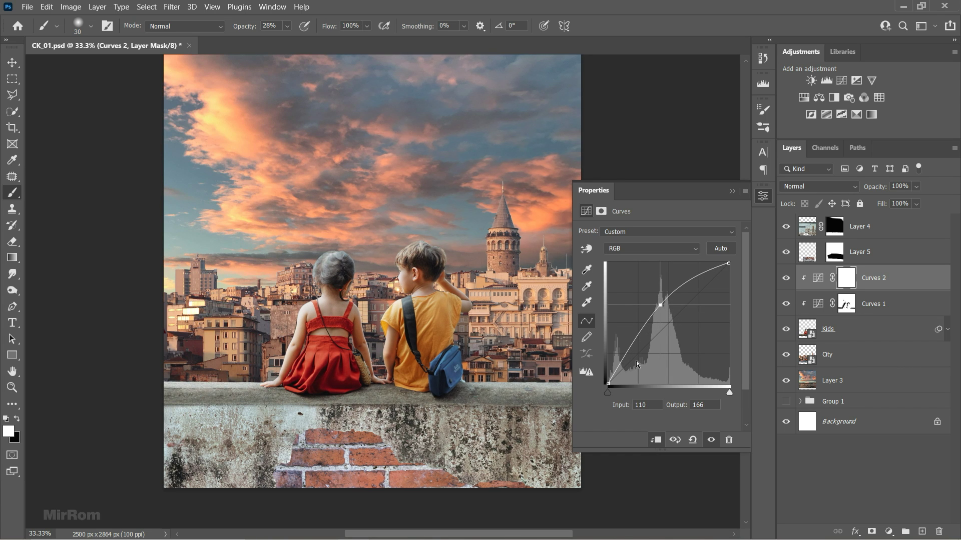
left_click_drag(610, 384, 607, 371)
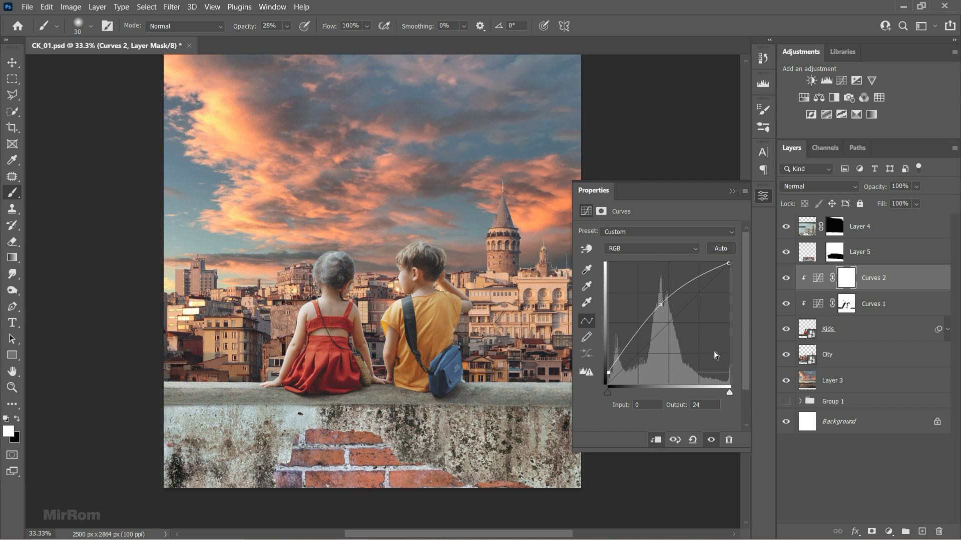
left_click(639, 245)
left_click(641, 269)
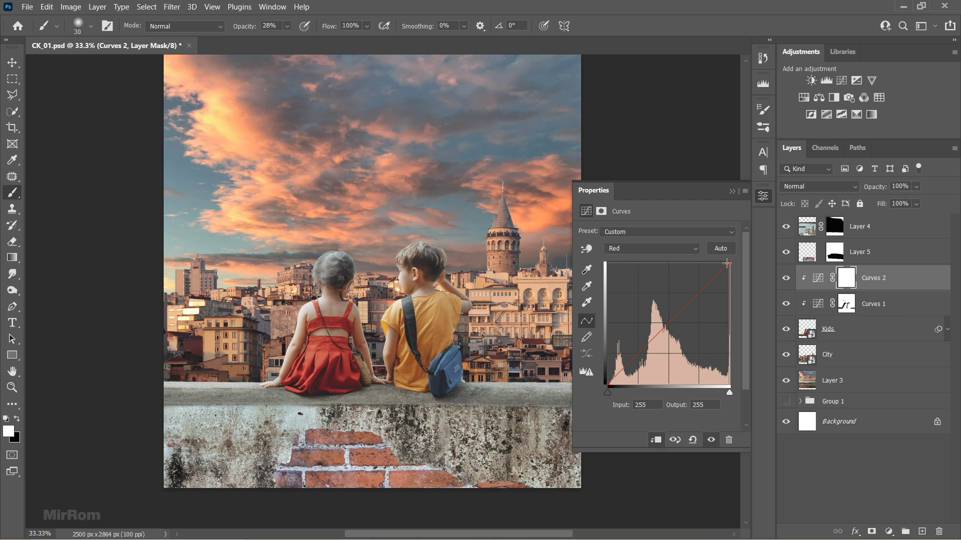
left_click_drag(729, 263, 711, 257)
Lower the Blue curve's highlights and clip its shadows for a warmer tone
left_click(650, 248)
left_click(651, 292)
left_click_drag(730, 264, 741, 280)
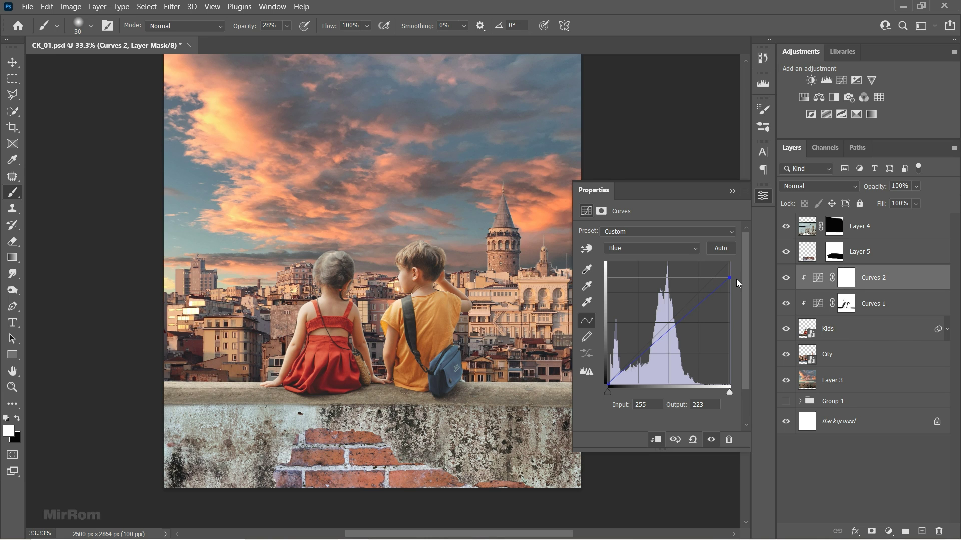
mouse_move(608, 392)
left_mouse_down()
mouse_move(623, 392)
mouse_move(609, 395)
left_mouse_up()
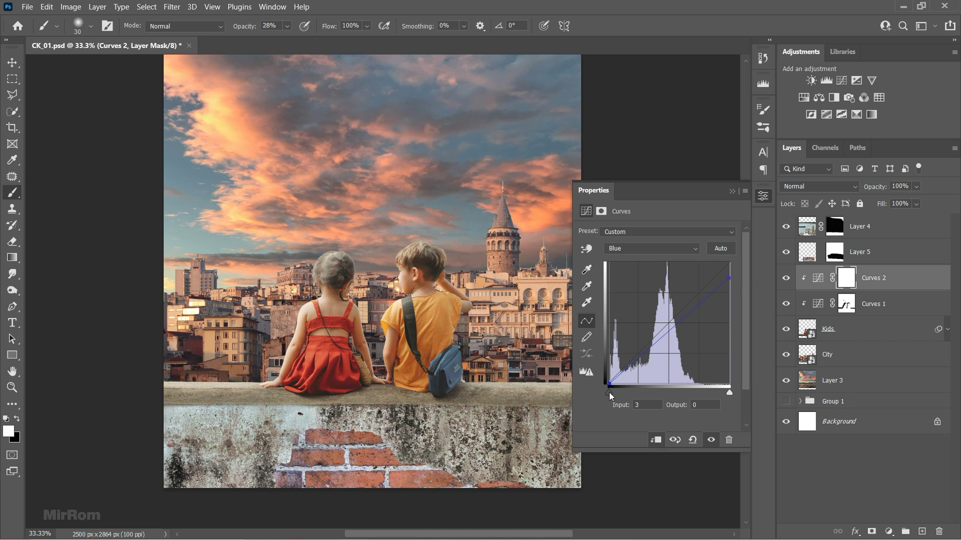
Invert the Curves 2 mask and paint its brightening back onto the girl's hair edge
left_click(732, 191)
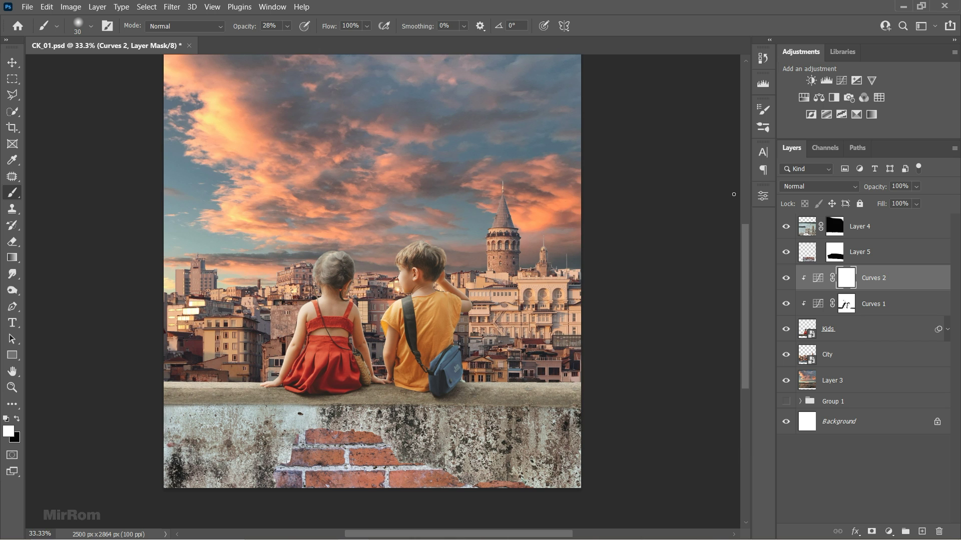
key("ctrl+i")
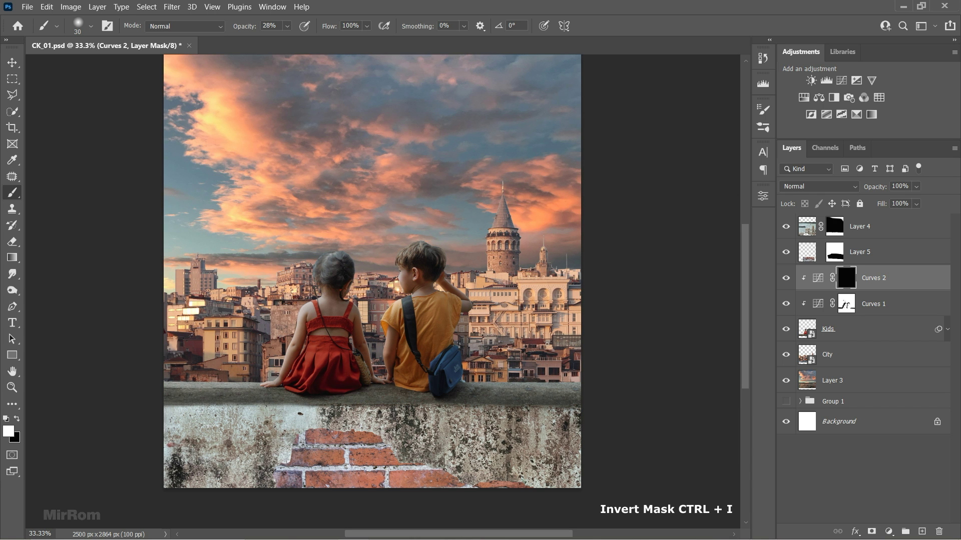
left_click(278, 270, "ctrl")
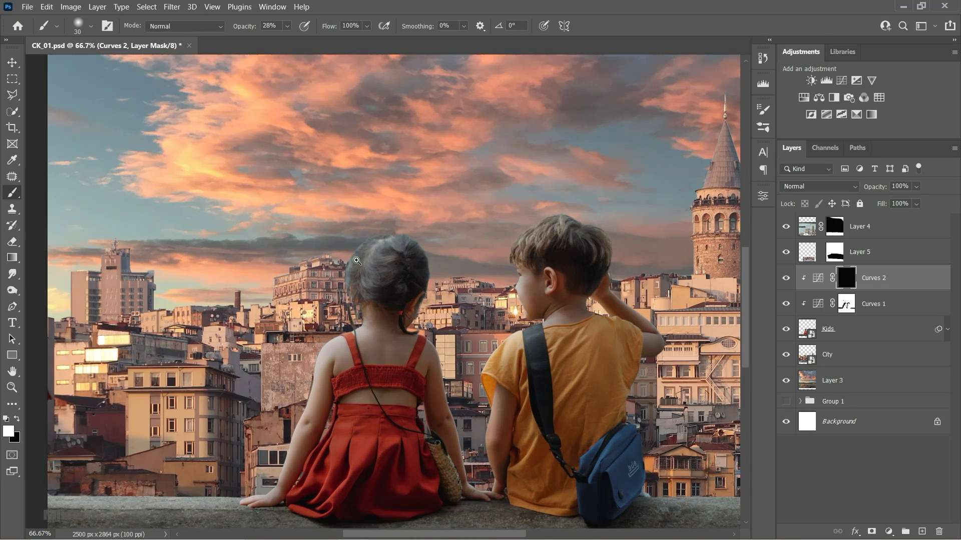
left_click(356, 242, "ctrl")
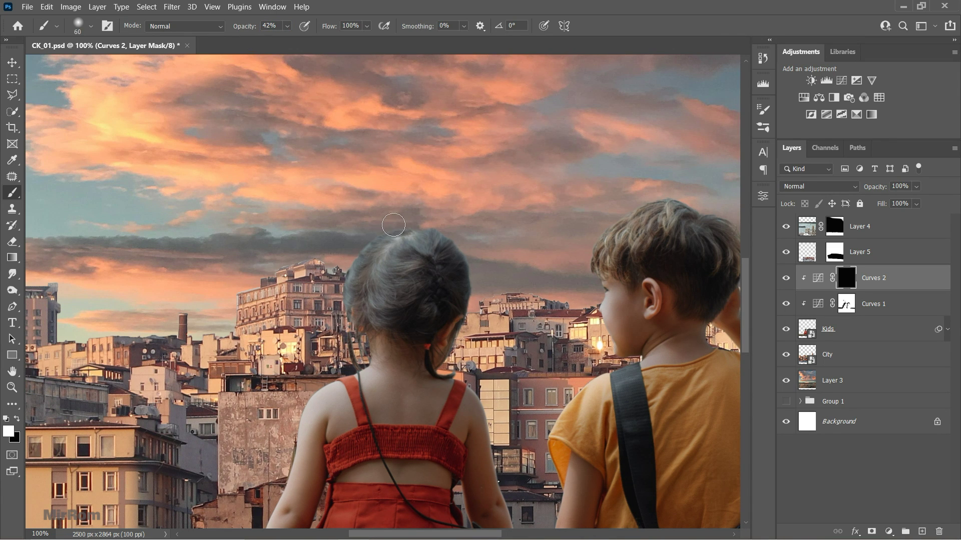
mouse_move(393, 224)
left_mouse_down()
mouse_move(361, 291)
mouse_move(337, 395)
left_mouse_up()
key("bracketright")
key("bracketright")
key("bracketright")
key("bracketleft")
key("bracketleft")
key("bracketleft")
Paint the brightening along the boy's back and head, previewing the mask overlay
scroll(338, 395, "down", 3)
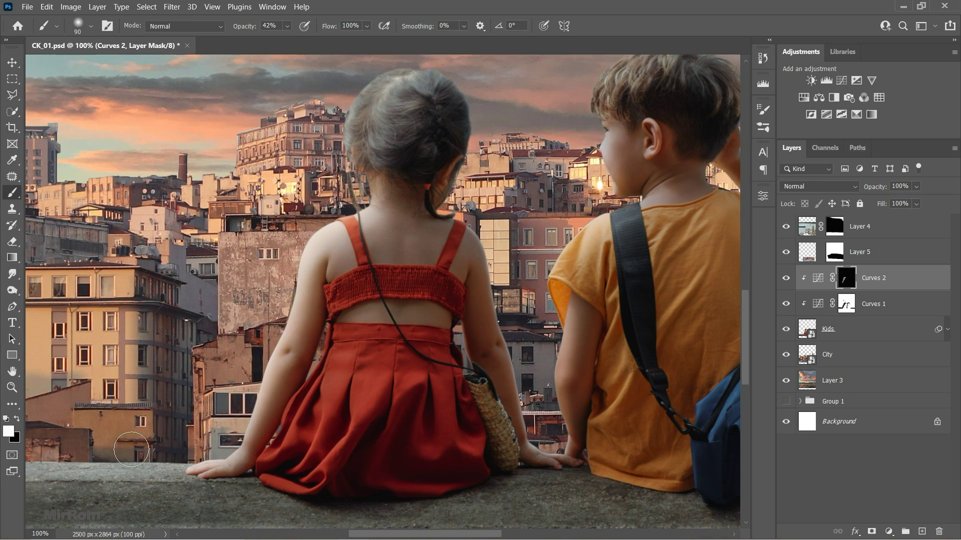
left_click_drag(534, 394, 598, 85)
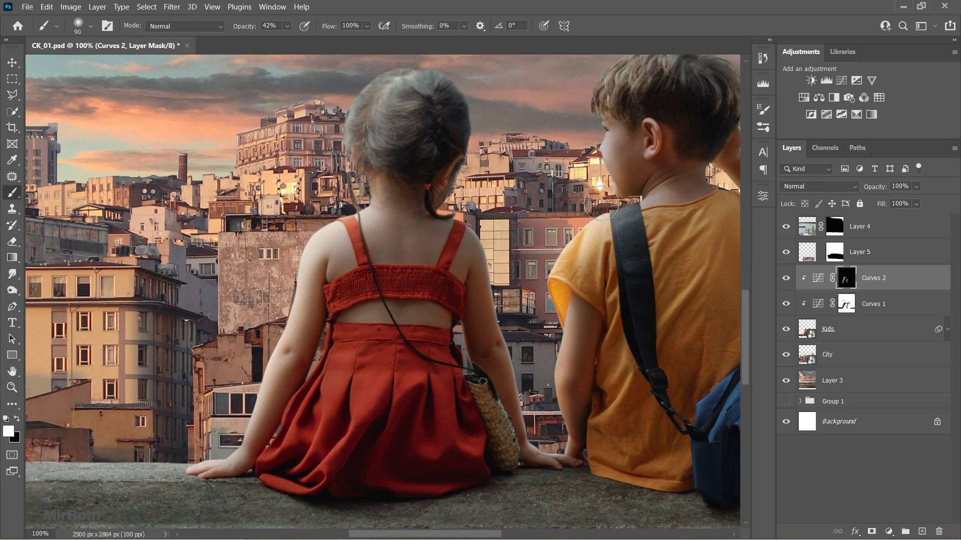
key("bracketright")
key("bracketright")
left_click(622, 276, "ctrl")
key("ctrl+minus")
key("ctrl+minus")
key("ctrl+minus")
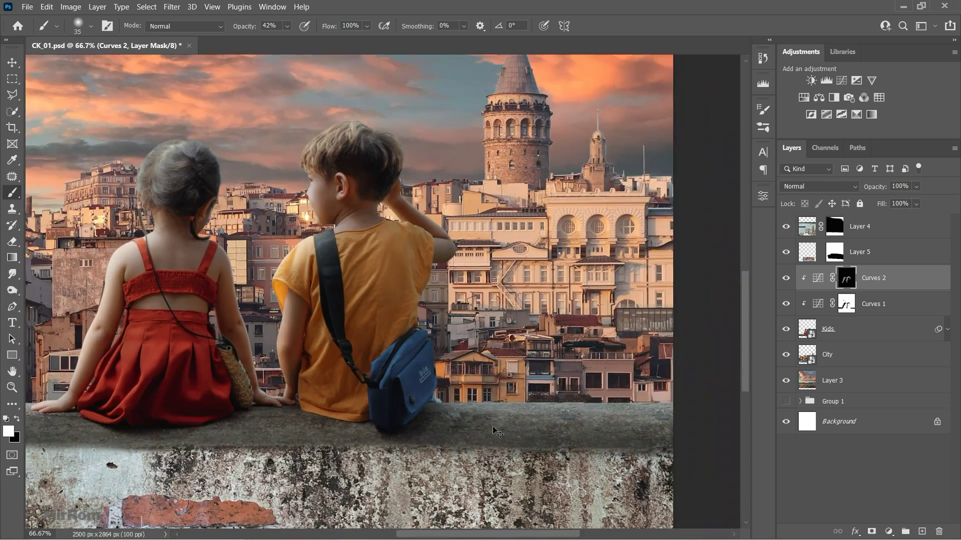
key("backslash")
key("backslash")
key("ctrl+plus")
Resize the brush and lower its opacity for softer rim strokes
key("bracketright")
key("bracketright")
key("bracketright")
key("ctrl+plus")
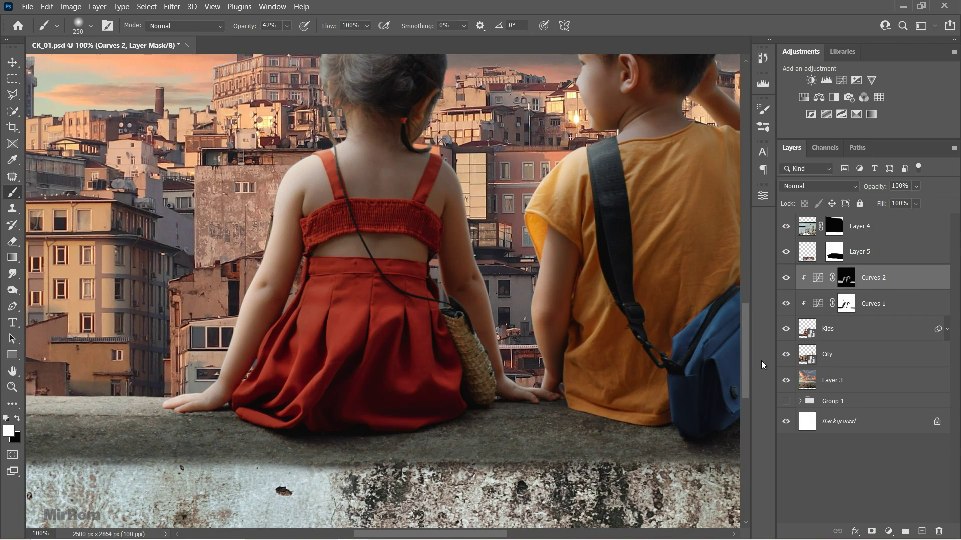
key("bracketleft")
key("bracketleft")
key("bracketleft")
key("2")
key("3")
Select the Curves 1 mask, fit the full image on screen, and reselect Curves 2
left_click(845, 304)
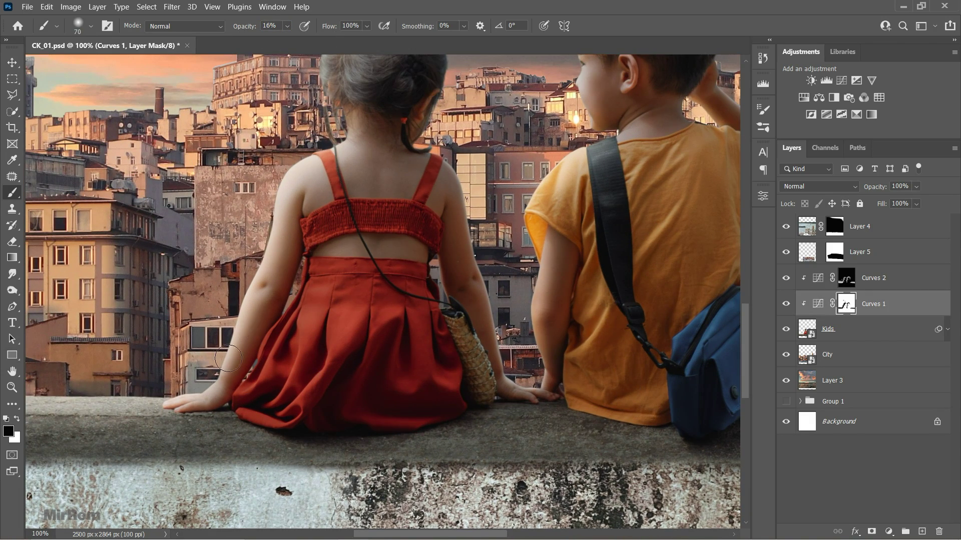
key("bracketright")
key("bracketright")
key("ctrl+0")
key("x")
key("v")
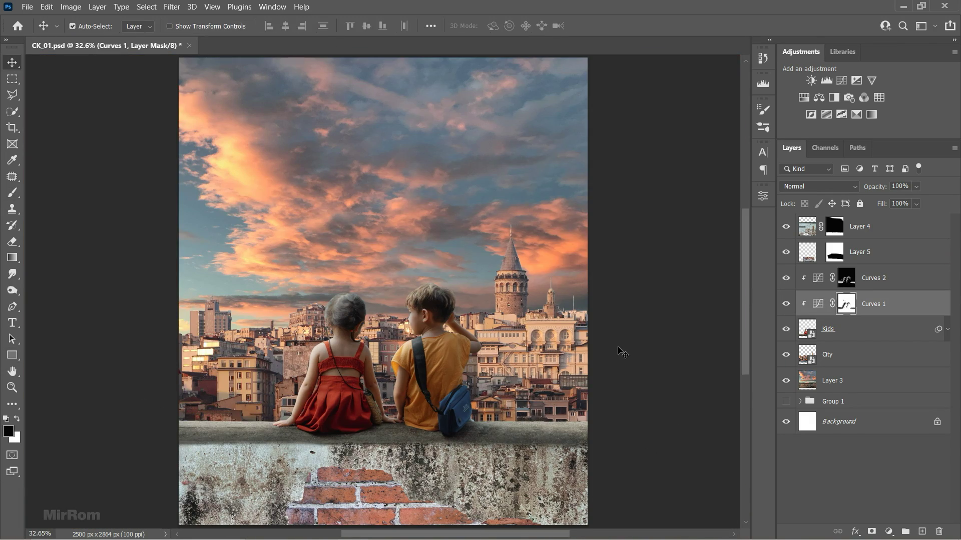
key("ctrl+minus")
key("alt+bracketright")
left_click(804, 279)
Add a peach Solid Color fill clipped to the kids and blended as Overlay
left_click(888, 531)
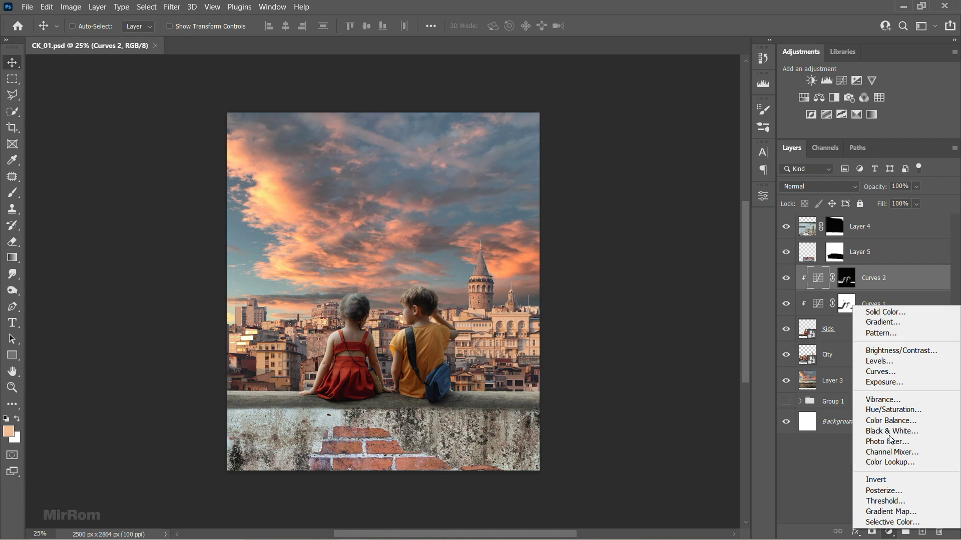
left_click(871, 311)
mouse_move(283, 142)
left_mouse_down()
mouse_move(404, 166)
mouse_move(617, 145)
left_mouse_up()
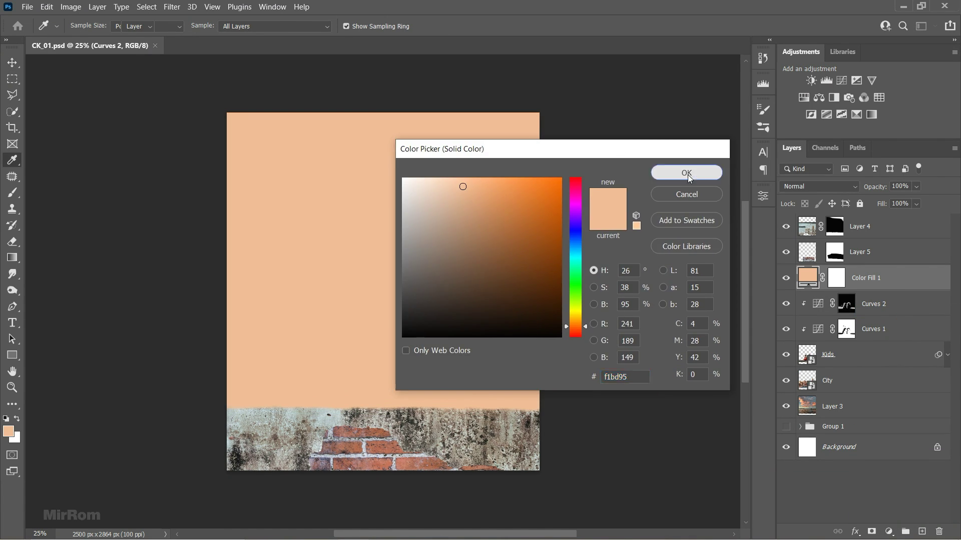
left_click(684, 169)
left_click(953, 150)
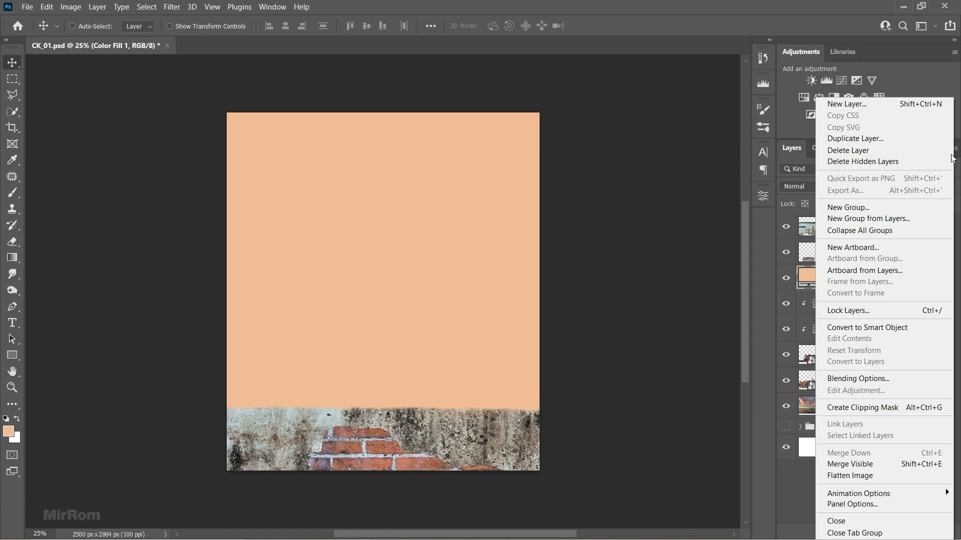
left_click(895, 407)
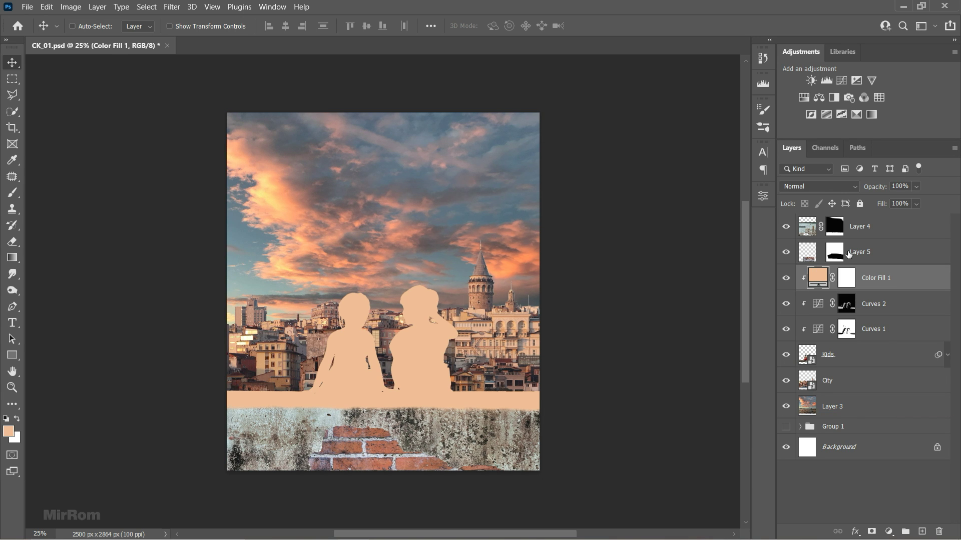
left_click(815, 186)
left_click(810, 337)
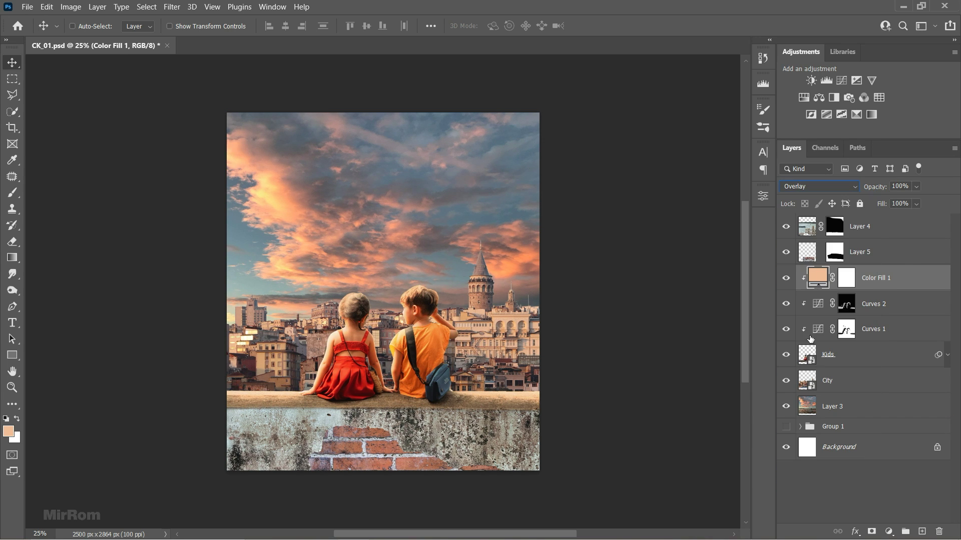
Adjust the fill colour to a slightly darker, more saturated orange
double_click(817, 279)
left_click_drag(563, 160, 579, 74)
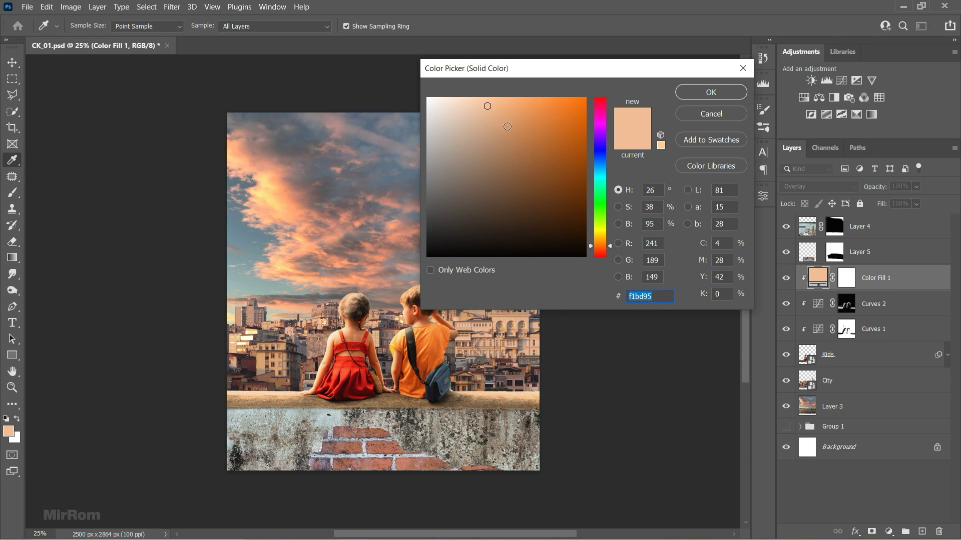
left_click(489, 116)
left_click(500, 114)
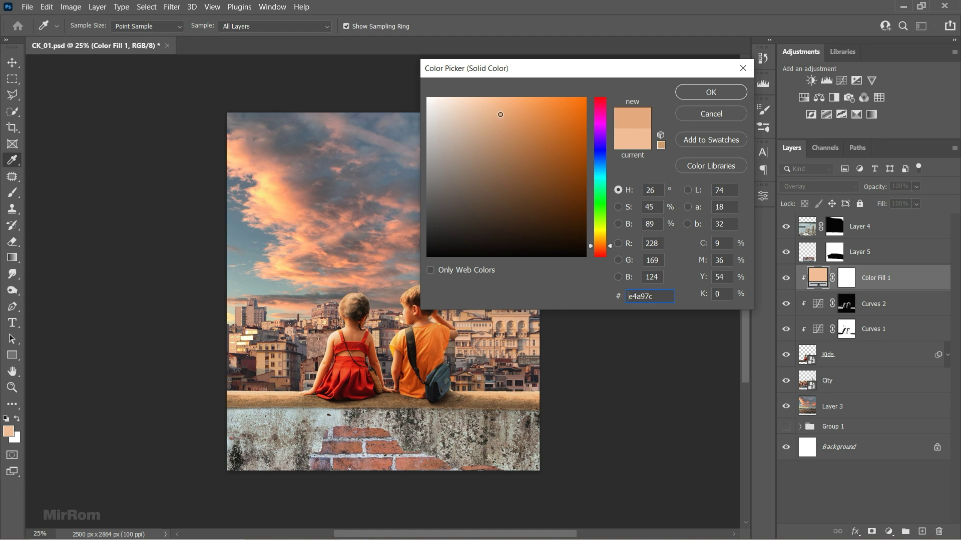
left_click(502, 112)
left_click(715, 98)
Invert the Color Fill 1 mask to hide the tint and set up a large brush
key("v")
left_click(845, 279)
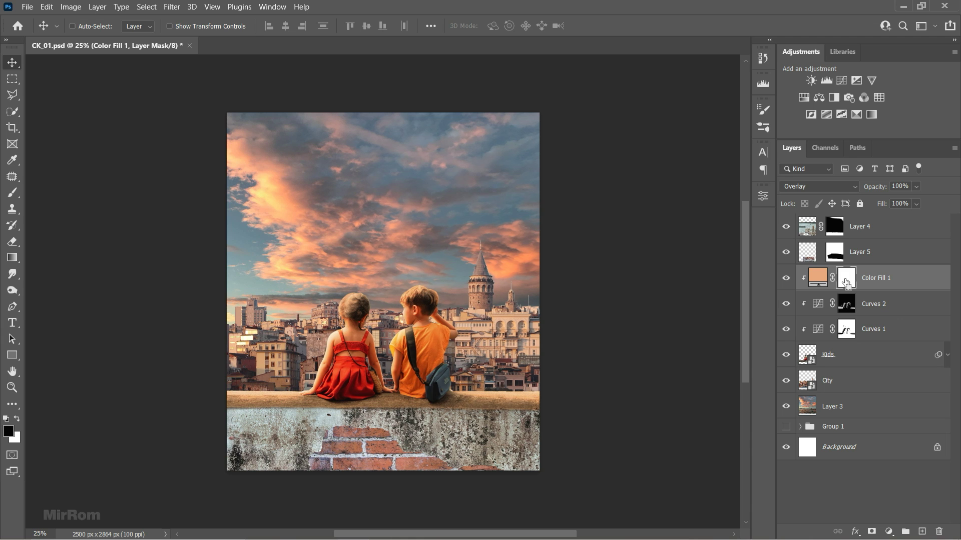
key("ctrl+i")
left_click(356, 438, "ctrl")
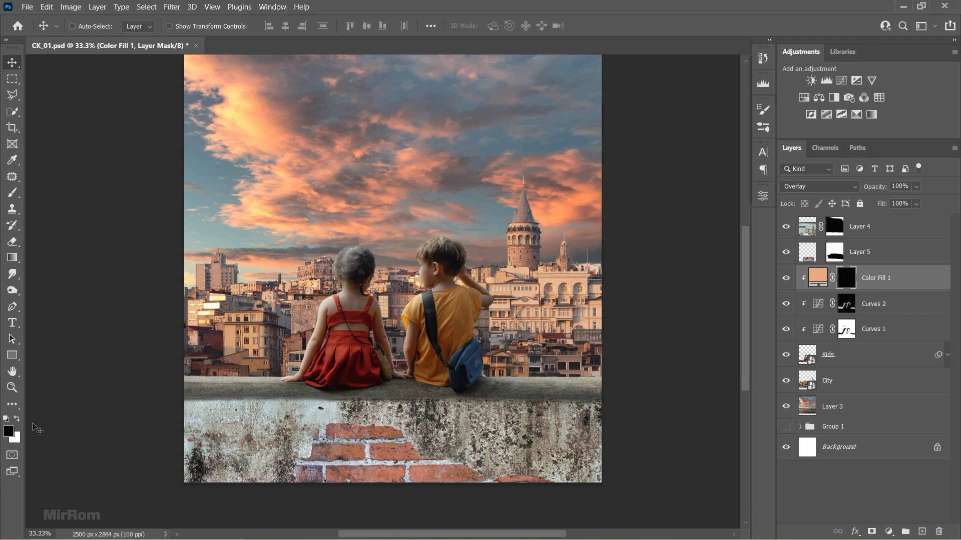
key("b")
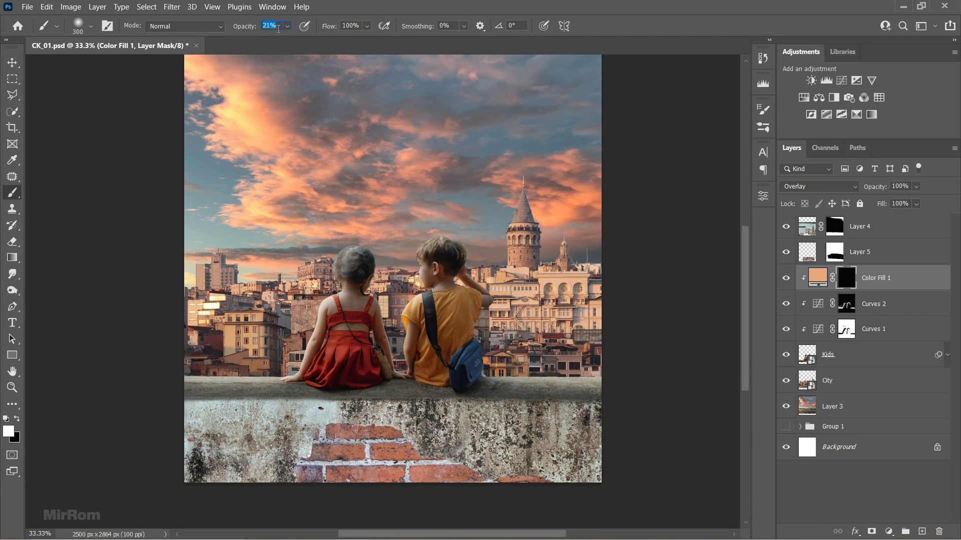
key("bracketright")
key("bracketright")
key("bracketright")
left_click_drag(236, 235, 283, 289)
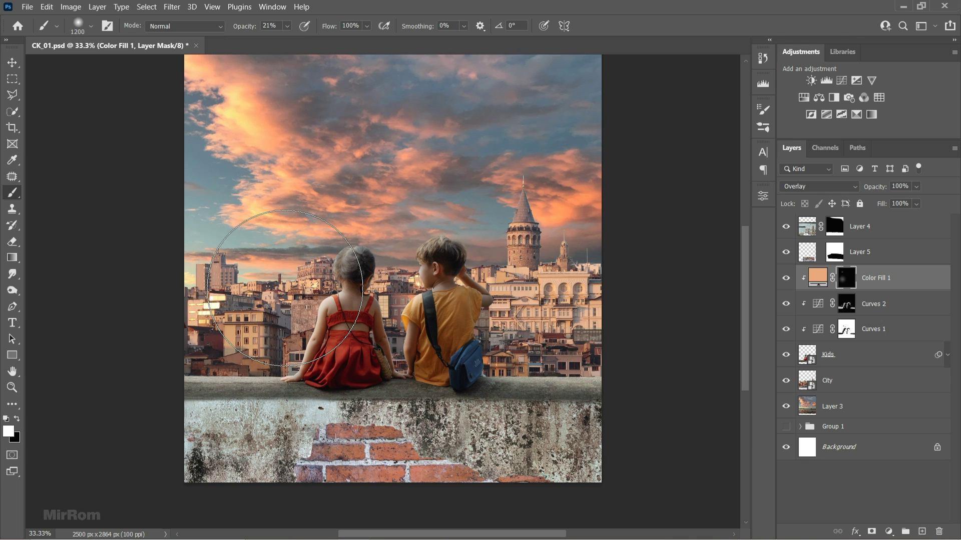
key("ctrl+z")
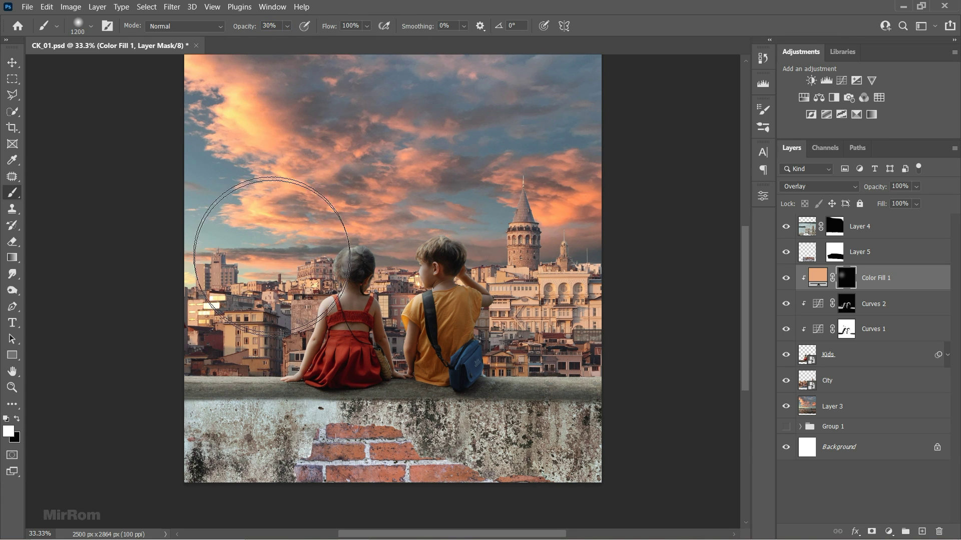
Paint the warm glow softly into the left sky and above the kids
left_click_drag(275, 281, 293, 305)
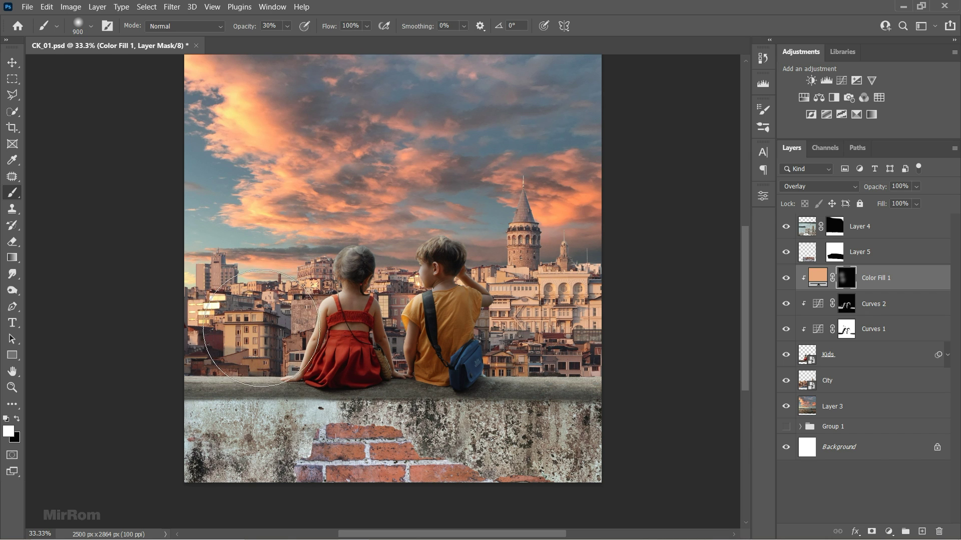
key("bracketleft")
key("bracketleft")
key("bracketleft")
left_click_drag(303, 233, 354, 183)
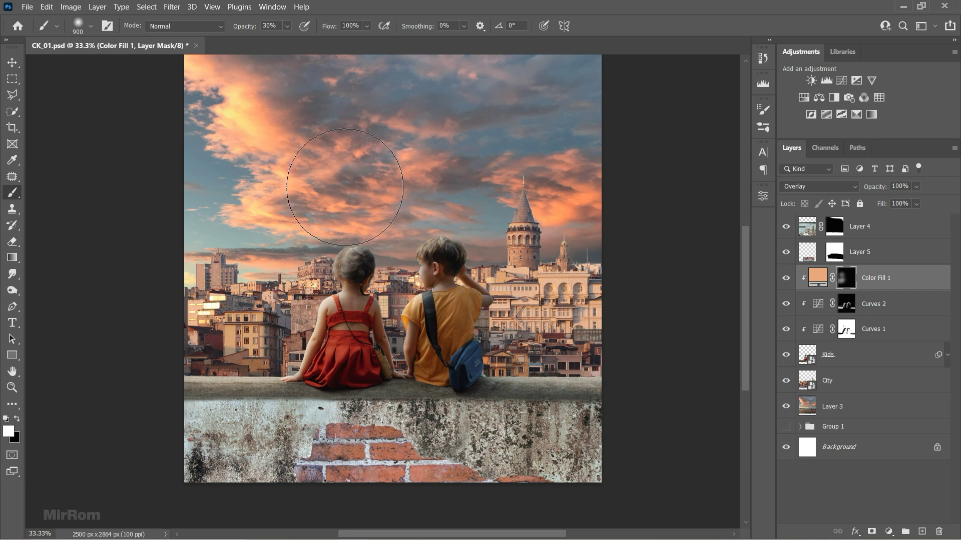
key("bracketleft")
key("bracketleft")
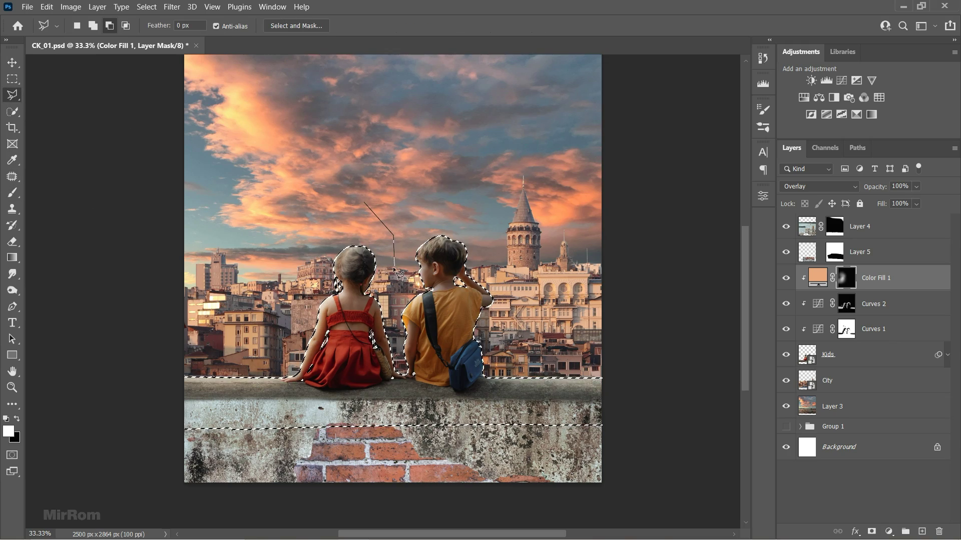
left_click_drag(400, 240, 398, 425)
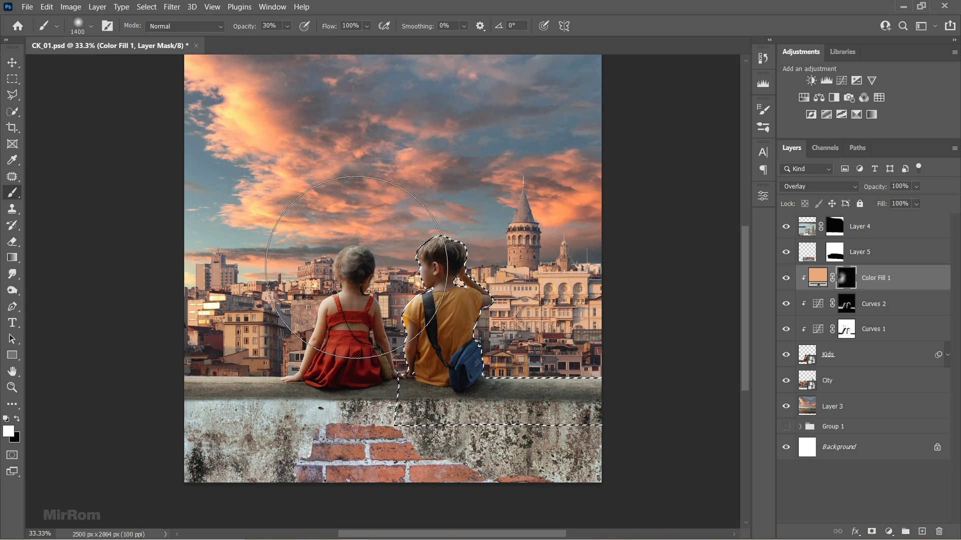
key("ctrl+d")
key("bracketleft")
key("bracketleft")
Touch up the kids' edges with a small brush at 50%, then 35%, strength
left_click(374, 390)
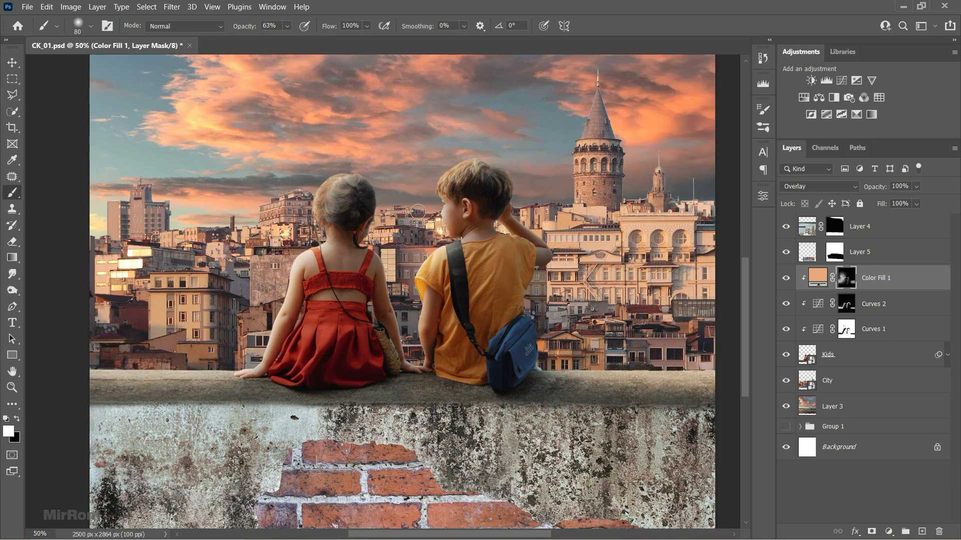
key("bracketleft")
key("bracketleft")
key("bracketleft")
key("5")
left_click_drag(572, 155, 523, 193)
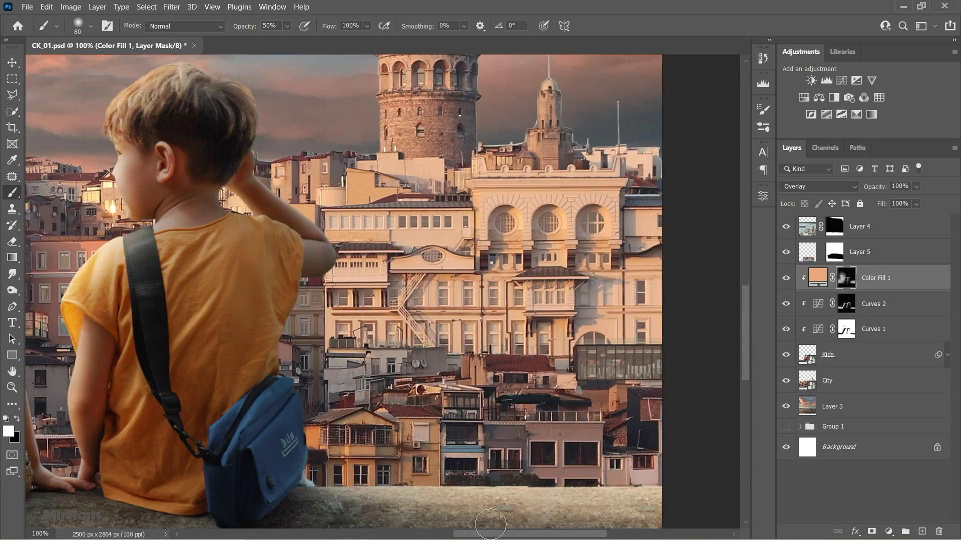
key("bracketleft")
key("bracketleft")
key("bracketleft")
key("3")
key("5")
key("ctrl+0")
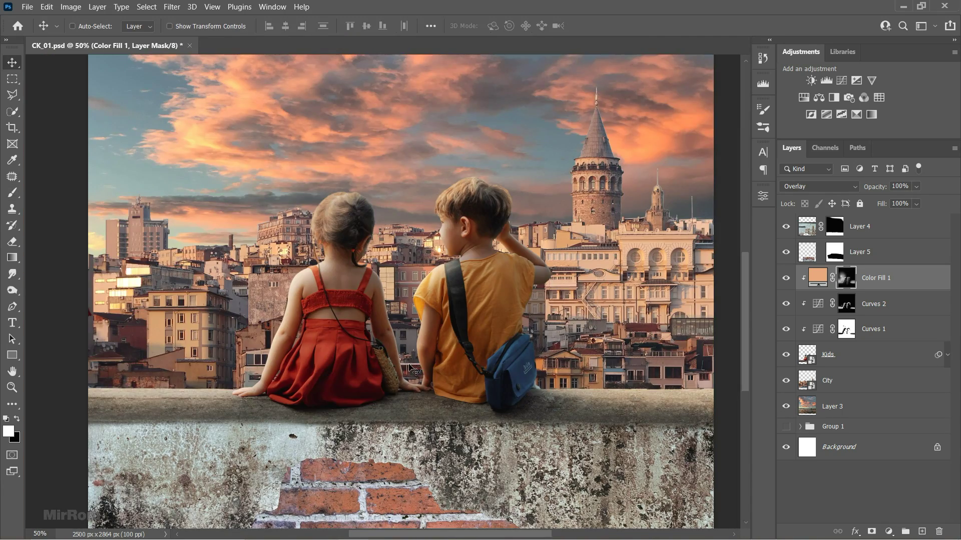
key("v")
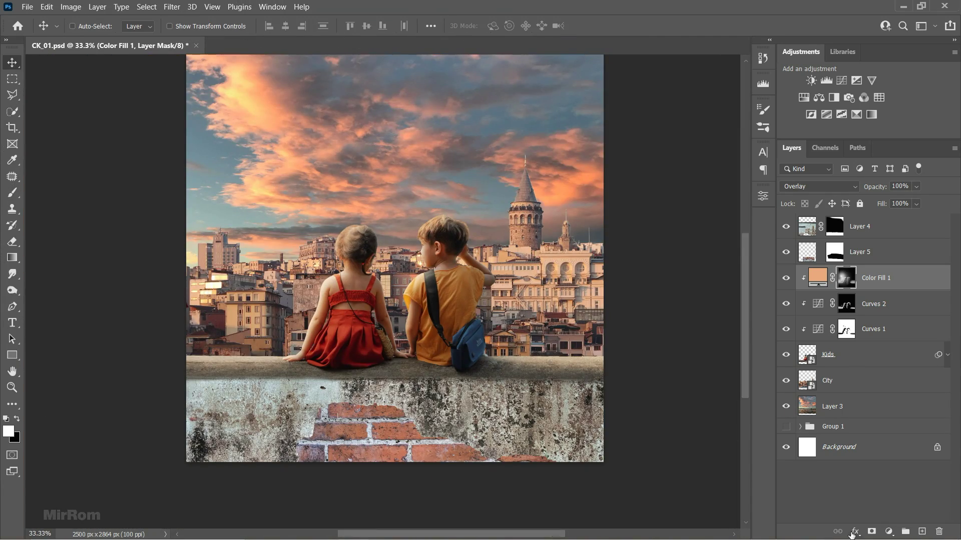
left_click(855, 531)
left_click(851, 410)
Split the fill's Underlying Layer Blend If shadow slider to 22/80 and apply it
left_click_drag(731, 376, 589, 376)
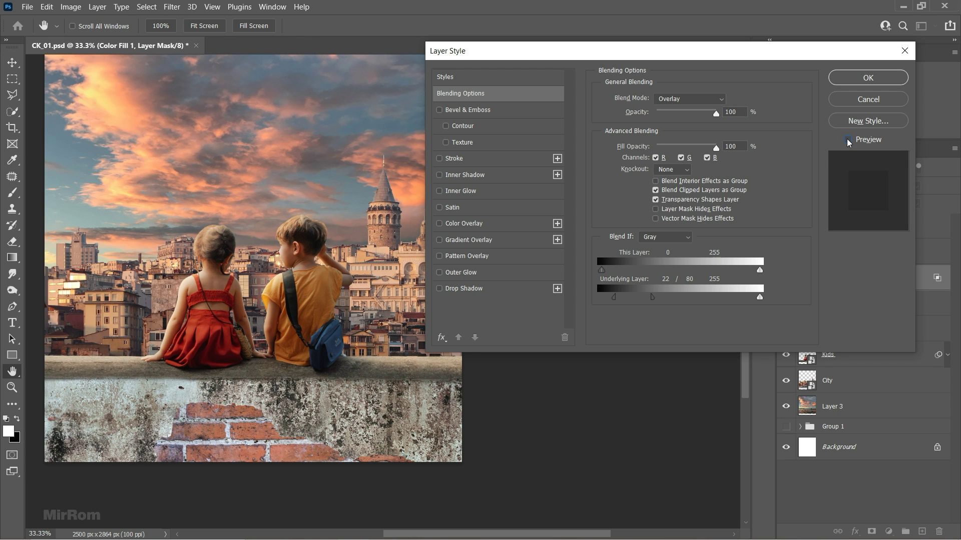
left_click(860, 79)
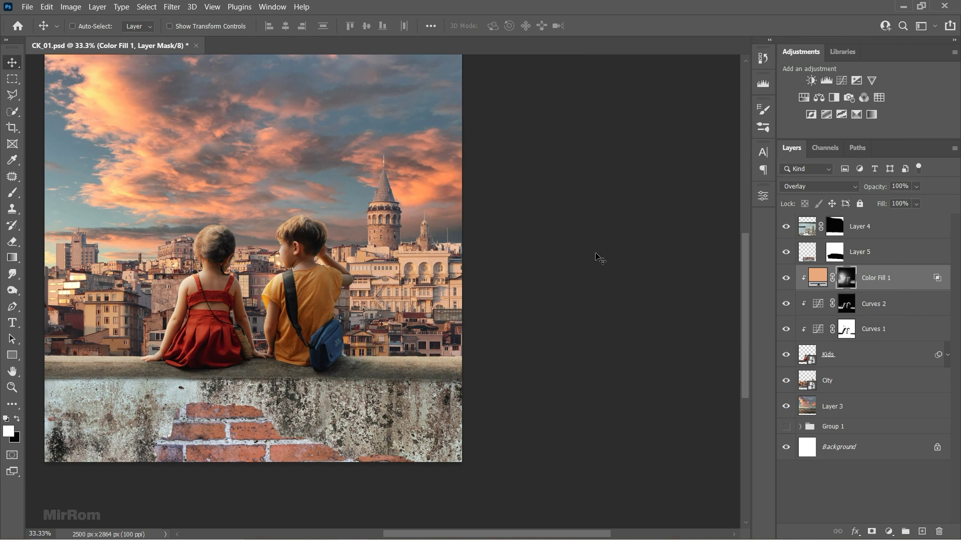
key("ctrl+minus")
Save, then paint black at full strength on the Curves 1 mask over the left city
key("ctrl+s")
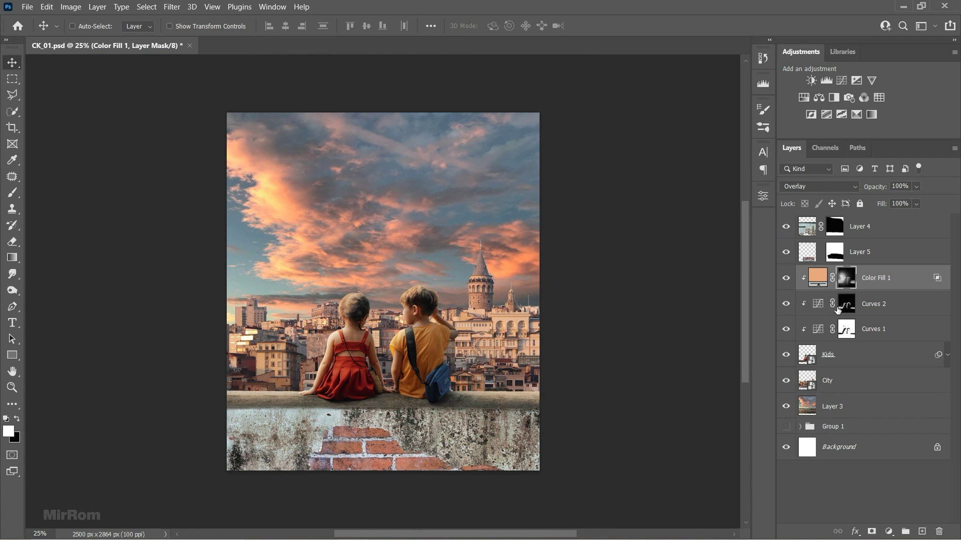
double_click(845, 329)
left_click(846, 329)
key("b")
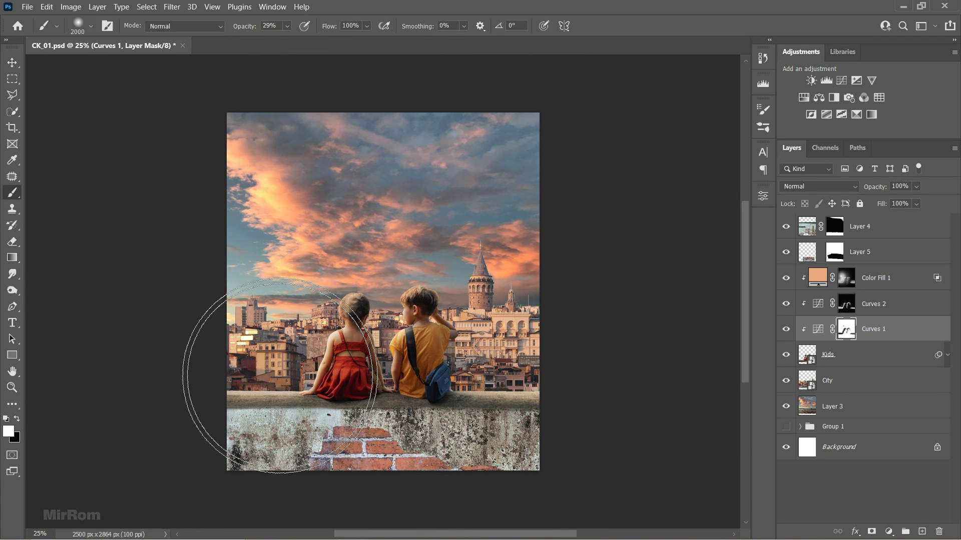
key("bracketleft")
key("bracketleft")
key("bracketleft")
key("x")
key("0")
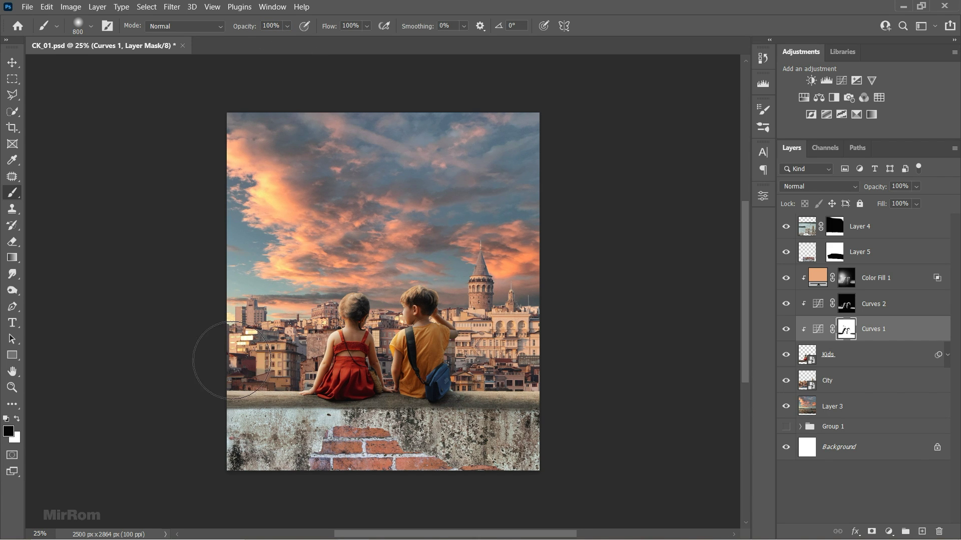
key("bracketleft")
key("bracketleft")
key("bracketleft")
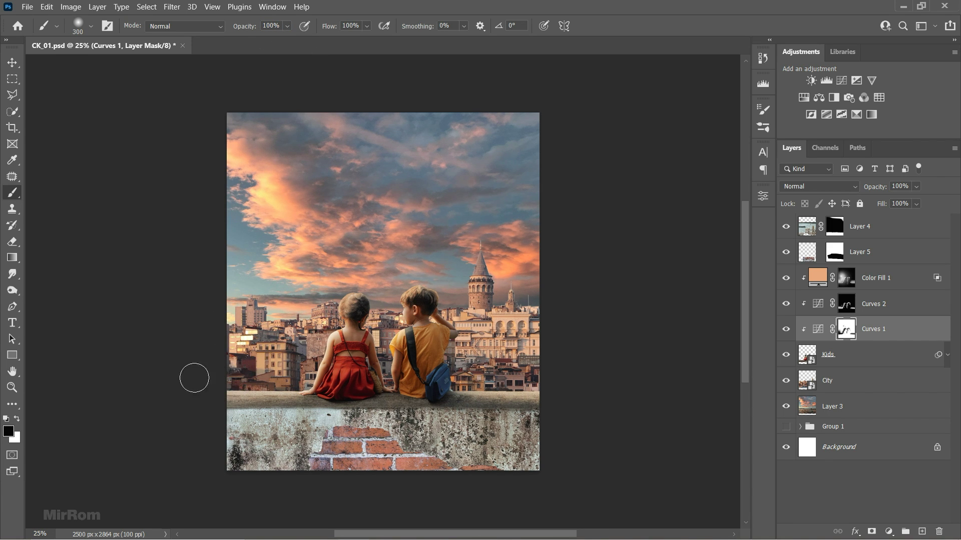
key("bracketright")
key("bracketright")
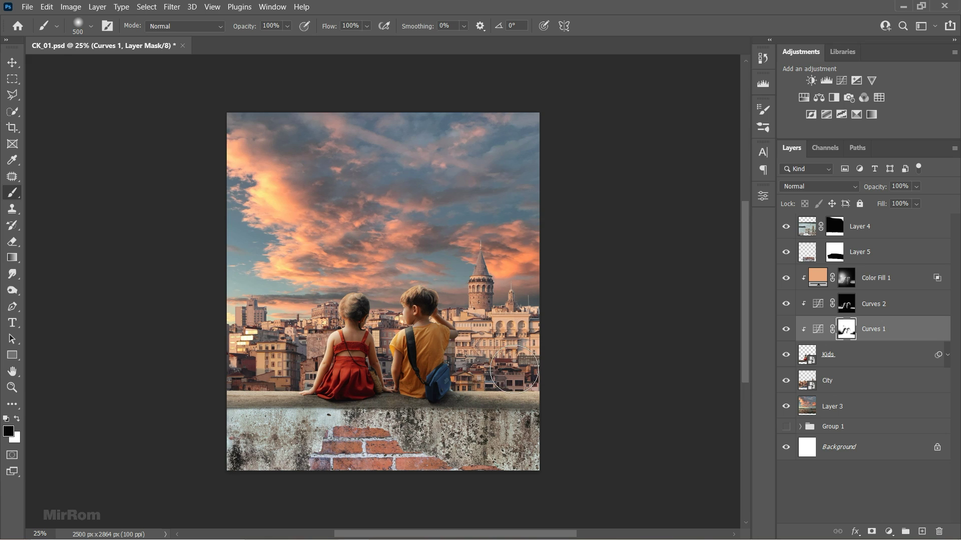
key("bracketleft")
key("bracketleft")
key("bracketleft")
key("x")
Paint white on the Curves 2 mask near the ledge, then select the wall's Layer 4
left_click(844, 309)
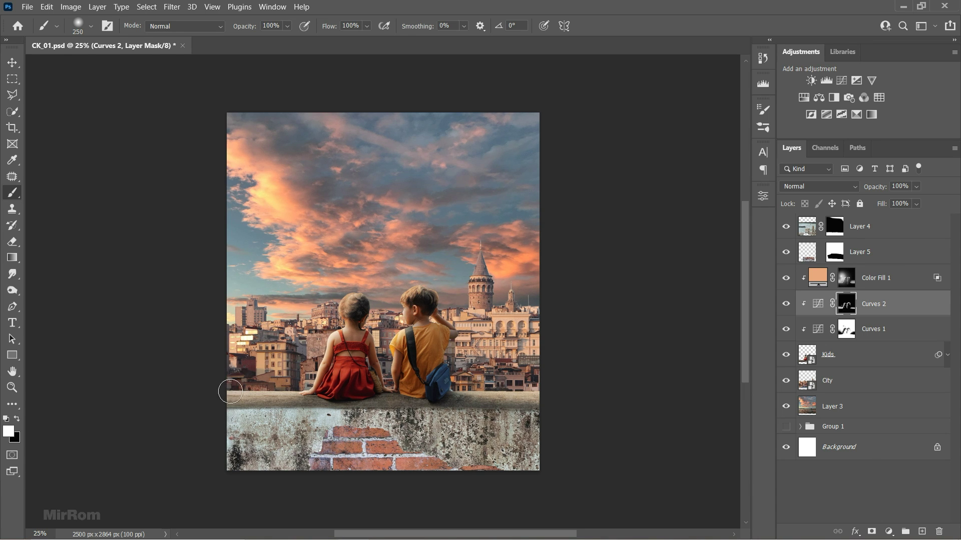
key("bracketright")
key("bracketright")
key("bracketright")
key("bracketleft")
key("bracketleft")
key("bracketleft")
key("v")
scroll(551, 390, "down", 1)
left_click(818, 277)
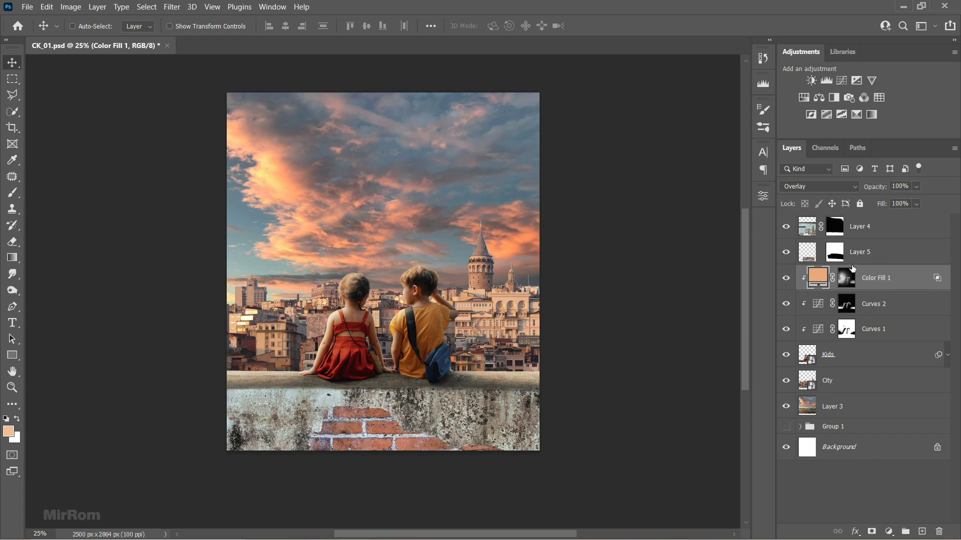
left_click(875, 258)
left_click(879, 235)
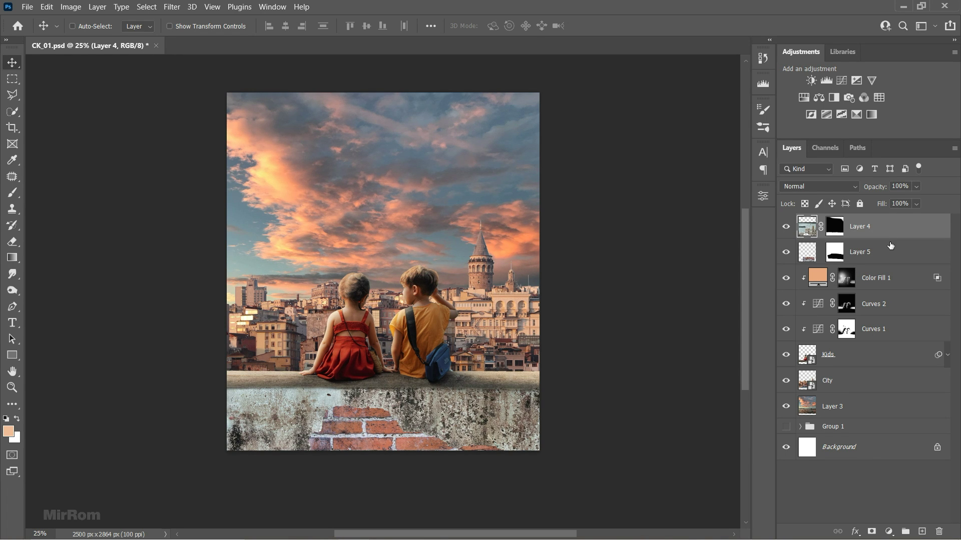
Add a Curves 3 adjustment clipped to Layer 4 with its midpoint pulled down
left_click(841, 80)
left_click(657, 440)
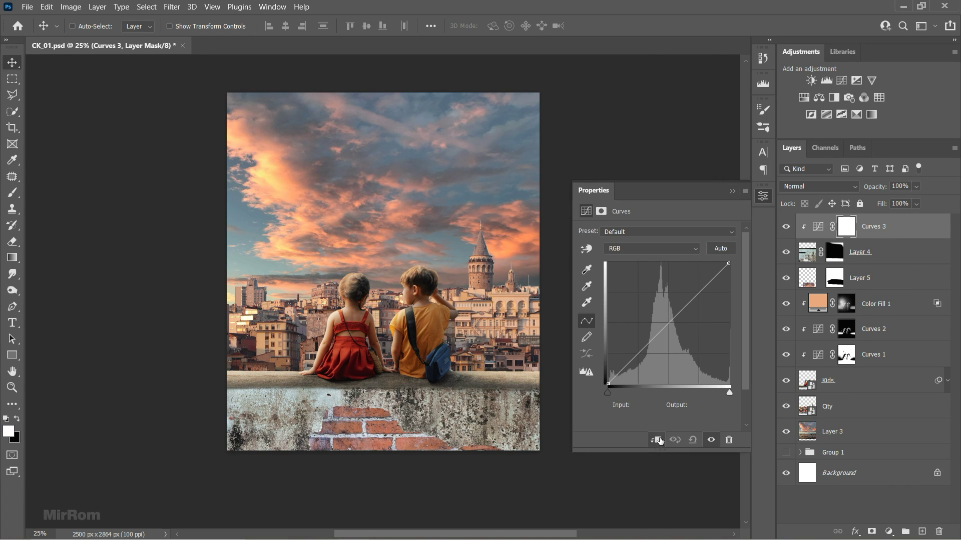
mouse_move(709, 292)
left_mouse_down()
mouse_move(678, 332)
mouse_move(687, 336)
left_mouse_up()
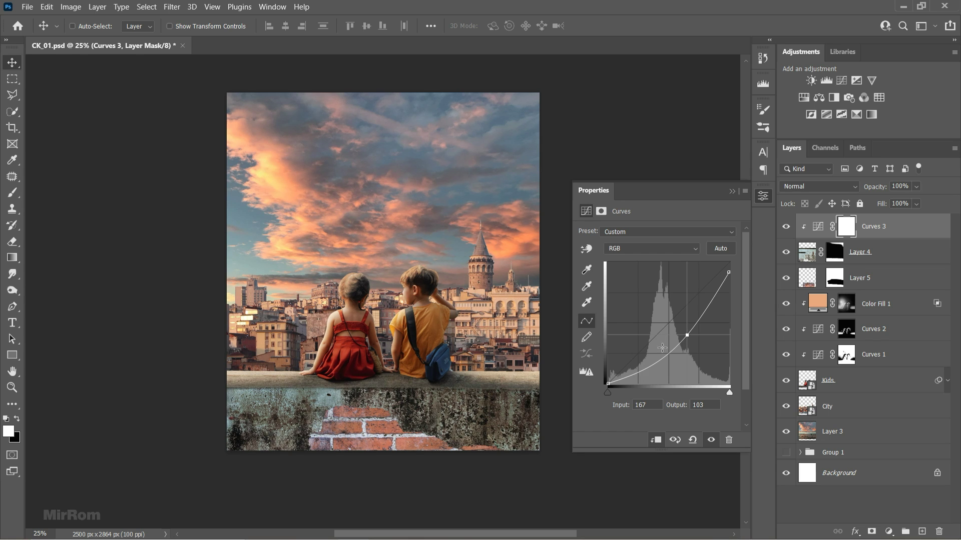
Add a clipped Levels layer with Output Levels 33 to about 159, plus an Exposure layer above
left_click(732, 193)
left_click(826, 81)
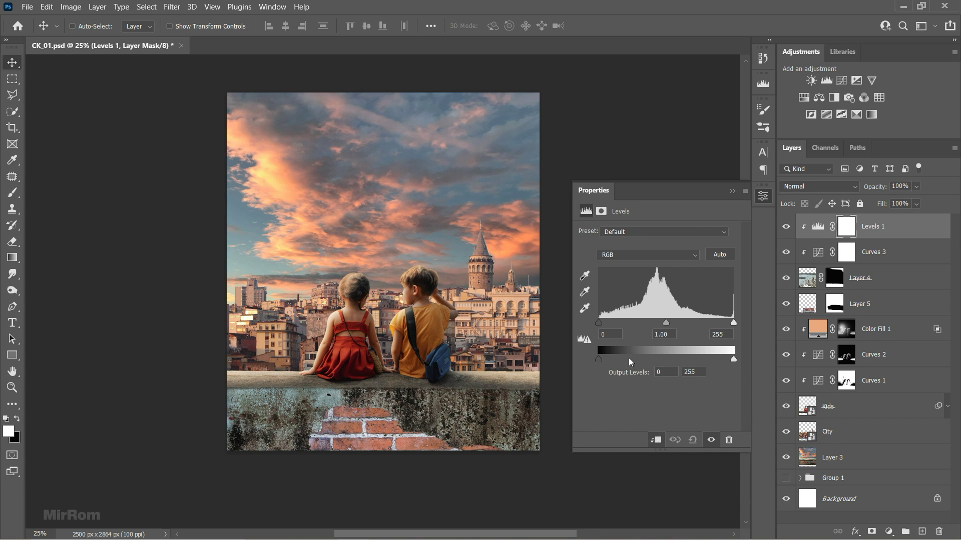
left_click_drag(599, 359, 615, 359)
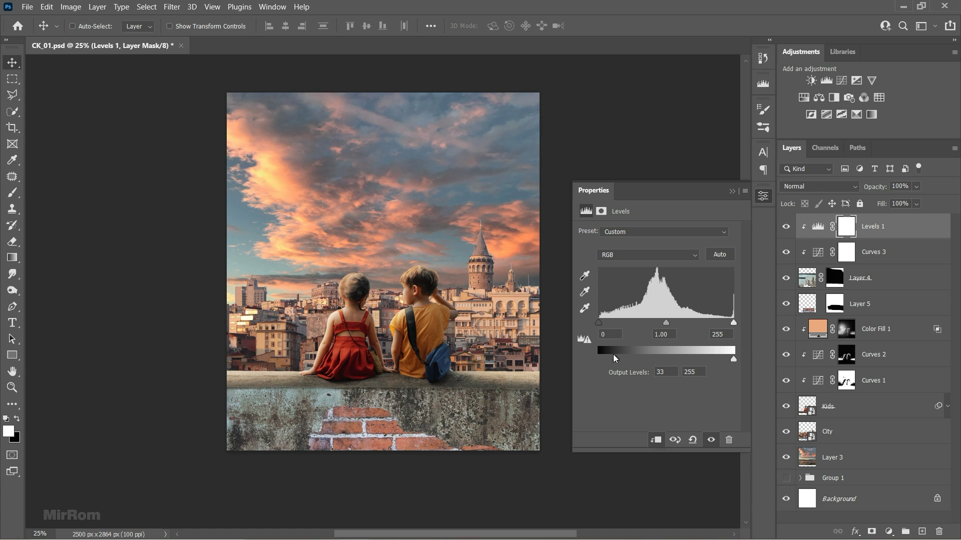
left_click_drag(733, 359, 677, 359)
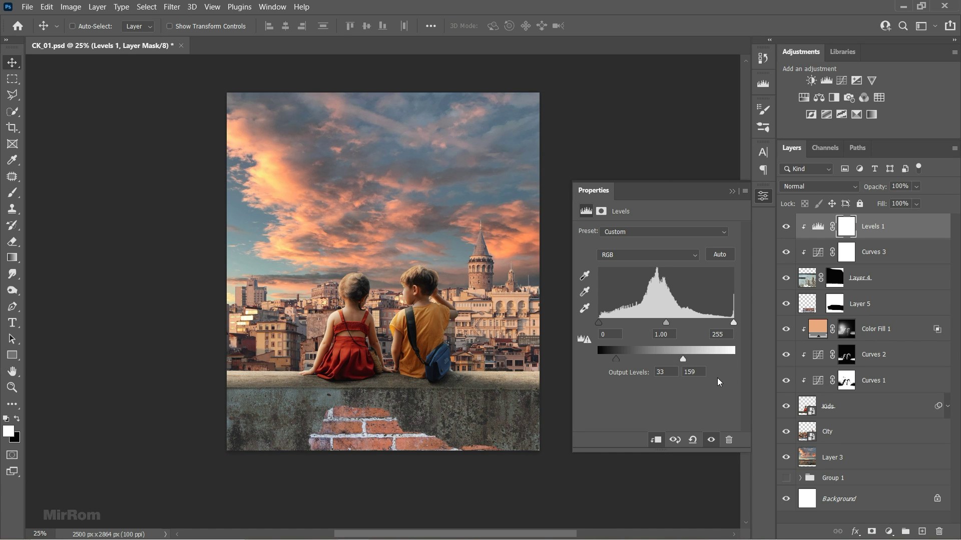
left_click(730, 193)
left_click(856, 81)
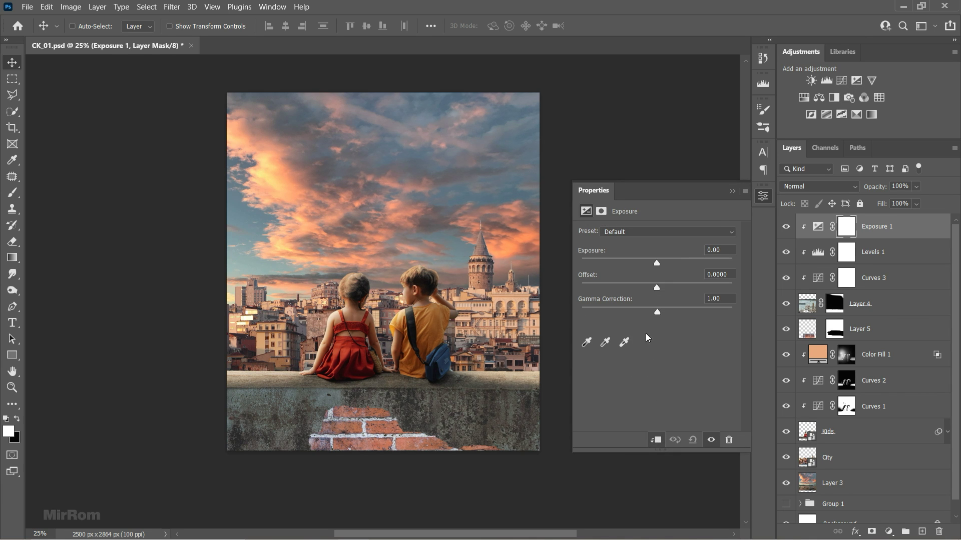
Set Exposure to about -4.33 with Gamma 0.90 and invert its mask to black
left_click_drag(656, 262, 611, 264)
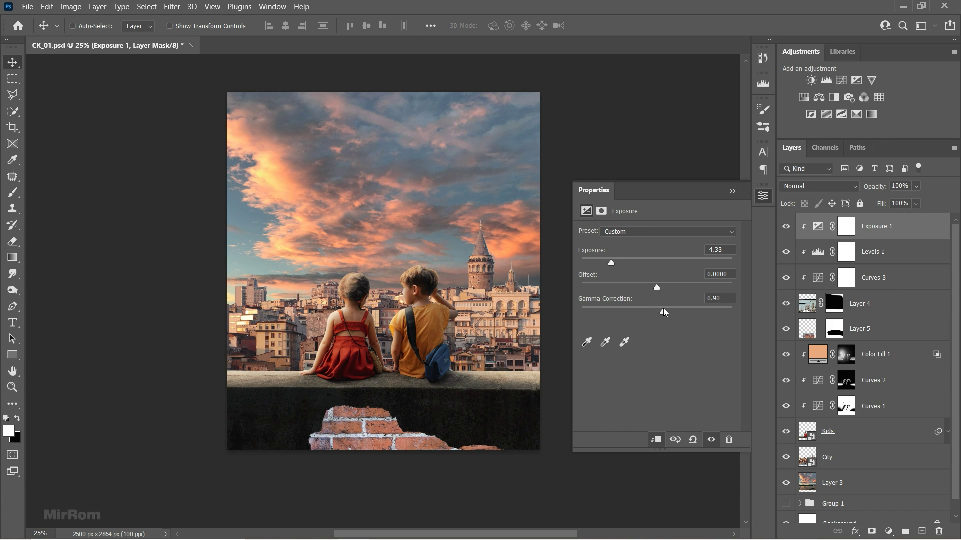
left_click(731, 192)
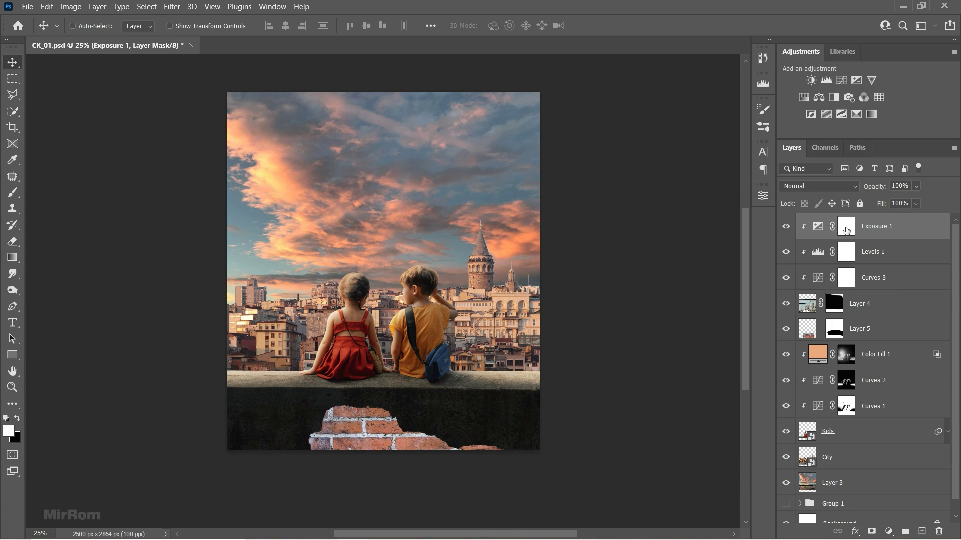
key("ctrl+i")
scroll(524, 331, "down", 3)
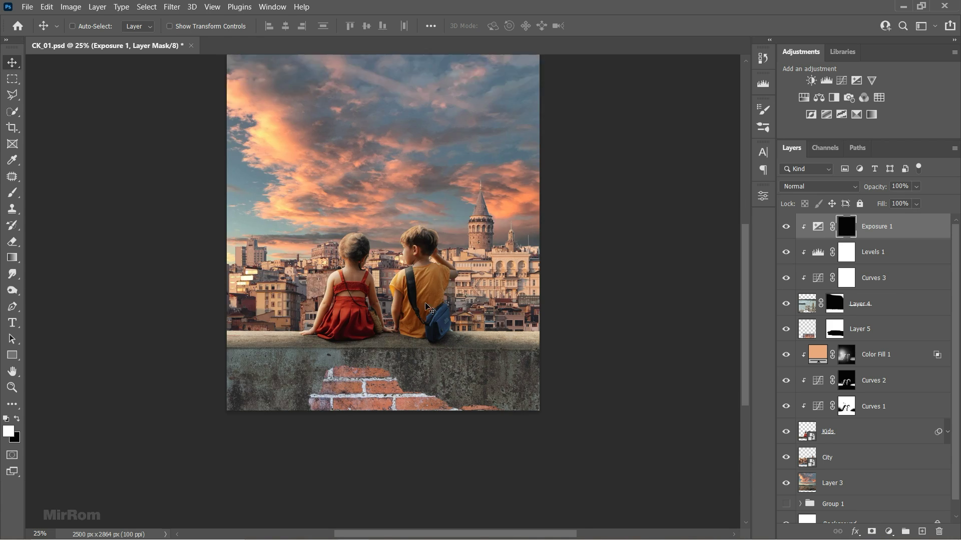
Paint white into the mask with a large soft brush at 39–24% opacity along the wall's bottom and right end
key("b")
left_click(287, 26)
left_click(278, 43)
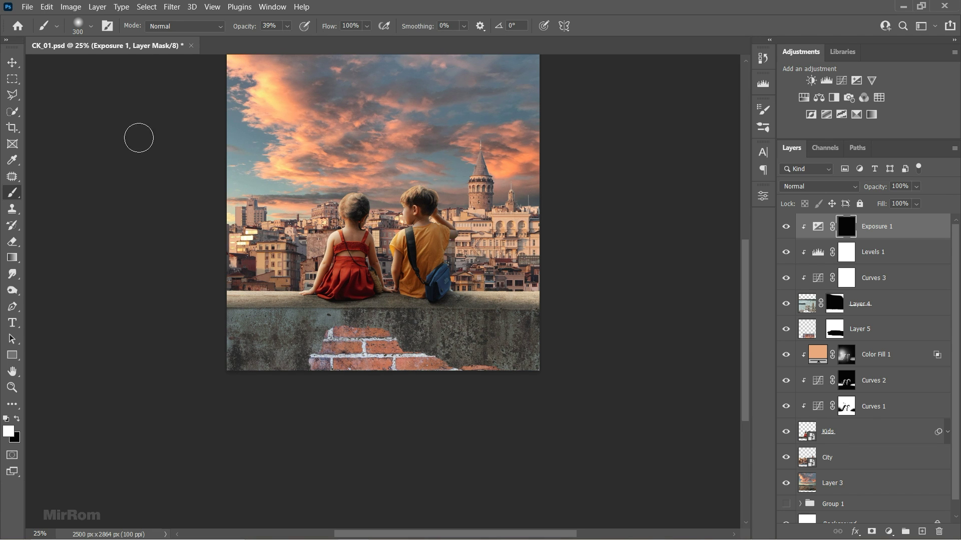
key("bracketright")
key("bracketright")
key("bracketright")
key("bracketright")
key("bracketright")
left_click_drag(700, 415, 148, 392)
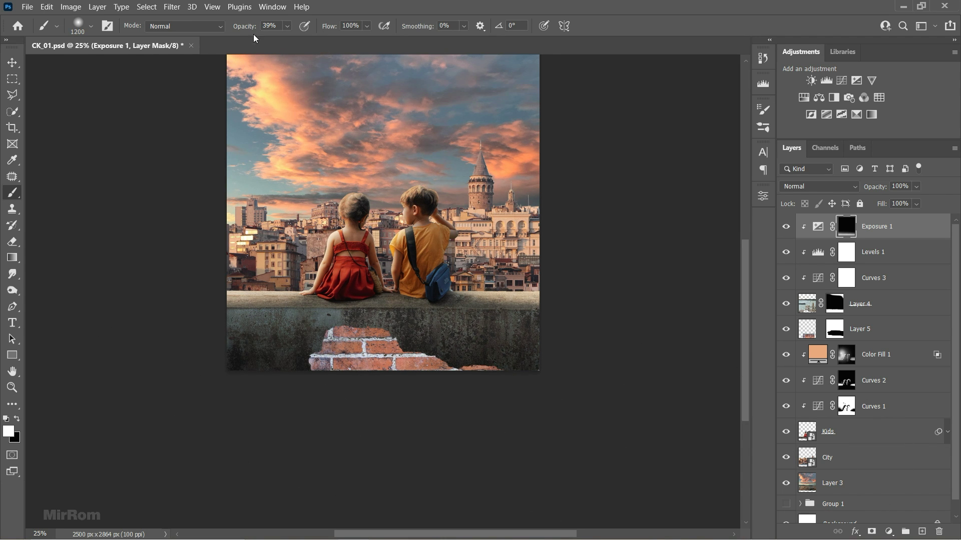
key("2")
key("4")
left_click_drag(614, 326, 75, 280)
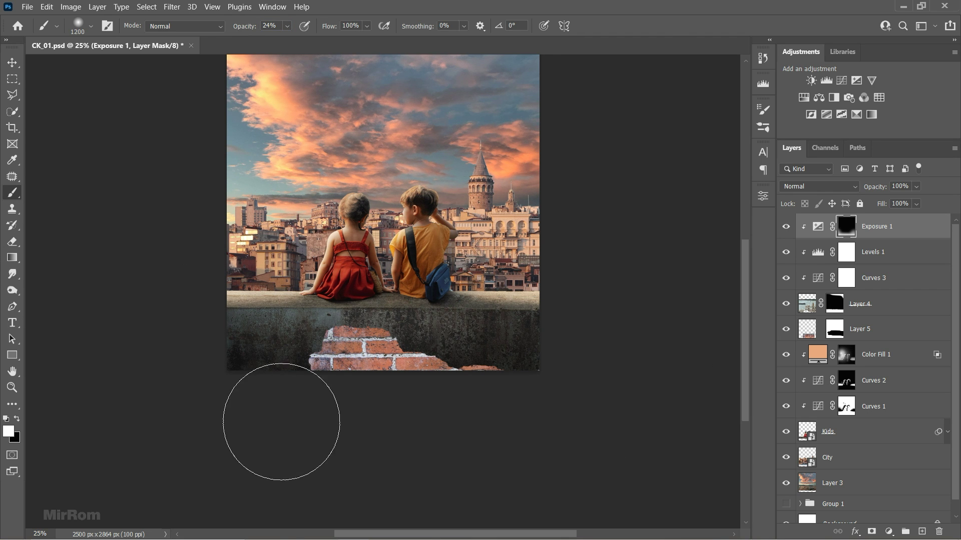
left_click_drag(65, 236, 566, 411)
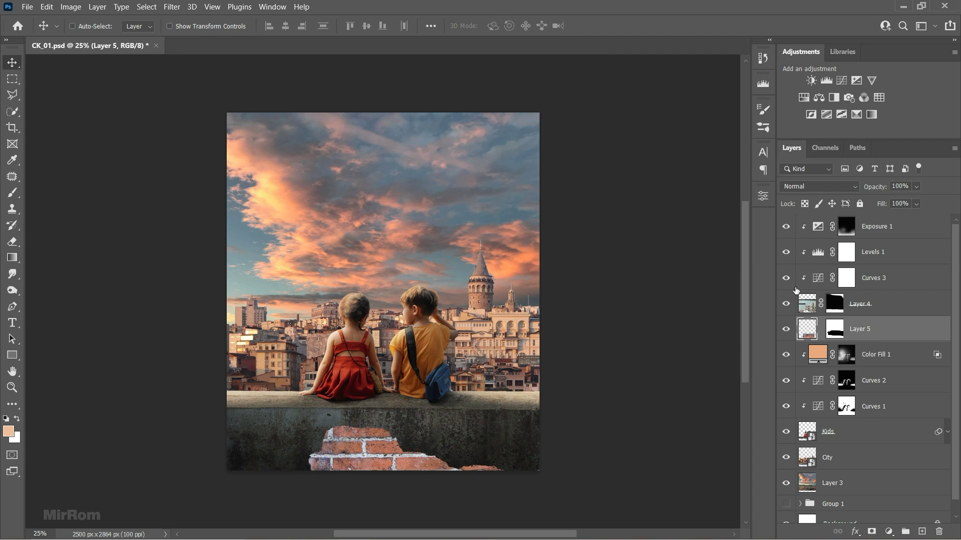
Add a Curves layer clipped to Layer 5 and pull the curve down to darken the bricks
left_click(841, 80)
left_click(655, 440)
left_click_drag(727, 269, 749, 339)
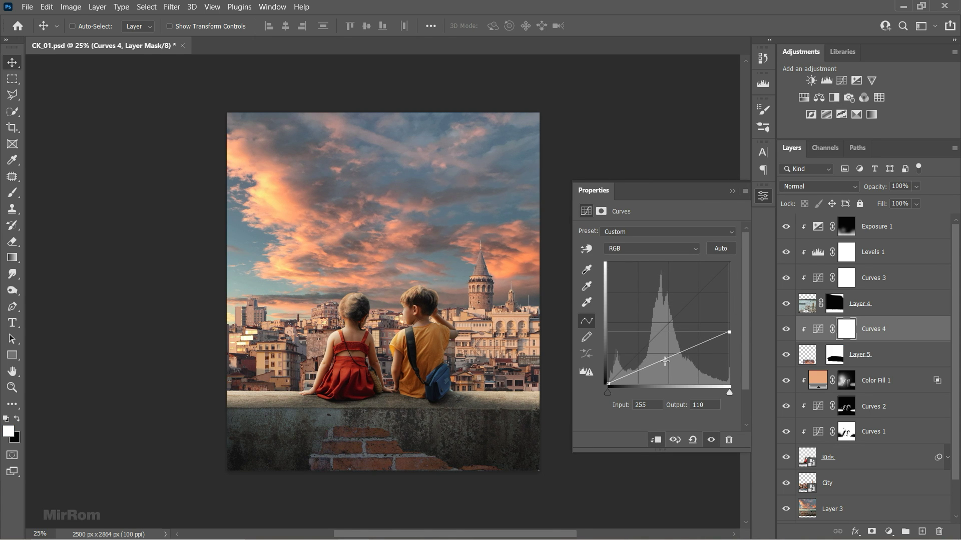
left_click_drag(664, 361, 660, 366)
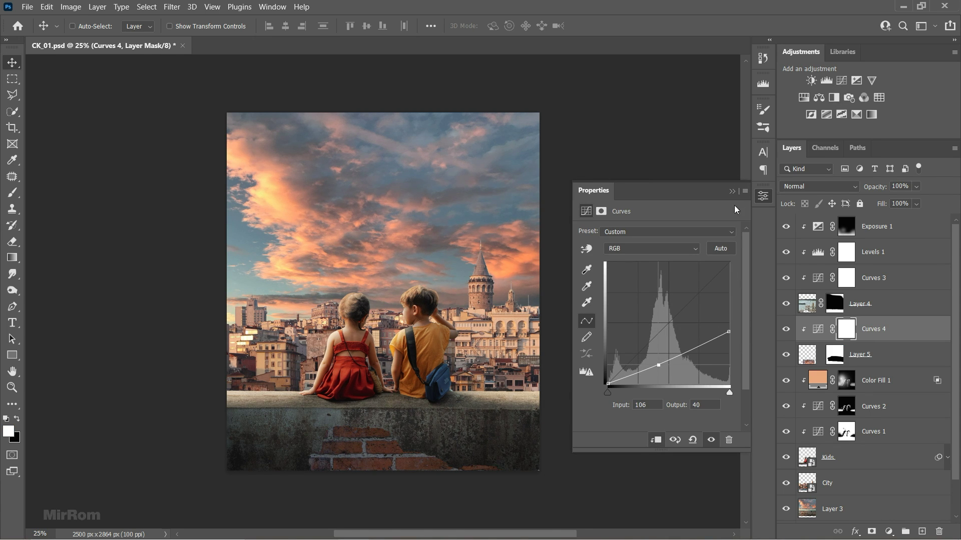
left_click(716, 194)
Add an Exposure layer at -2.56 and invert its mask to hide the darkening
left_click(856, 80)
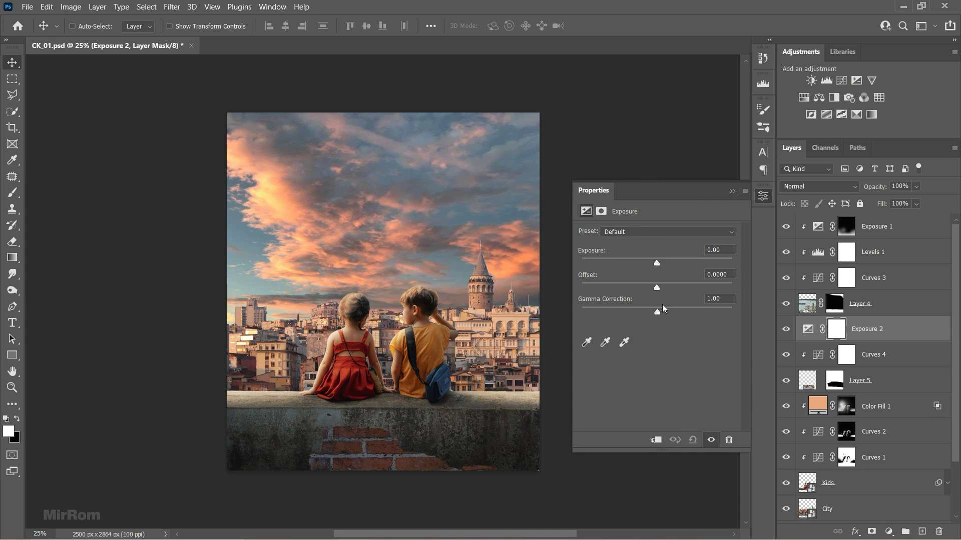
left_click_drag(655, 262, 628, 262)
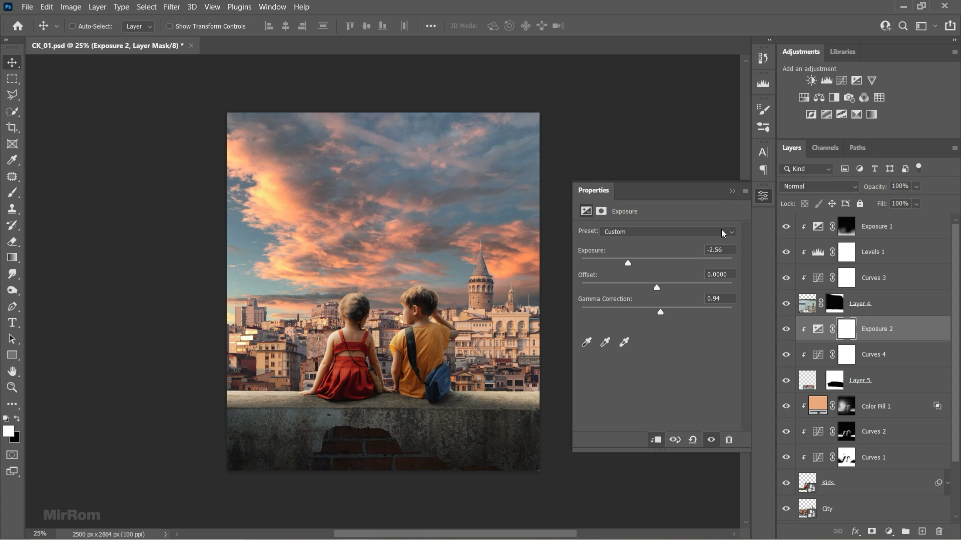
left_click(731, 191)
key("ctrl+i")
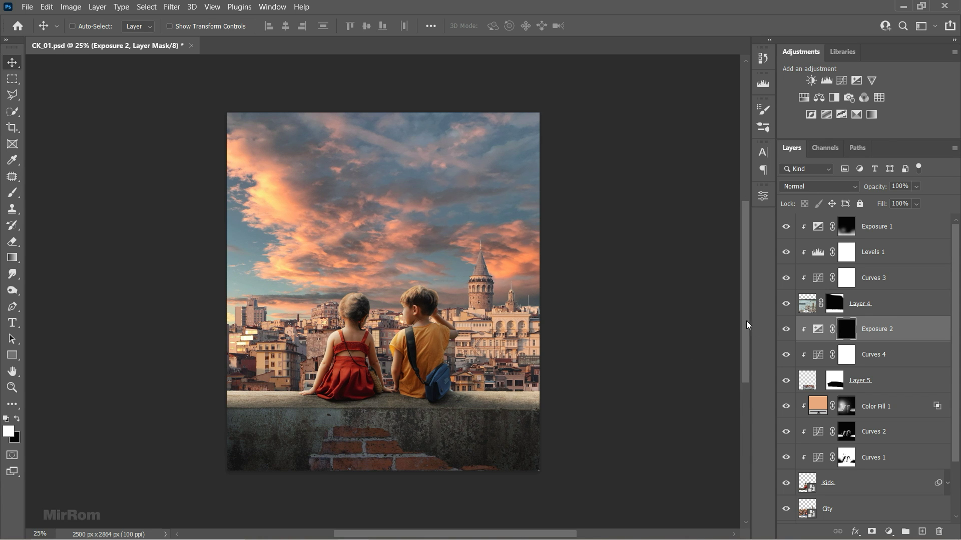
scroll(365, 421, "down", 2)
scroll(351, 410, "up", 1)
Set up a soft 22% opacity brush for the Exposure 2 mask, then create empty Layer 6
key("b")
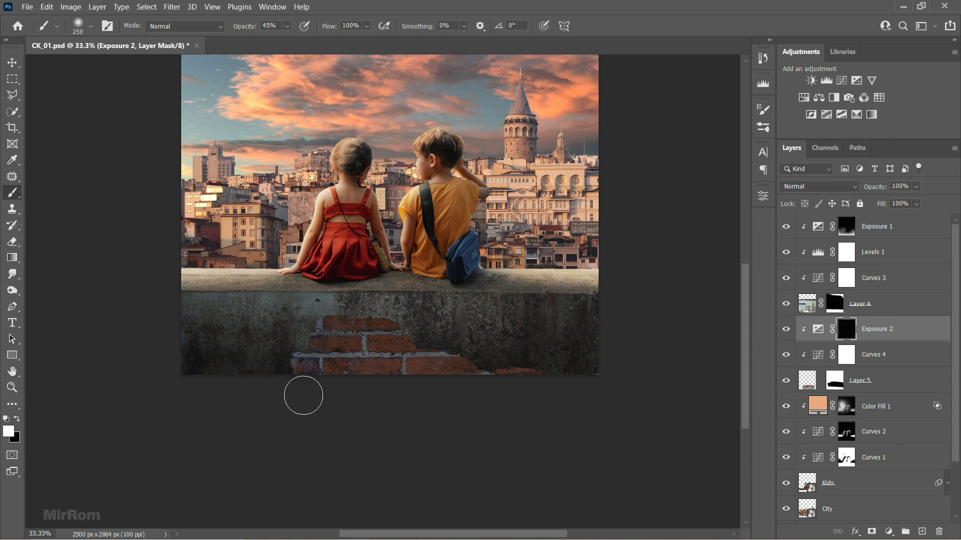
key("bracketright")
key("bracketright")
key("bracketright")
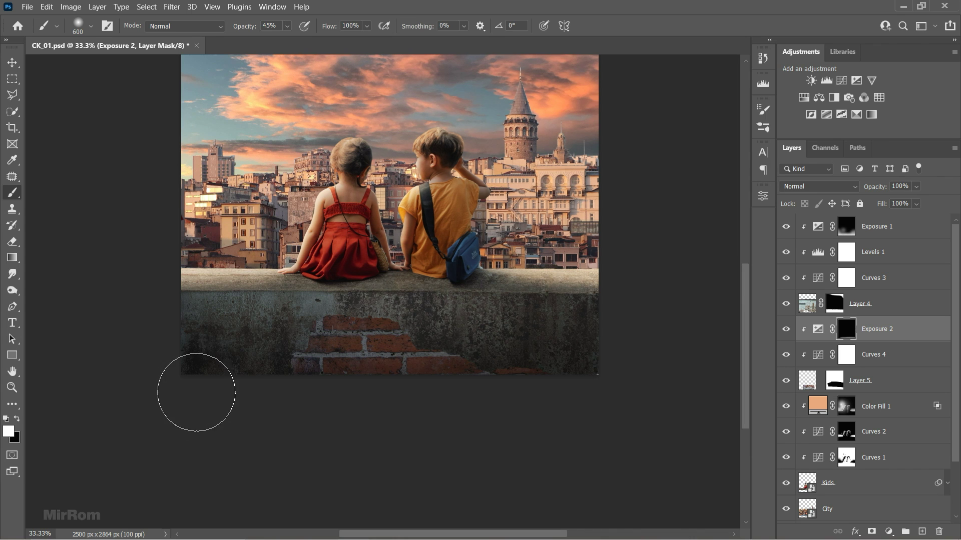
key("bracketright")
key("bracketright")
key("bracketright")
key("bracketleft")
key("bracketleft")
key("bracketleft")
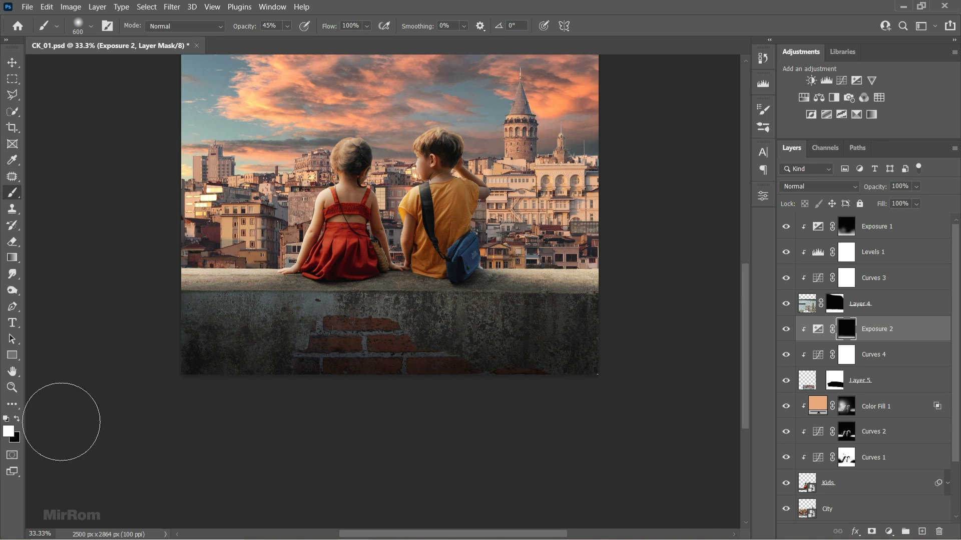
key("x")
key("2")
key("2")
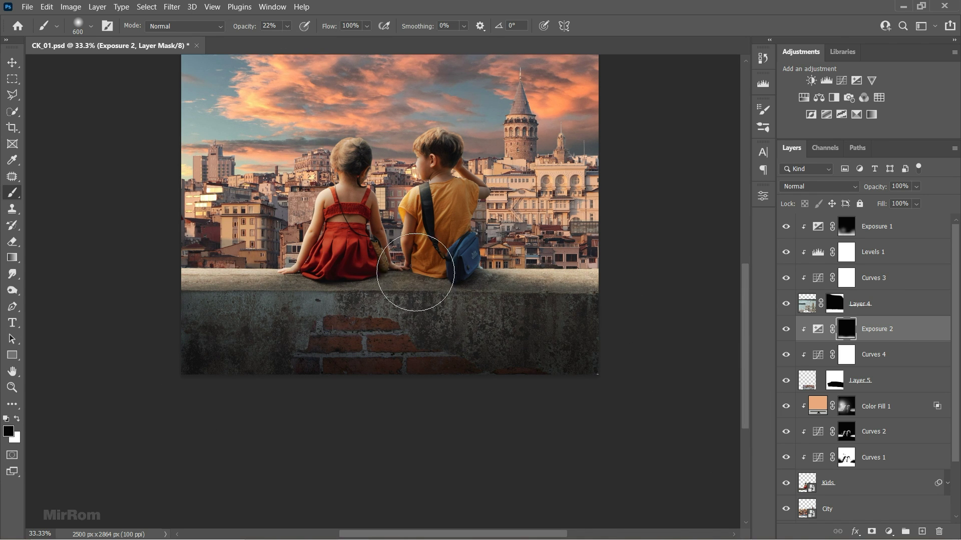
key("v")
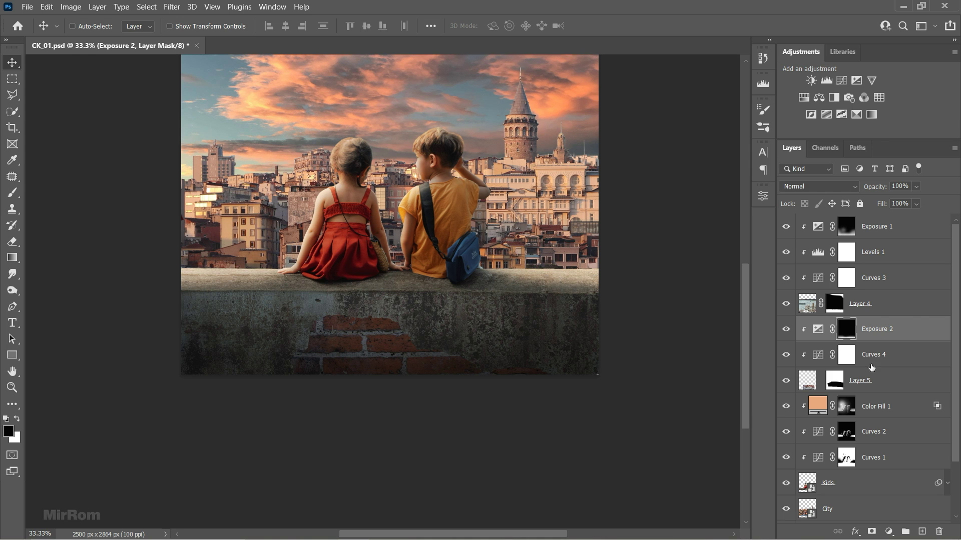
key("ctrl+shift+alt+n")
Set black as the paint colour and a small soft brush at about 59% opacity
key("x")
left_click(8, 432)
type("000000")
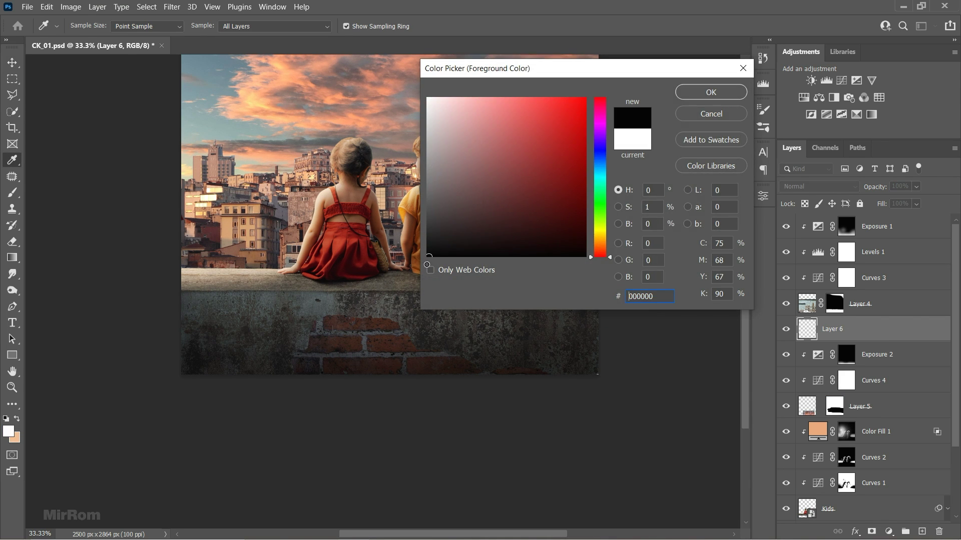
key("Return")
key("b")
left_click(287, 26)
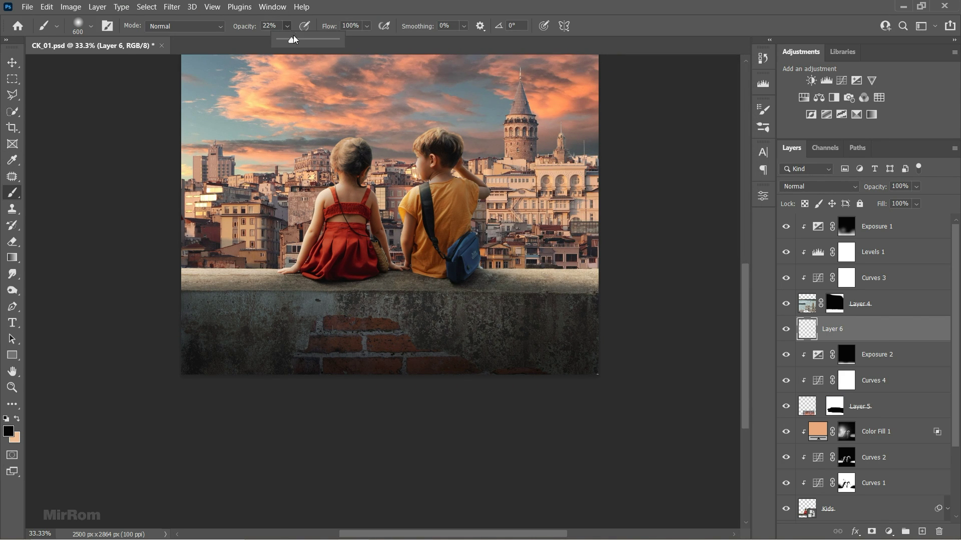
key("bracketleft")
key("bracketleft")
key("bracketleft")
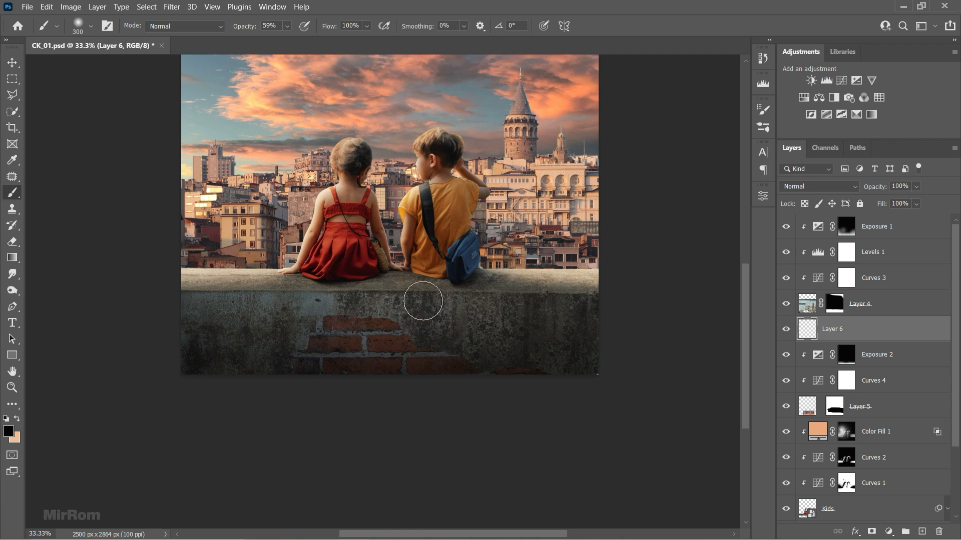
Zoom in and paint soft dark shadows along the brick patch's edges, then zoom back out
left_click(338, 373)
key("bracketleft")
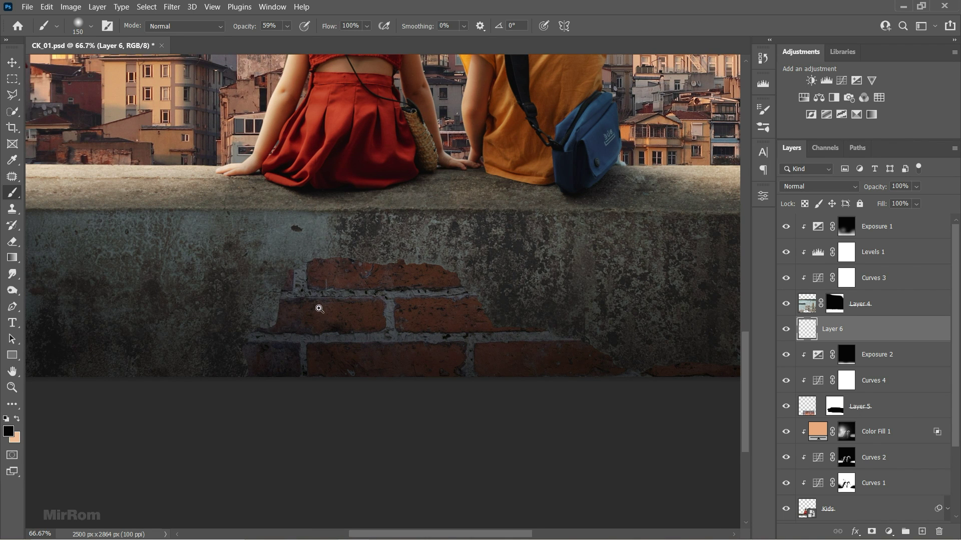
left_click(317, 307)
key("bracketleft")
key("bracketleft")
key("bracketleft")
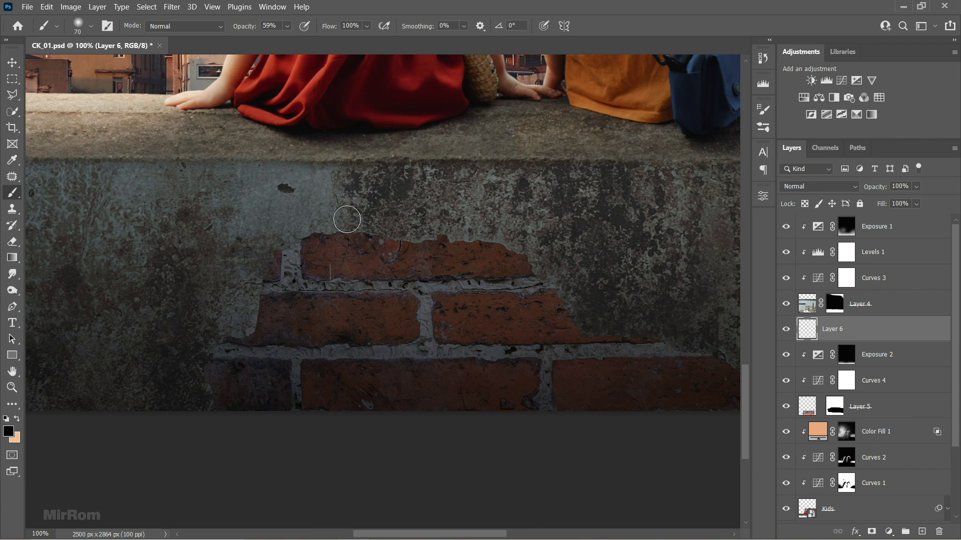
left_click_drag(390, 229, 533, 251)
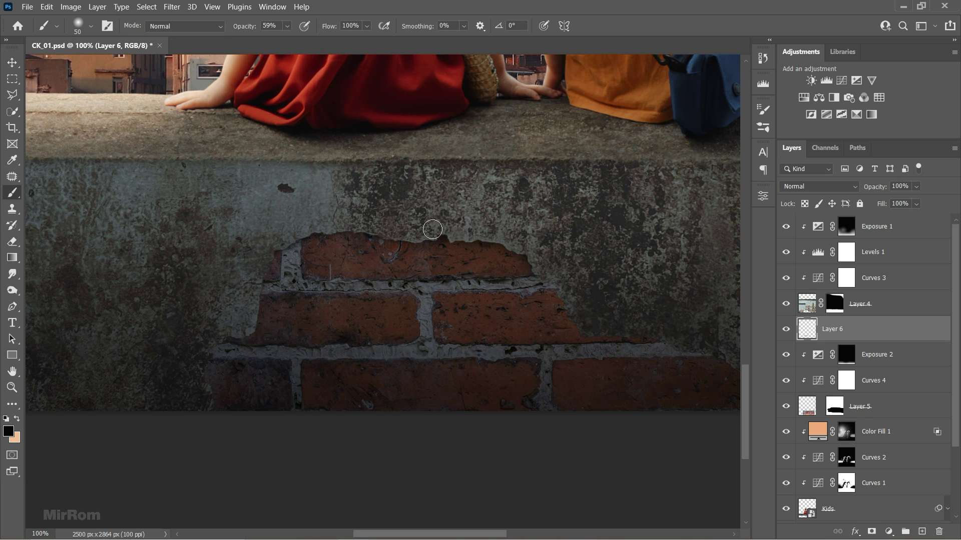
key("bracketleft")
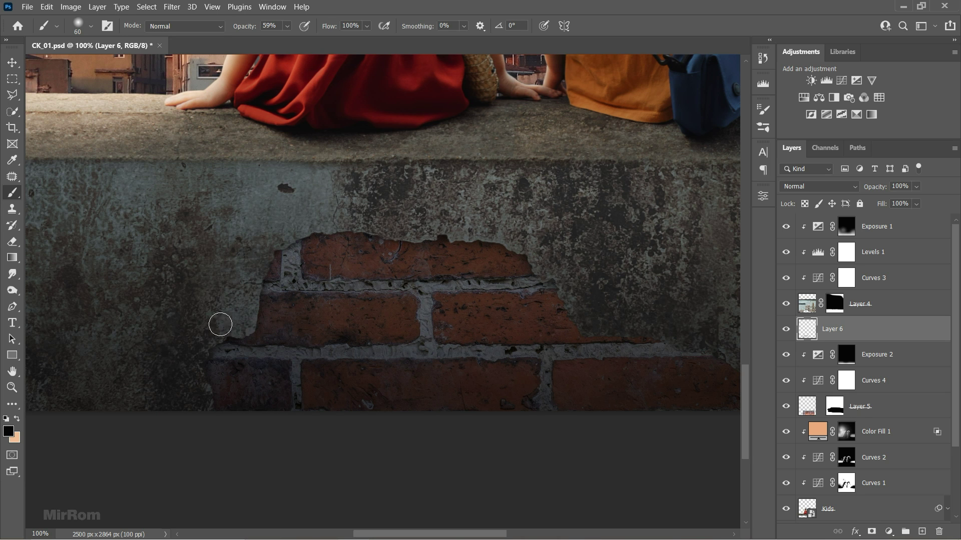
key("bracketleft")
left_click_drag(658, 333, 420, 320)
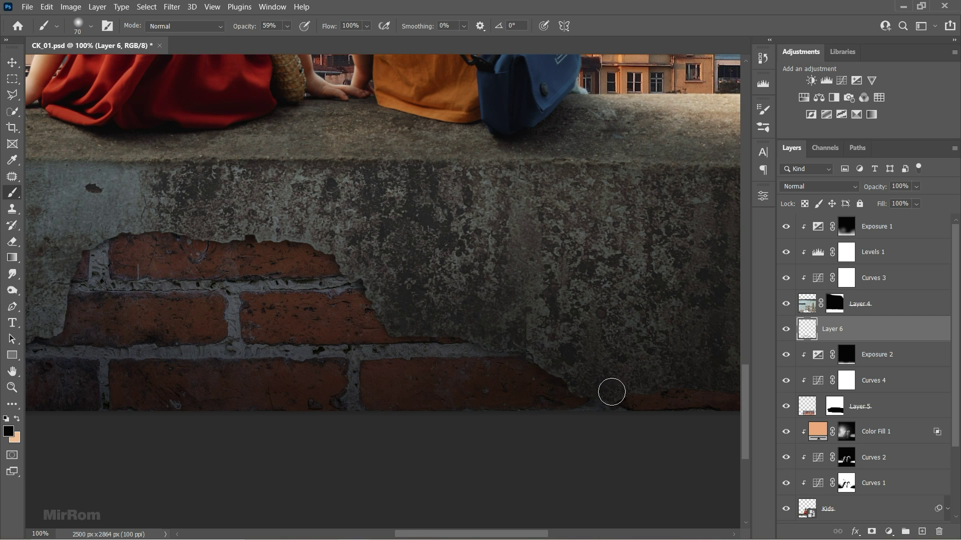
key("bracketright")
scroll(472, 351, "right", 4)
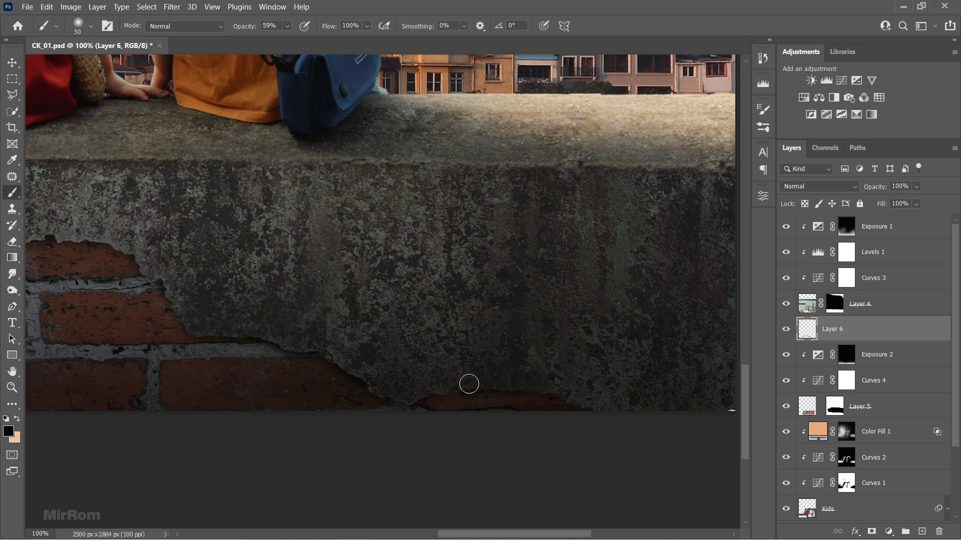
key("ctrl+minus")
key("ctrl+minus")
key("ctrl+minus")
key("ctrl+minus")
Add a Curves layer clipped to sky Layer 3 and bend the curve down to darken it
key("v")
left_click(846, 226)
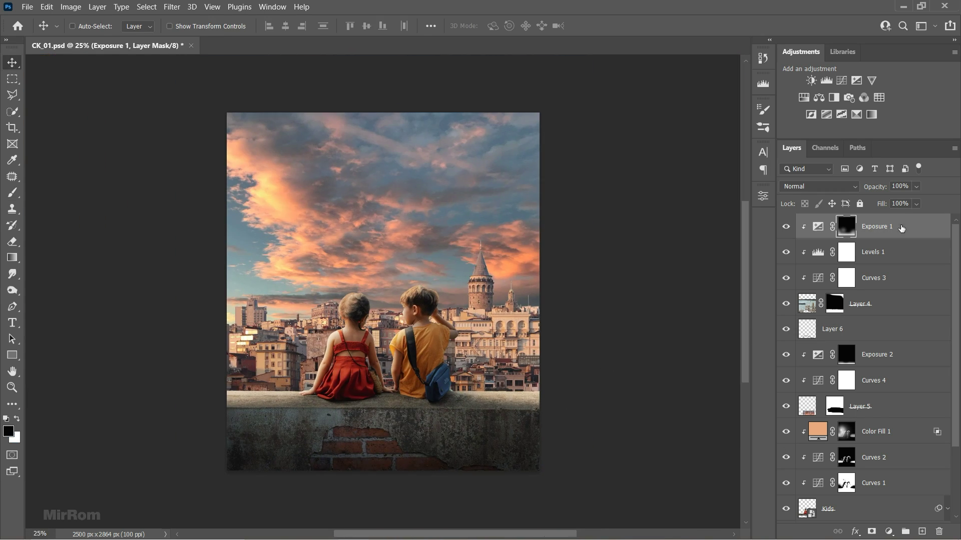
scroll(931, 294, "down", 3)
left_click(845, 464)
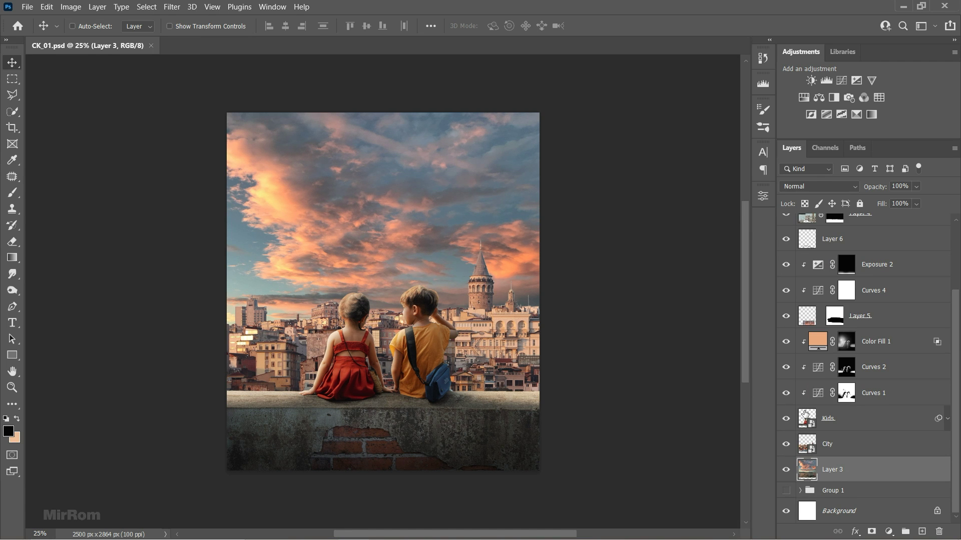
left_click(841, 81)
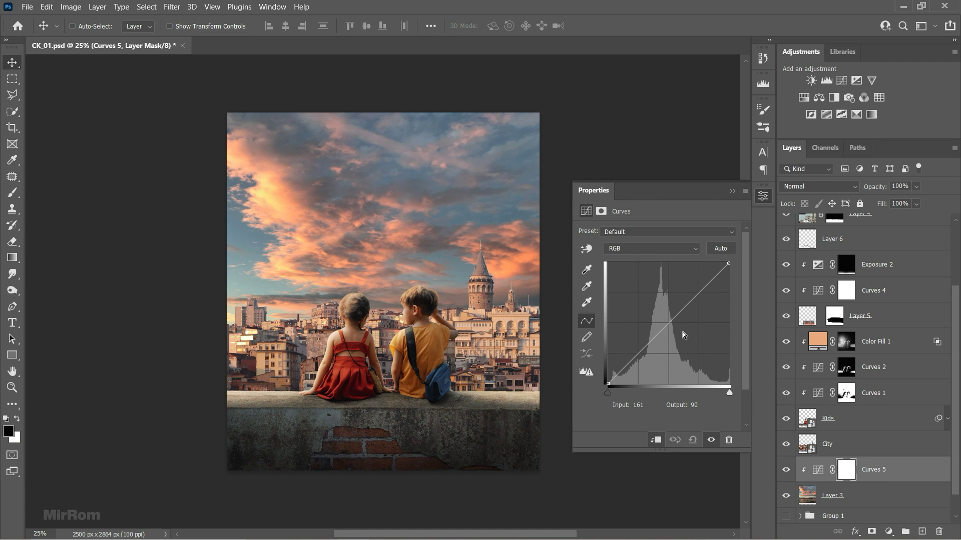
left_click_drag(682, 331, 674, 328)
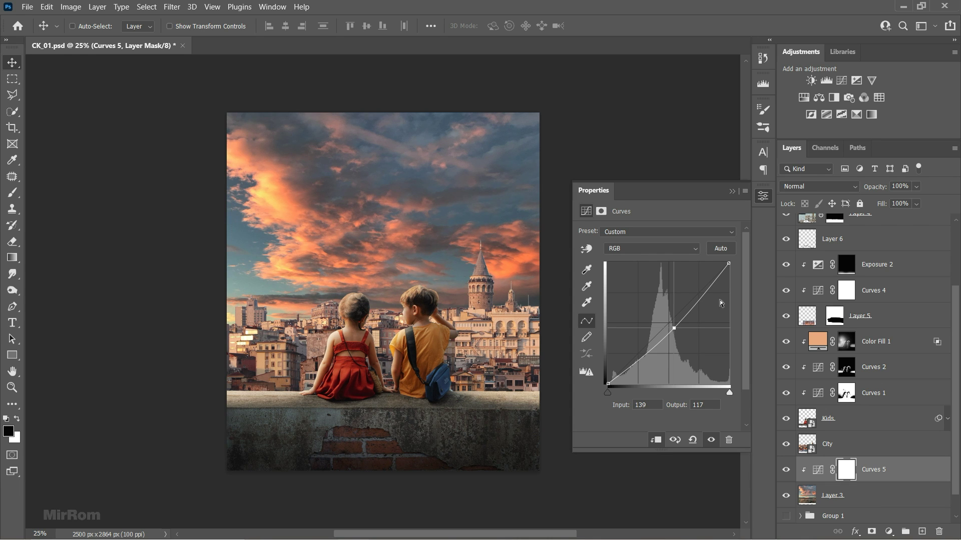
left_click(731, 191)
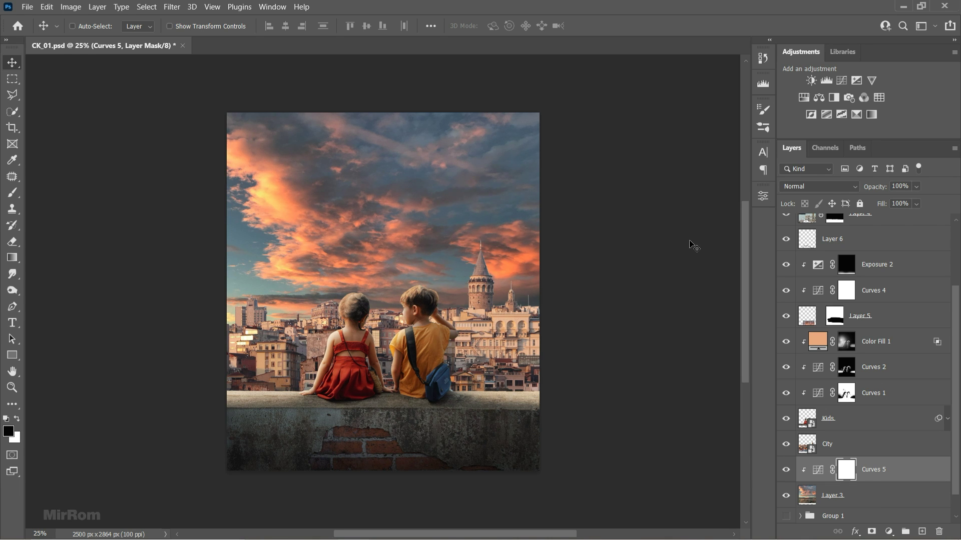
Add a Hue/Saturation layer lowering Yellows saturation to -52
left_click(819, 97)
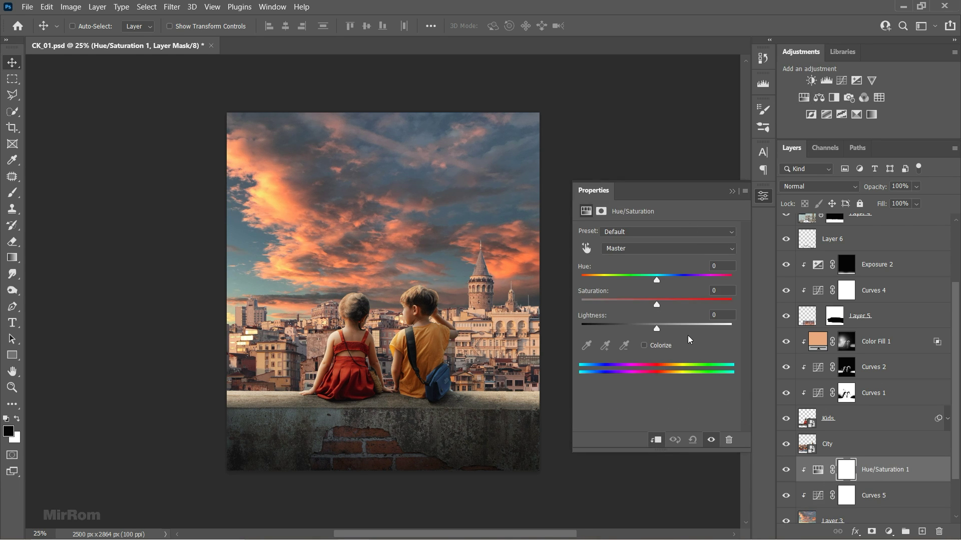
left_click(646, 248)
left_click(645, 277)
left_click_drag(655, 303, 625, 305)
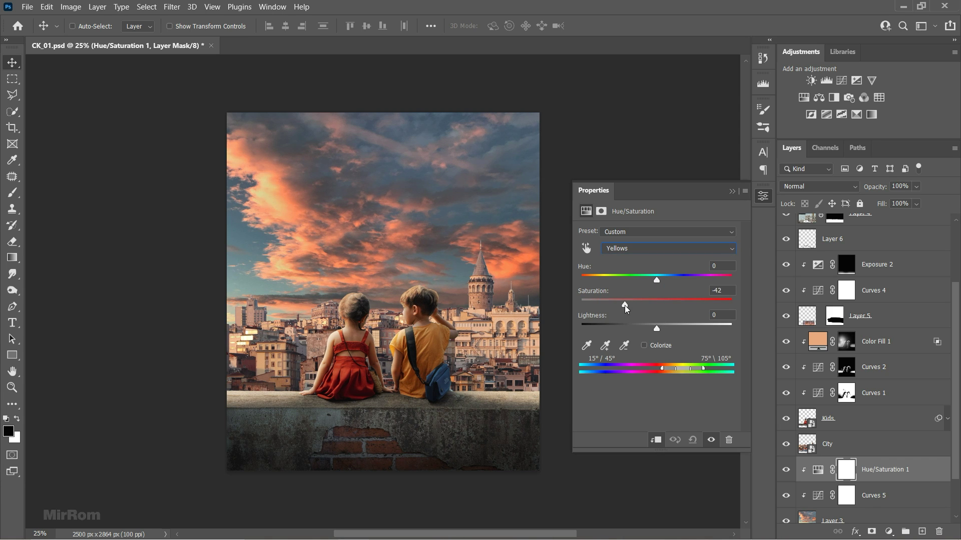
left_click(646, 249)
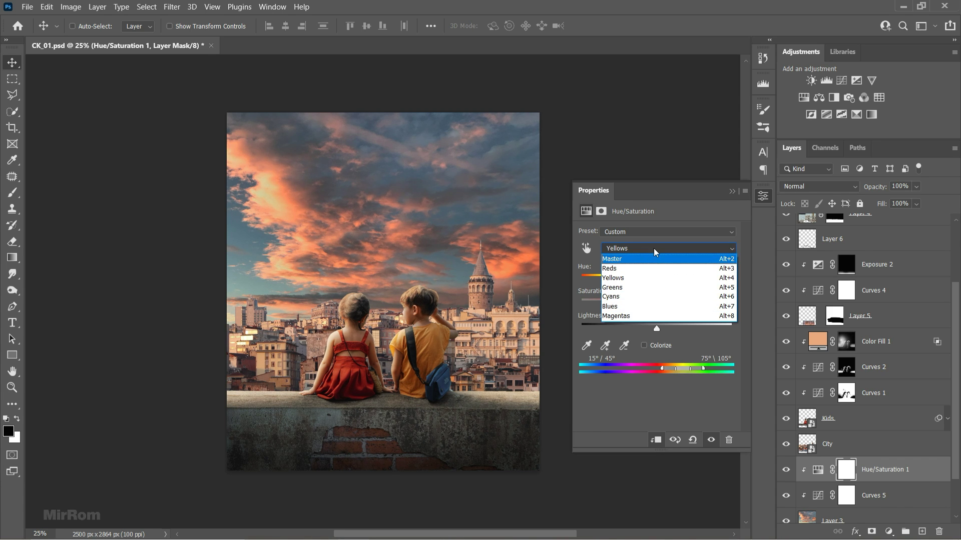
left_click(731, 192)
left_click(731, 192)
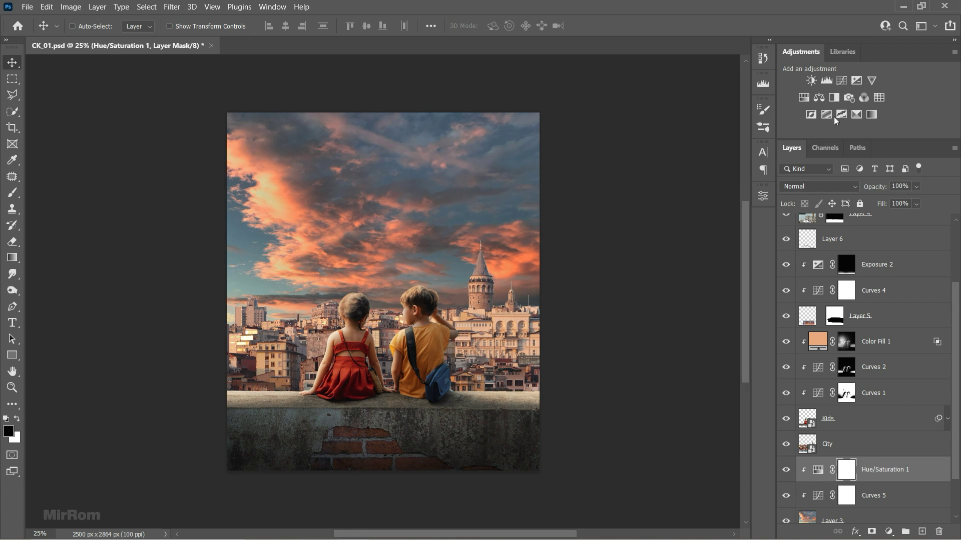
Add a Color Balance layer shifting Shadows to Cyan -15 and Blue +12
left_click(819, 97)
left_click(654, 233)
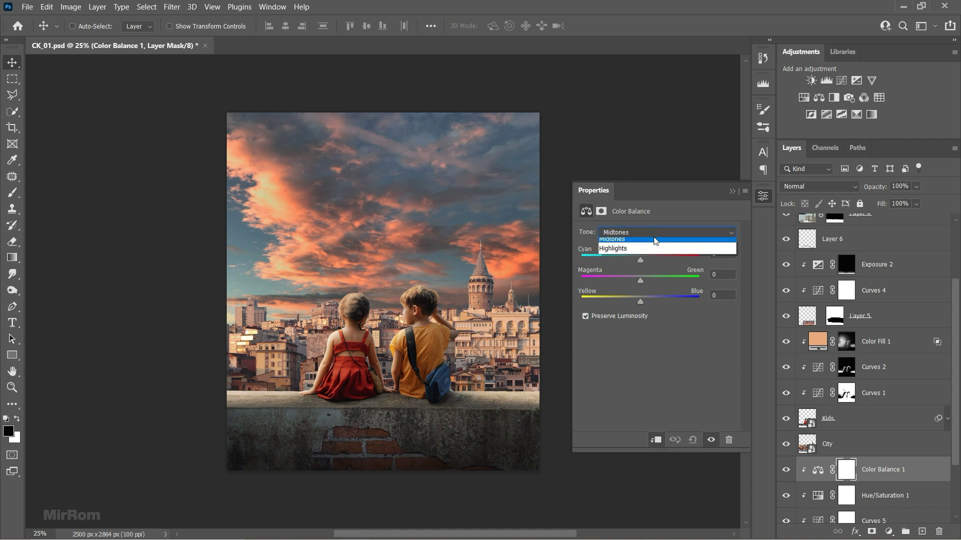
left_click(650, 239)
left_click_drag(639, 260, 635, 260)
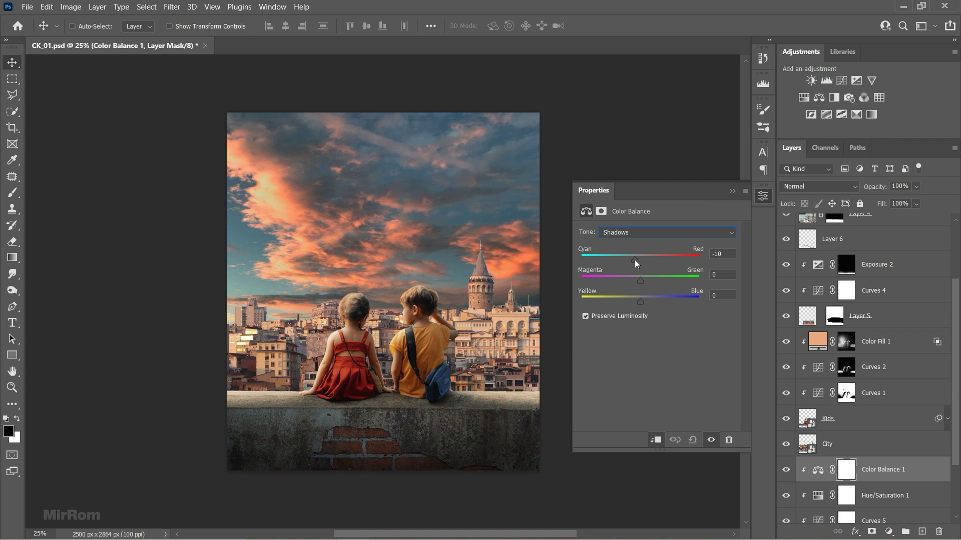
left_click_drag(640, 302, 647, 304)
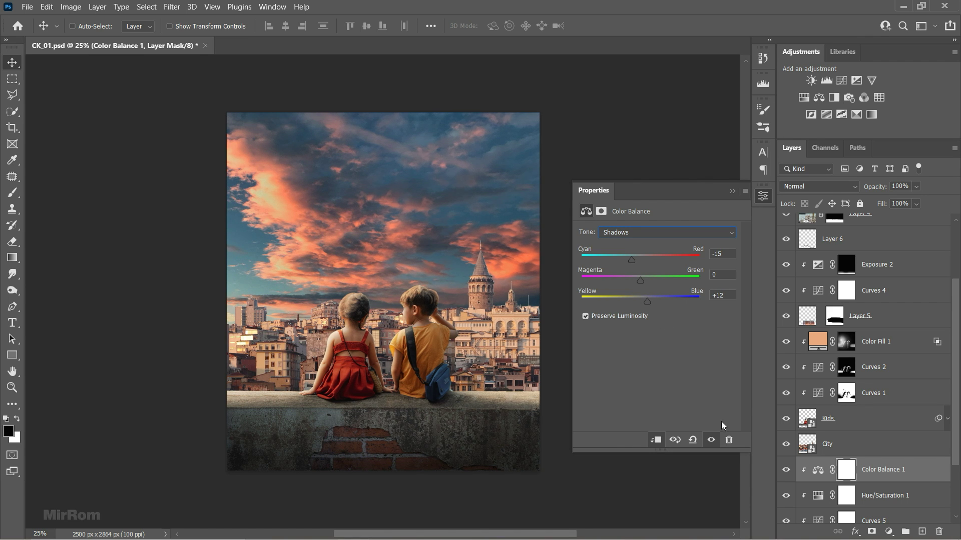
left_click(730, 192)
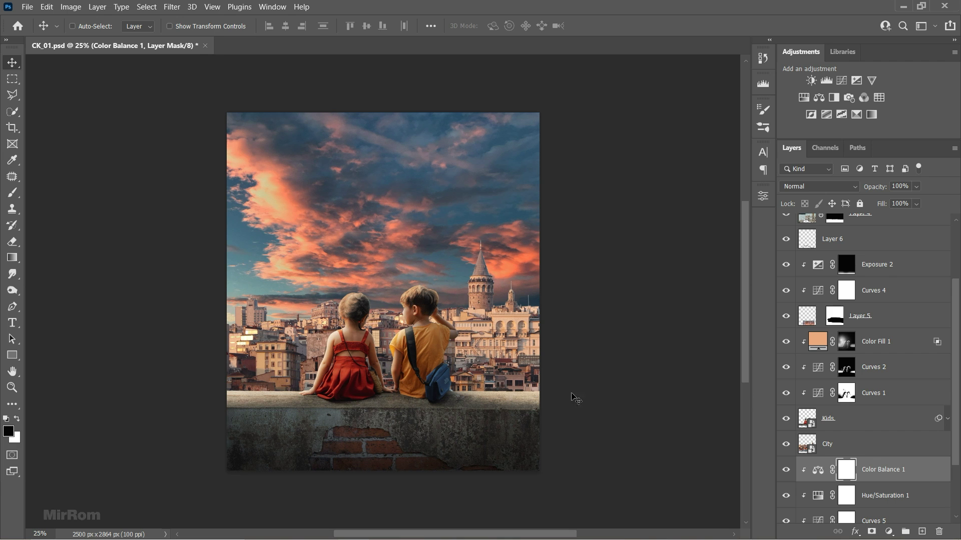
Choose a peach foreground colour and add a peach Solid Color fill layer
left_click(817, 470)
key("x")
left_click(8, 430)
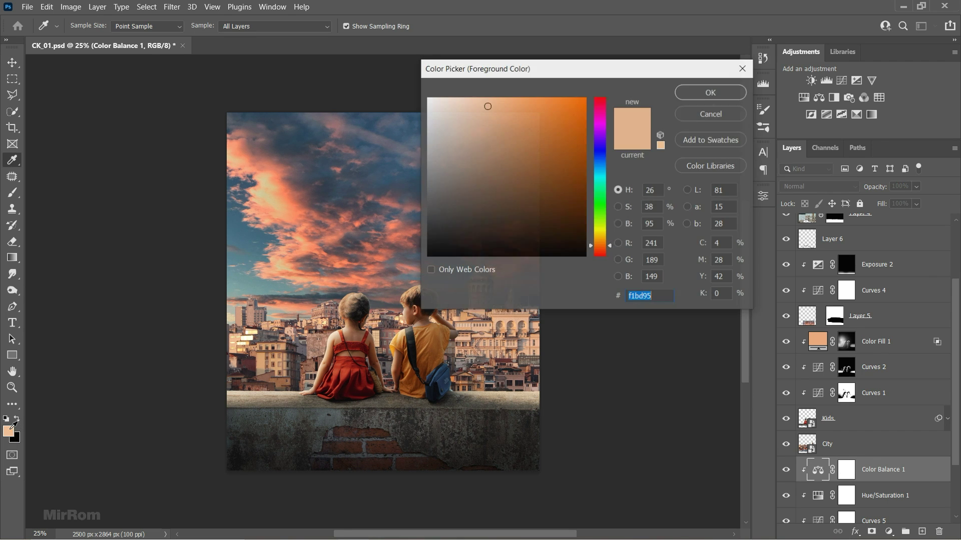
left_click(658, 296)
left_click(710, 92)
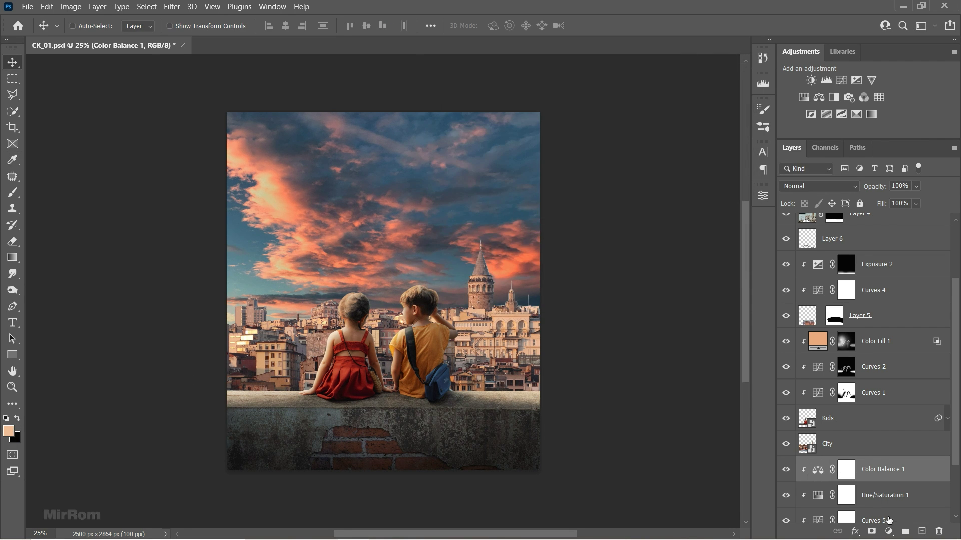
left_click(889, 531)
left_click(883, 309)
left_click(708, 95)
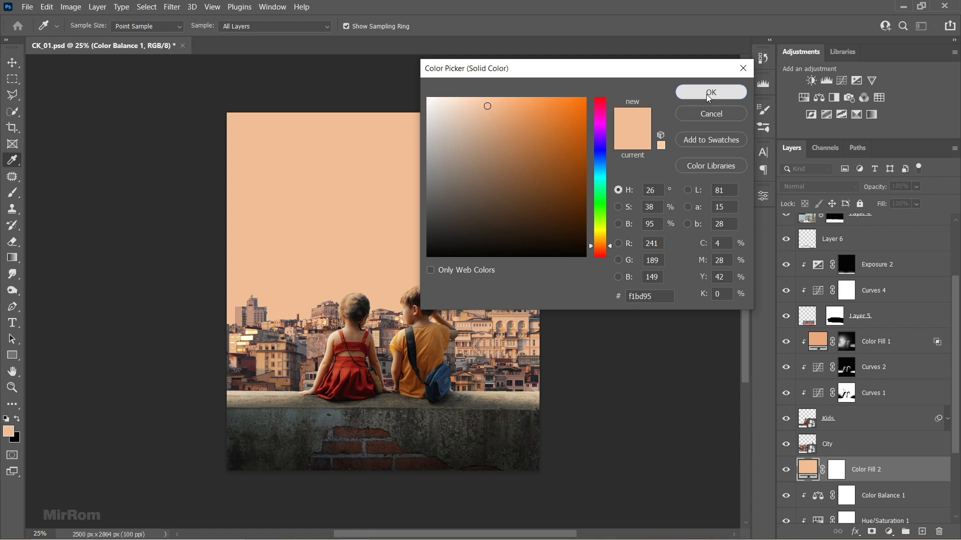
Invert the peach fill's mask and set up a large white brush at 21% opacity
left_click(838, 472)
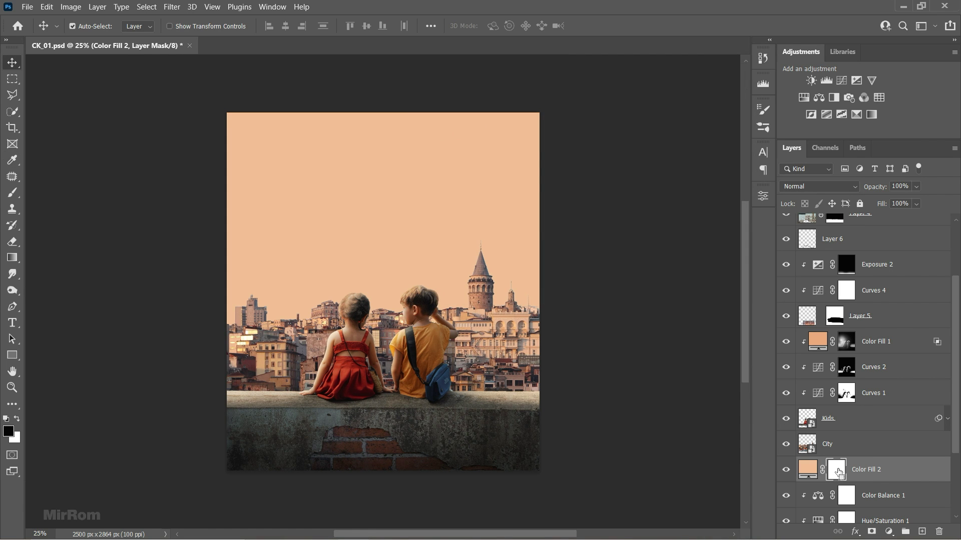
key("ctrl+i")
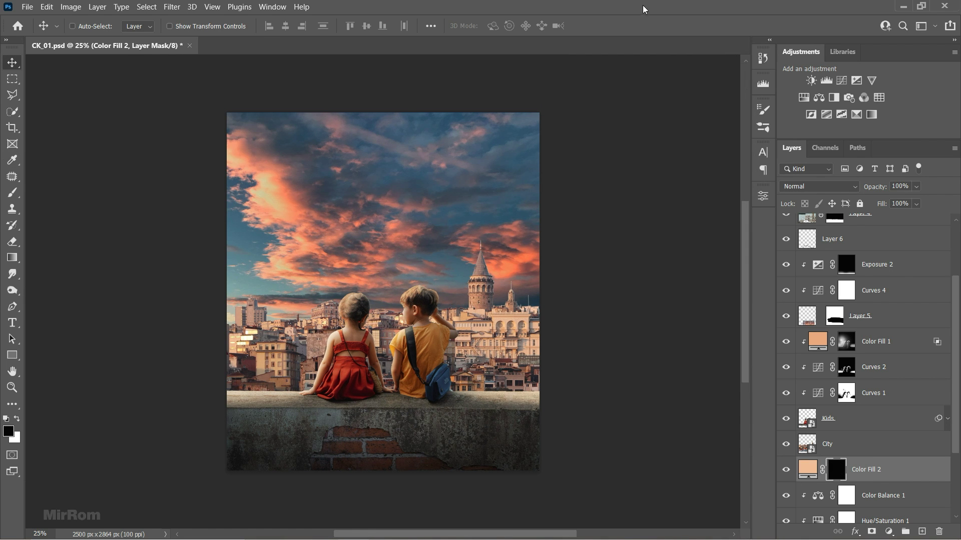
key("b")
key("x")
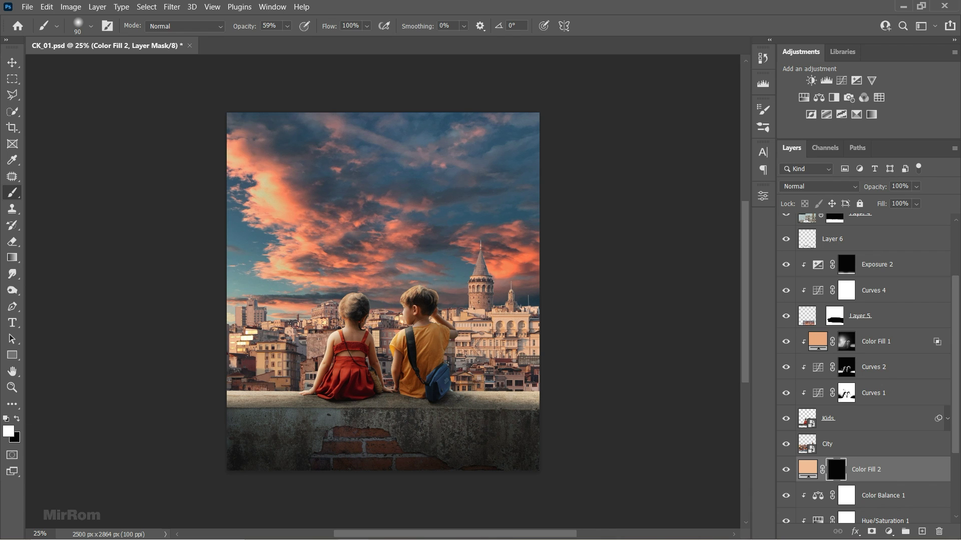
left_click(287, 26)
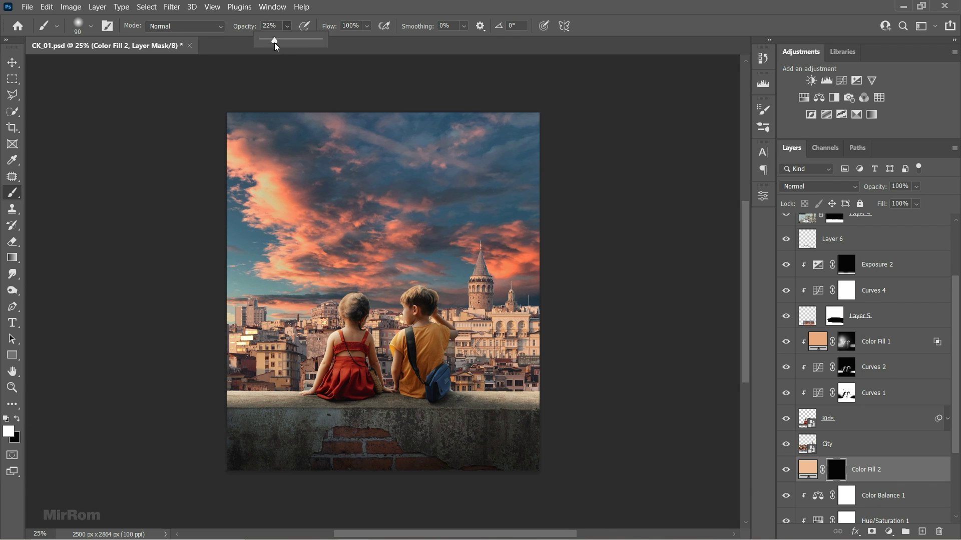
left_click_drag(274, 43, 273, 44)
key("bracketright")
key("bracketright")
key("bracketright")
key("bracketright")
key("bracketright")
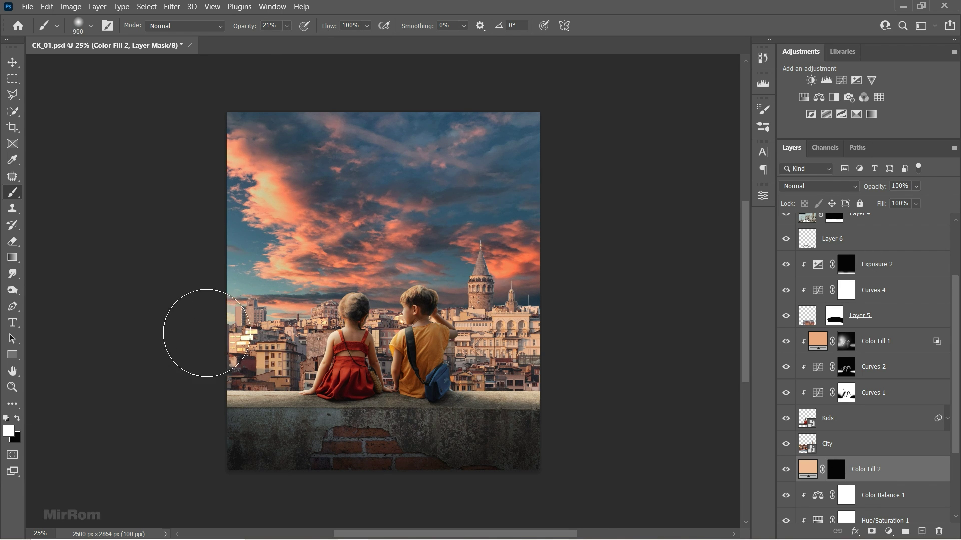
key("bracketright")
key("bracketright")
key("bracketright")
key("bracketright")
key("bracketright")
Paint the peach glow across the sky, horizon buildings and left edge of the sky
mouse_move(622, 343)
left_mouse_down()
mouse_move(225, 301)
mouse_move(630, 332)
mouse_move(90, 332)
left_mouse_up()
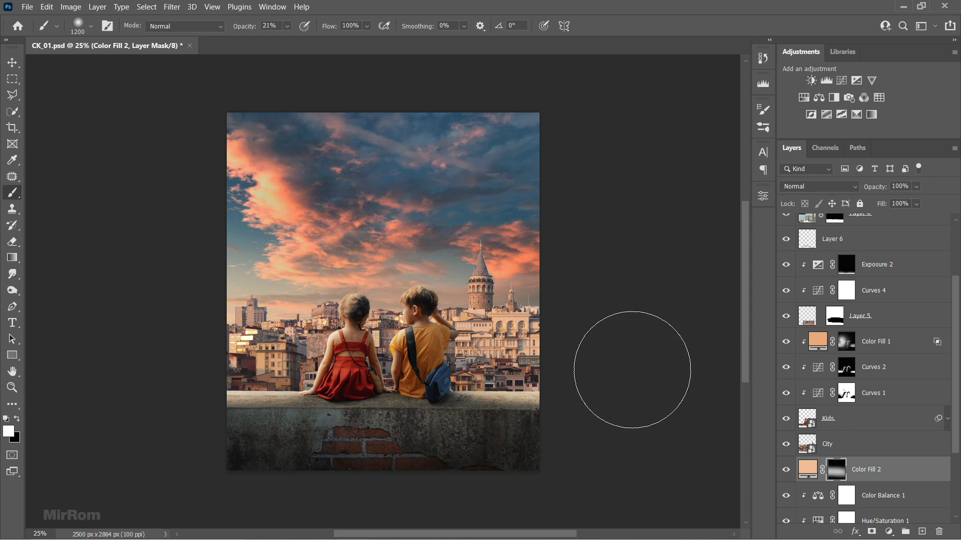
left_click_drag(647, 311, 406, 399)
right_click(406, 399)
key("Escape")
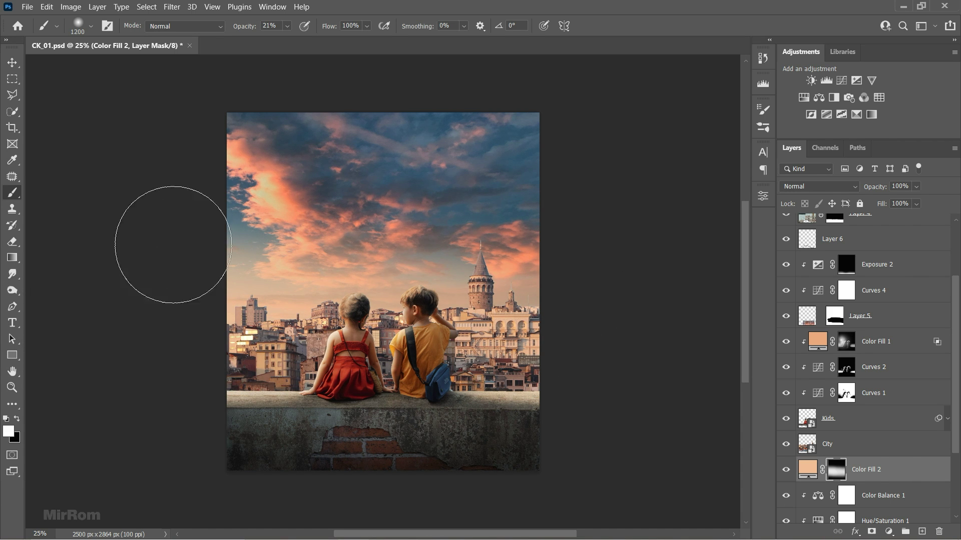
left_click_drag(133, 262, 622, 278)
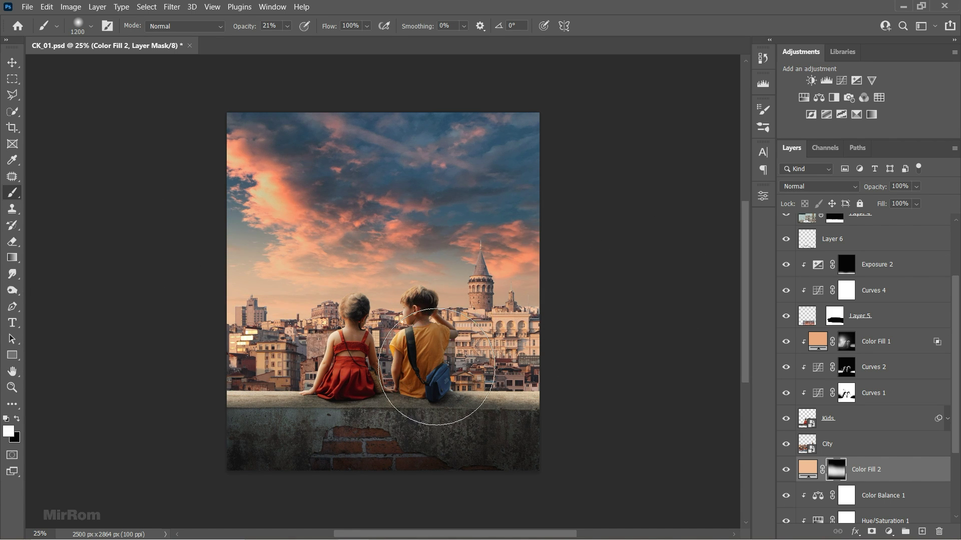
key("v")
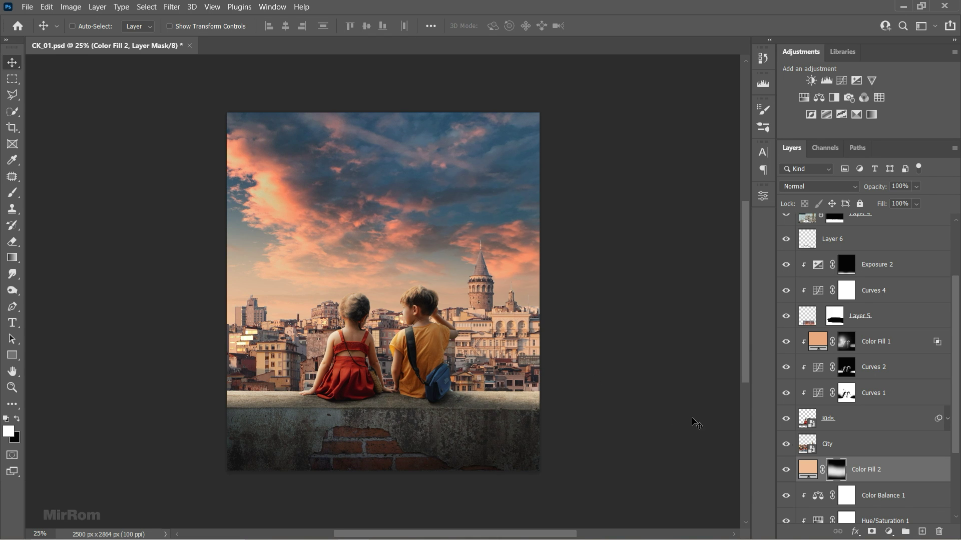
Add a near-white Solid Color fill layer blended as Soft Light
left_click(889, 531)
left_click(870, 313)
left_click(428, 99)
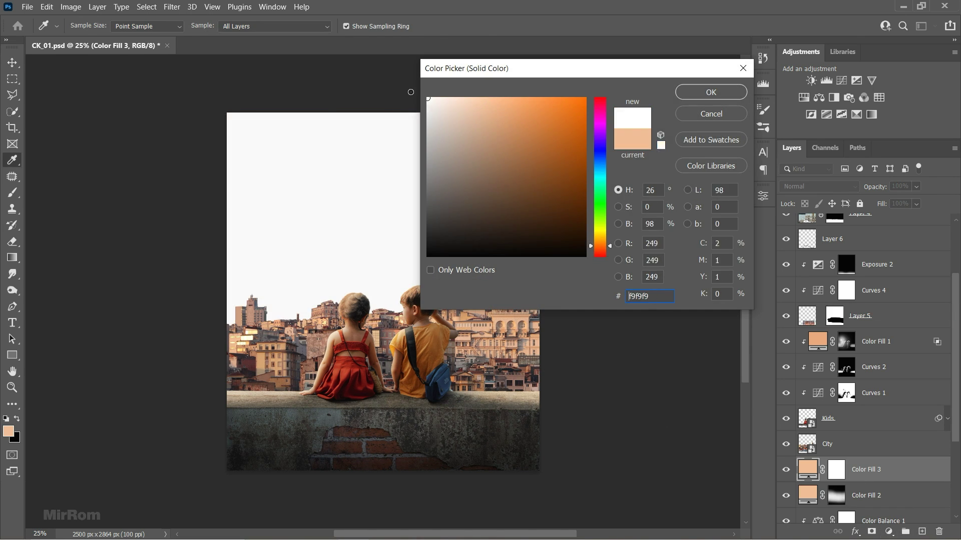
left_click(711, 92)
left_click(807, 187)
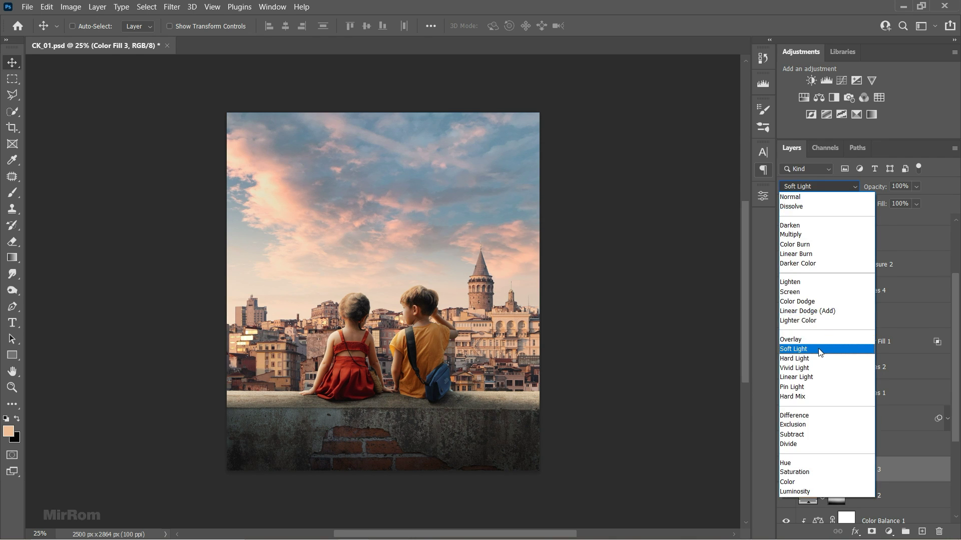
left_click(819, 349)
Paint the white fill's mask into the sky and set the layer opacity to 83%
left_click(835, 473)
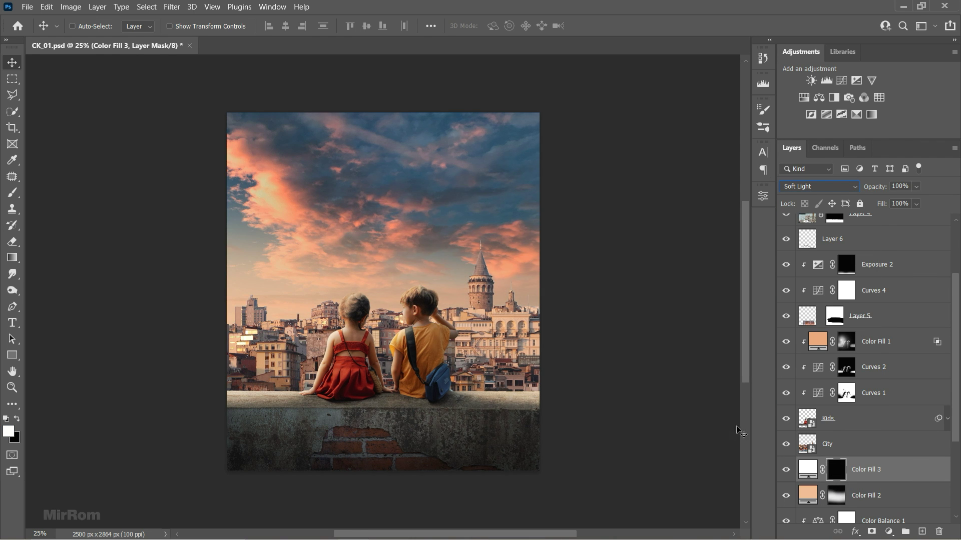
key("b")
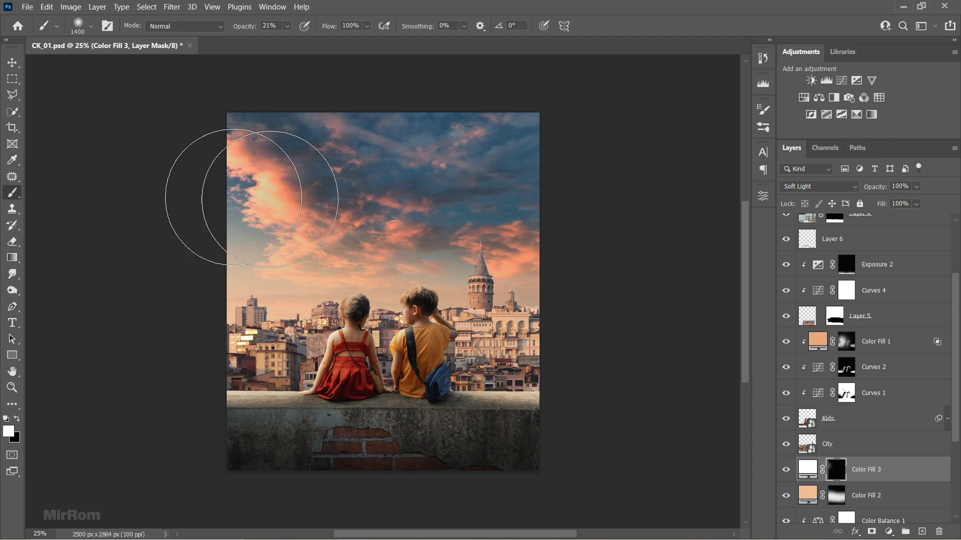
mouse_move(380, 221)
left_mouse_down()
mouse_move(500, 220)
mouse_move(433, 198)
left_mouse_up()
key("bracketleft")
key("bracketleft")
key("bracketleft")
key("bracketright")
key("bracketright")
key("bracketright")
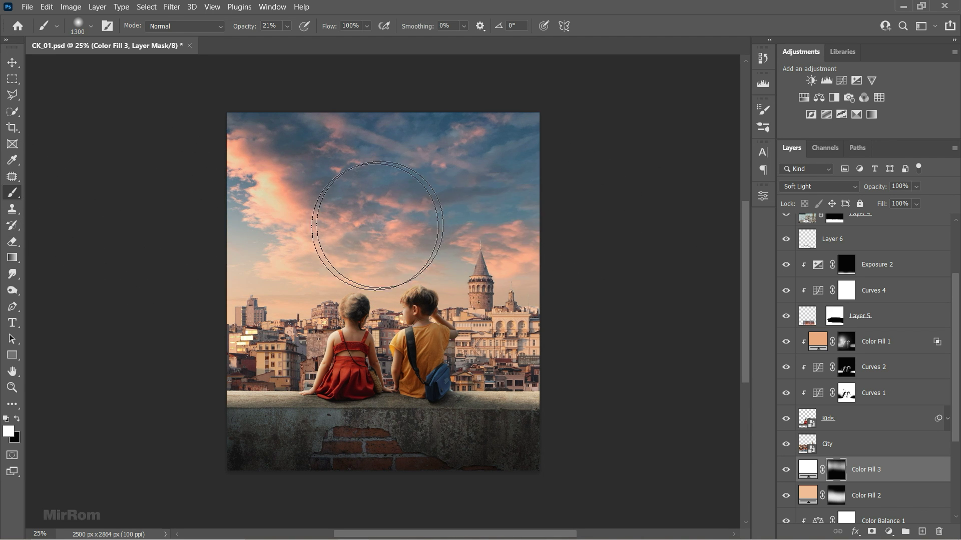
key("bracketleft")
key("bracketleft")
key("bracketleft")
left_click(915, 204)
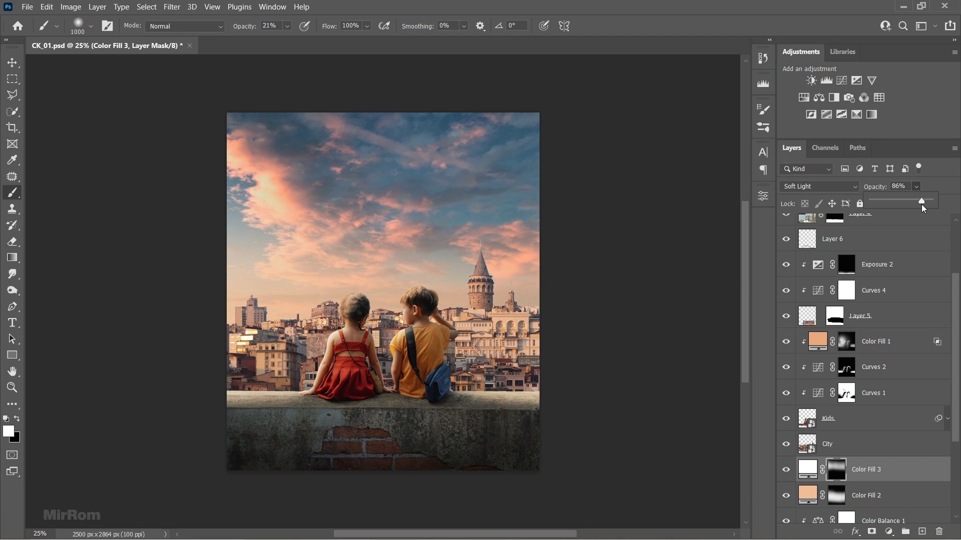
Save the document and turn the City skyline layer's visibility back on
key("v")
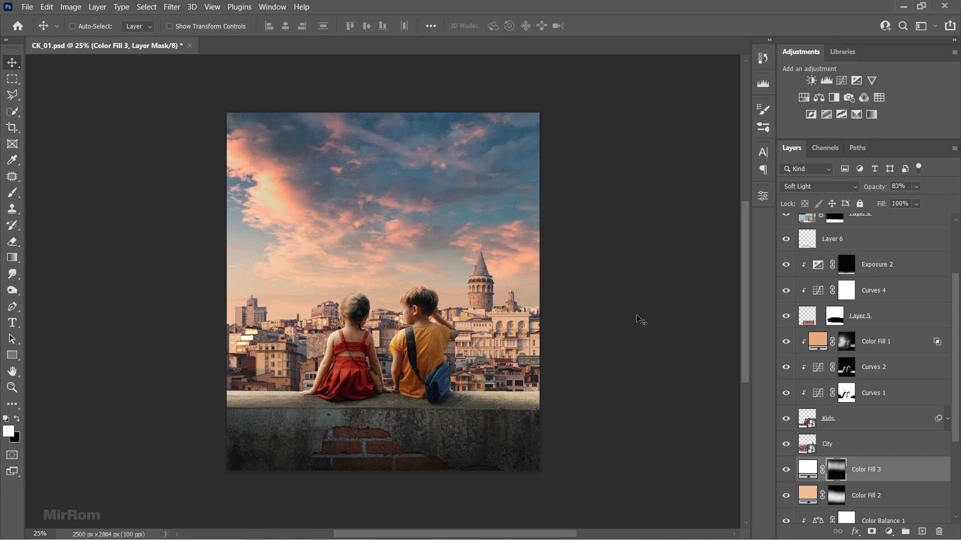
left_click(805, 469)
key("ctrl+s")
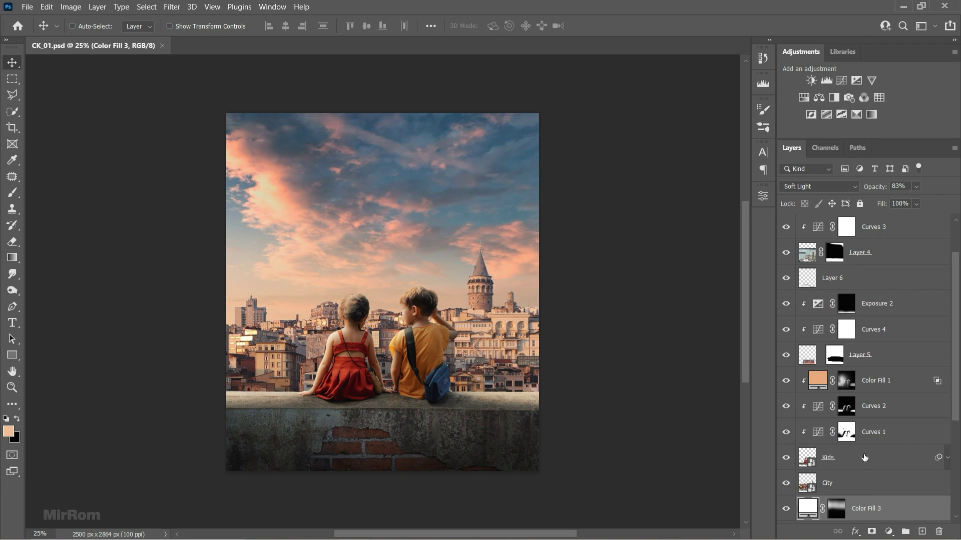
scroll(957, 428, "down", 1)
scroll(956, 428, "down", 3)
left_click(844, 341)
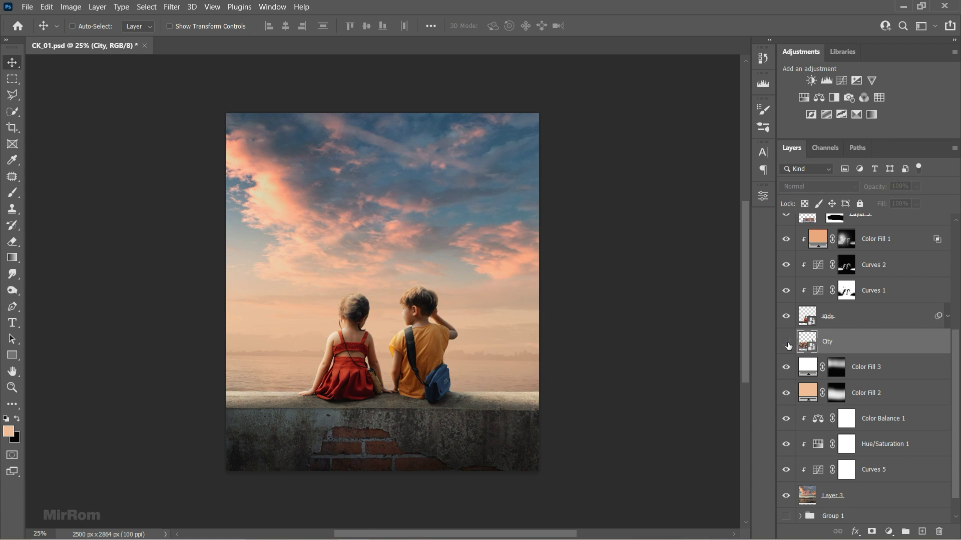
Open Stocks.psd and drag its Birds layer into the CK_01 composite
left_click(27, 7)
left_click(35, 30)
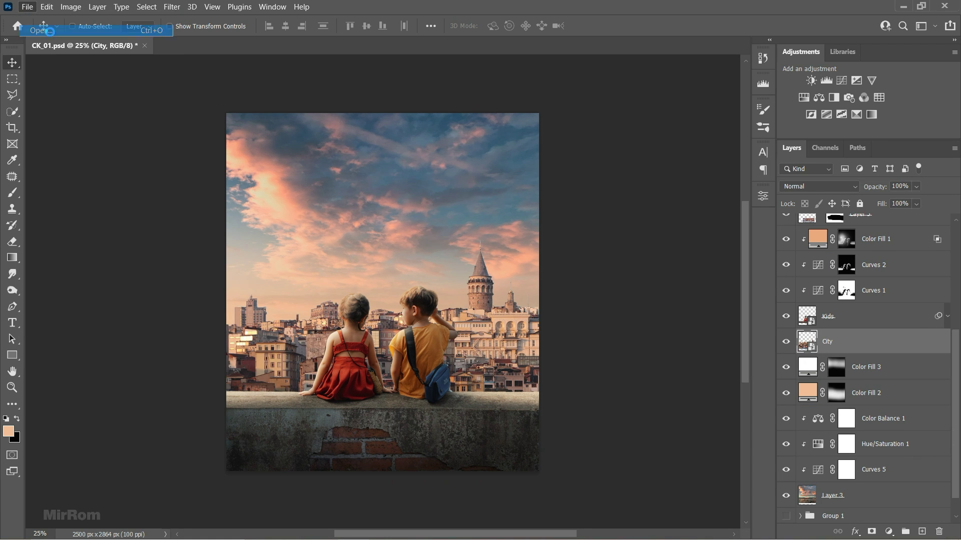
left_click(494, 303)
double_click(495, 303)
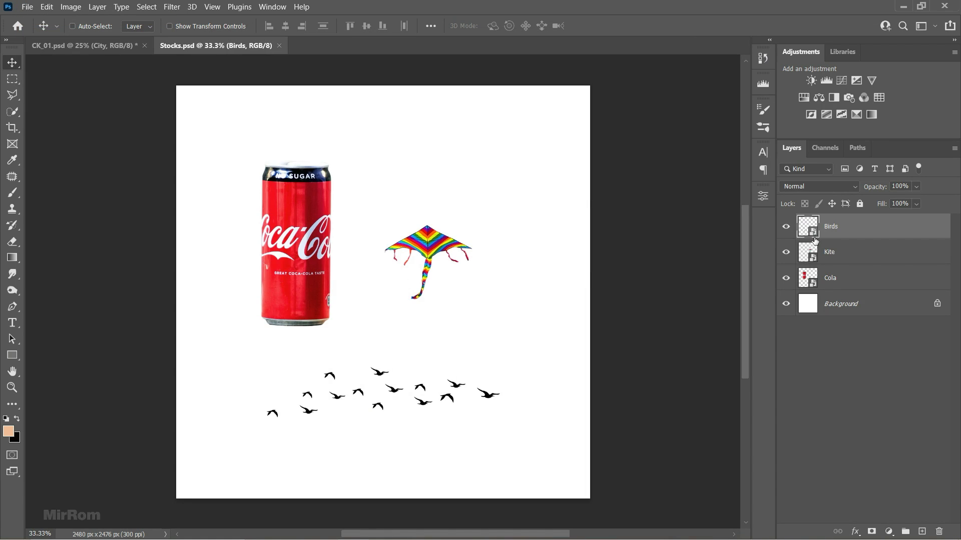
left_click_drag(421, 351, 254, 127)
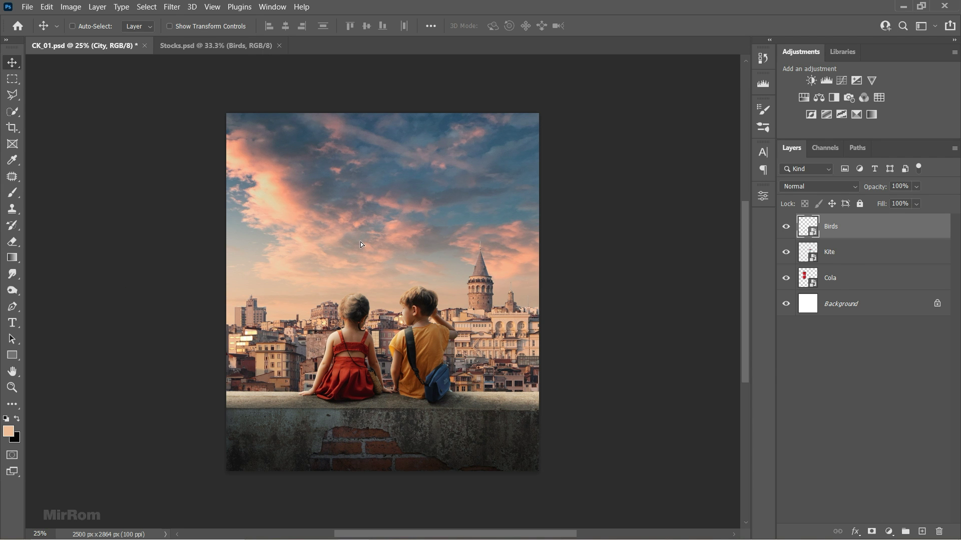
left_click_drag(360, 243, 415, 265)
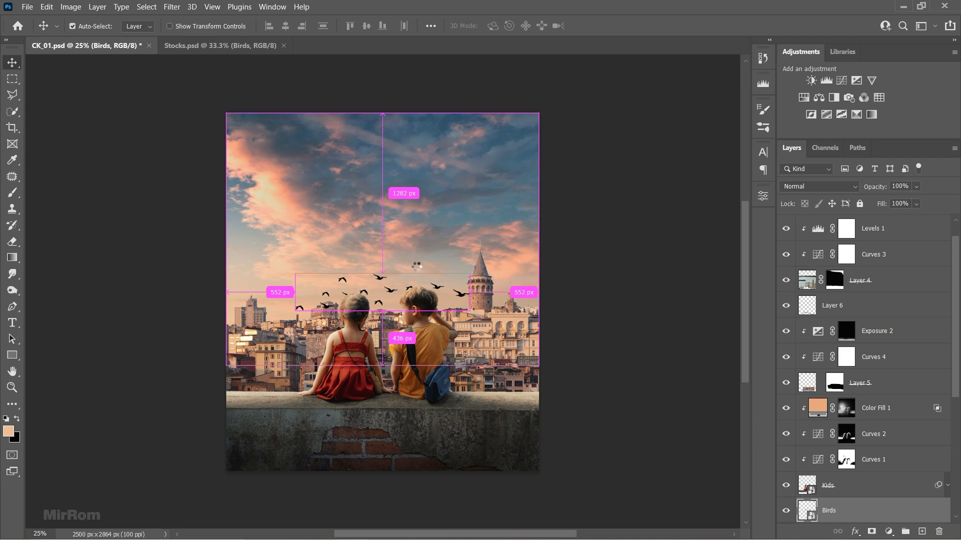
Scale the flock of birds down small and place it just above the kids' heads
key("ctrl+t")
left_click_drag(471, 273, 415, 285)
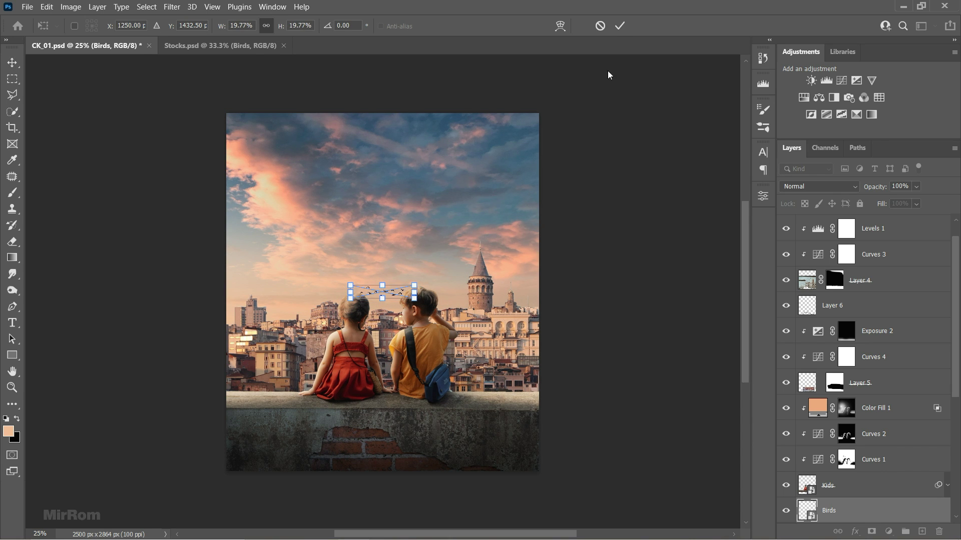
left_click(619, 25)
left_click_drag(465, 238, 350, 302)
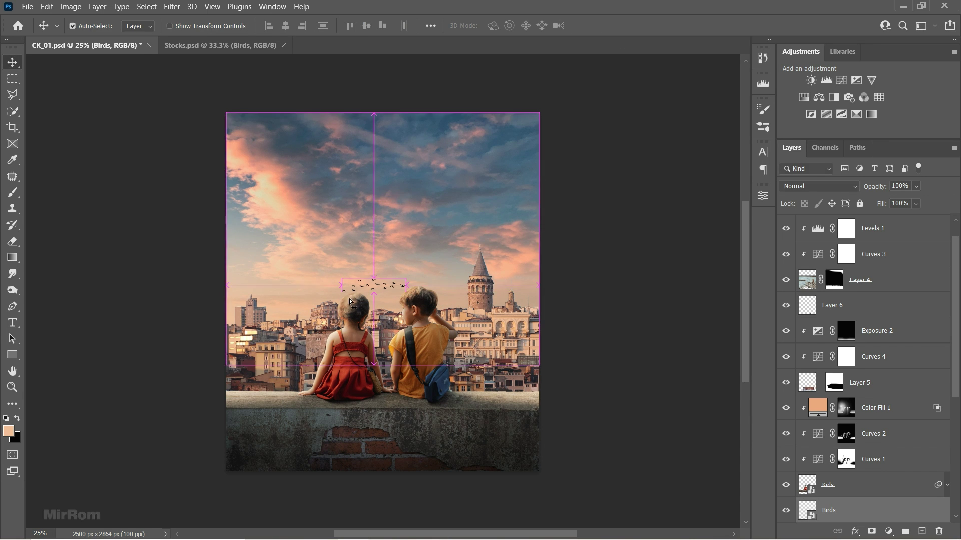
key("ctrl+t")
left_click_drag(406, 279, 393, 270)
key("Return")
key("ctrl+plus")
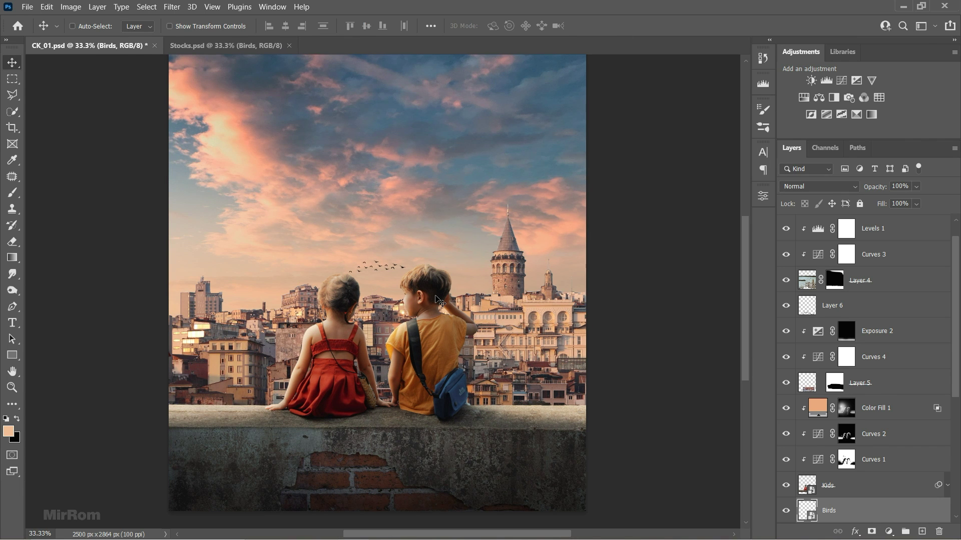
left_click(225, 46)
Bring the Kite layer from Stocks.psd into CK_01 and size it in the sky
key("alt+bracketleft")
mouse_move(586, 259)
left_mouse_down()
mouse_move(151, 54)
mouse_move(328, 165)
left_mouse_up()
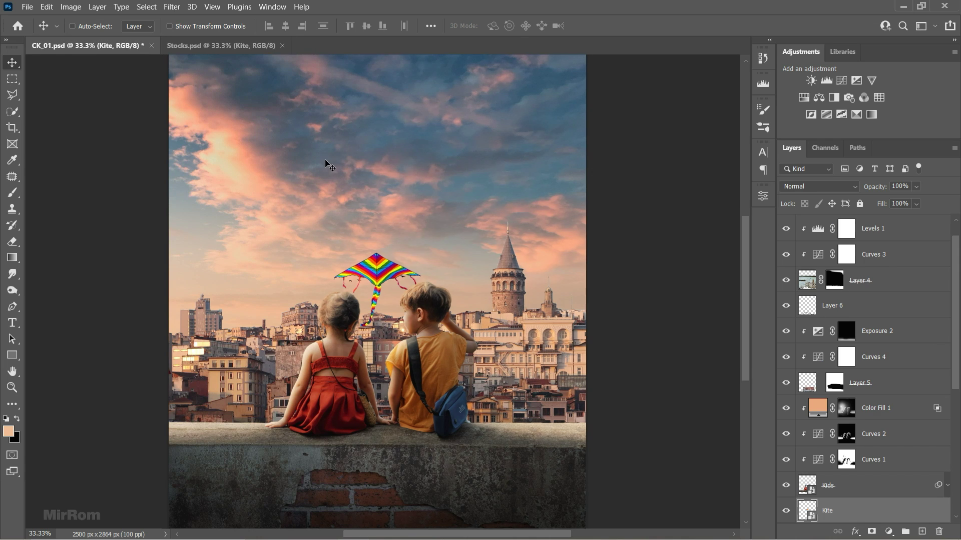
mouse_move(410, 276)
left_mouse_down()
mouse_move(335, 203)
mouse_move(354, 191)
mouse_move(321, 204)
left_mouse_up()
key("ctrl+t")
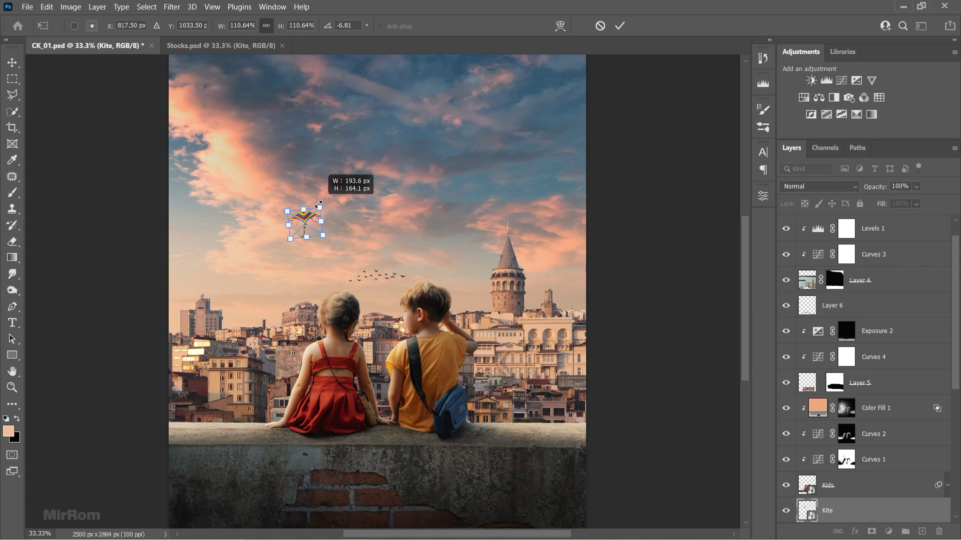
key("Return")
Shift the kite further left, tilt it slightly, and nudge it up and left
left_click_drag(414, 237, 379, 246)
key("ctrl+t")
left_click_drag(313, 200, 330, 181)
key("Return")
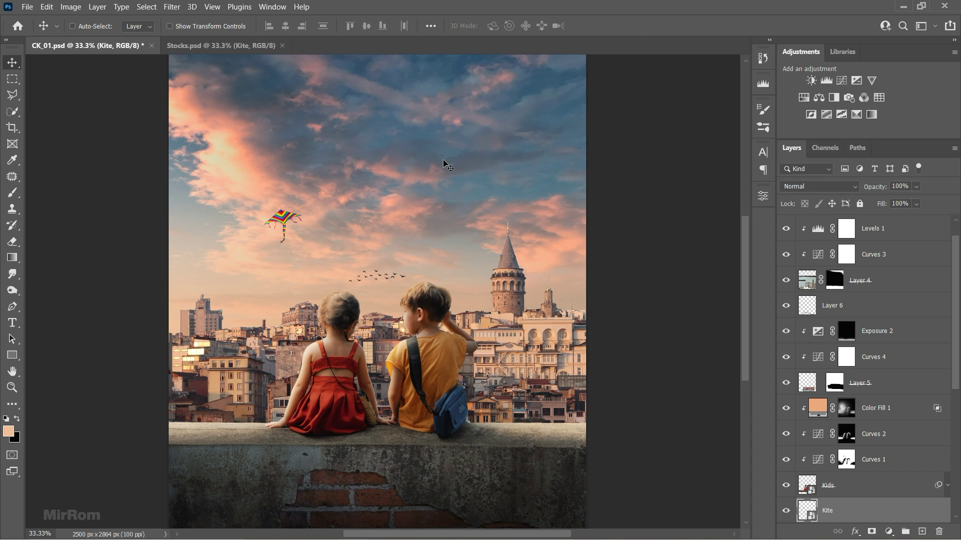
key("shift+Up")
key("shift+Left")
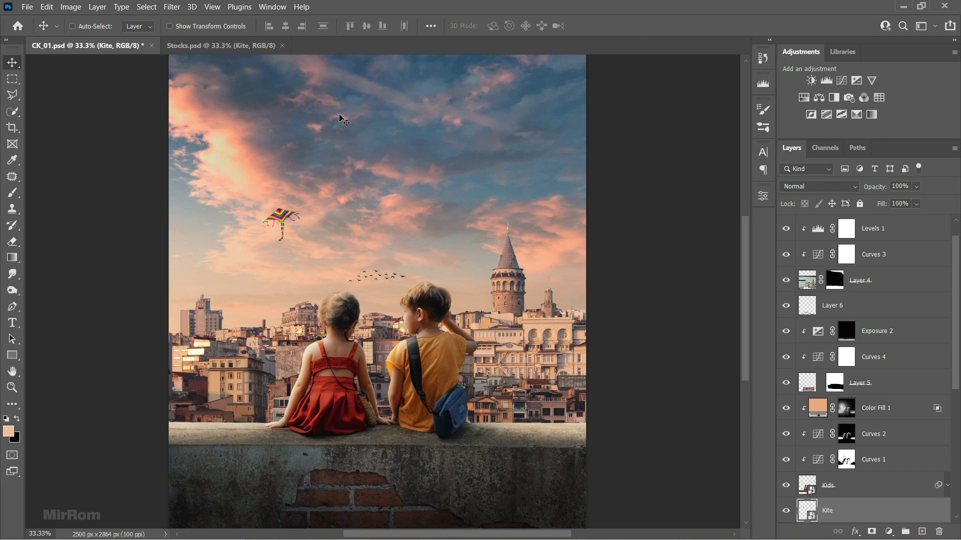
Bring the Cola layer from Stocks.psd into the composite and shrink the can
key("ctrl+Tab")
left_click(830, 278)
mouse_move(323, 220)
left_mouse_down()
mouse_move(377, 264)
mouse_move(515, 309)
left_mouse_up()
key("ctrl+t")
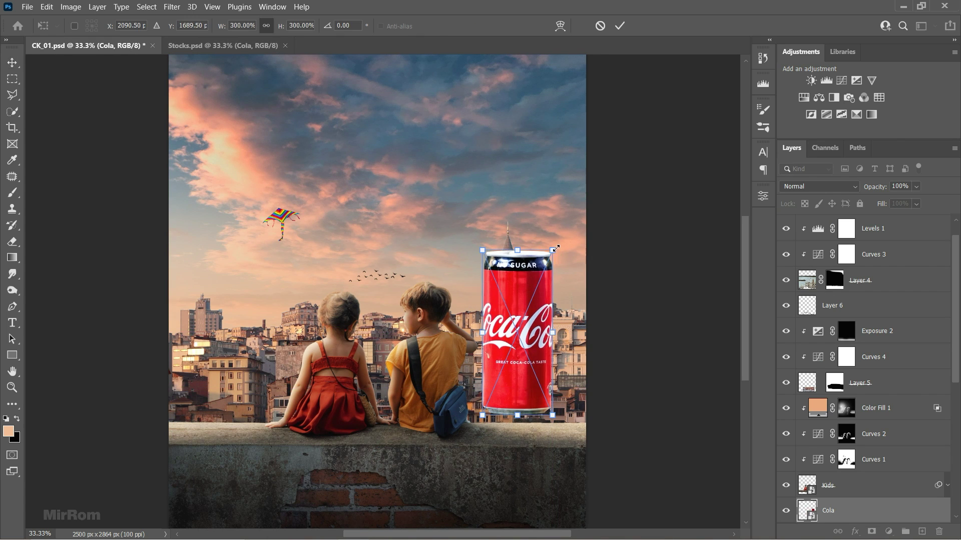
left_click_drag(554, 251, 495, 389)
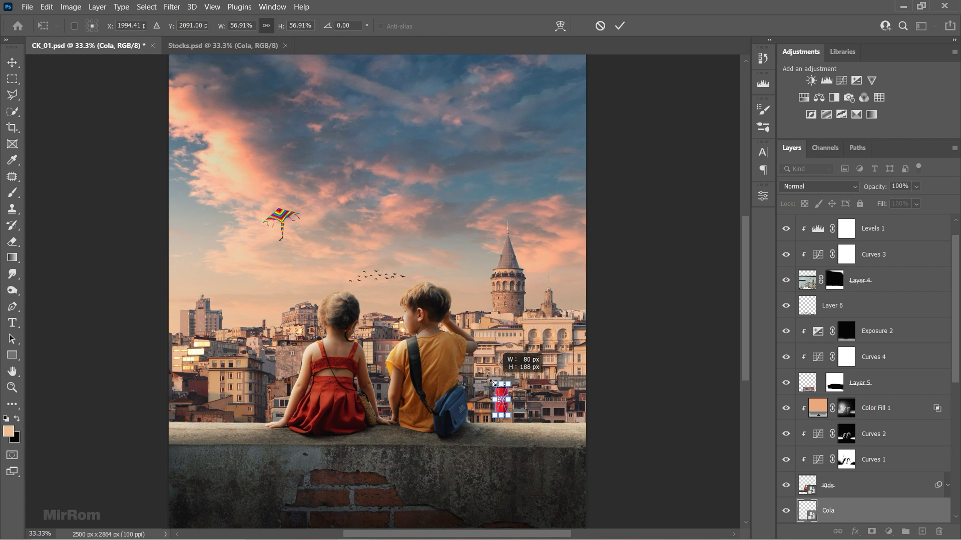
key("Return")
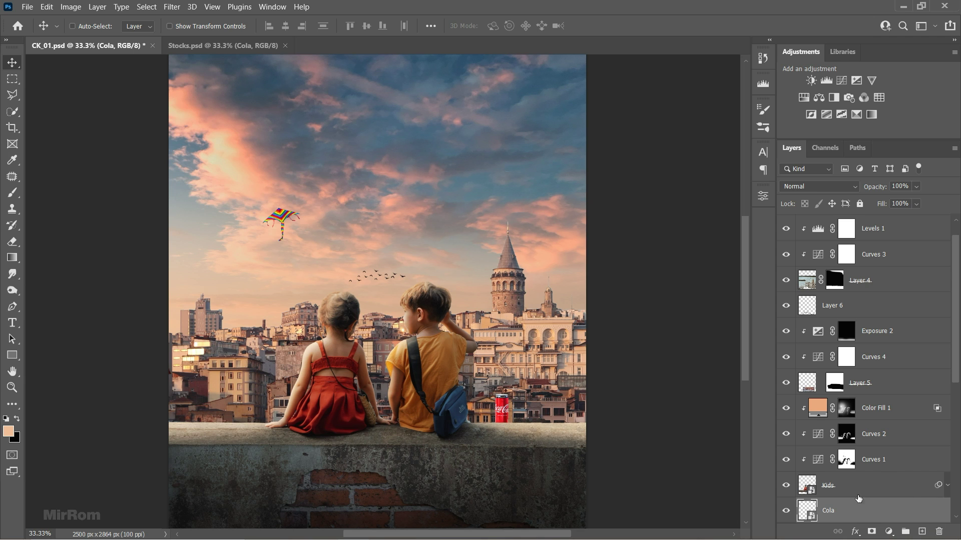
Move the Cola layer to the top of the stack and nudge the can left and down
mouse_move(859, 498)
left_mouse_down()
mouse_move(887, 205)
mouse_move(884, 239)
left_mouse_up()
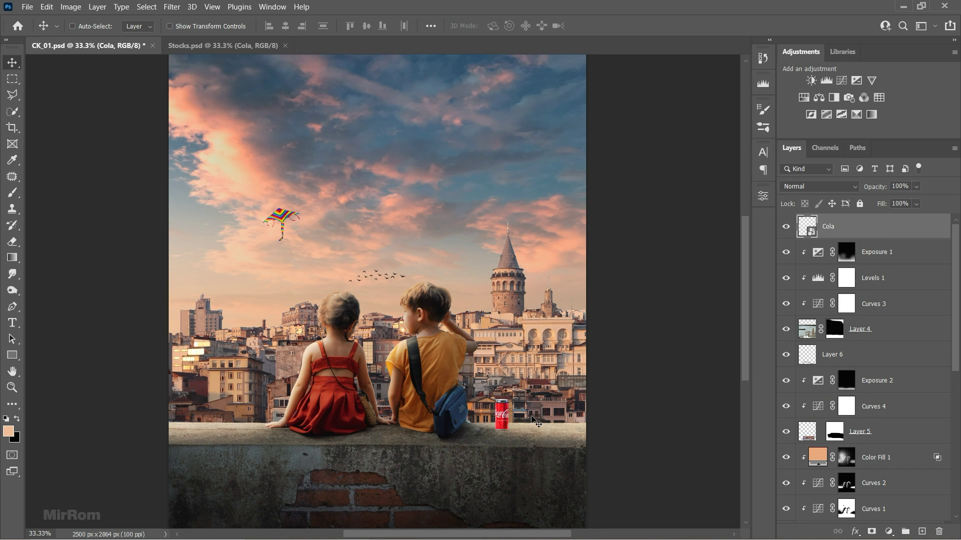
key("shift+Left")
key("shift+Left")
key("shift+Left")
key("shift+Left")
key("shift+Down")
key("shift+Left")
key("shift+Left")
key("shift+Down")
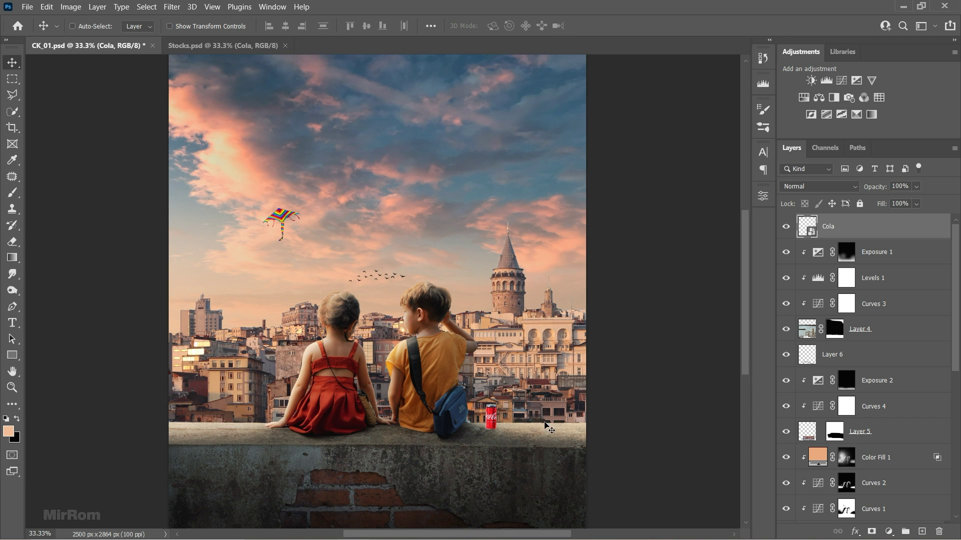
key("ctrl+minus")
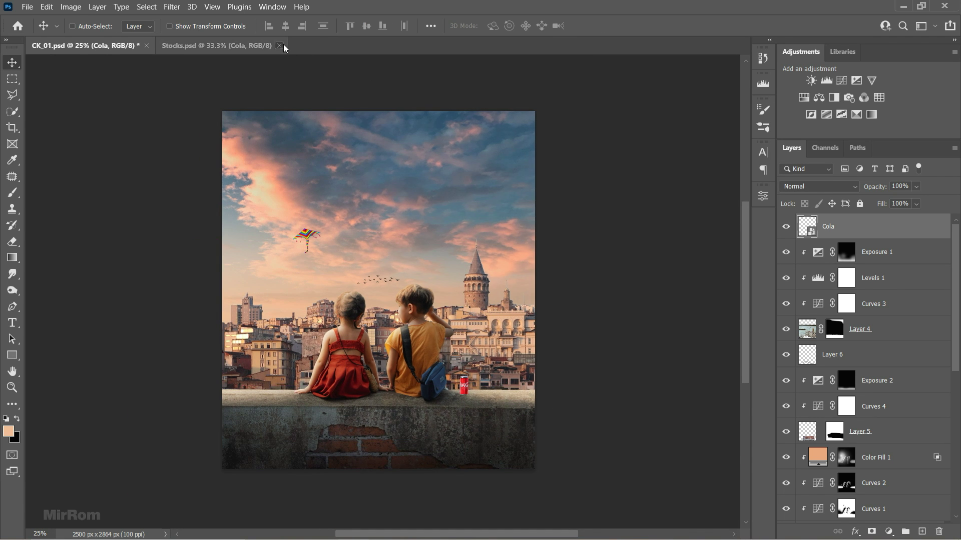
Close Stocks, open the Birds smart object, and extend its canvas downward
left_click(279, 46)
key("ctrl+plus")
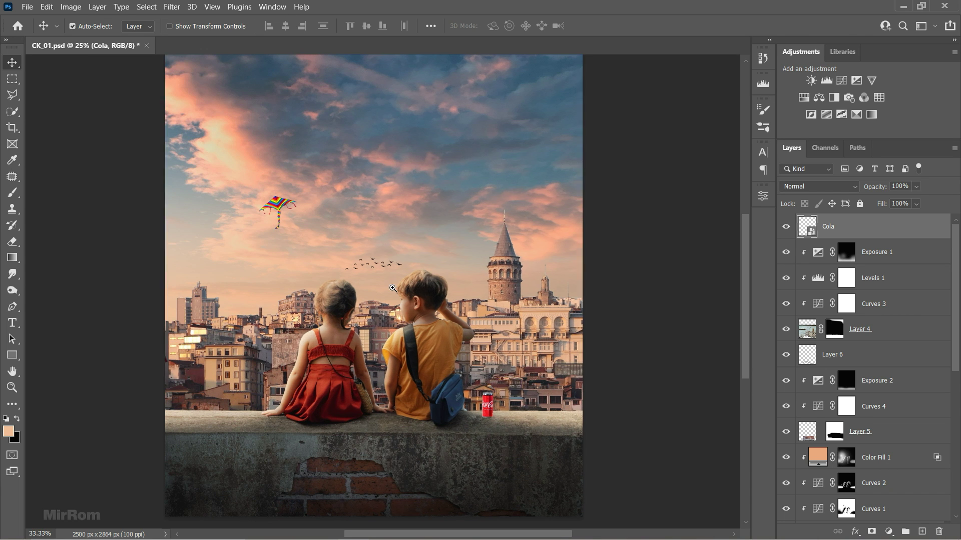
scroll(948, 391, "down", 3)
scroll(948, 392, "down", 3)
left_click(838, 369)
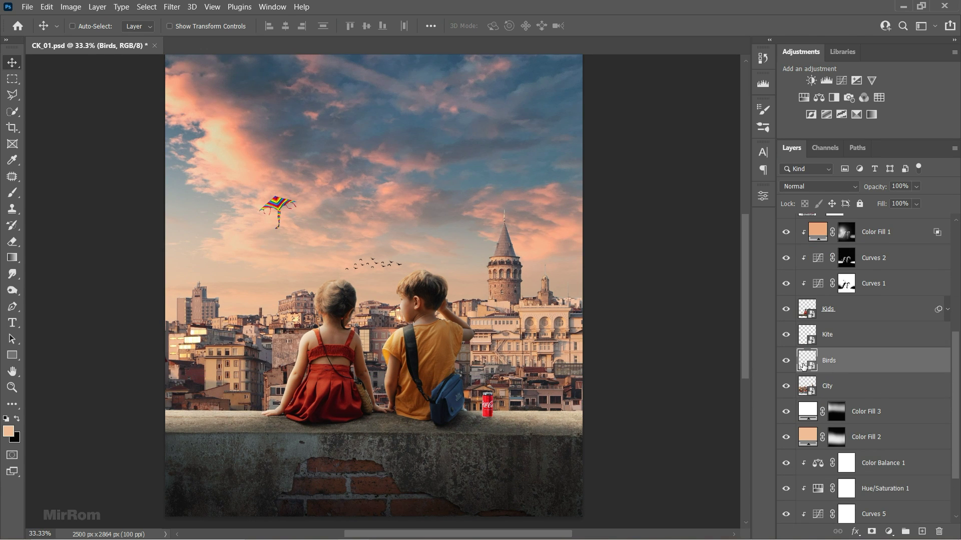
key("ctrl+plus")
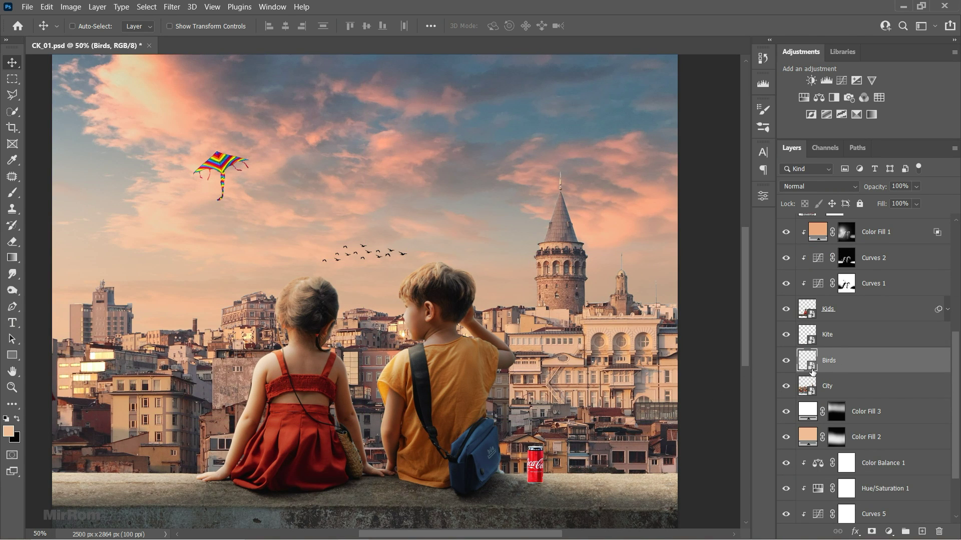
double_click(810, 366)
key("c")
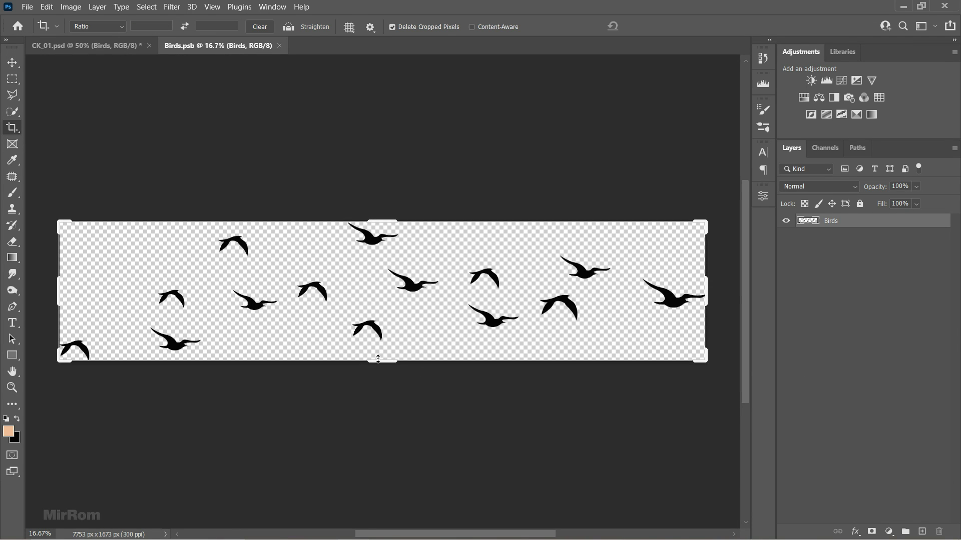
left_click_drag(382, 361, 382, 419)
left_click(656, 28)
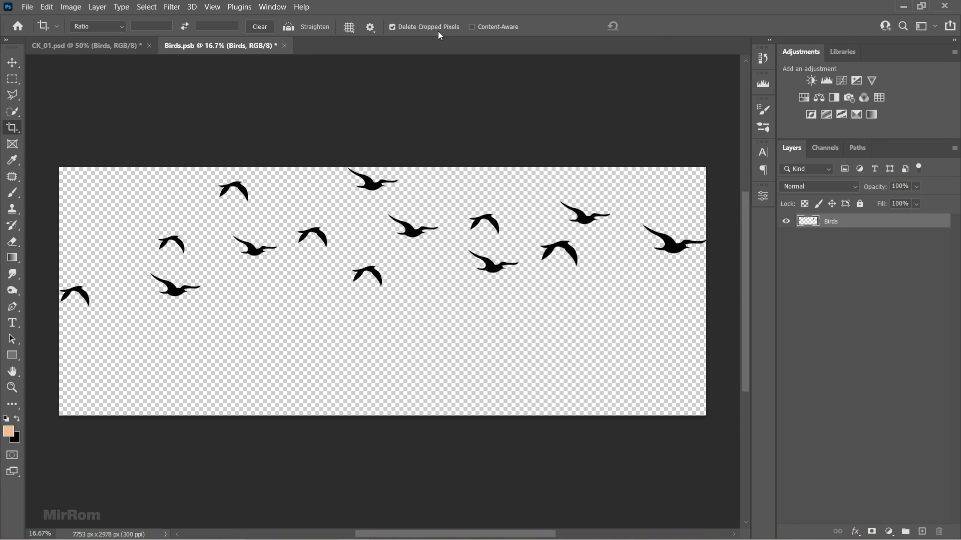
Copy the left group of birds to a new layer, moved right and down and slightly smaller
key("l")
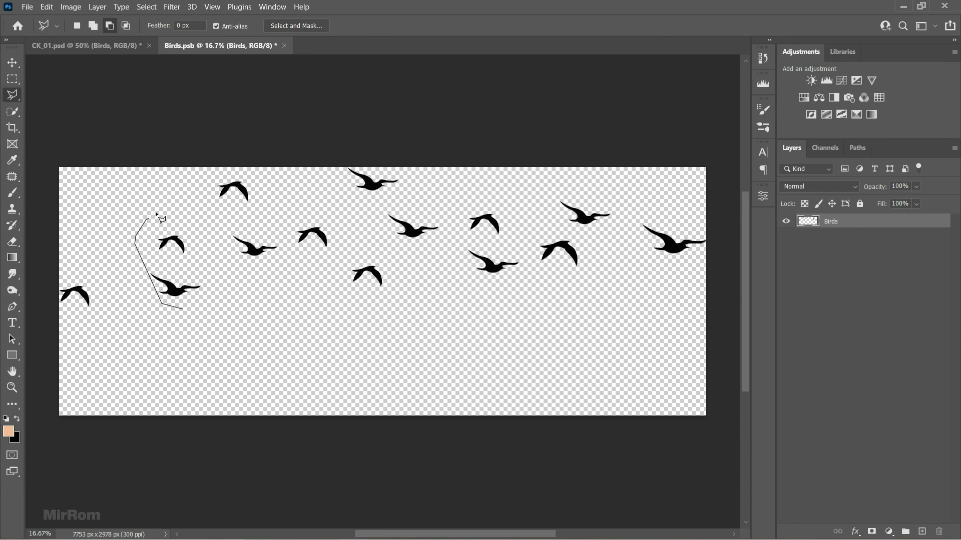
mouse_move(256, 182)
left_mouse_down()
mouse_move(414, 294)
mouse_move(216, 309)
left_mouse_up()
double_click(216, 310)
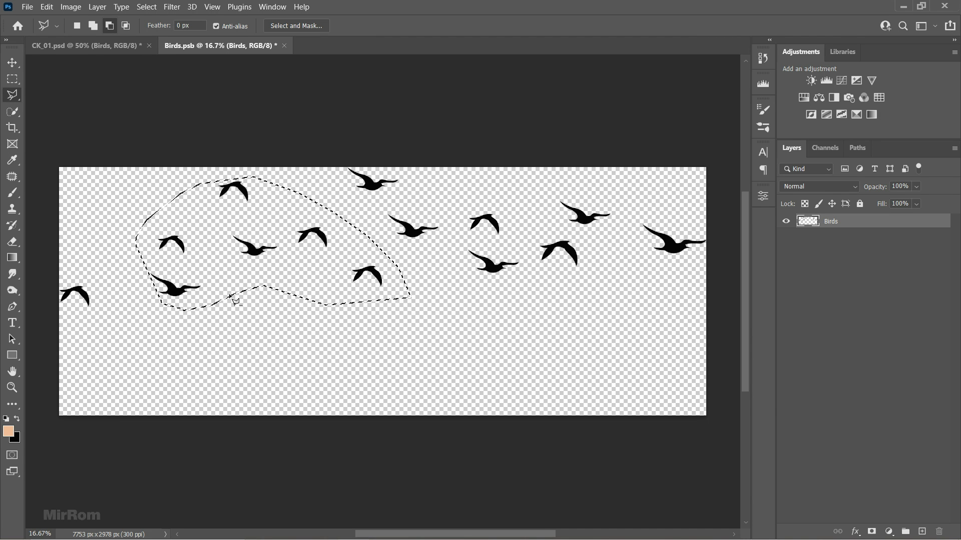
right_click(264, 369)
left_click(265, 358)
key("v")
left_click_drag(311, 349, 407, 392)
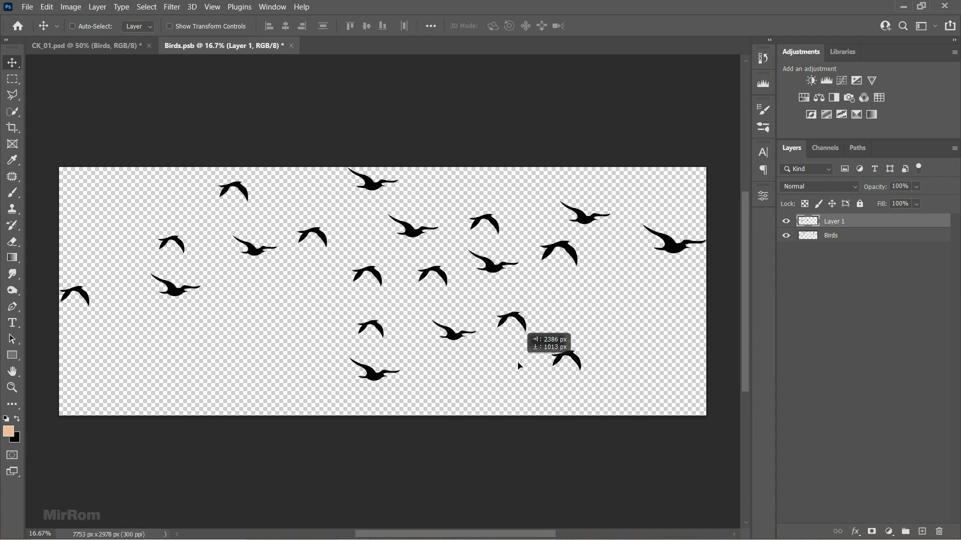
key("ctrl+t")
left_click_drag(584, 381, 563, 365)
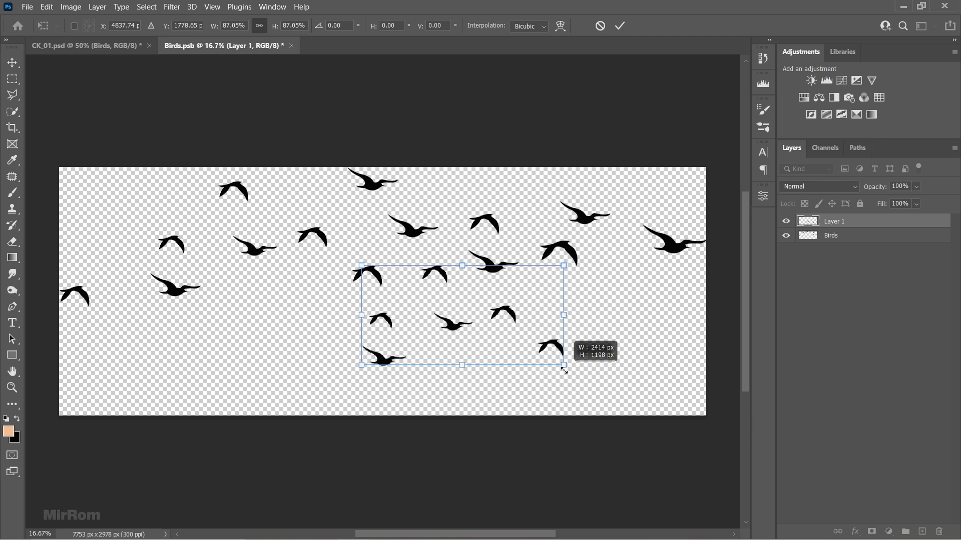
left_click(619, 25)
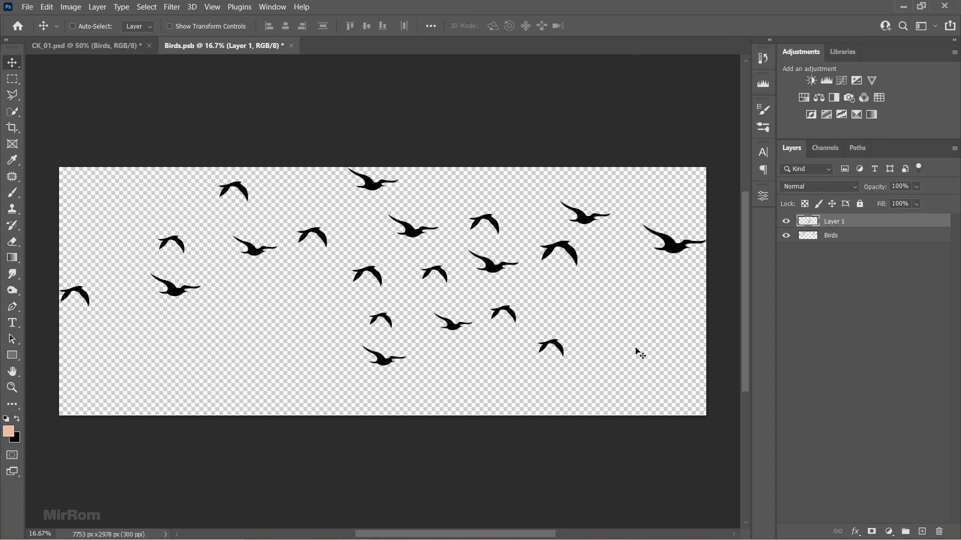
Duplicate the copied birds to the lower left and mask out overlapping birds at 100% brush
left_click_drag(611, 354, 402, 351)
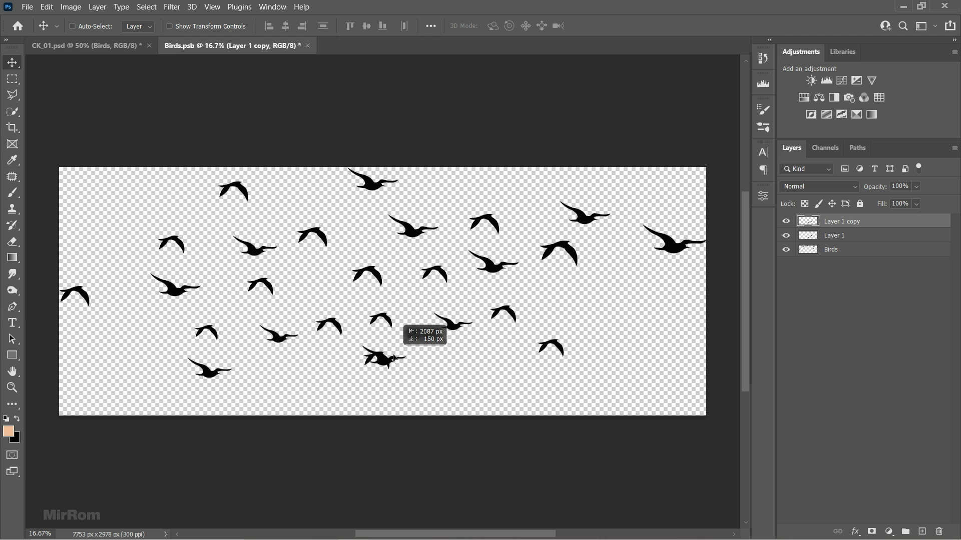
left_click_drag(401, 351, 393, 361)
left_click(871, 531)
type("b")
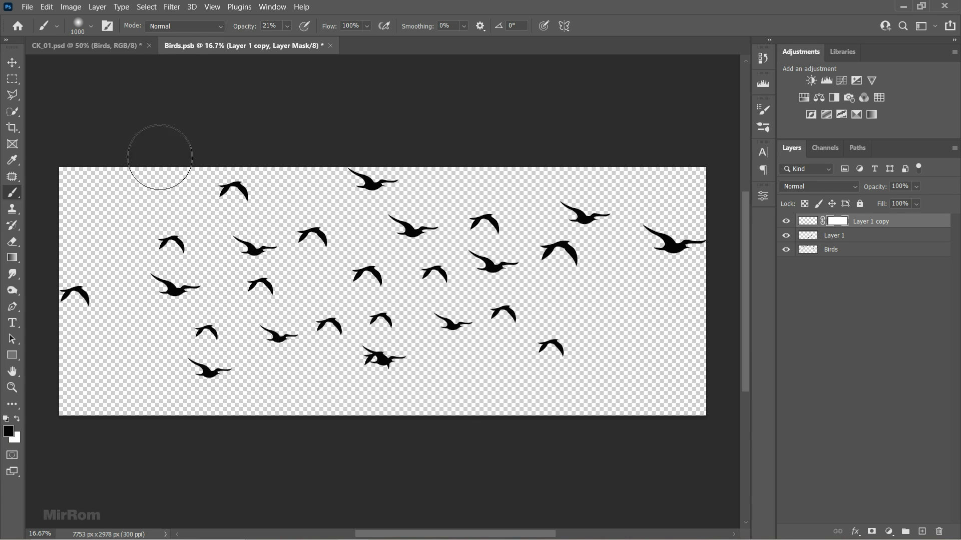
type("100")
key("Return")
left_click_drag(214, 385, 225, 392)
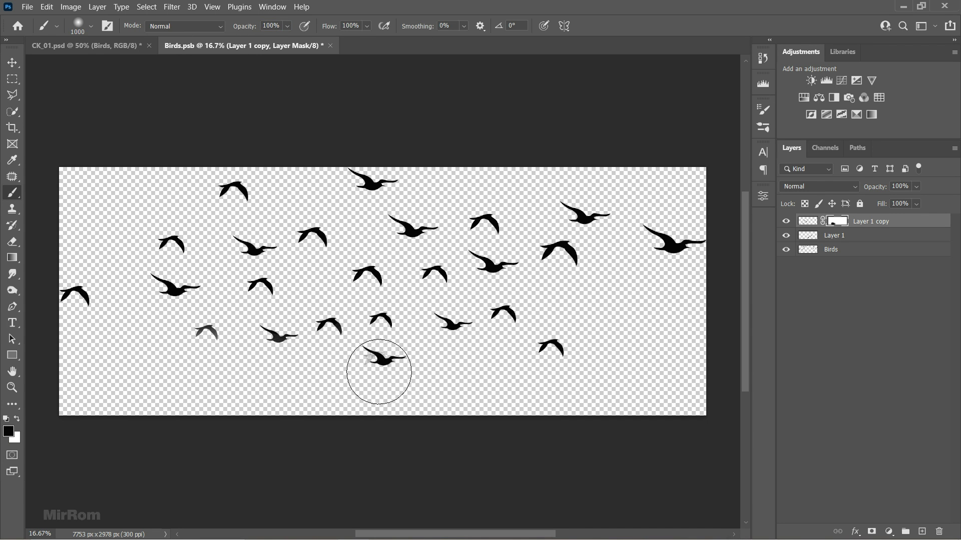
left_click_drag(375, 369, 370, 378)
key("x")
key("bracketleft")
key("bracketleft")
key("bracketleft")
left_click_drag(205, 334, 209, 331)
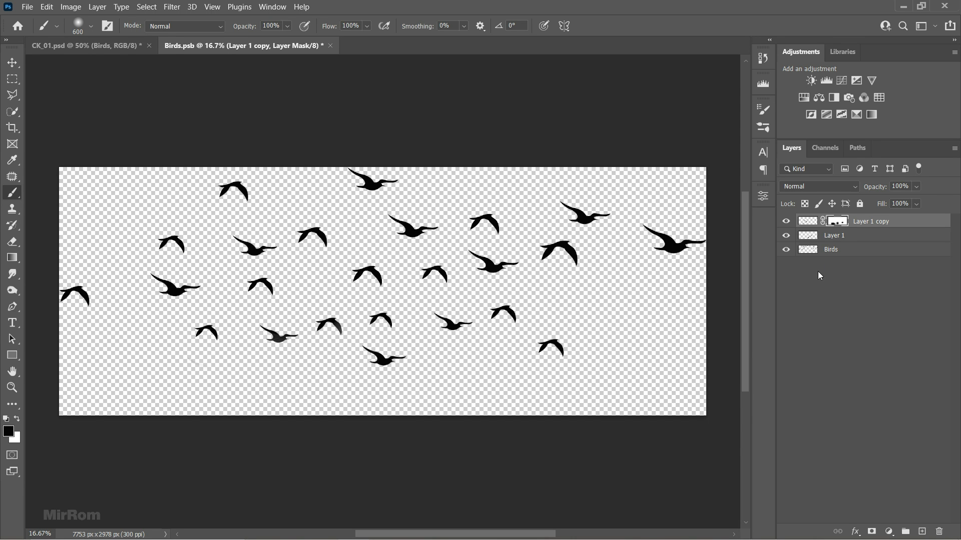
Add a layer mask to Layer 1 and save the birds file
left_click(846, 238)
left_click(872, 532)
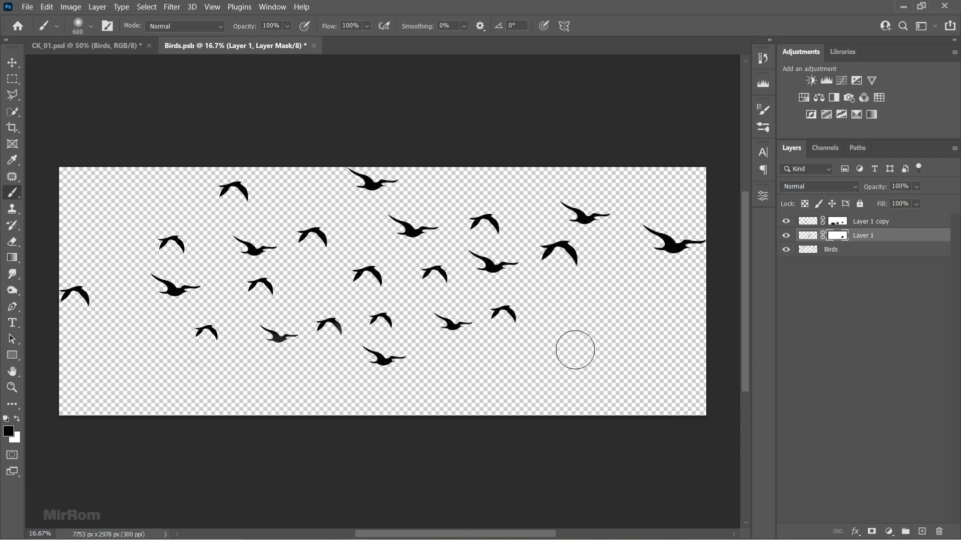
key("v")
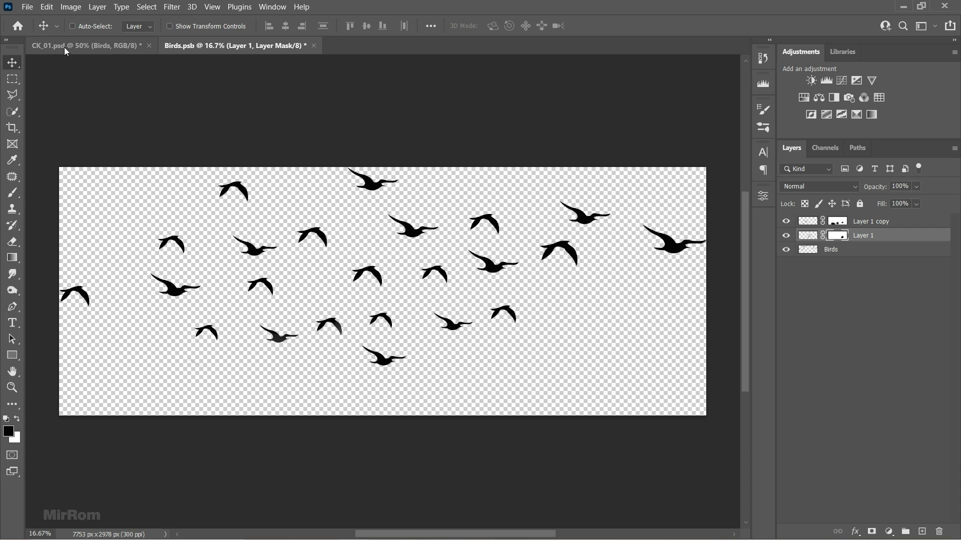
left_click(27, 7)
left_click(40, 142)
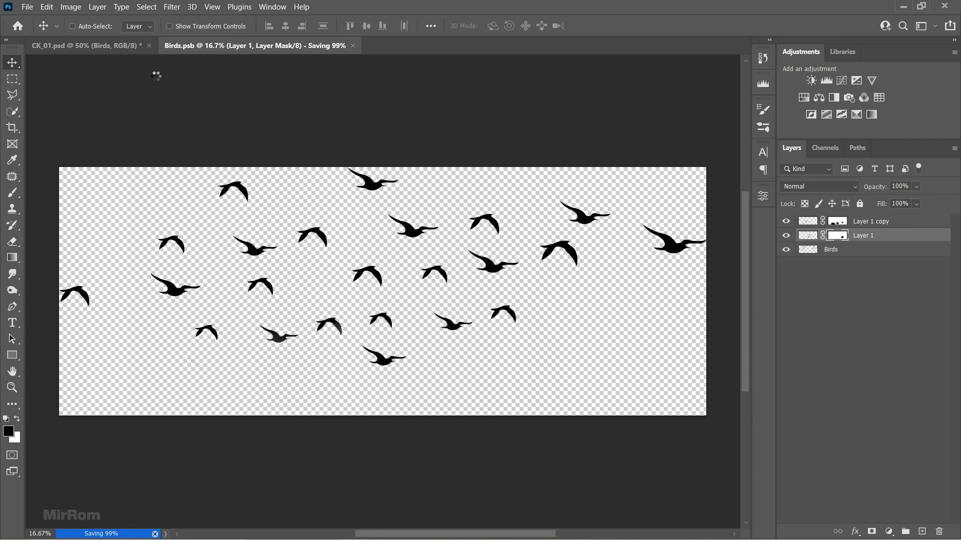
Return to CK_01 and nudge the flock slightly lower, scaling it smaller
key("ctrl+w")
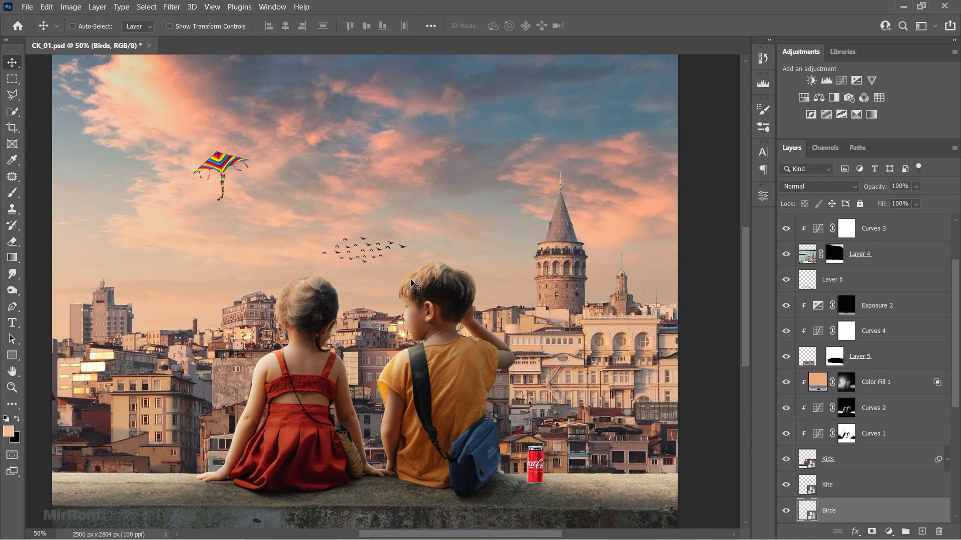
left_click_drag(411, 284, 411, 295)
key("ctrl+t")
left_click_drag(412, 242, 368, 265)
key("Return")
key("ctrl+minus")
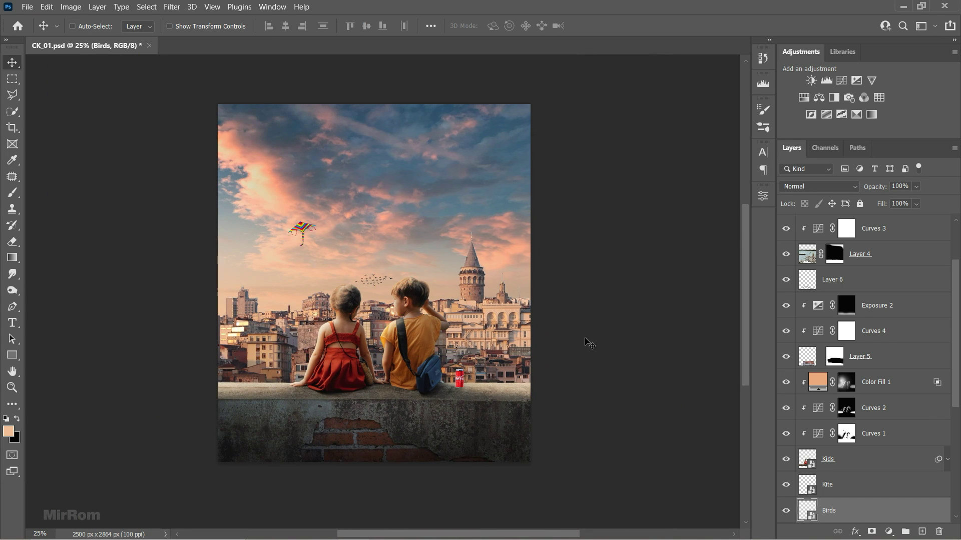
scroll(589, 344, "right", 2)
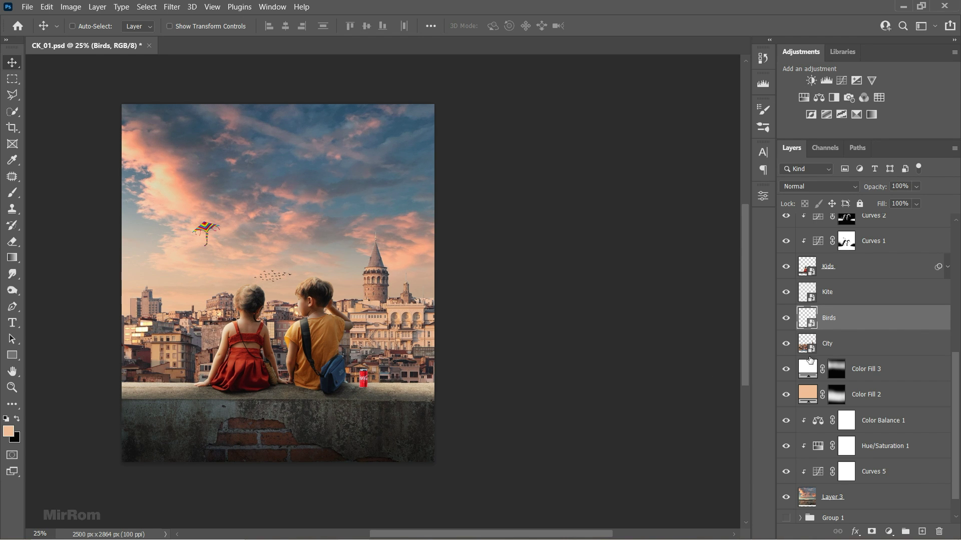
Add Curves clipped to Birds, lifting blacks to 50 and lowering whites to 238
left_click(856, 81)
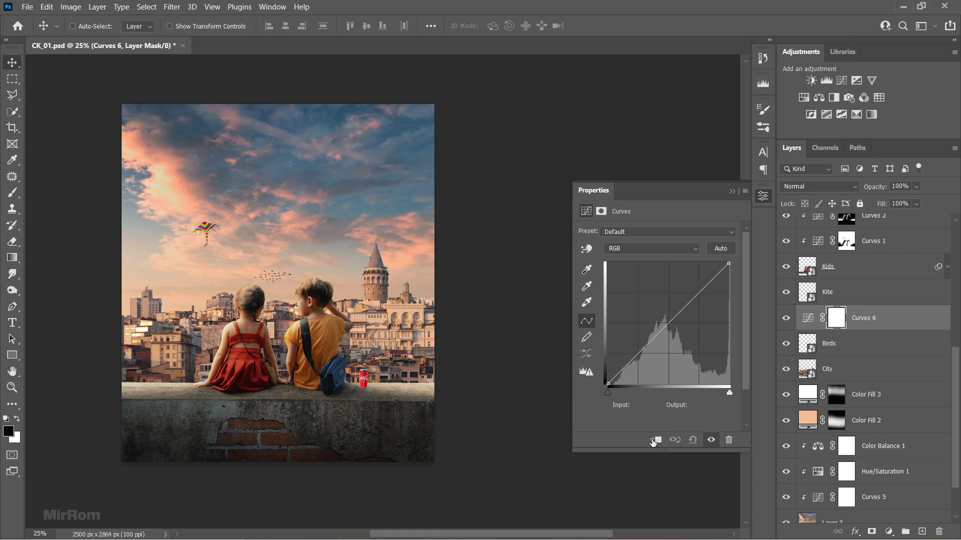
left_click(656, 440)
left_click(236, 289, "ctrl")
left_click_drag(728, 263, 729, 272)
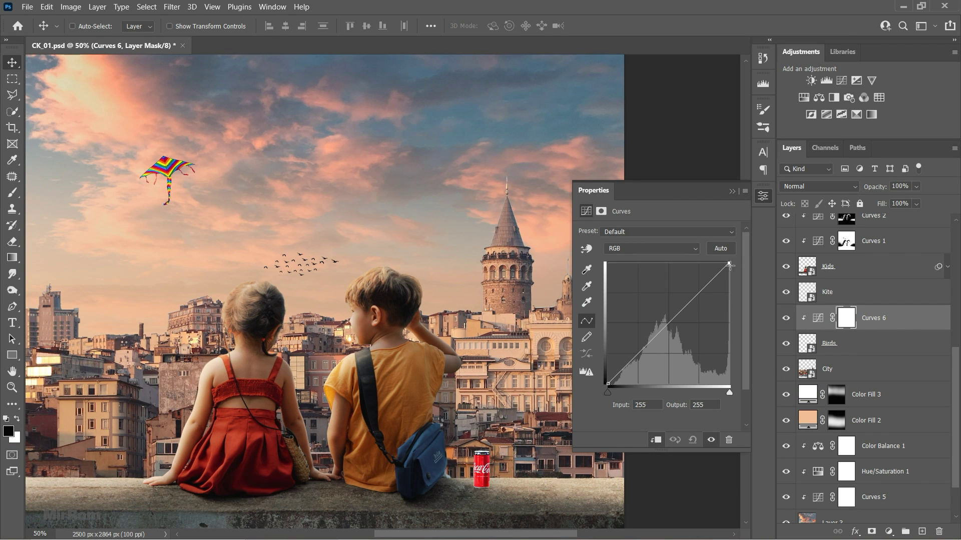
left_click_drag(611, 384, 603, 360)
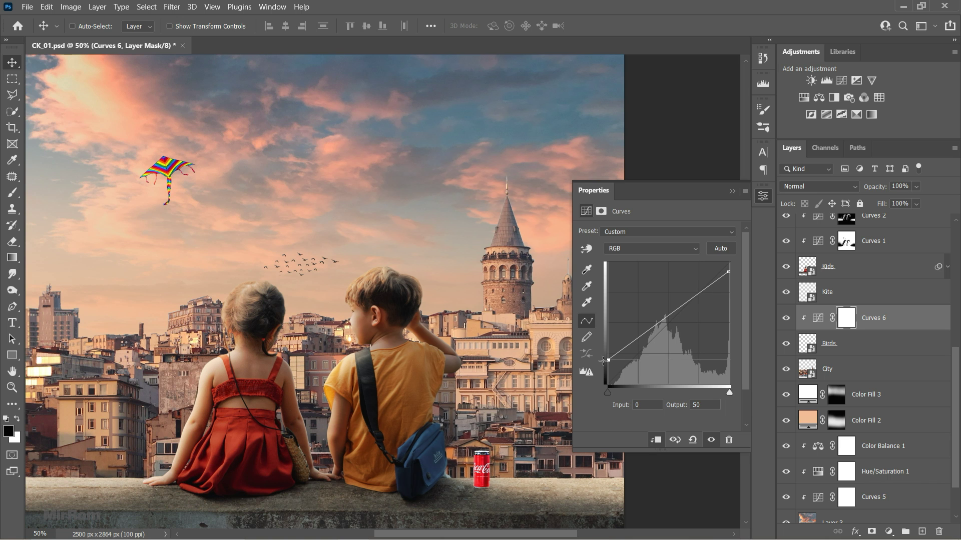
left_click_drag(728, 272, 729, 271)
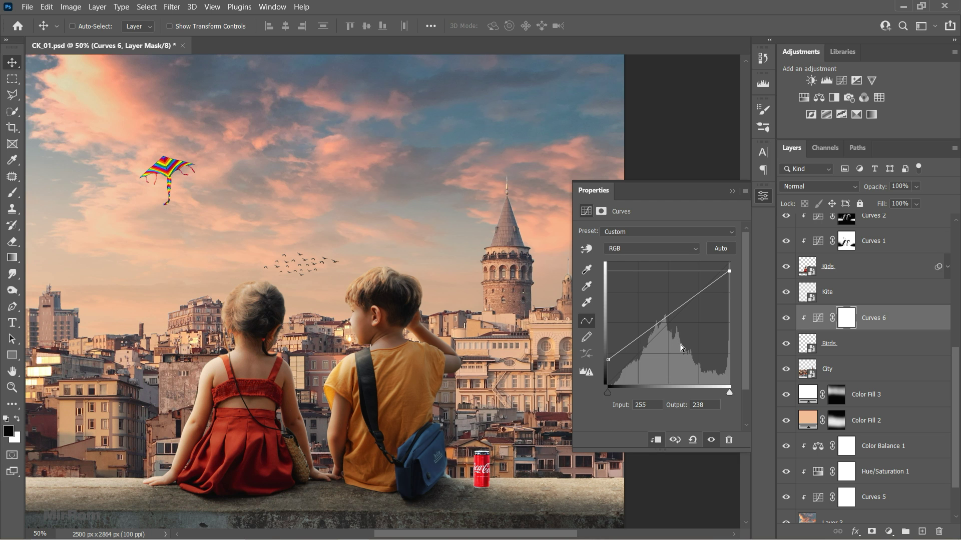
left_click(762, 196)
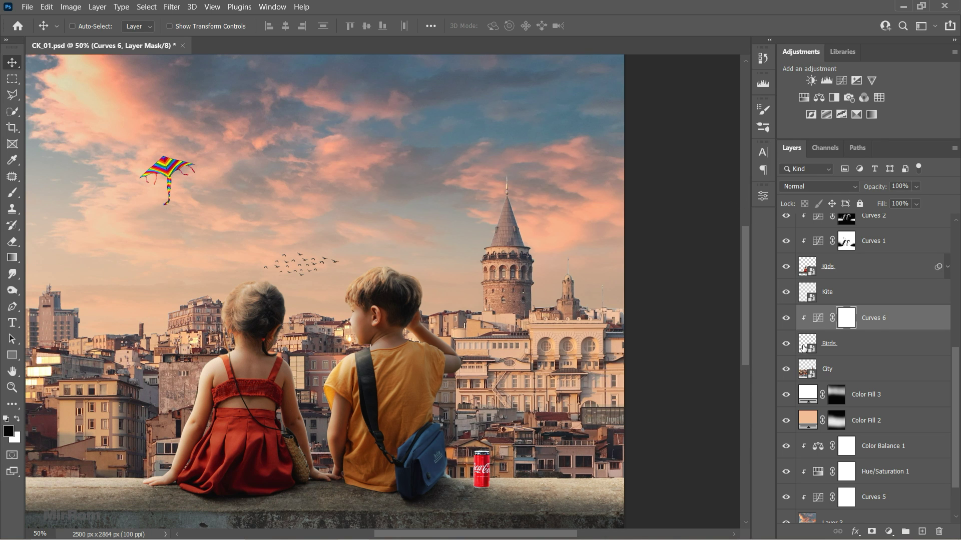
Add a Solid Color fill clipped to the birds in Overlay blend mode
left_click(888, 532)
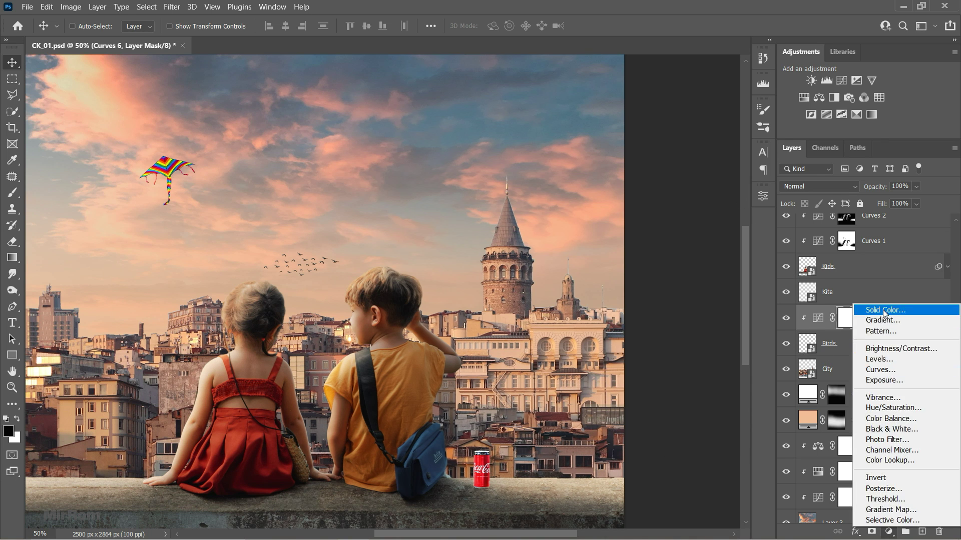
left_click(883, 313)
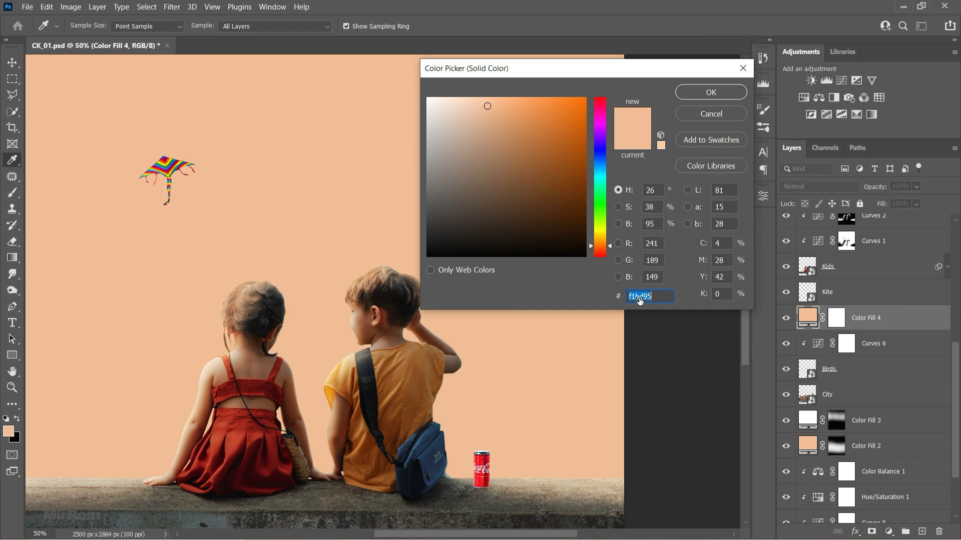
left_click(707, 95)
left_click(953, 149)
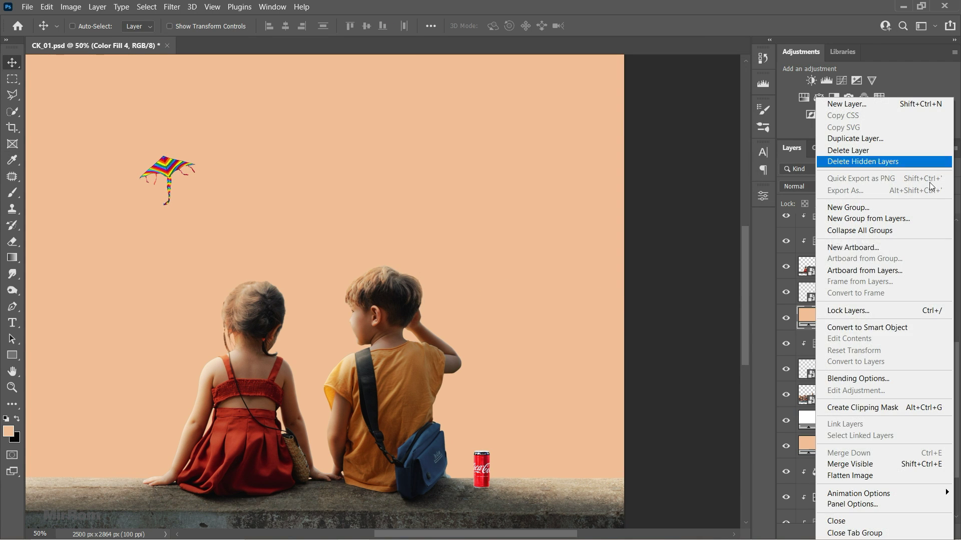
left_click(861, 403)
scroll(914, 415, "up", 2)
scroll(914, 415, "up", 2)
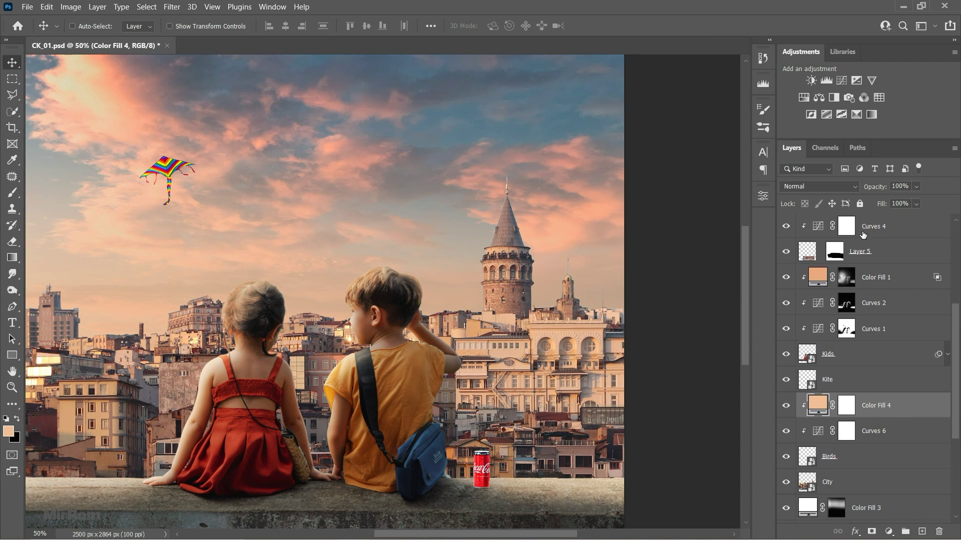
left_click(819, 187)
left_click(802, 340)
Match the fill to the existing warm peach e9a97a and brush part of its mask away
double_click(822, 282)
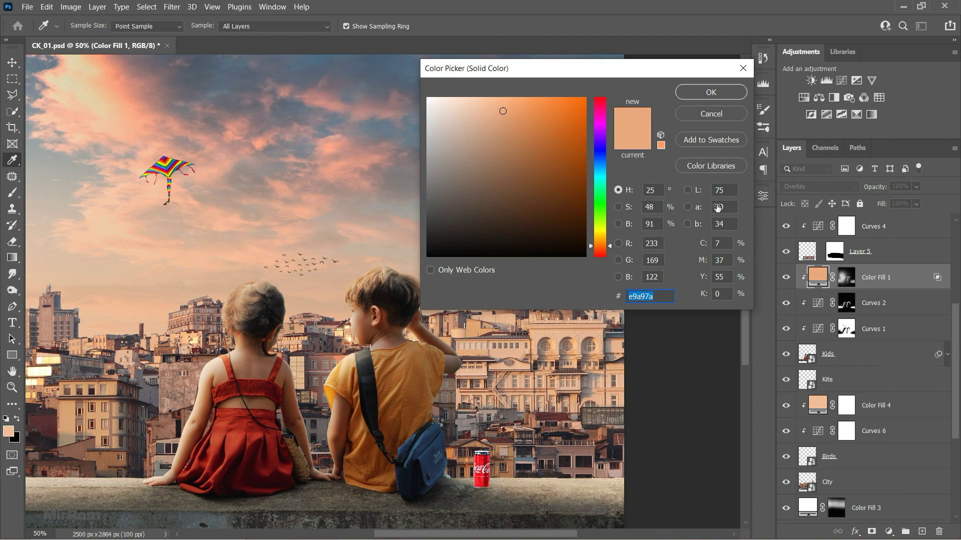
key("Return")
double_click(817, 405)
left_click(660, 297)
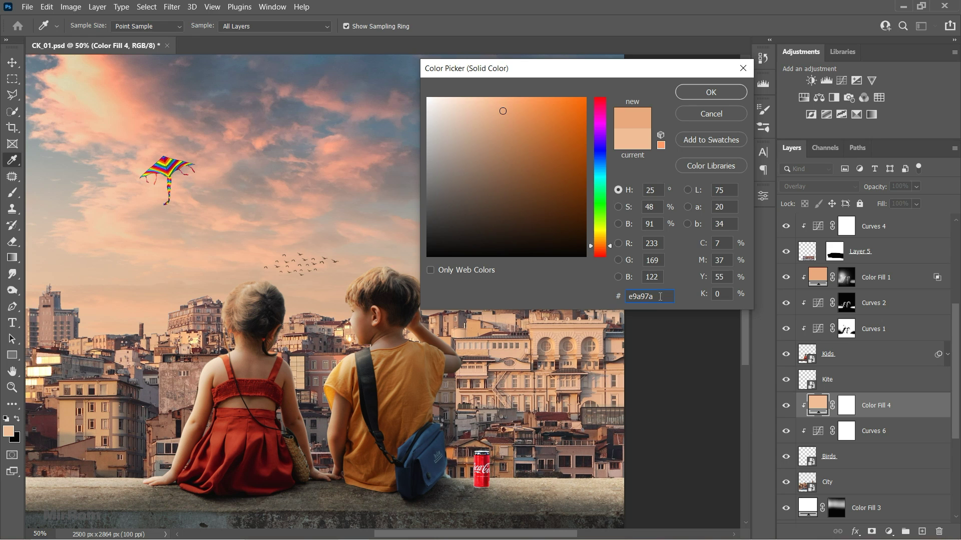
left_click(711, 92)
left_click(845, 407)
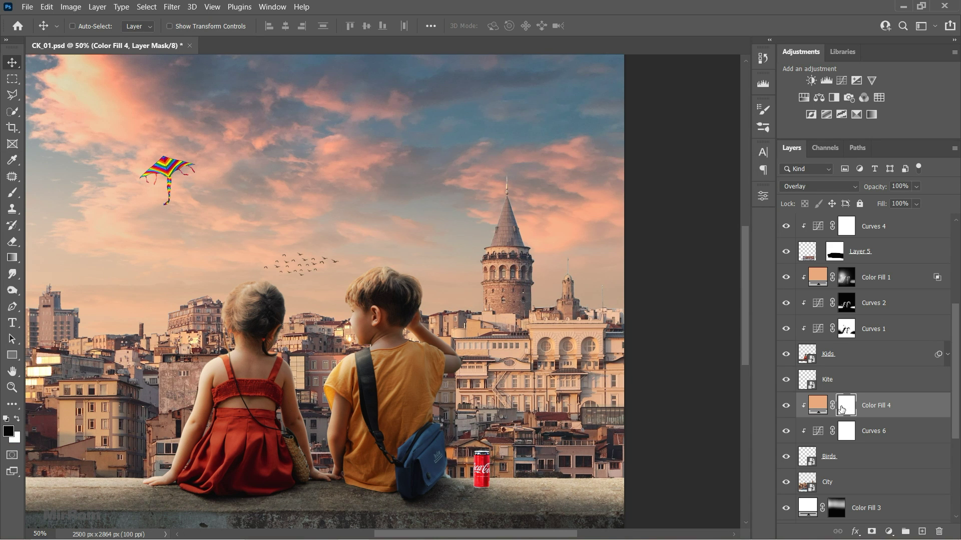
key("b")
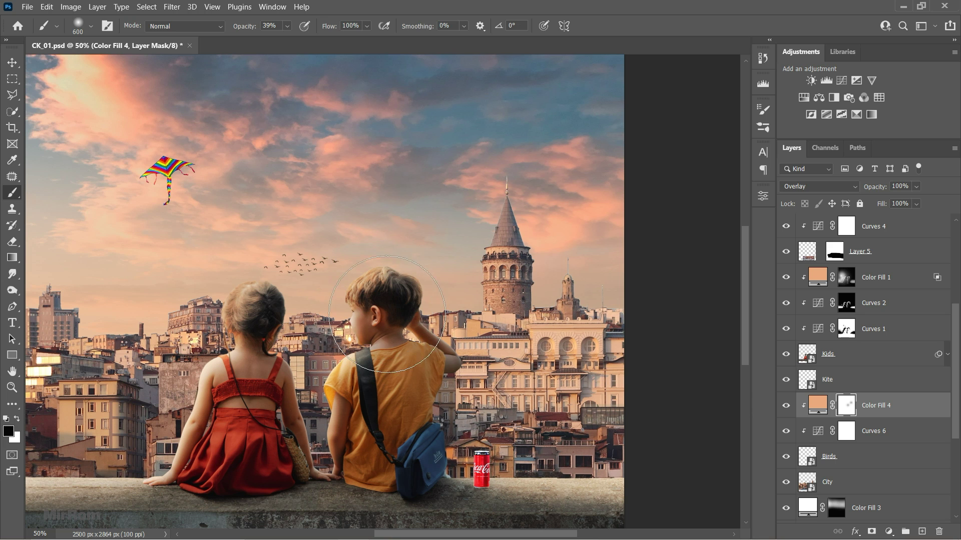
left_click(576, 390)
Apply a 0.4 px Gaussian Blur to the Birds layer
key("x")
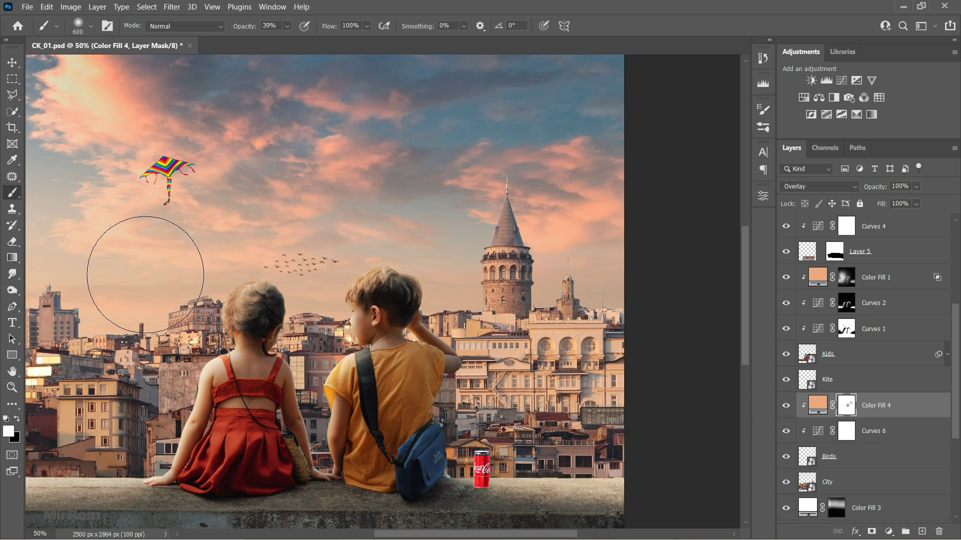
key("v")
left_click(829, 455)
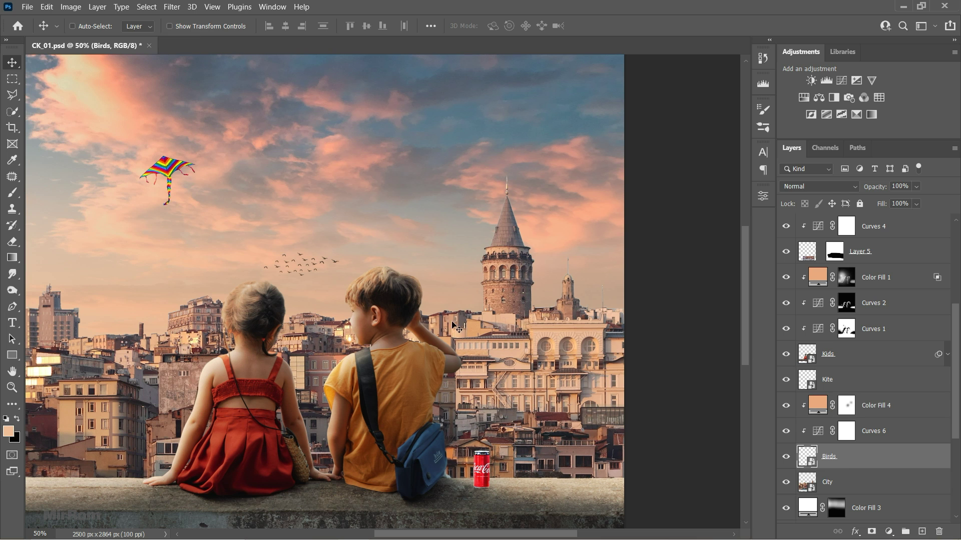
left_click(172, 7)
left_click(356, 201)
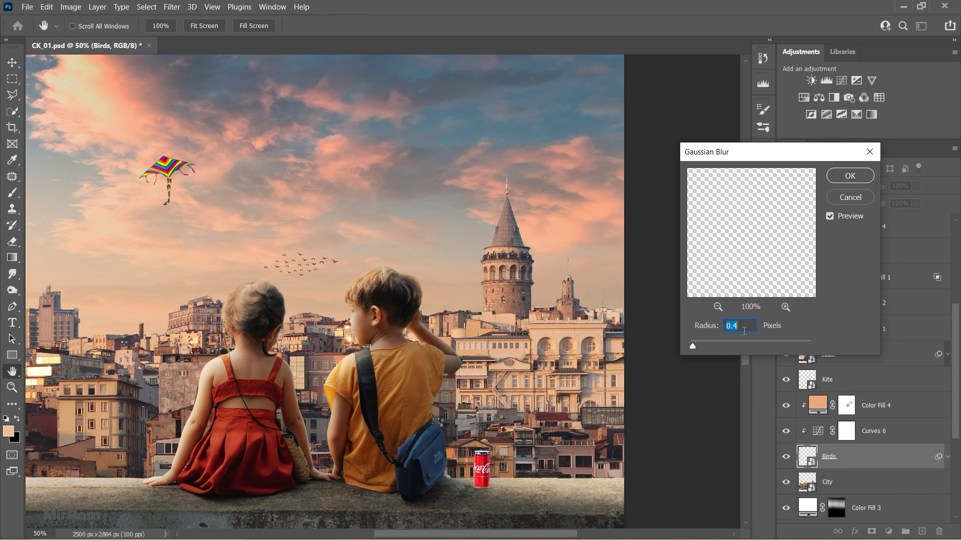
key("Return")
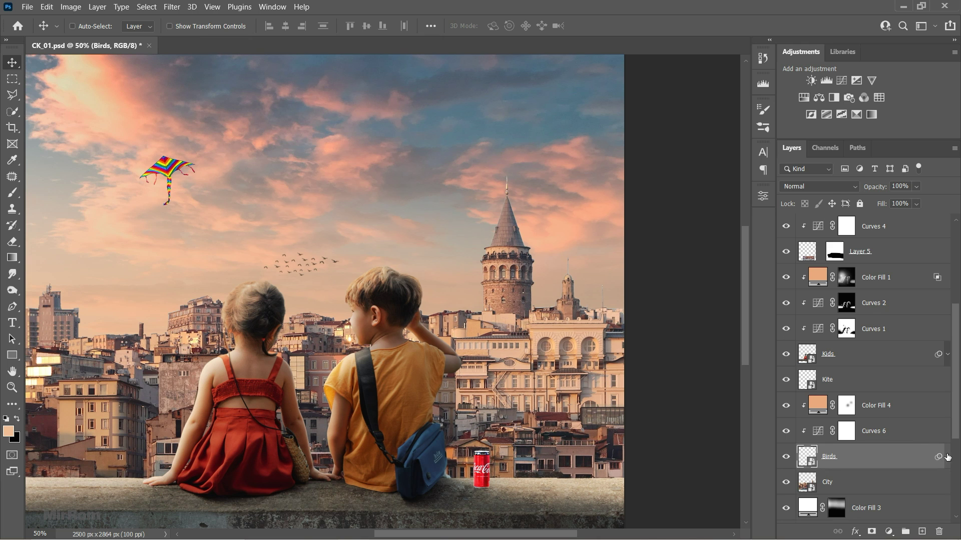
Select the City layer and zoom out to view the whole composite
left_click(875, 405)
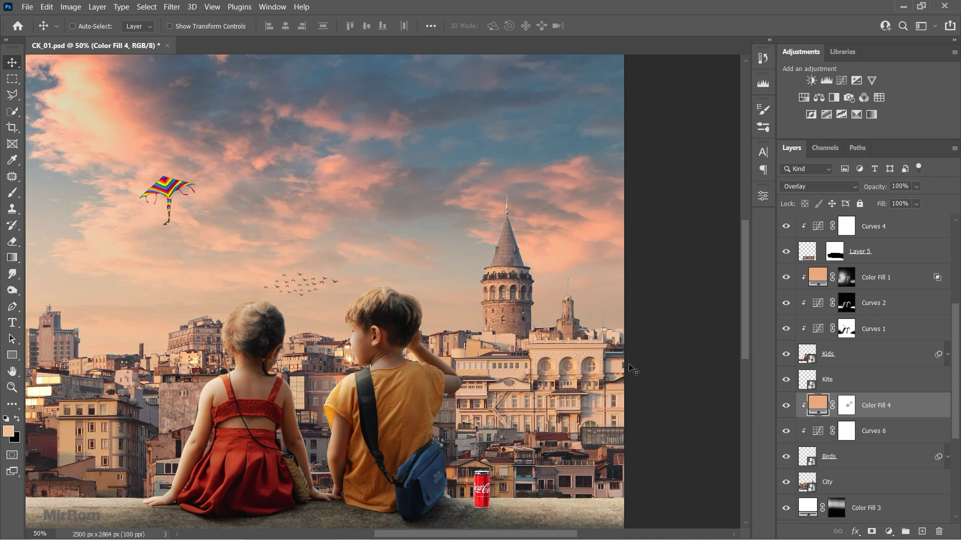
left_click(843, 472)
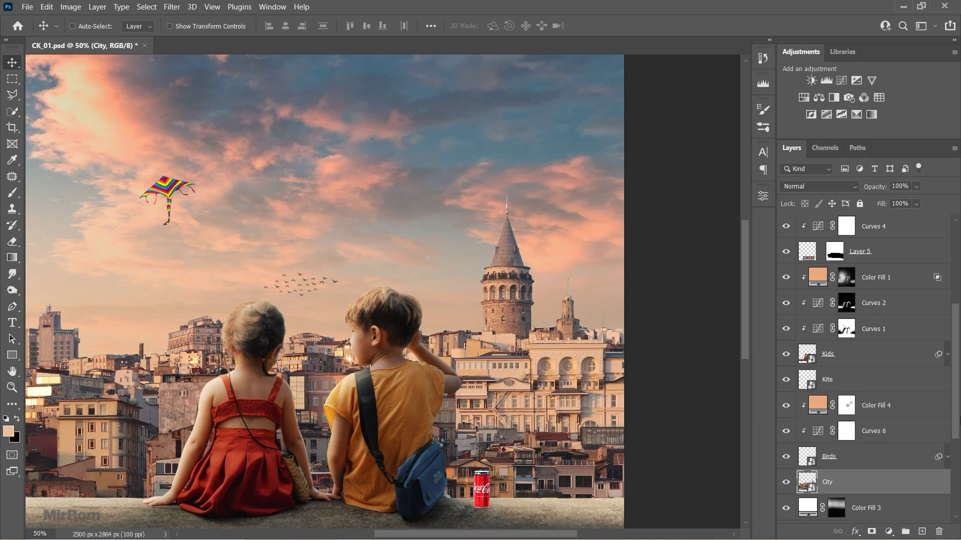
scroll(843, 472, "down", 4)
key("ctrl+minus")
scroll(723, 441, "right", 2)
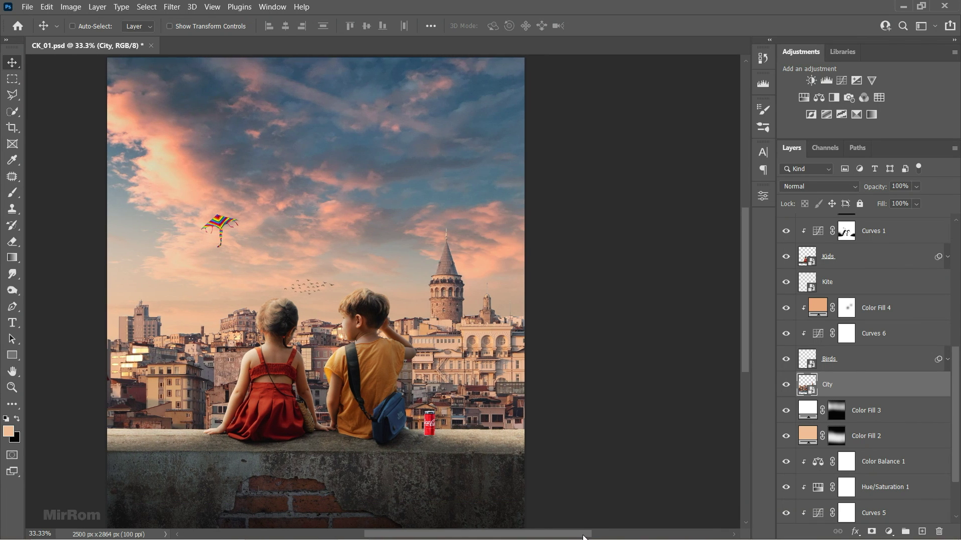
Add Curves clipped to City, pulling down its highlights and midtones
left_click(841, 80)
key("ctrl+alt+g")
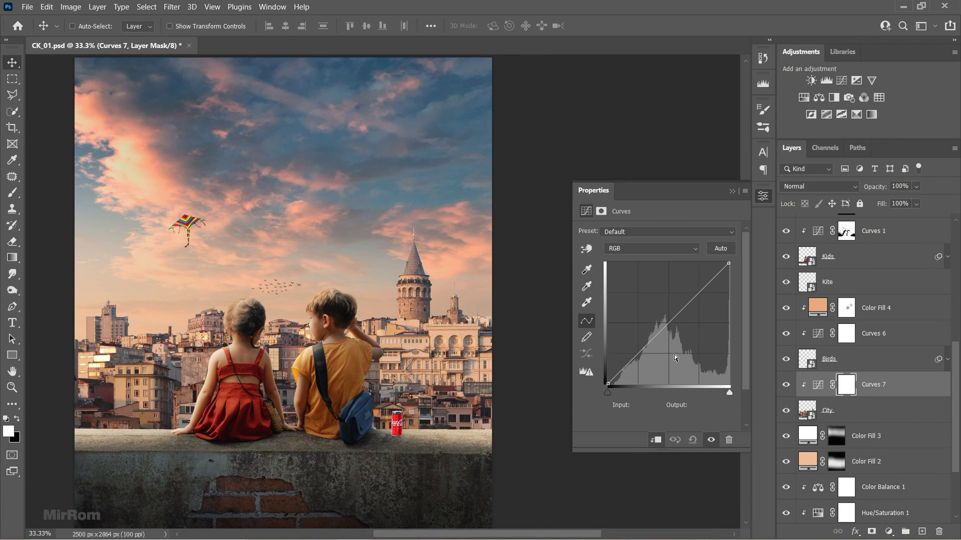
left_click_drag(726, 271, 737, 295)
left_click_drag(681, 330, 676, 342)
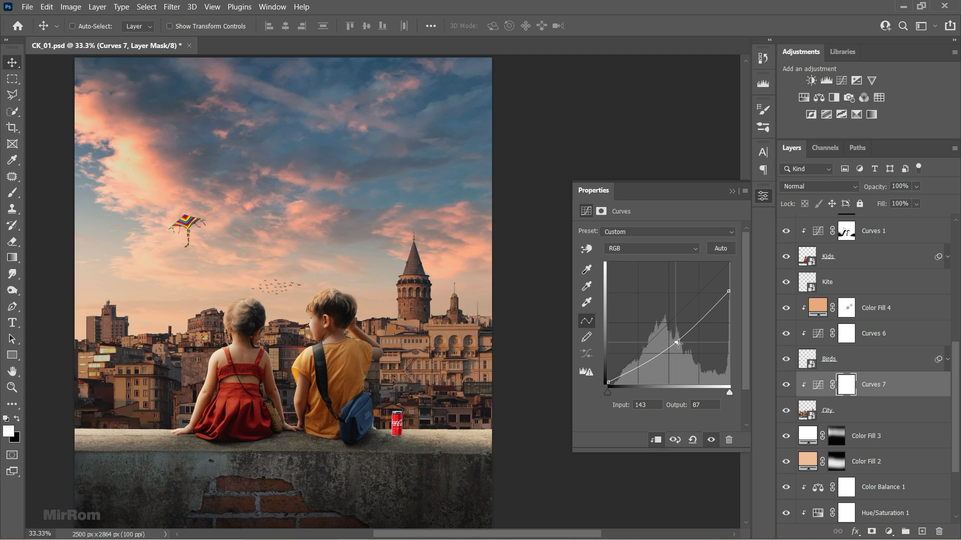
double_click(711, 440)
left_click(732, 191)
Split the Blend If Underlying Layer white slider to 194/238 so bright windows show through
left_click(855, 531)
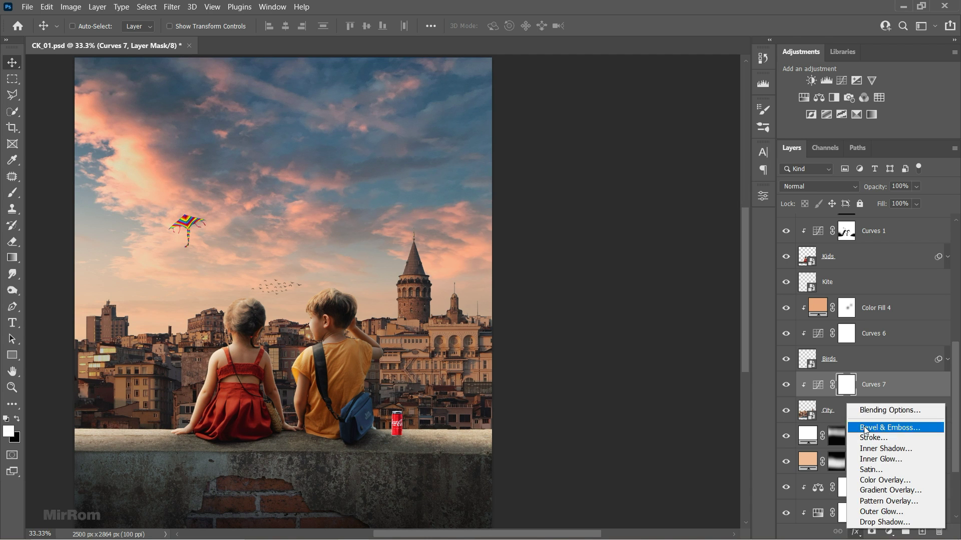
left_click(857, 407)
left_click_drag(573, 29, 574, 23)
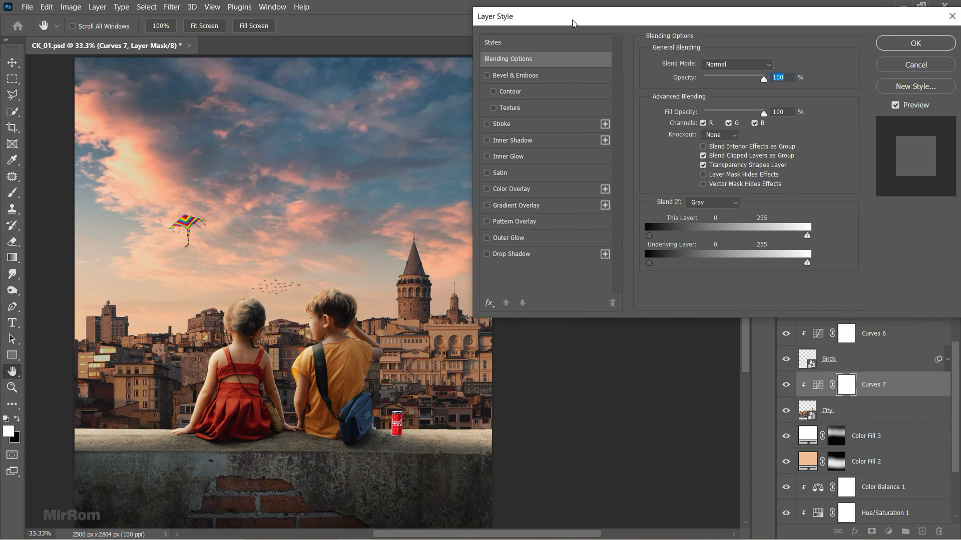
left_click_drag(806, 263, 778, 264)
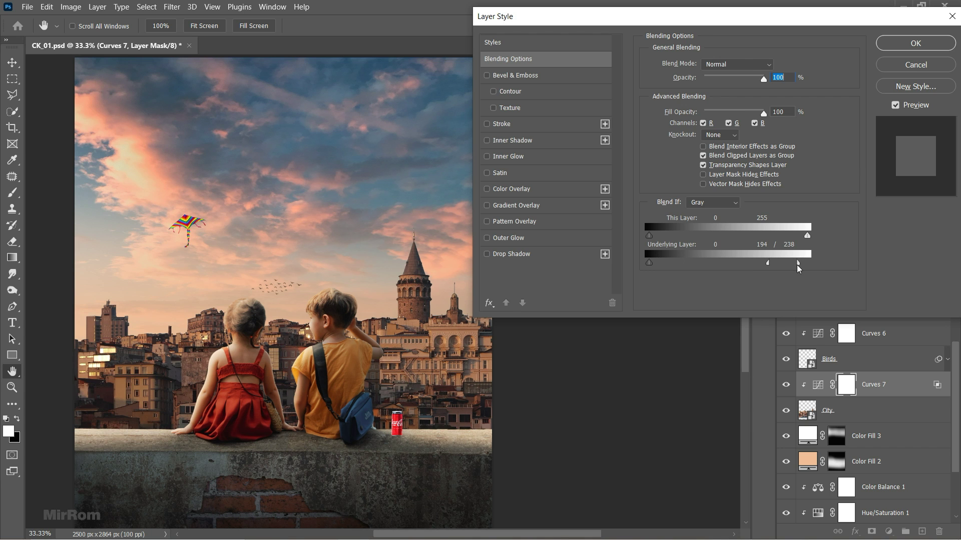
left_click(898, 45)
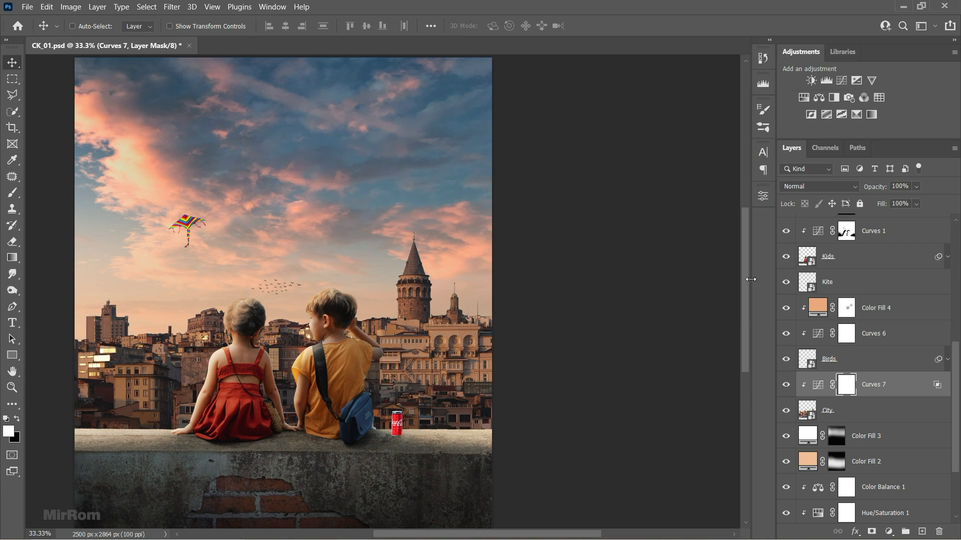
Add Levels 2 to the city: midtones 0.74, whites 248, output blacks 24
left_click(826, 80)
left_click_drag(666, 323, 672, 323)
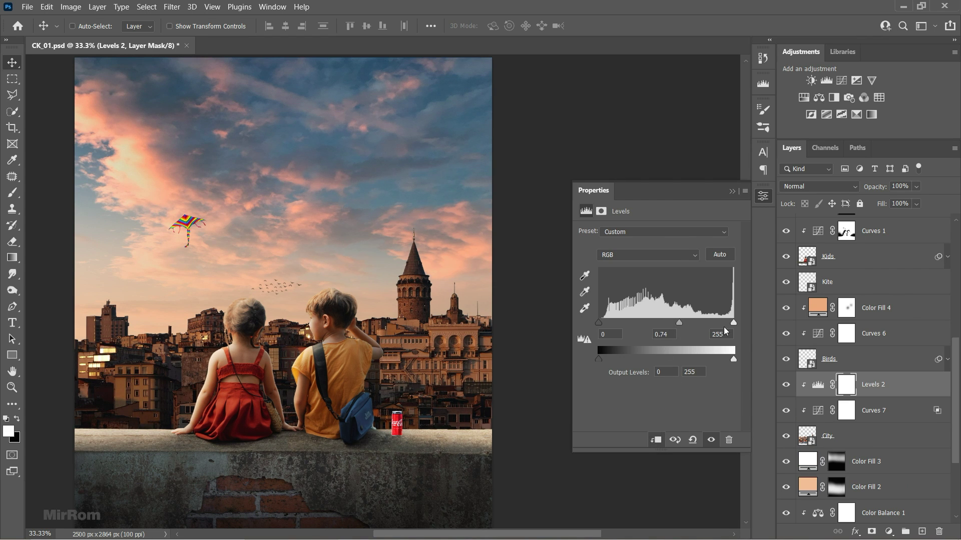
mouse_move(733, 323)
left_mouse_down()
mouse_move(716, 325)
mouse_move(730, 333)
left_mouse_up()
left_click_drag(607, 360, 611, 359)
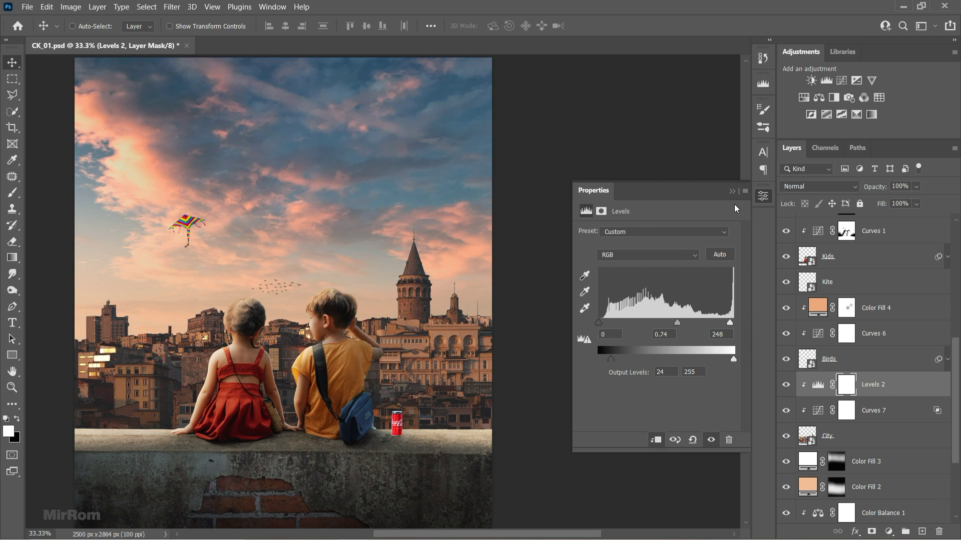
left_click(732, 191)
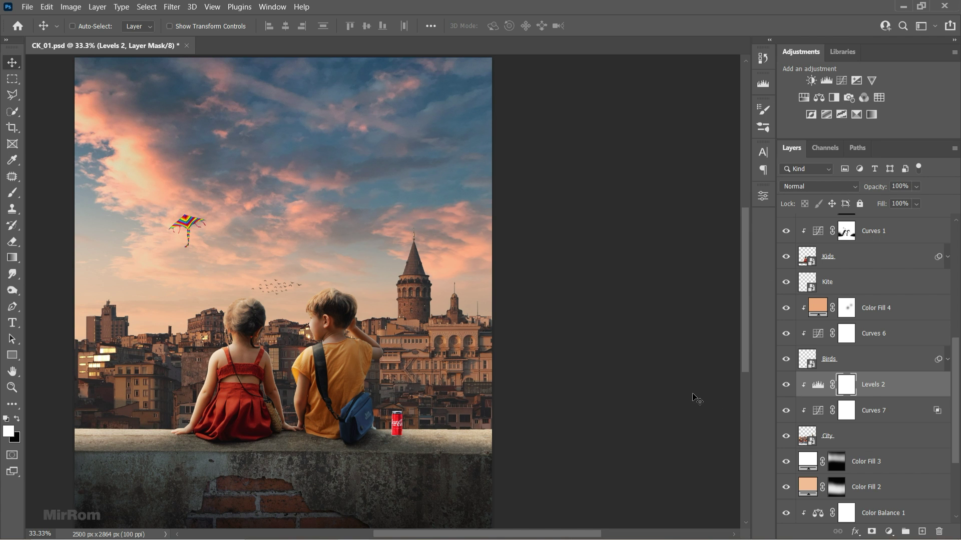
Add a Solid Color fill clipped to the city in Overlay blend mode
left_click(888, 531)
left_click(880, 314)
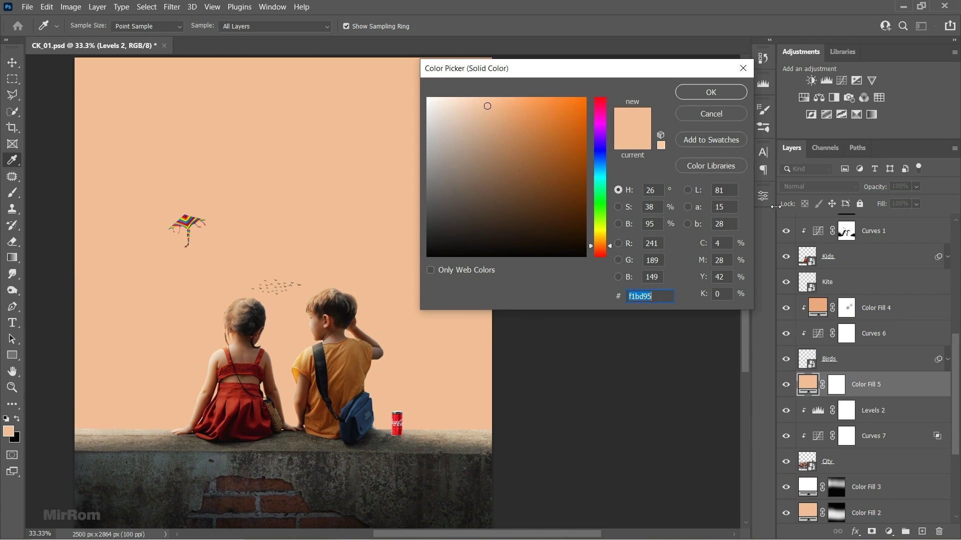
left_click(732, 94)
left_click(954, 150)
left_click(888, 406)
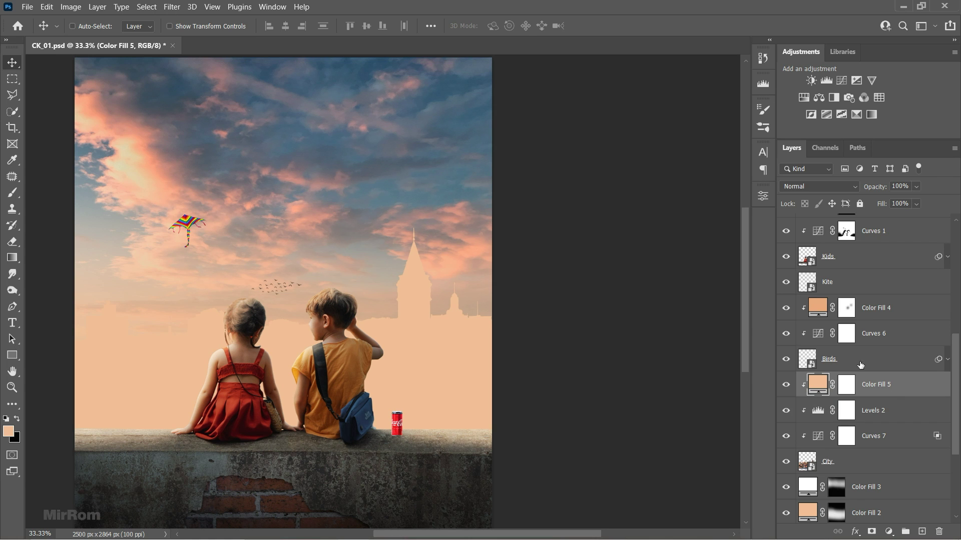
left_click(818, 187)
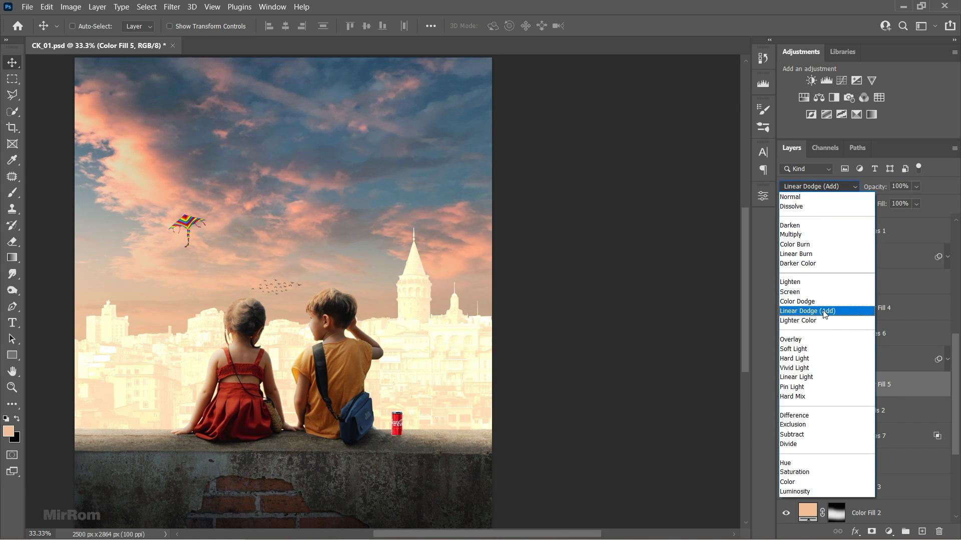
left_click(819, 340)
Change the fill to a paler peach and invert its mask to black
double_click(817, 388)
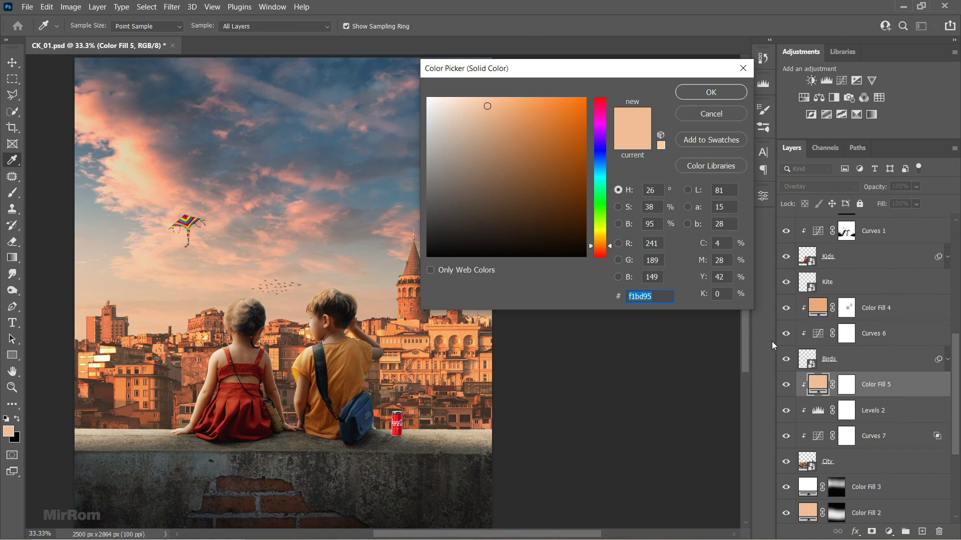
left_click_drag(480, 117, 470, 98)
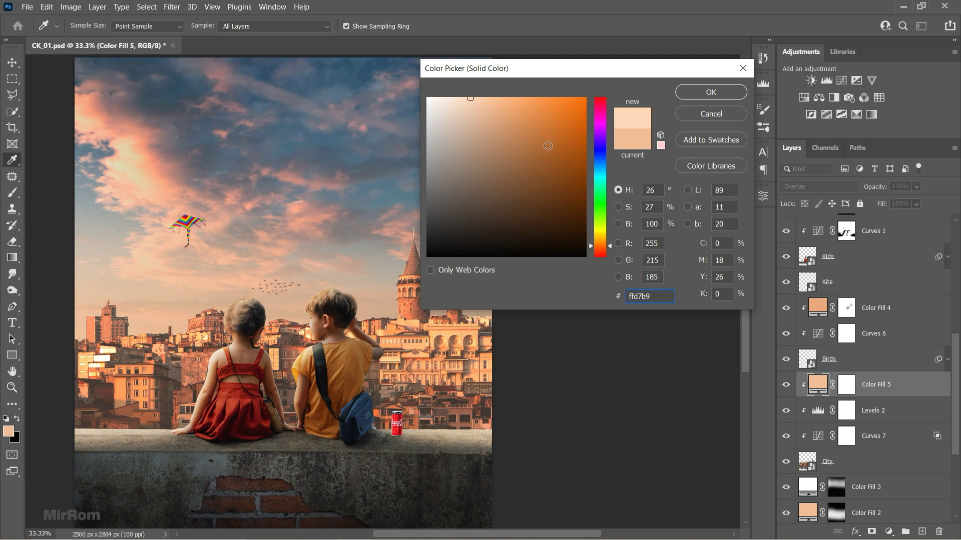
left_click(711, 92)
left_click(846, 384)
key("ctrl+i")
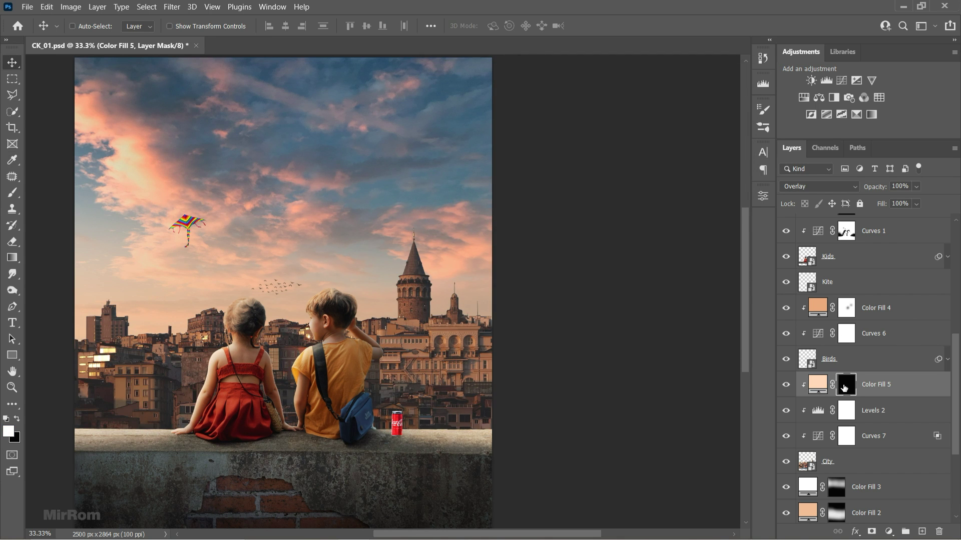
Paint warm glow along the tower spire and adjust the fill colour, keeping the mask black
scroll(328, 278, "up", 1)
key("b")
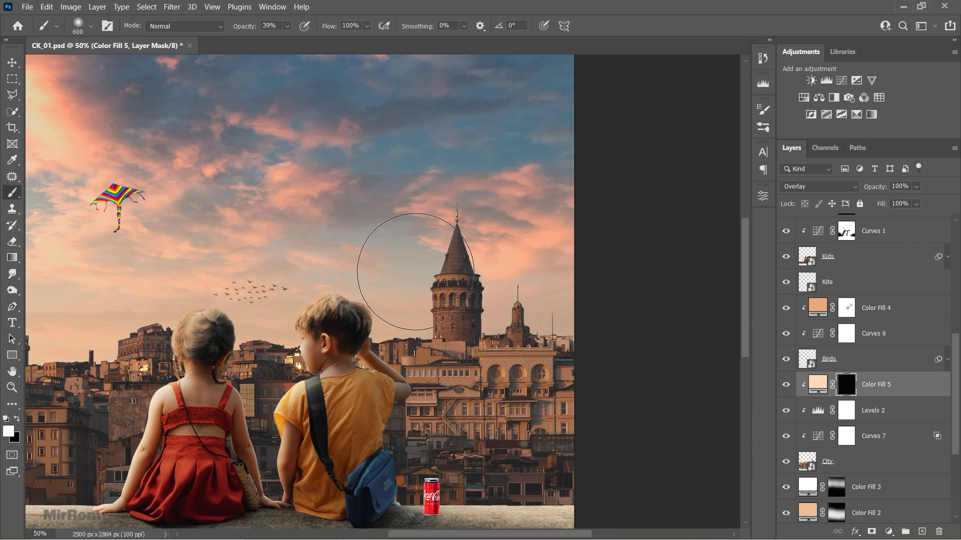
left_click_drag(454, 223, 441, 266)
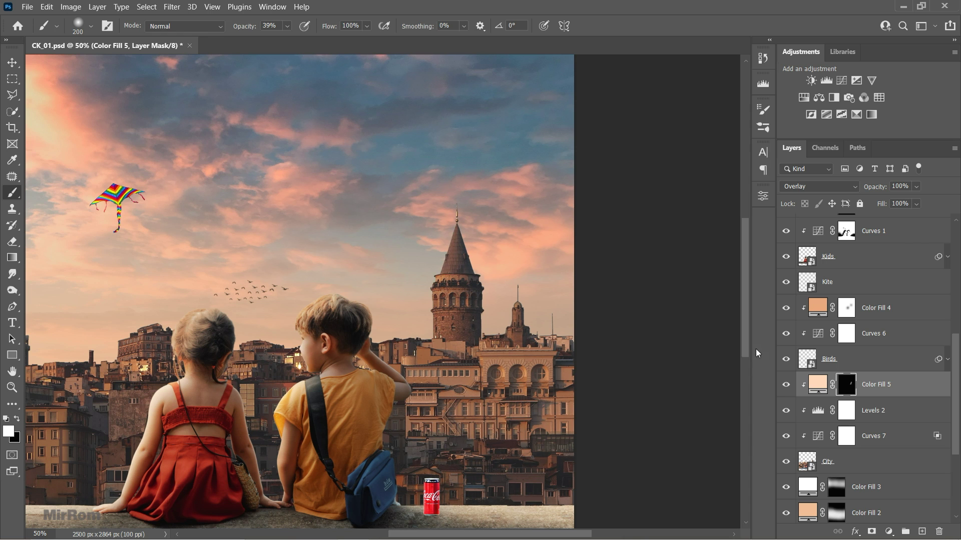
key("ctrl+i")
double_click(818, 385)
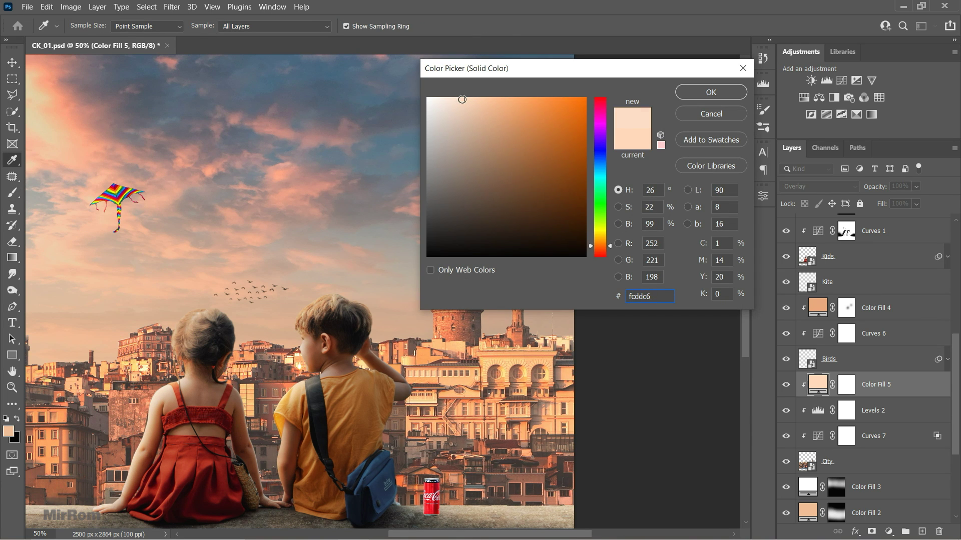
left_click(711, 92)
left_click(846, 387)
key("ctrl+i")
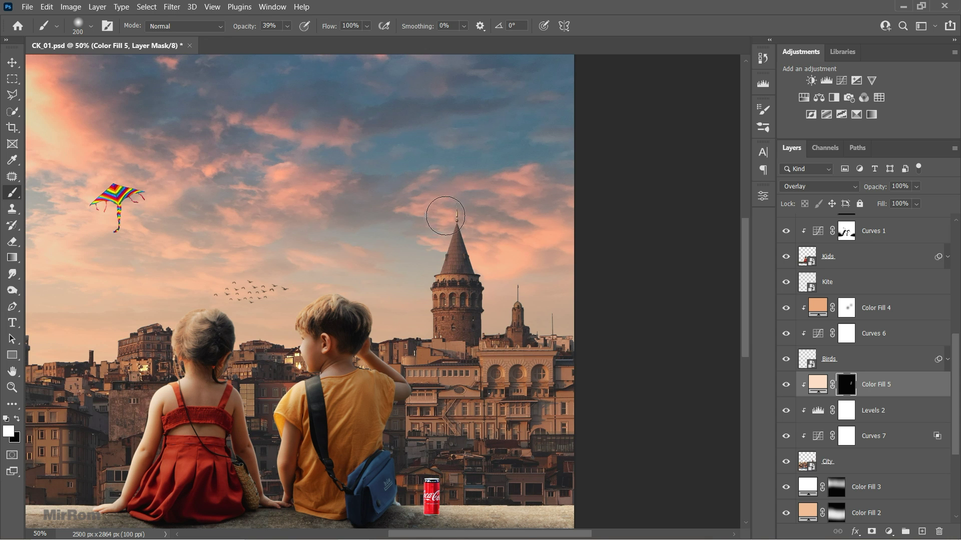
Paint peach glow near the top of the tower with an enlarged soft brush
left_click_drag(439, 210, 423, 283)
left_click(394, 351, "ctrl")
key("bracketright")
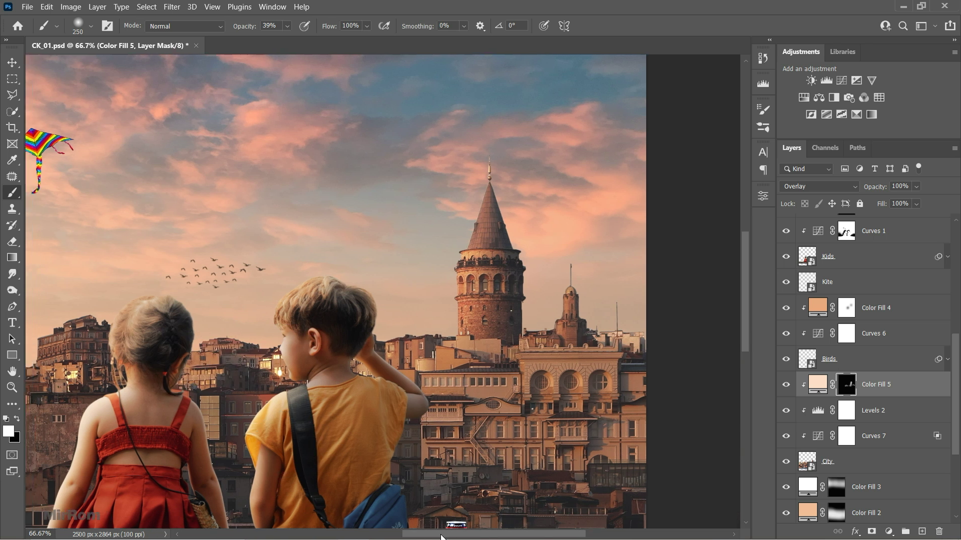
scroll(311, 369, "left", 5)
key("bracketright")
key("bracketright")
key("bracketright")
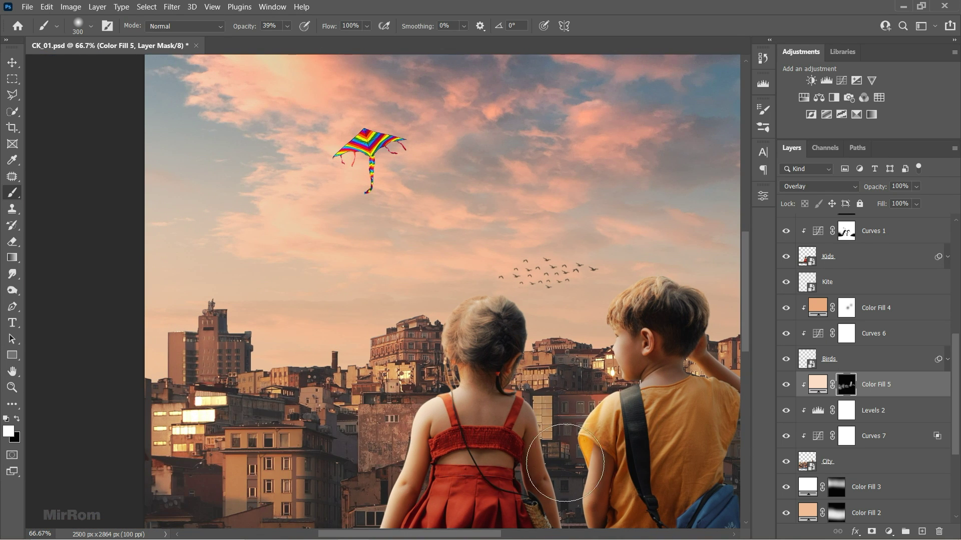
scroll(524, 445, "right", 5)
scroll(697, 285, "down", 1)
Raise brush opacity slightly and paint glow along the rooftop line with a fine tip
left_click_drag(252, 30, 256, 31)
key("bracketleft")
key("bracketleft")
key("bracketleft")
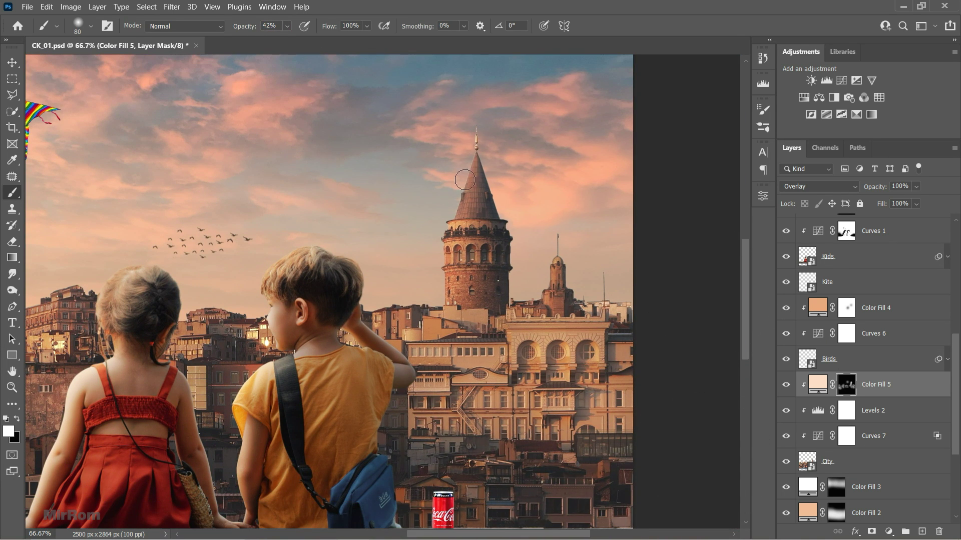
key("bracketleft")
key("bracketleft")
key("bracketleft")
key("bracketright")
scroll(423, 511, "up", 1)
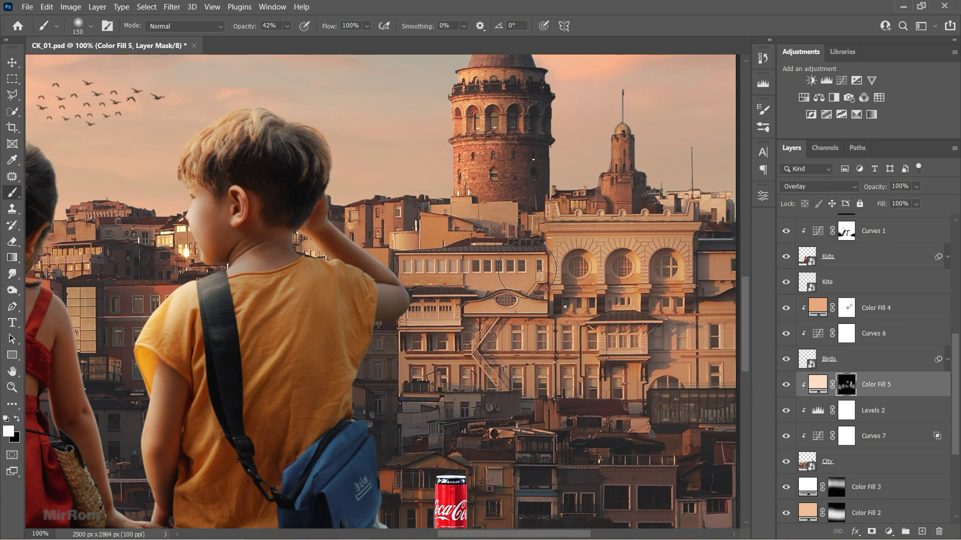
key("bracketleft")
key("bracketleft")
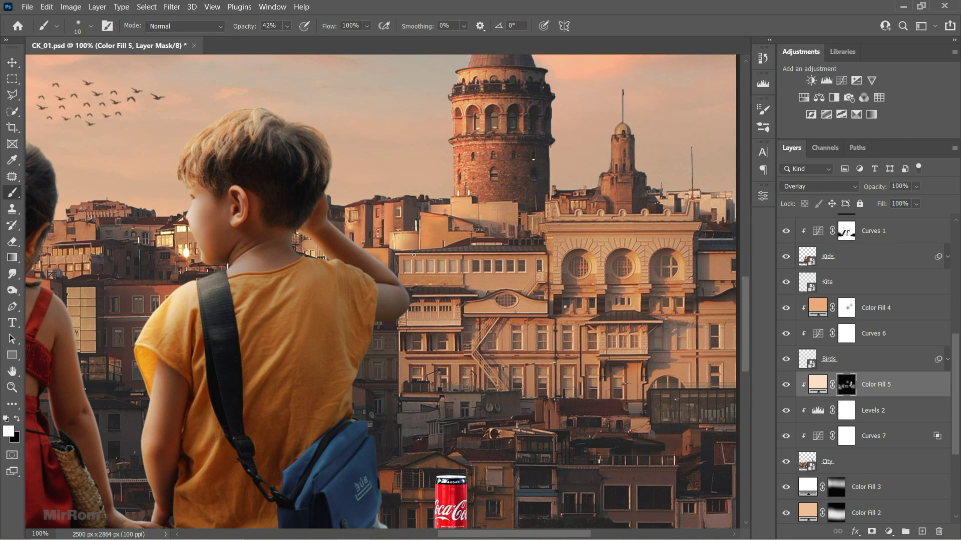
left_click_drag(414, 255, 543, 255)
Paint glow on the facade, arched facade, roofline and small tower, using 30% opacity
key("backslash")
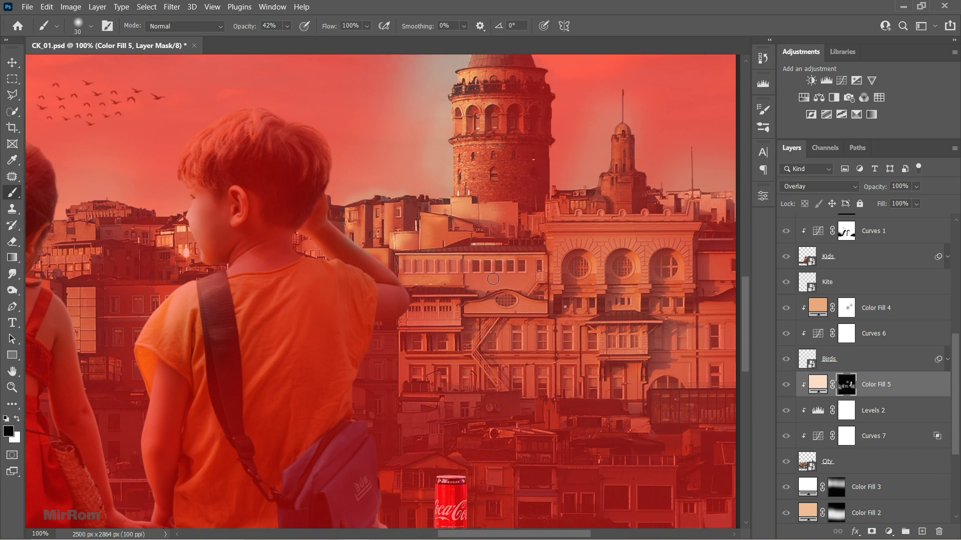
key("backslash")
key("bracketright")
key("bracketright")
left_click_drag(488, 308, 526, 335)
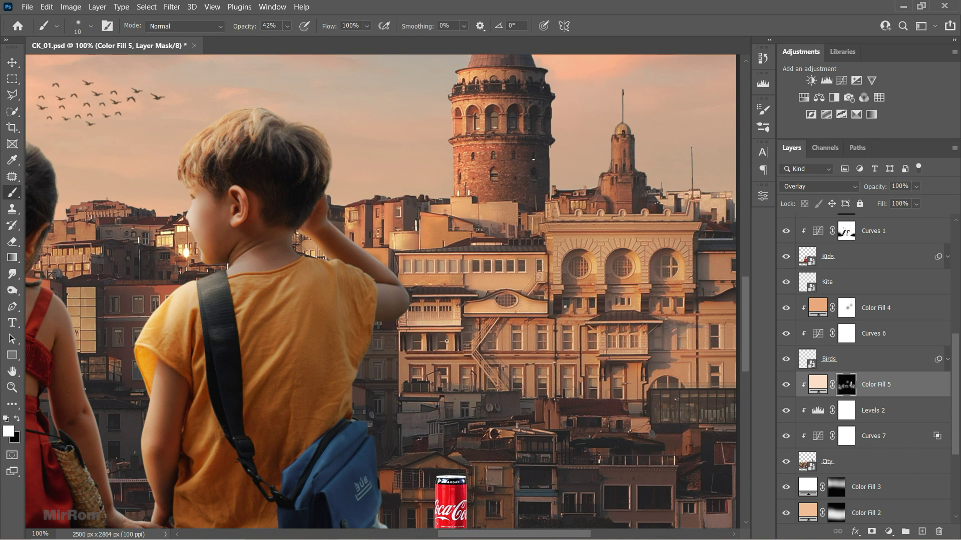
key("bracketleft")
key("3")
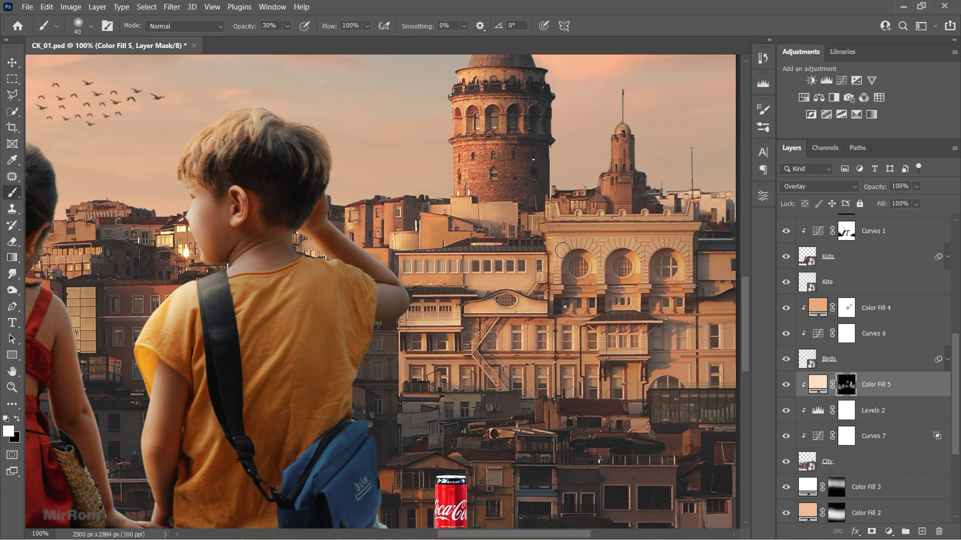
left_click_drag(555, 241, 691, 255)
left_click_drag(563, 217, 690, 215)
key("bracketright")
left_click_drag(607, 200, 624, 120)
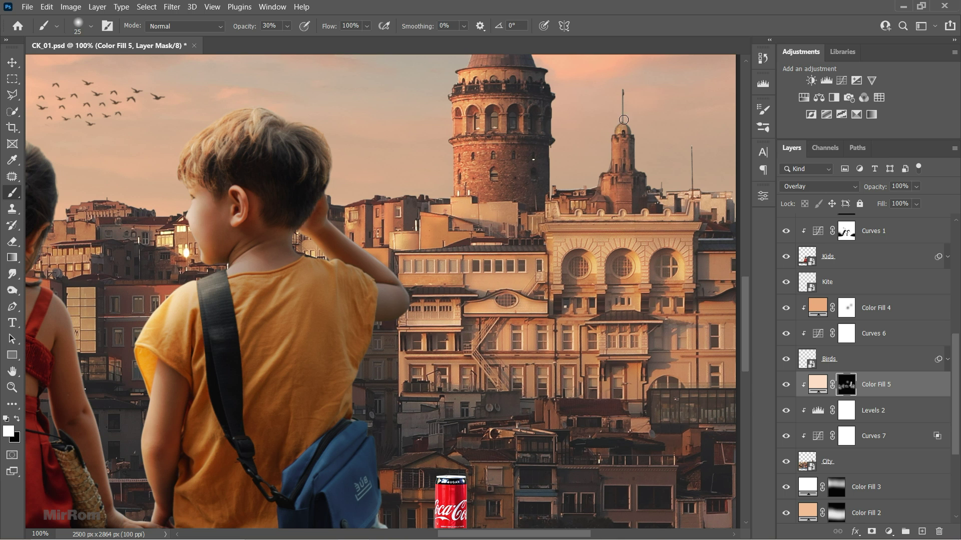
Brighten the buildings behind the children and on the left of the city
key("ctrl+minus")
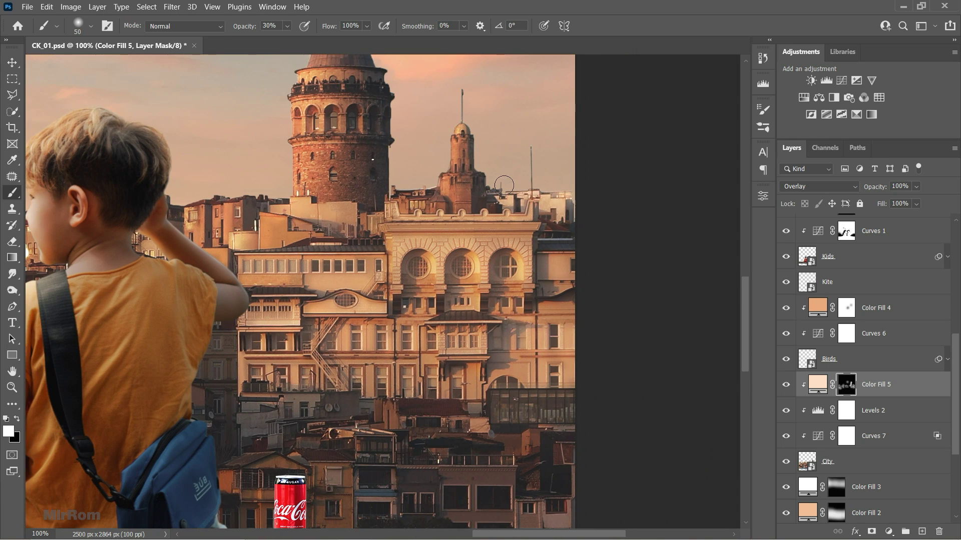
key("ctrl+minus")
key("bracketright")
key("bracketright")
key("ctrl+plus")
key("ctrl+plus")
left_click_drag(415, 200, 540, 213)
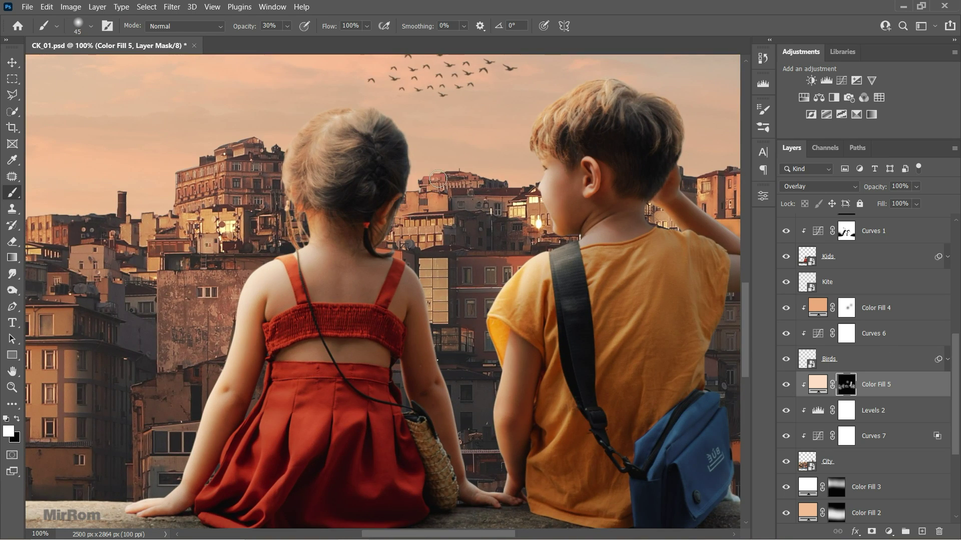
left_click_drag(460, 279, 401, 225)
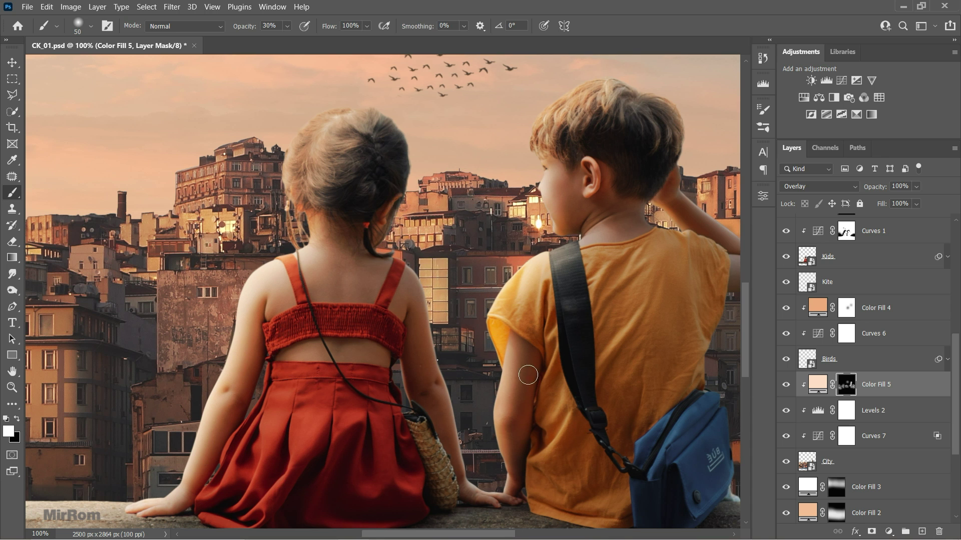
scroll(527, 375, "left", 10)
key("bracketleft")
mouse_move(556, 165)
left_mouse_down()
mouse_move(538, 199)
mouse_move(476, 225)
left_mouse_up()
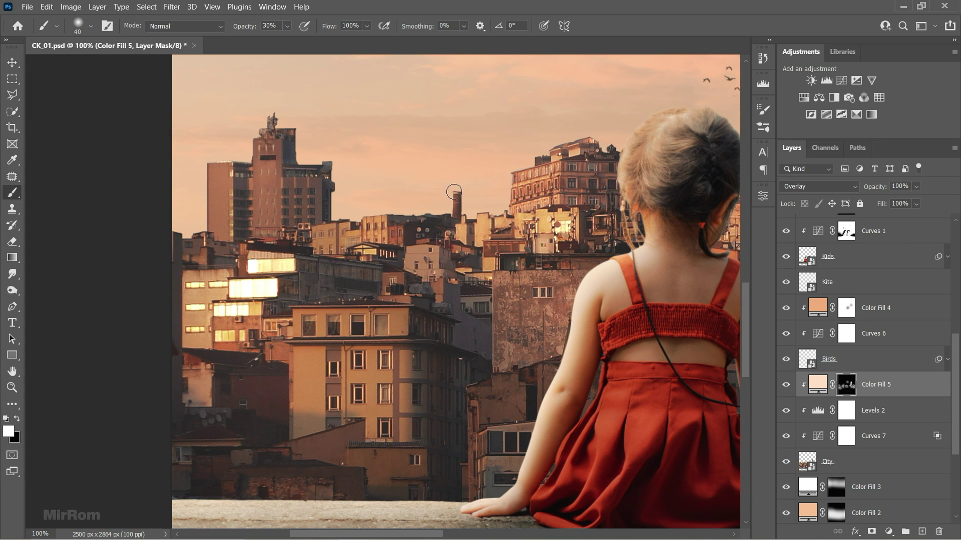
Brighten the rooftops down to the yellow building and the tall left buildings
key("bracketright")
key("bracketright")
mouse_move(501, 281)
left_mouse_down()
mouse_move(433, 258)
mouse_move(210, 330)
left_mouse_up()
key("bracketleft")
mouse_move(270, 320)
left_mouse_down()
mouse_move(326, 319)
mouse_move(380, 411)
left_mouse_up()
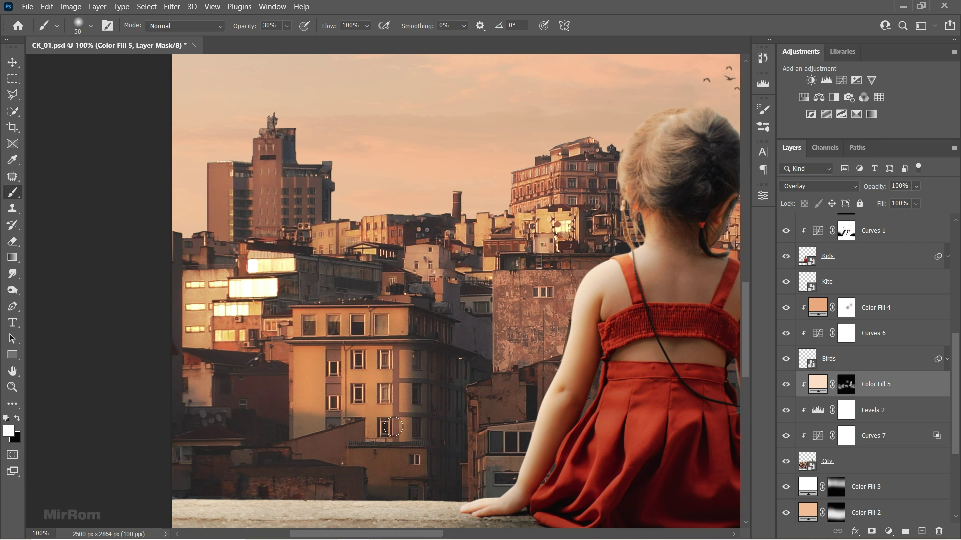
key("bracketright")
key("bracketright")
key("bracketright")
left_click_drag(267, 150, 232, 162)
key("ctrl+minus")
key("ctrl+minus")
key("ctrl+minus")
key("ctrl+minus")
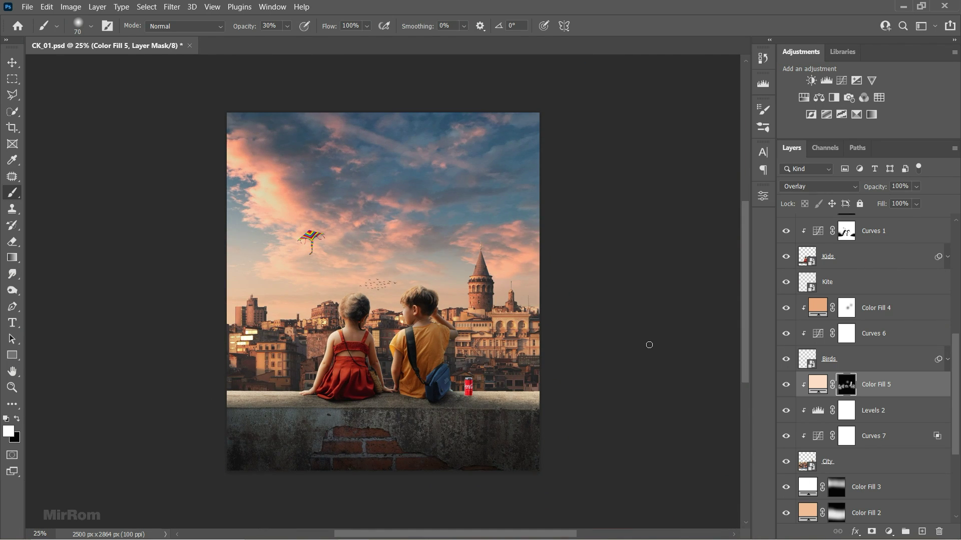
Add a Color Balance layer shifting highlights slightly toward yellow and shadows toward red
key("v")
left_click(818, 97)
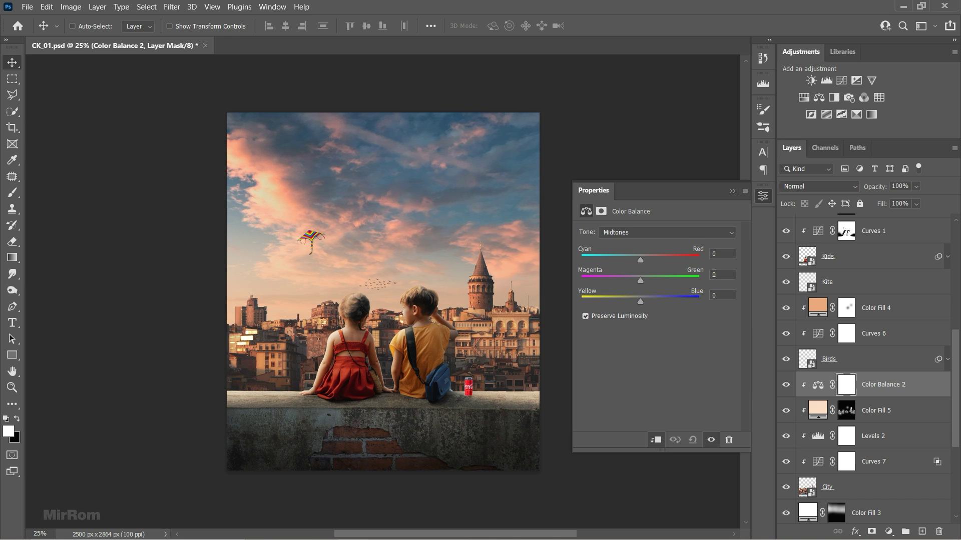
left_click(690, 232)
left_click(670, 265)
left_click_drag(641, 301, 639, 302)
left_click(671, 233)
left_click(672, 243)
left_click_drag(641, 260, 646, 259)
left_click(731, 191)
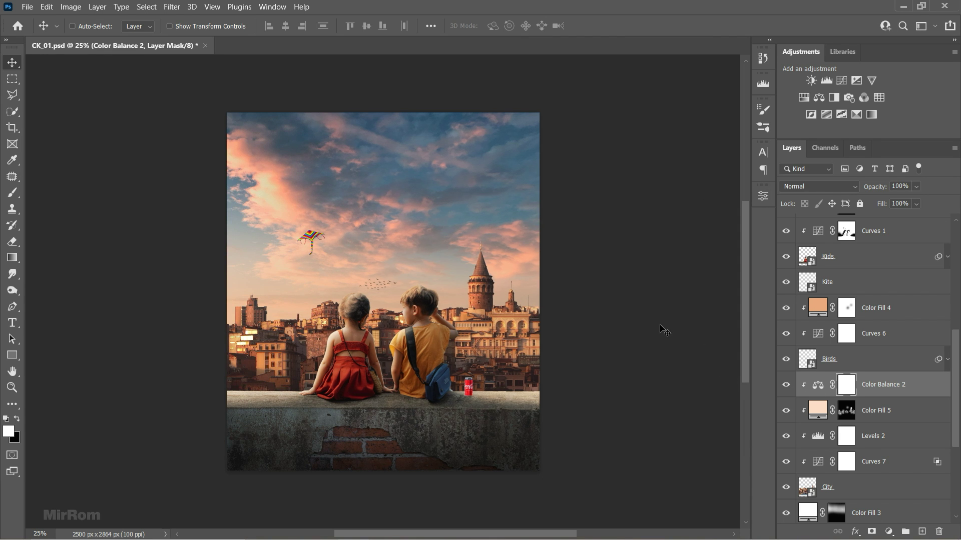
Save, then move Color Fill 4, Curves 6 and Birds below the City layer
key("ctrl+s")
left_click(821, 361)
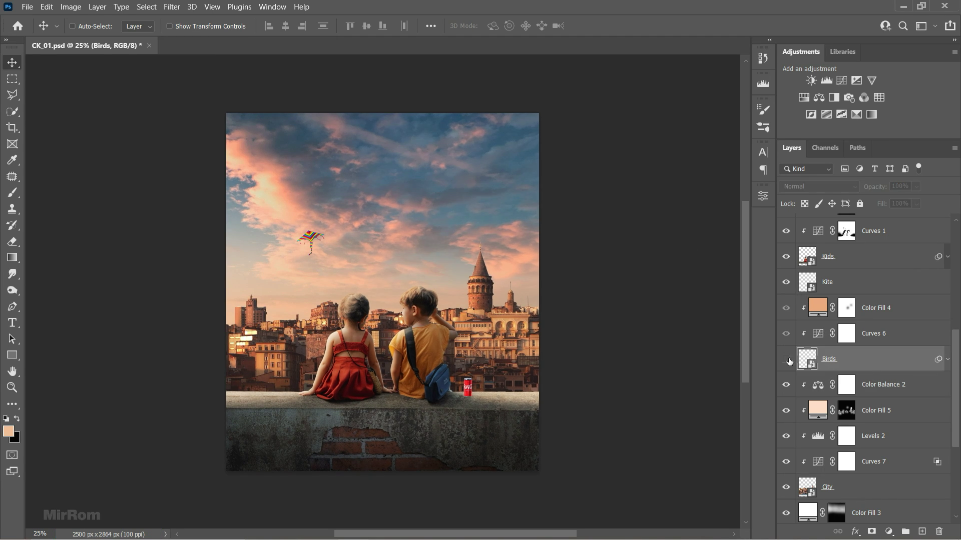
left_click(893, 317, "shift")
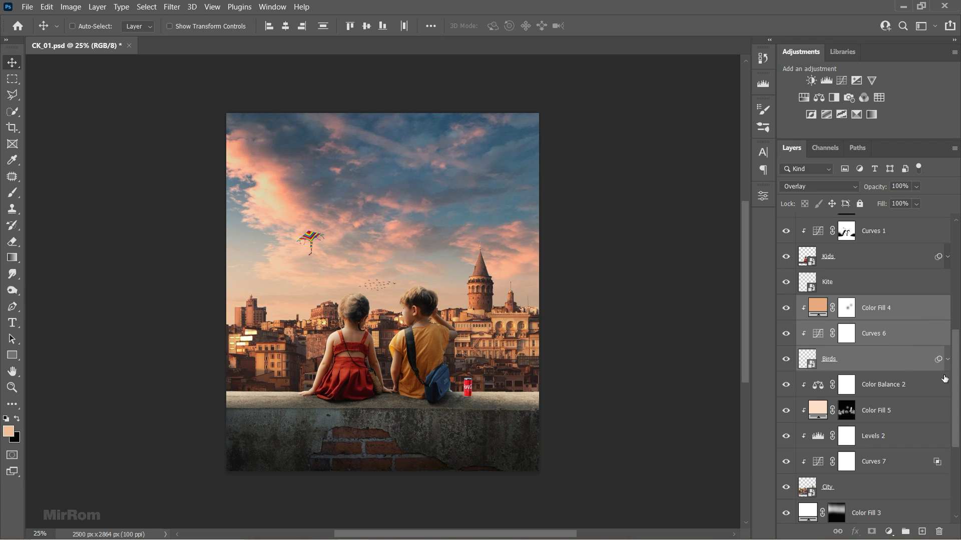
left_click_drag(944, 379, 940, 423)
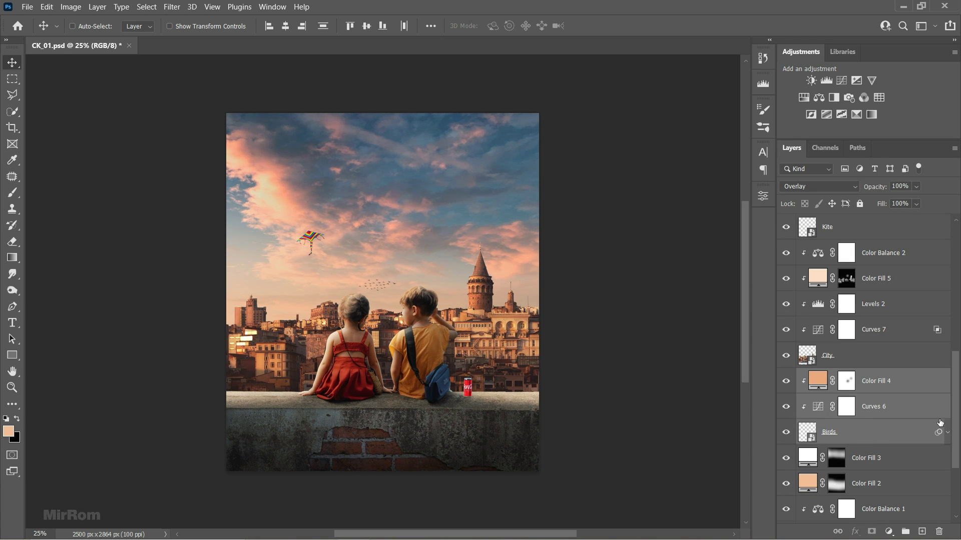
scroll(920, 380, "up", 3)
left_click(915, 337)
left_click(786, 431)
left_click(785, 431)
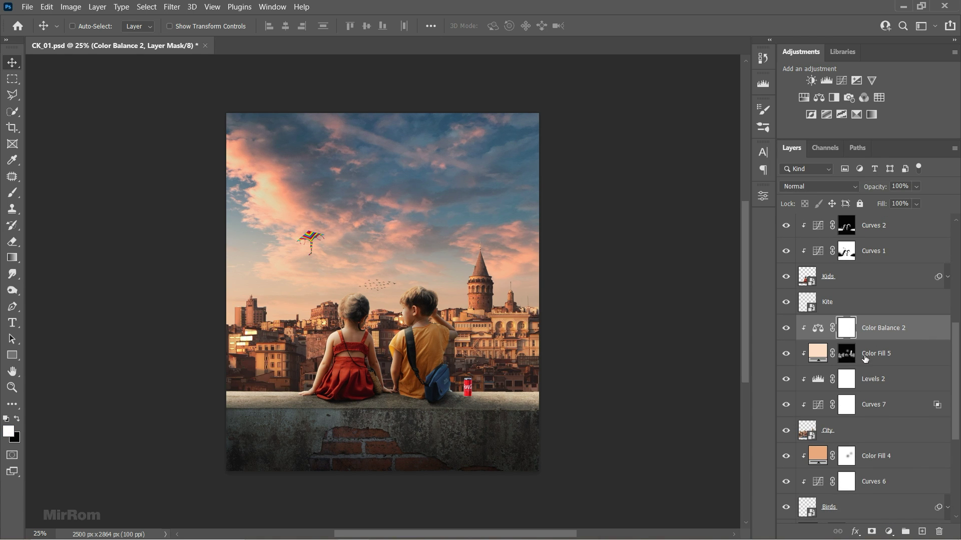
Add a peach Solid Color fill (f1bd95) with an inverted, fully hidden mask
left_click(888, 531)
left_click(881, 312)
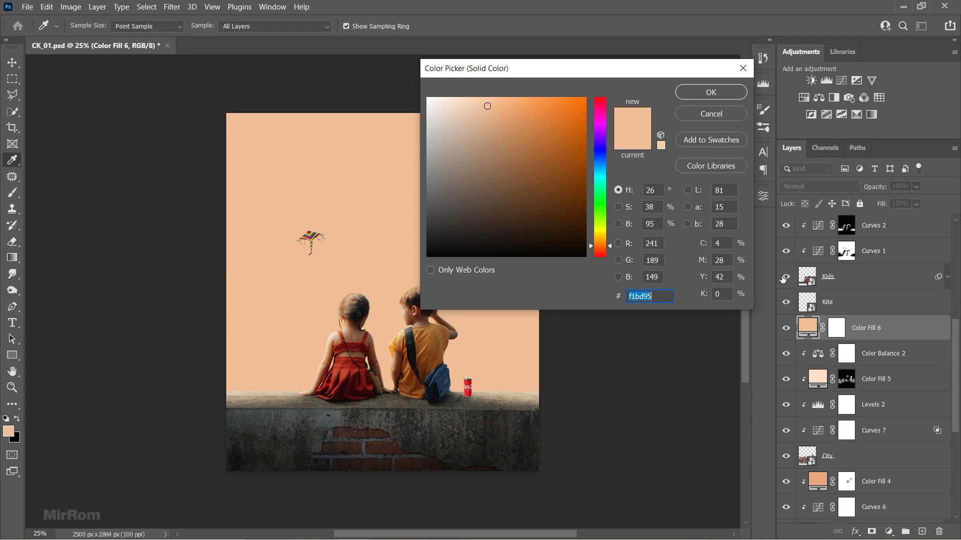
left_click(721, 94)
left_click(836, 328)
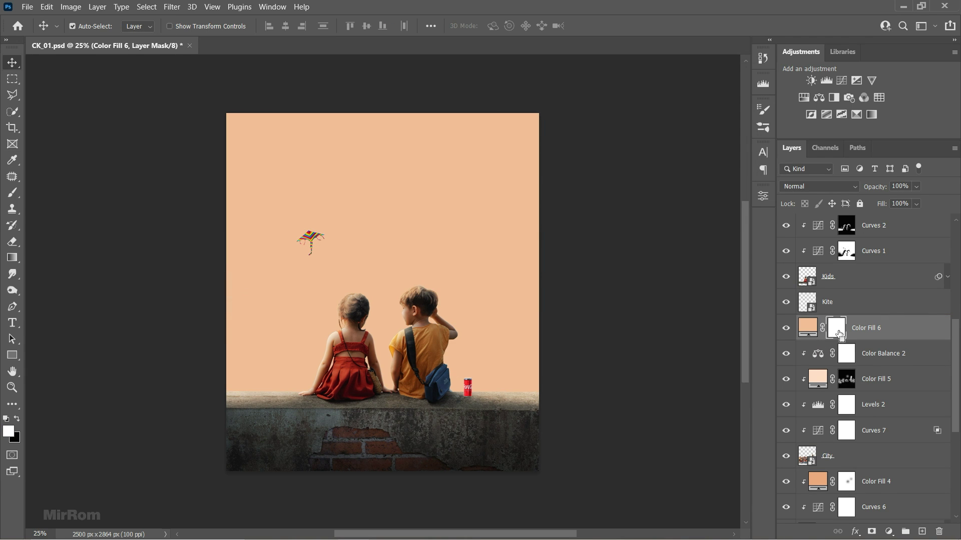
key("ctrl+i")
Paint the peach haze across the city horizon with a large, low-opacity white brush
key("b")
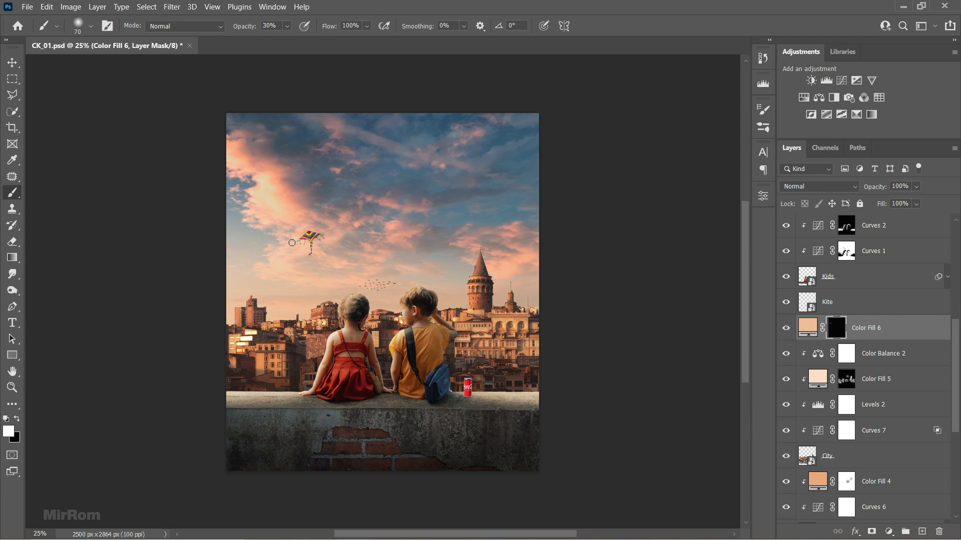
left_click_drag(287, 26, 290, 44)
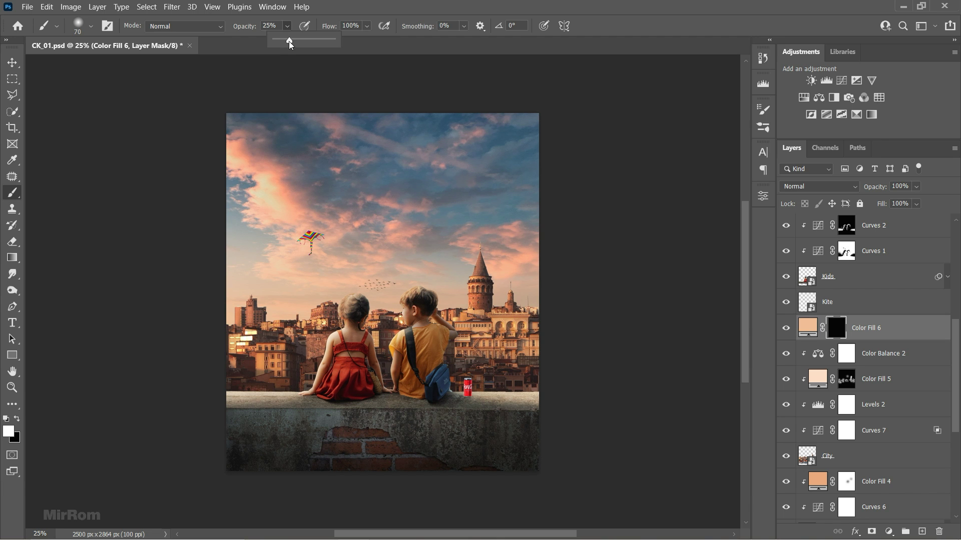
left_click(278, 115)
key("bracketright")
key("bracketright")
key("bracketright")
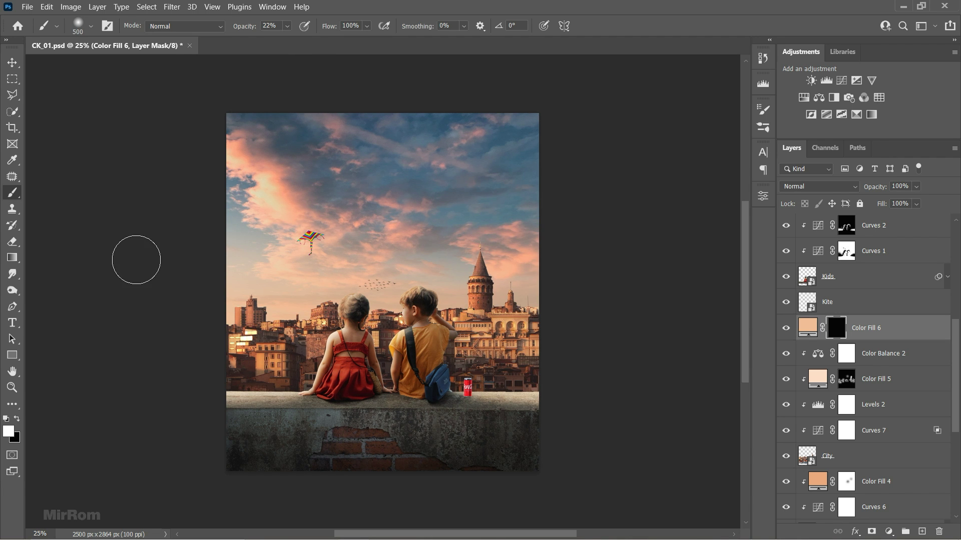
key("bracketright")
key("bracketright")
key("bracketright")
key("bracketright")
key("bracketright")
left_click_drag(259, 273, 504, 354)
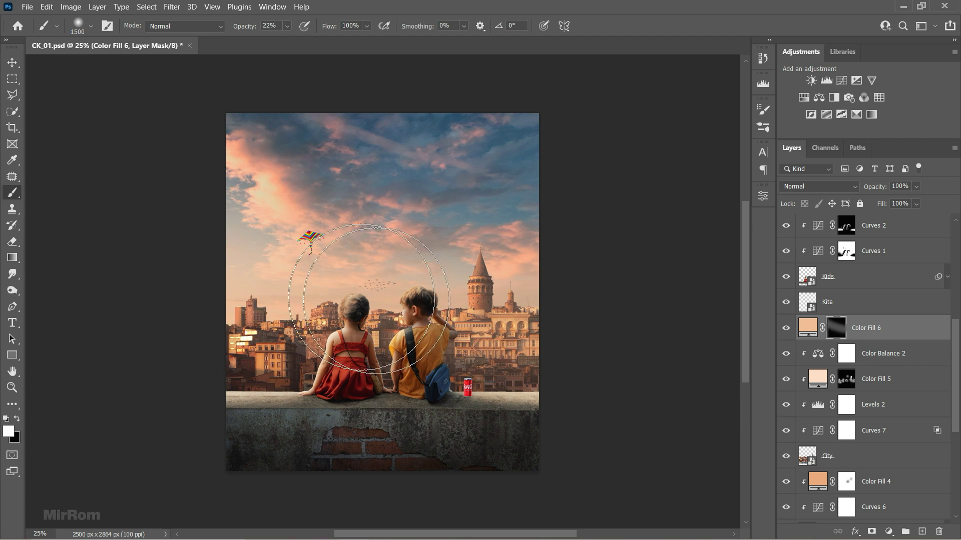
key("bracketleft")
key("bracketleft")
key("bracketleft")
key("bracketleft")
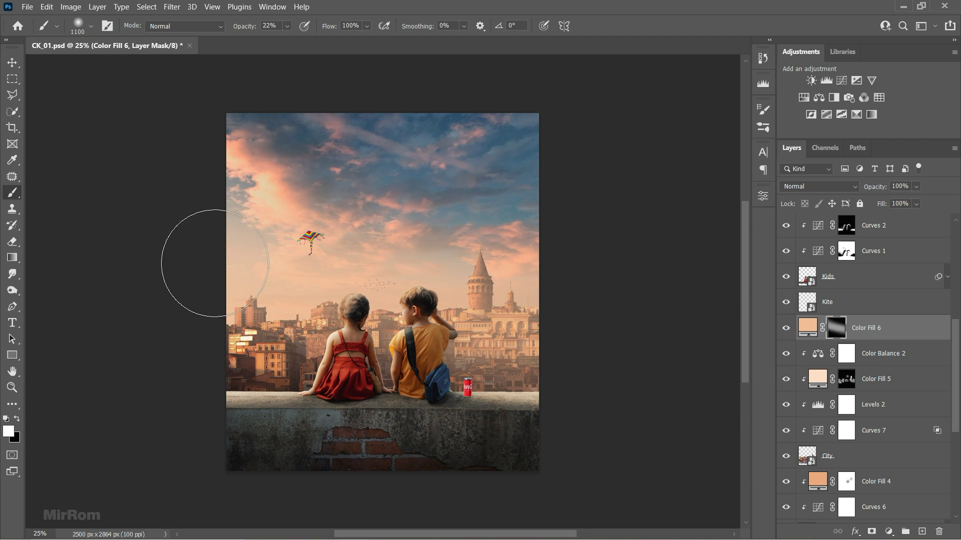
key("bracketleft")
key("bracketleft")
key("bracketleft")
left_click_drag(220, 306, 550, 320)
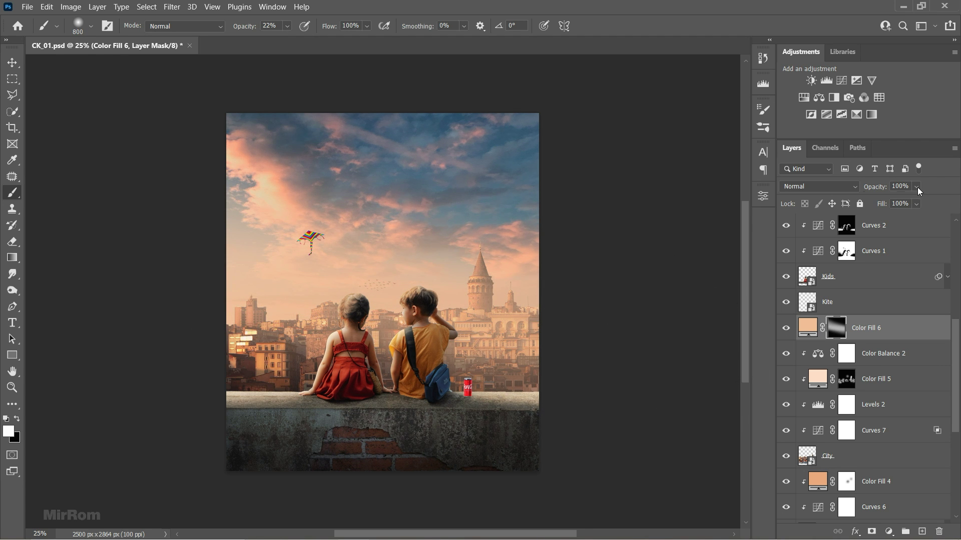
Set the haze layer to 40% opacity and prepare a large black brush for the wall
left_click(916, 186)
left_click_drag(923, 200, 911, 200)
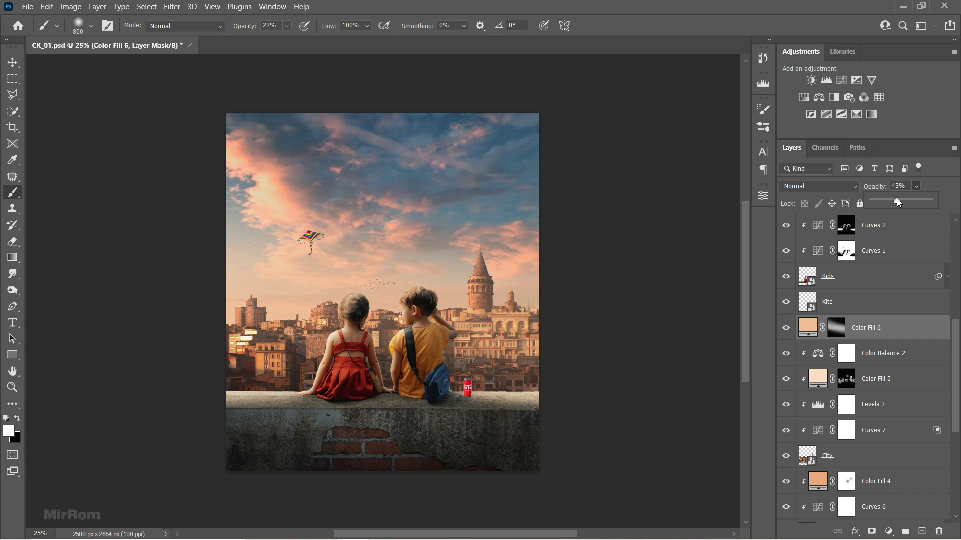
left_click_drag(895, 201, 894, 230)
key("x")
key("7")
key("7")
key("bracketright")
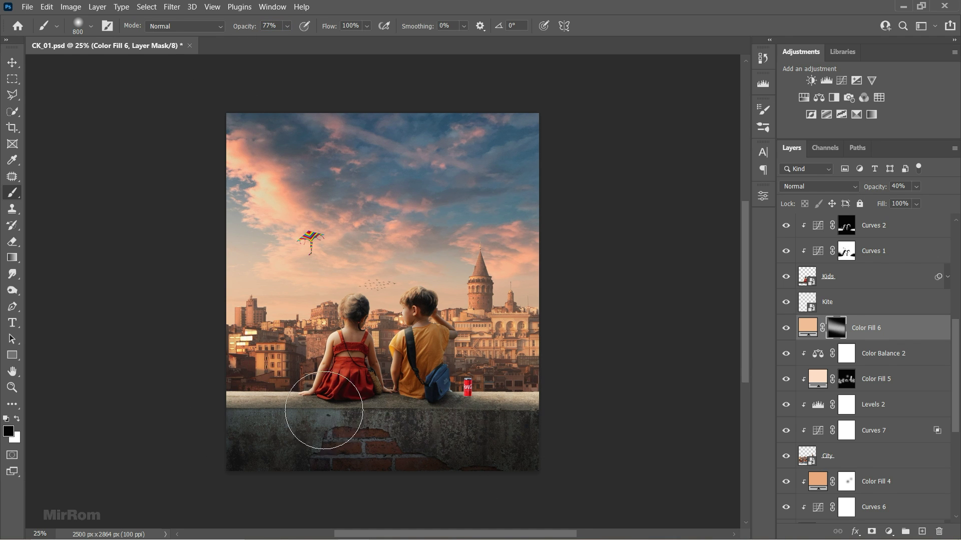
key("bracketright")
key("bracketright")
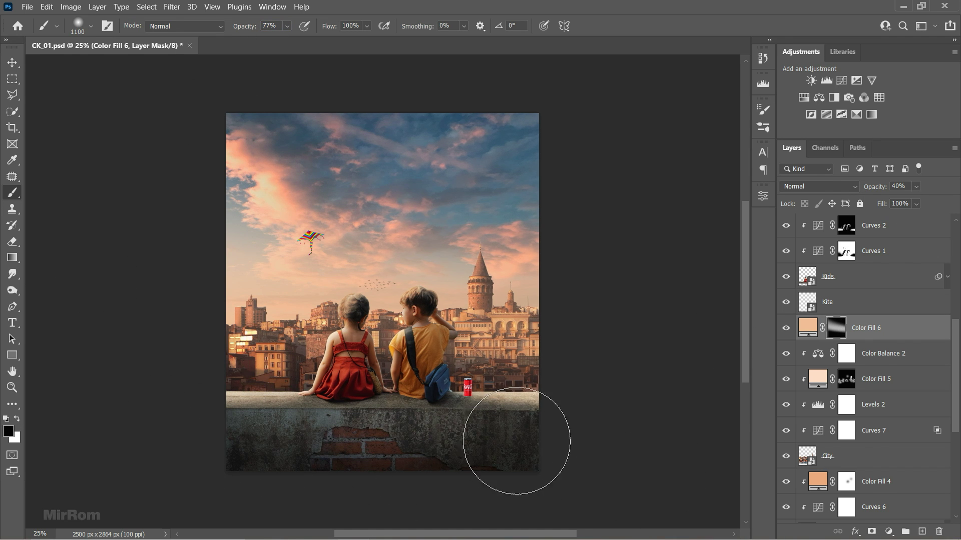
left_click(286, 26)
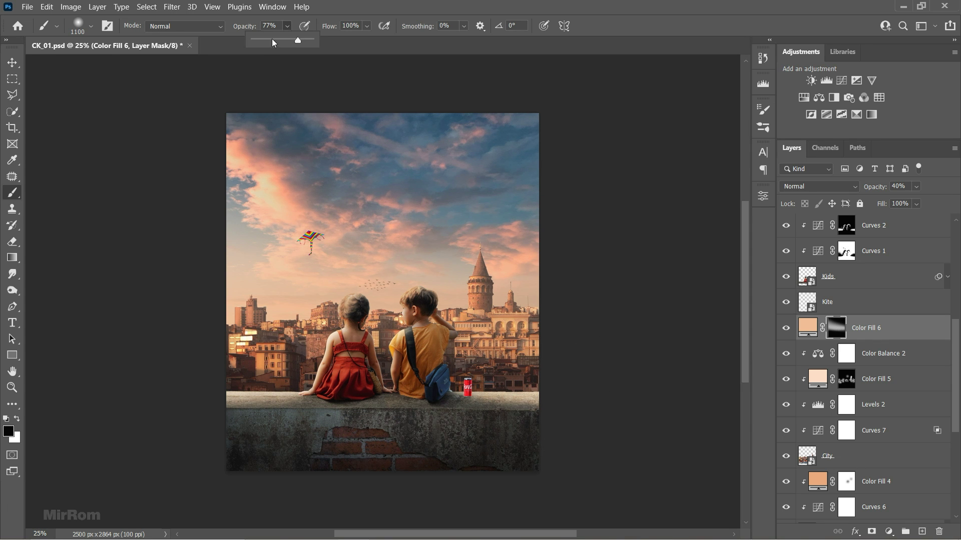
left_click_drag(298, 40, 268, 40)
key("v")
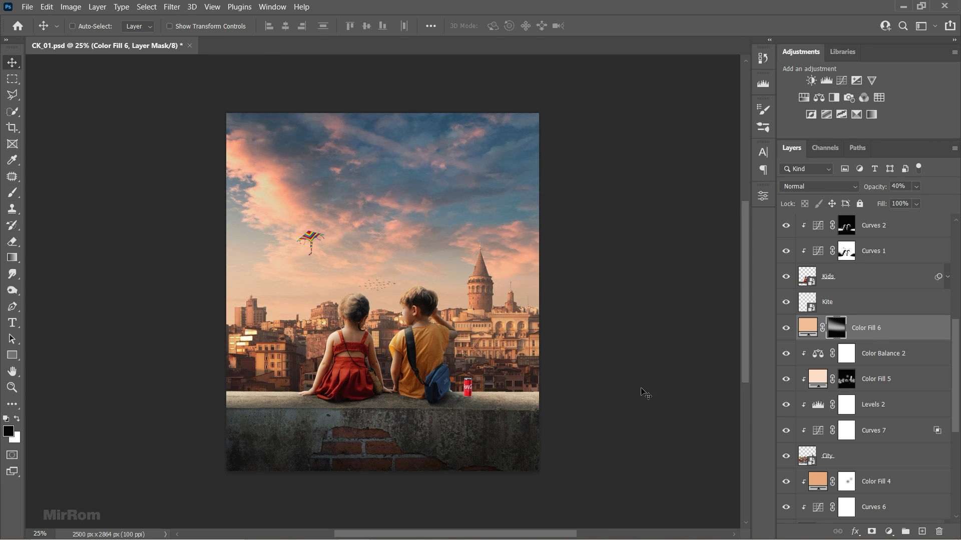
scroll(645, 395, "down", 1)
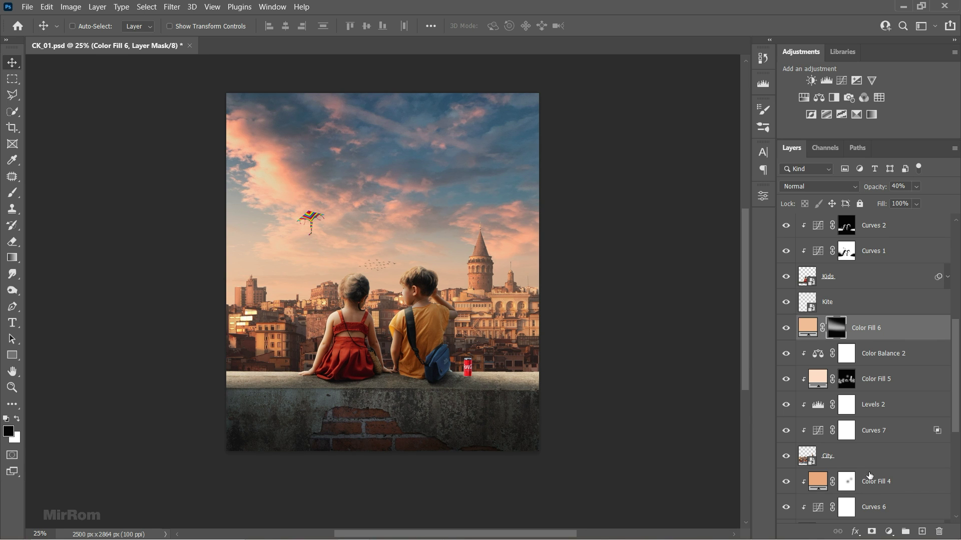
Add an orange Solid Color fill (e8a979) in Screen mode with an inverted mask
left_click(888, 531)
left_click(876, 315)
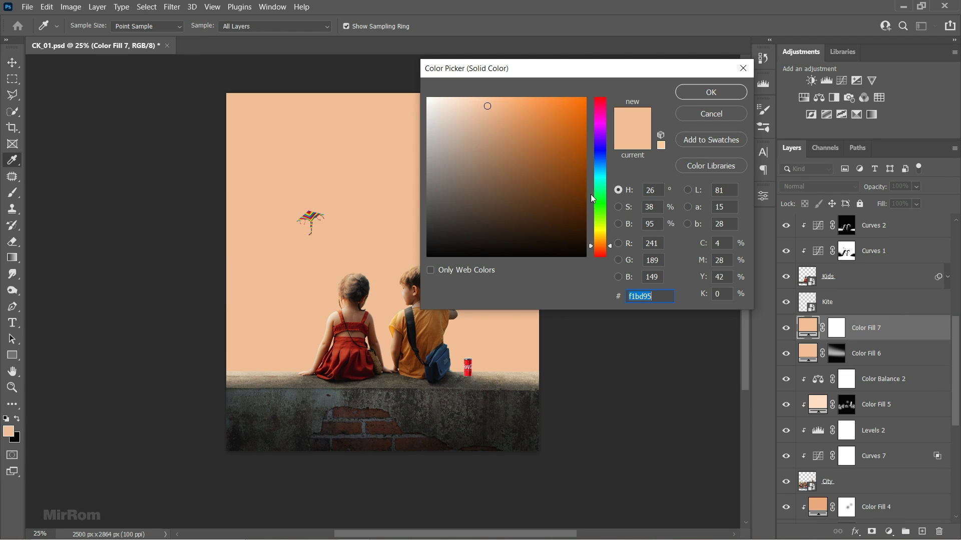
left_click_drag(524, 145, 467, 121)
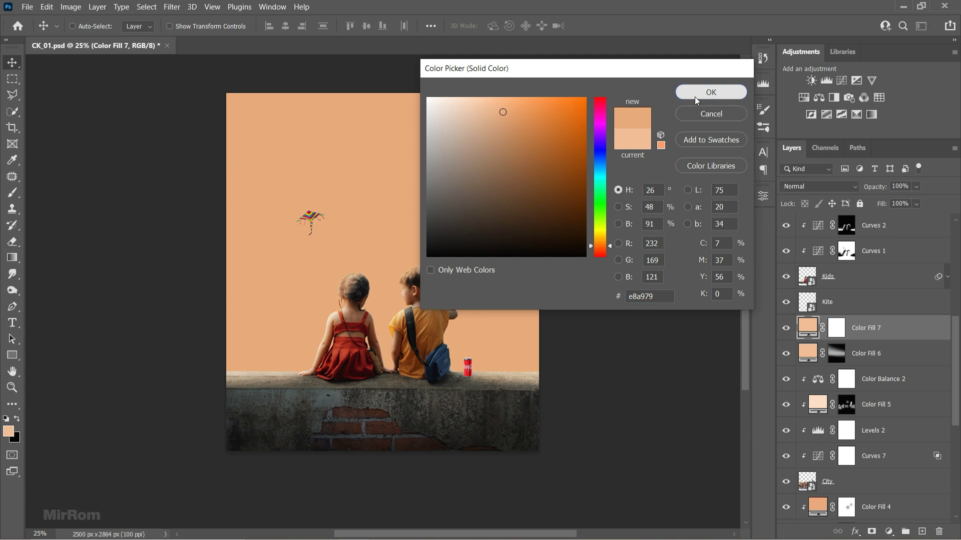
left_click(711, 92)
left_click(800, 186)
left_click(795, 292)
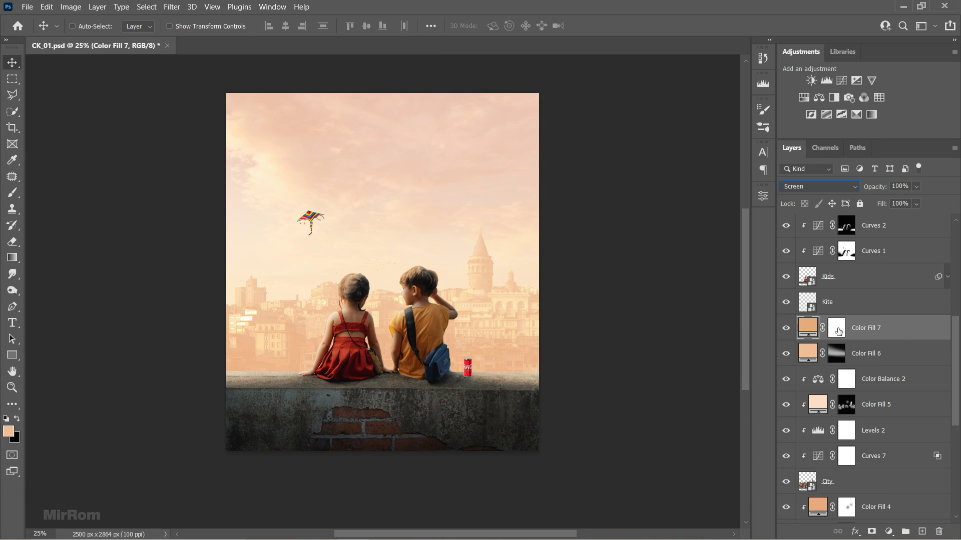
left_click(837, 330)
key("ctrl+i")
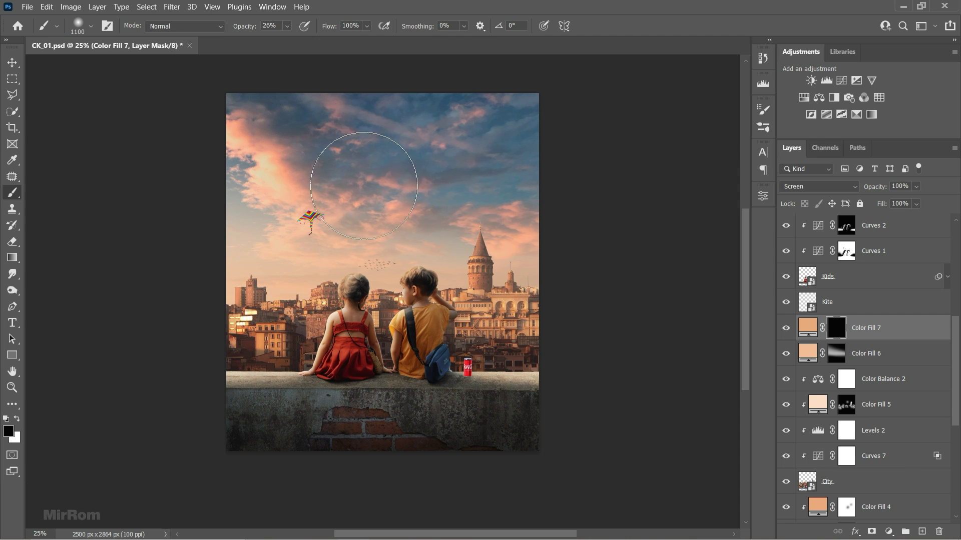
Paint the white glow around the kite and left horizon with a huge soft brush
key("b")
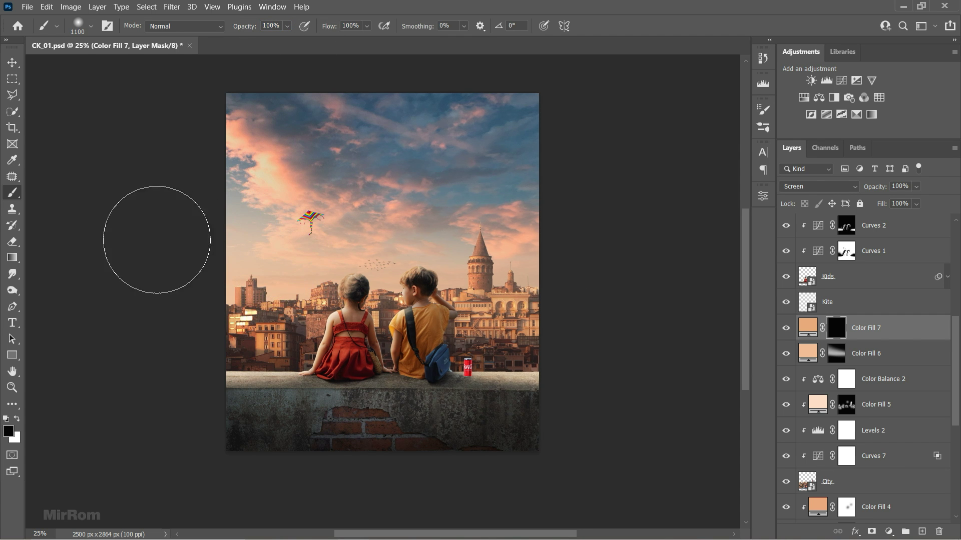
key("x")
key("bracketright")
key("bracketright")
key("bracketright")
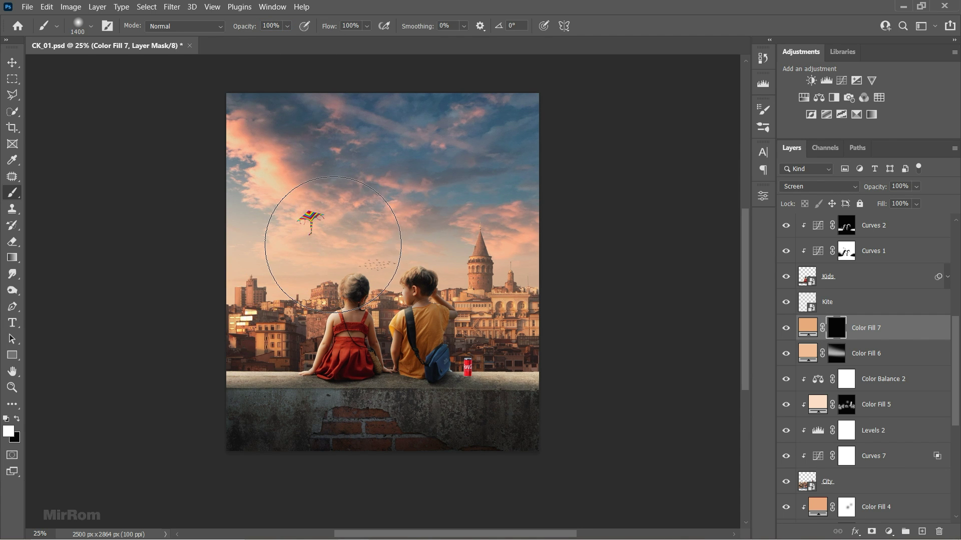
right_click(415, 229)
key("Escape")
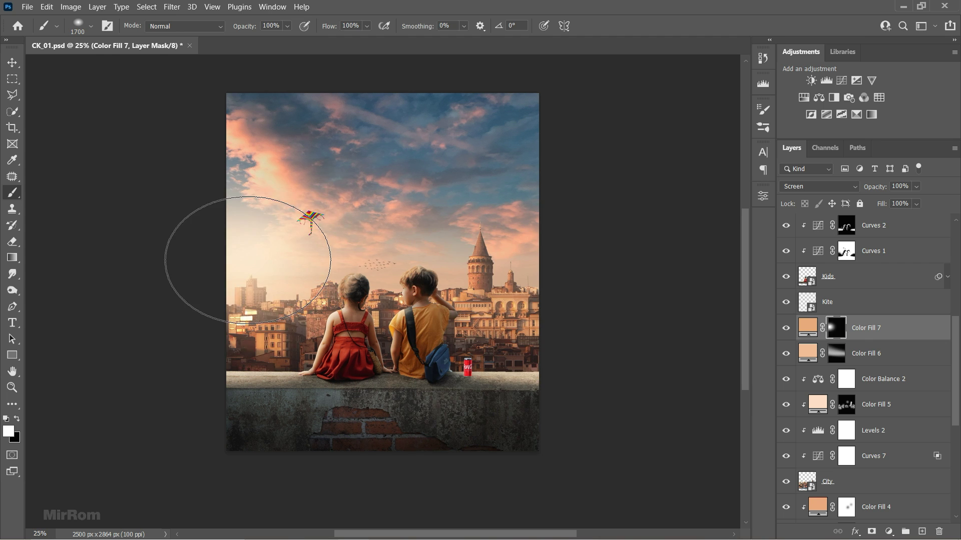
key("bracketright")
key("bracketright")
key("bracketright")
right_click(430, 218)
key("Escape")
left_click_drag(440, 245, 261, 248)
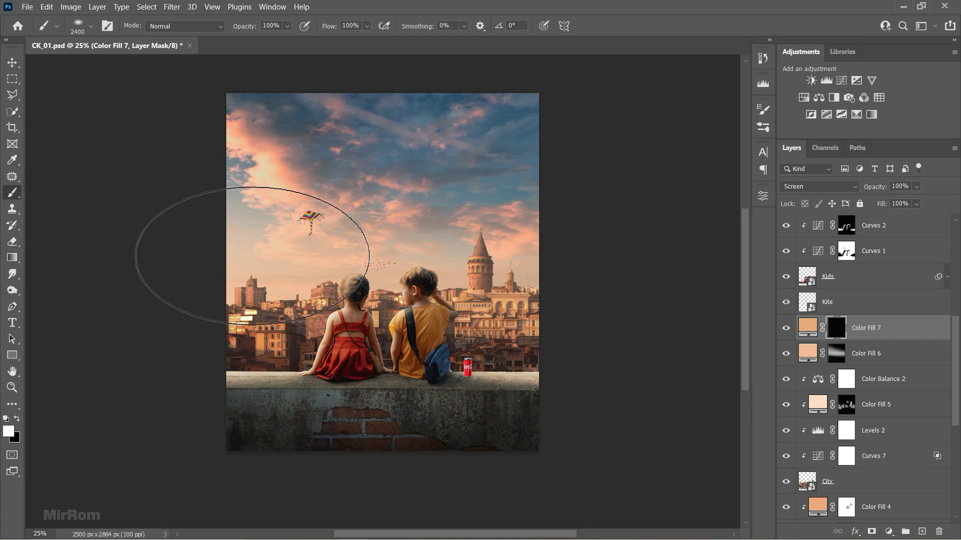
key("bracketright")
key("bracketright")
key("bracketright")
Free-transform the glow mask wider on both sides and slightly flatter vertically
key("v")
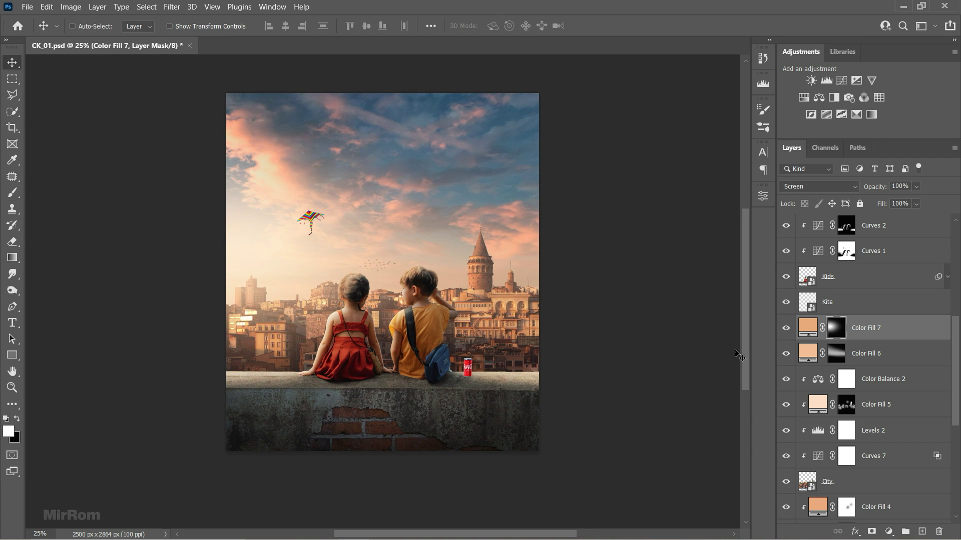
key("ctrl+t")
left_click_drag(539, 266, 631, 266)
left_click_drag(227, 266, 180, 266)
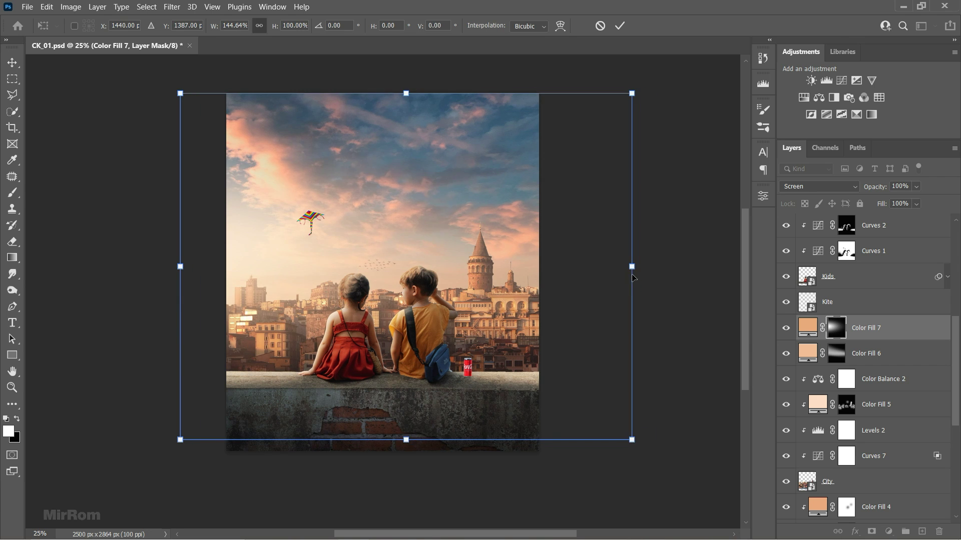
left_click_drag(632, 266, 637, 266)
left_click_drag(408, 440, 408, 426)
left_click_drag(408, 93, 408, 107)
left_click_drag(408, 426, 409, 422)
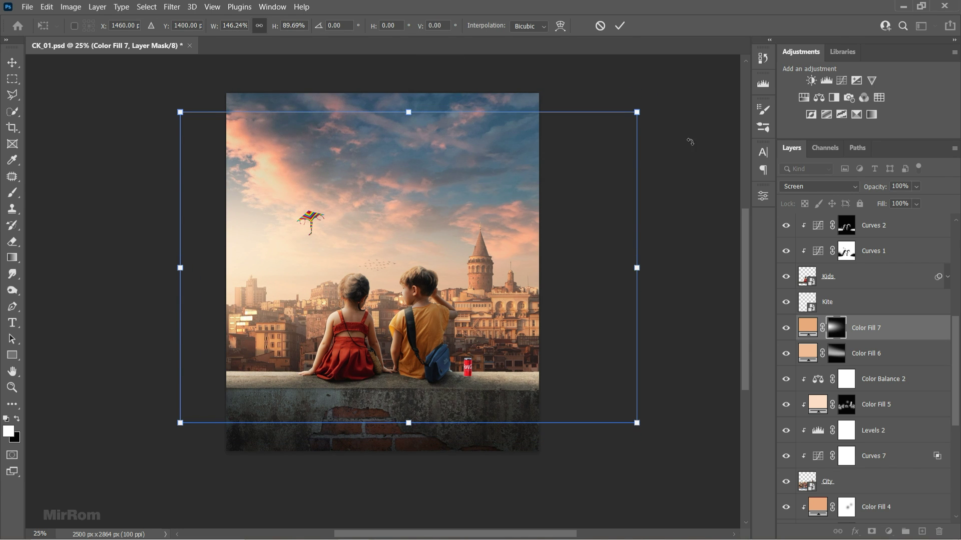
left_click(619, 25)
key("ctrl+plus")
left_click_drag(511, 531, 532, 516)
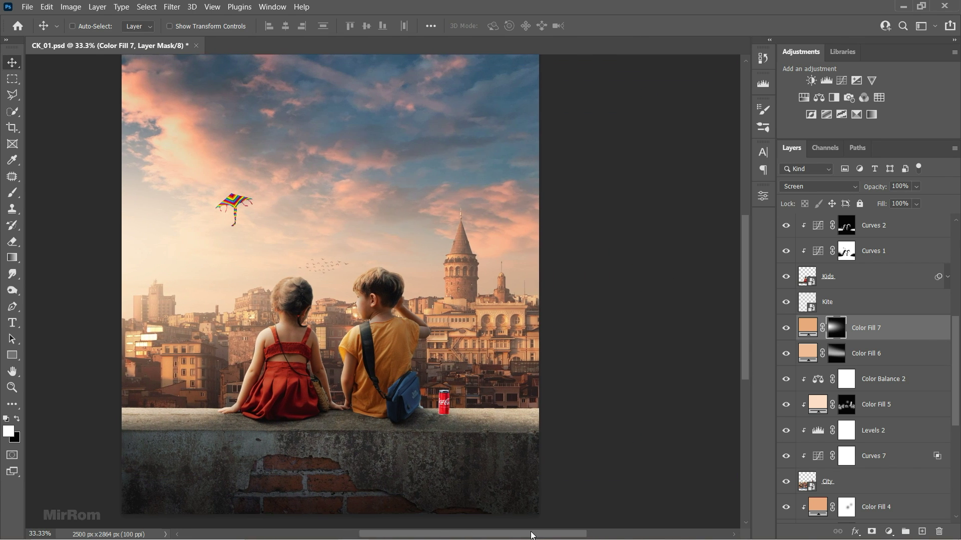
Split Color Fill 7's Underlying Layer Blend If black slider to 39/148 in Blending Options
left_click(854, 531)
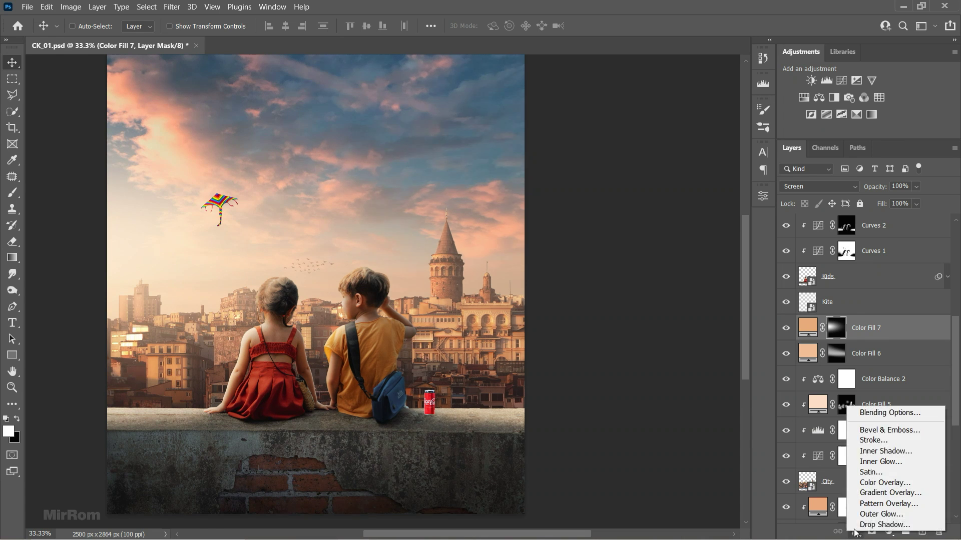
left_click(870, 415)
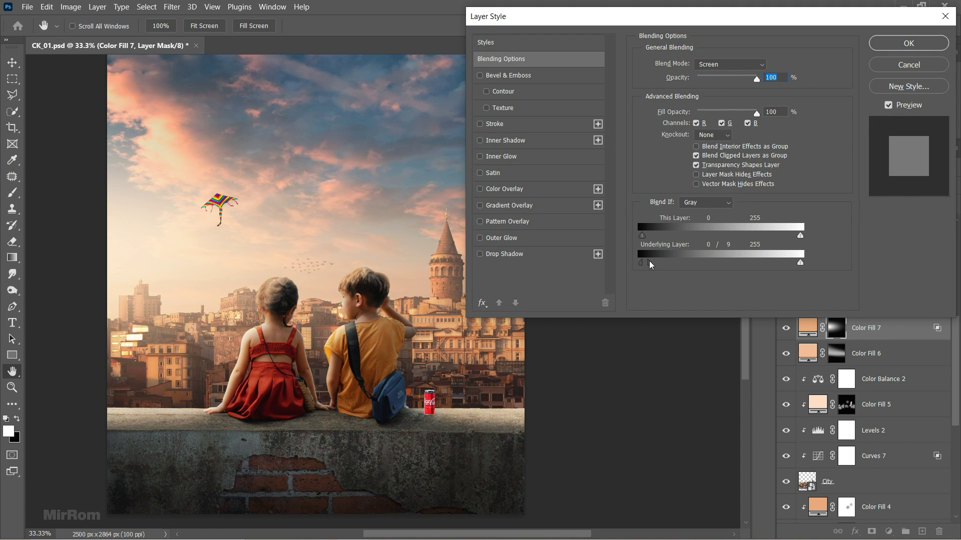
left_click_drag(650, 264, 734, 272)
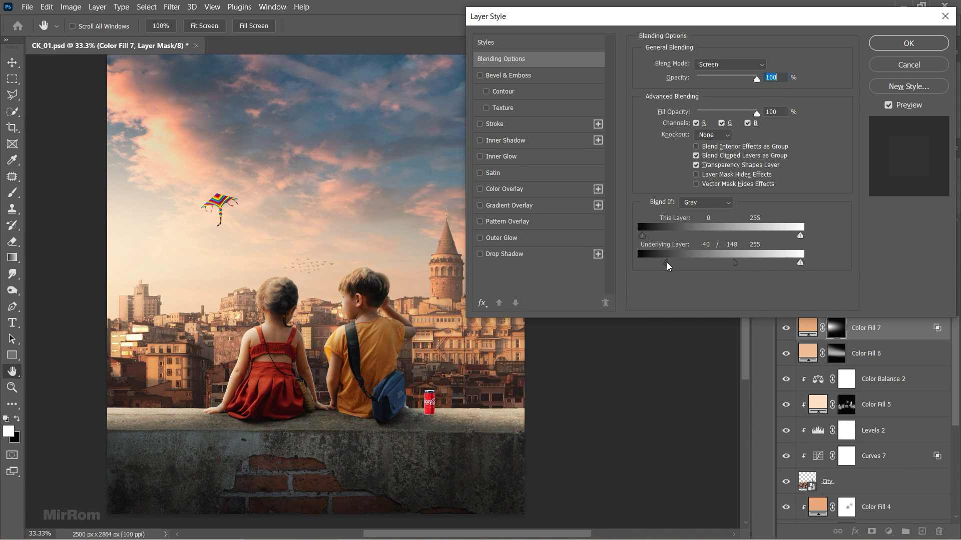
left_click(908, 44)
key("ctrl+minus")
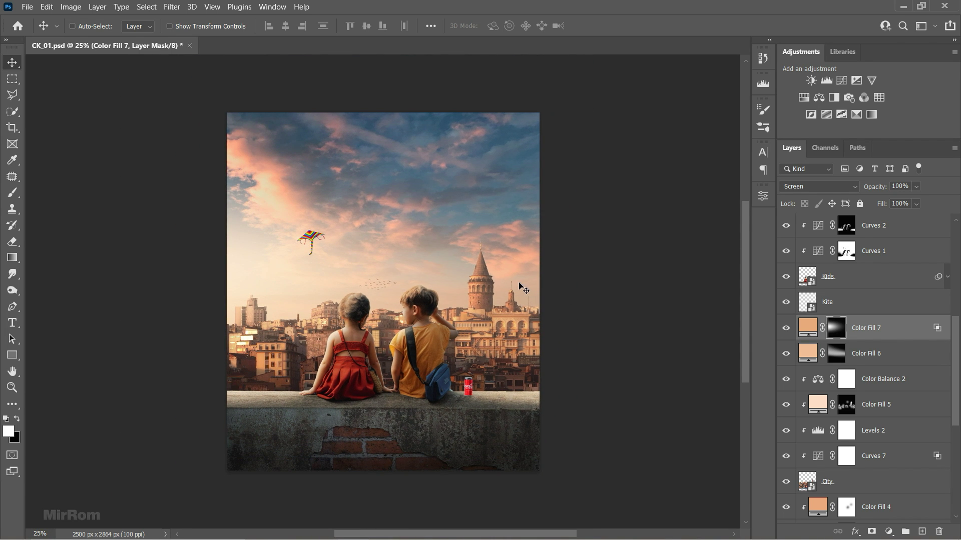
Clip a Curves layer to the Kite, lifting blacks to 49, lowering whites, slightly darkening midtones
left_click(320, 242, "ctrl")
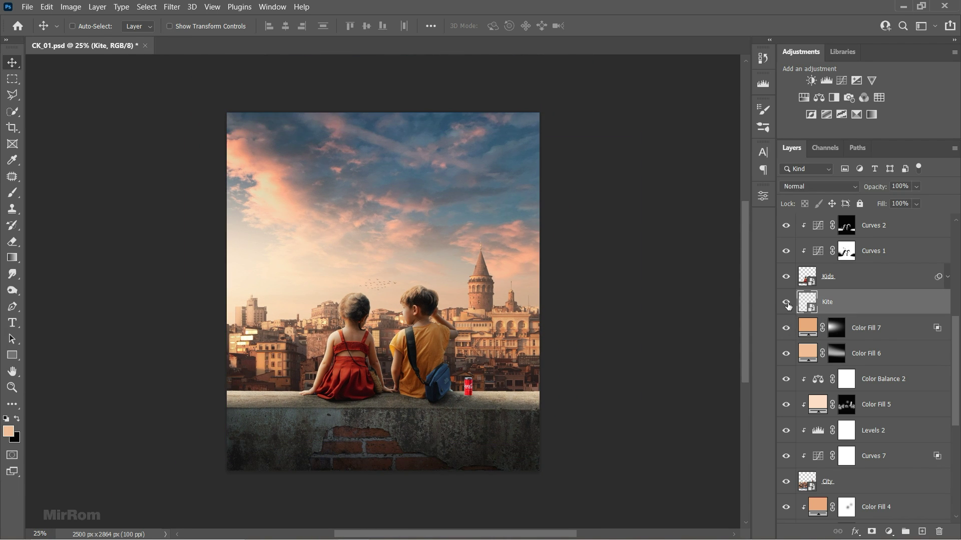
scroll(323, 241, "up", 1)
left_click_drag(513, 535, 545, 534)
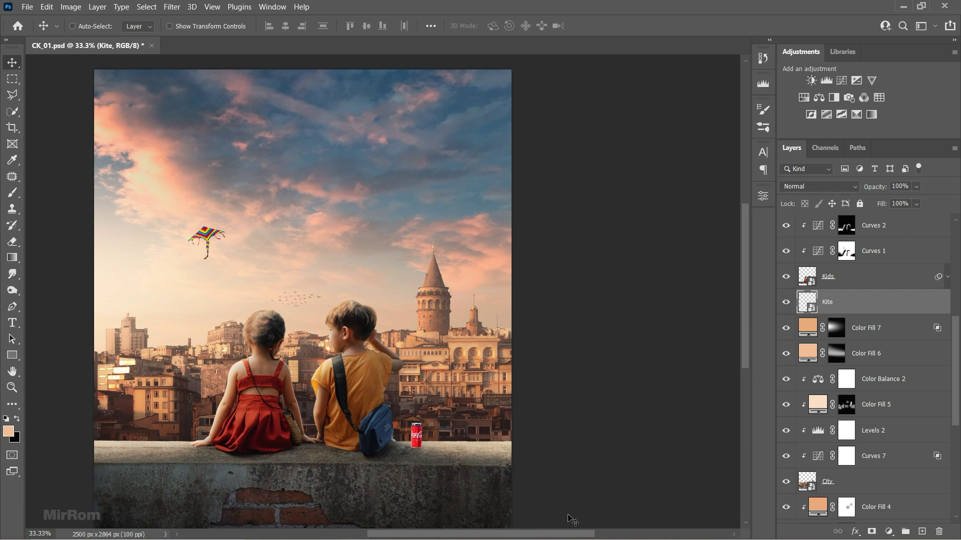
left_click(841, 80)
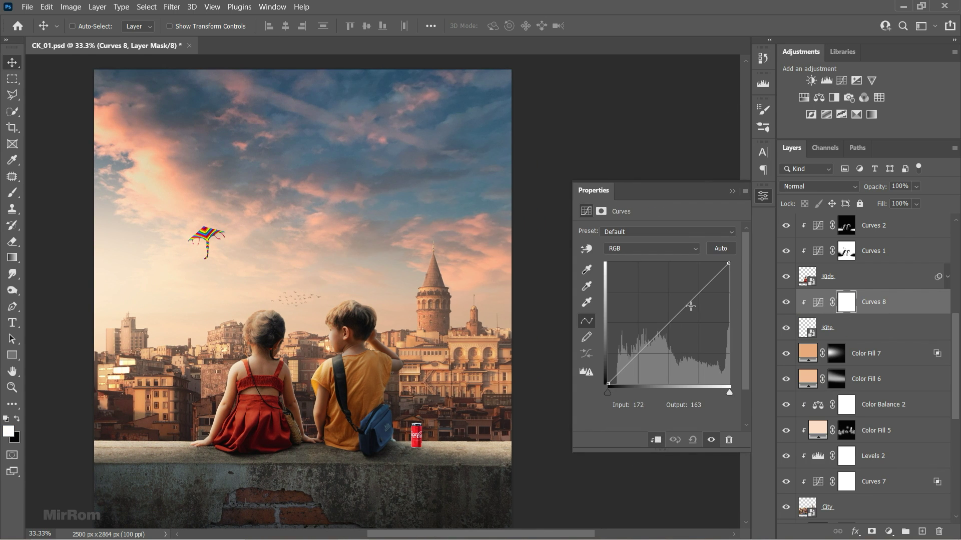
mouse_move(608, 384)
left_mouse_down()
mouse_move(596, 352)
mouse_move(593, 361)
left_mouse_up()
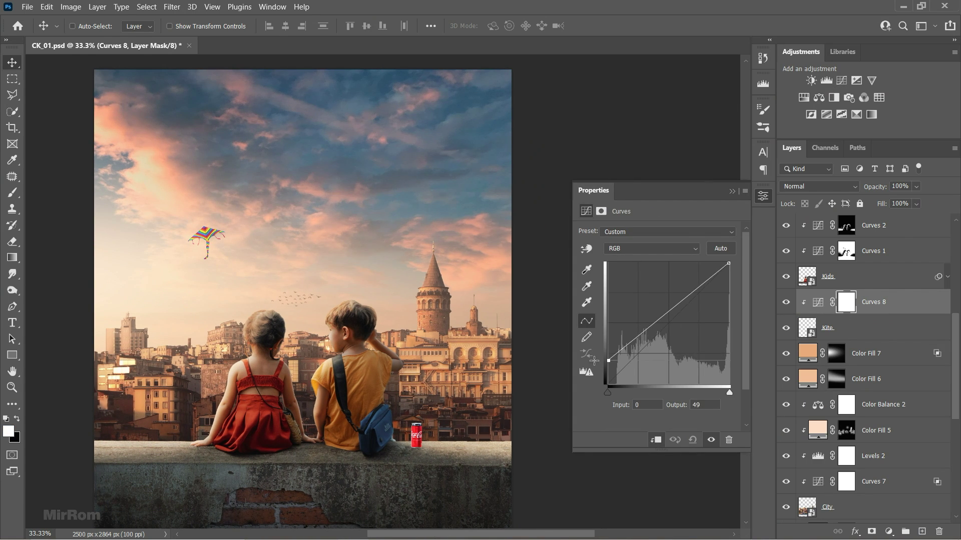
left_click_drag(728, 268, 736, 267)
left_click(661, 320)
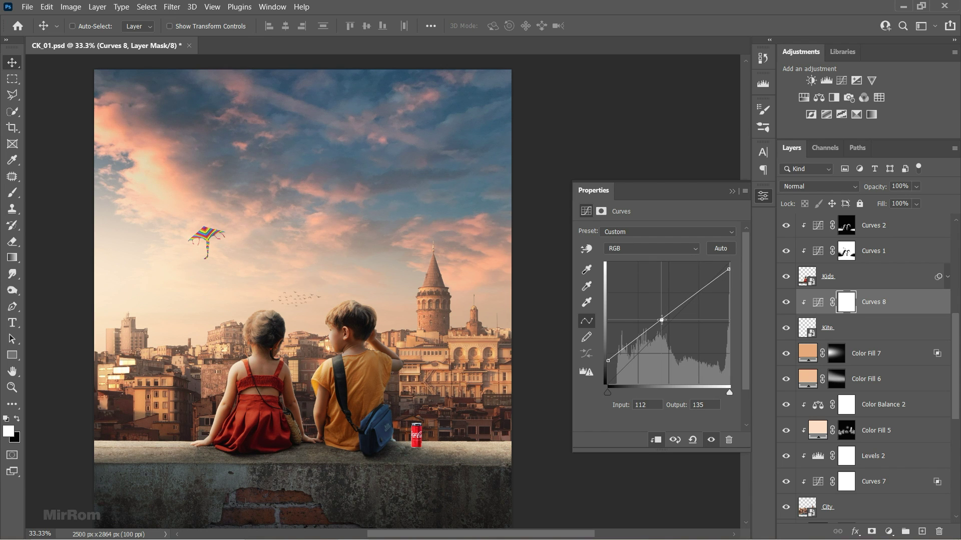
left_click_drag(661, 321, 652, 331)
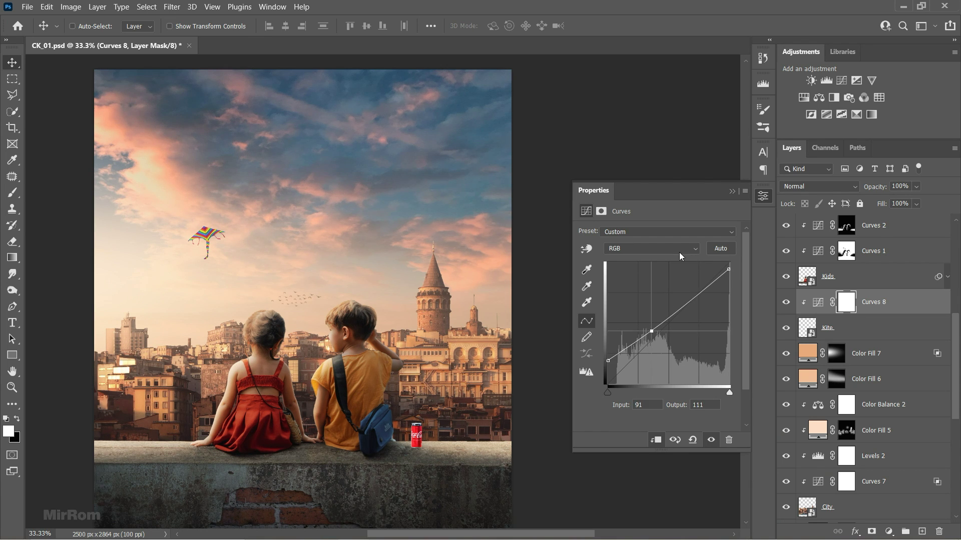
Add an Exposure adjustment above Curves 8, brightening the kite to +2.67
left_click(763, 196)
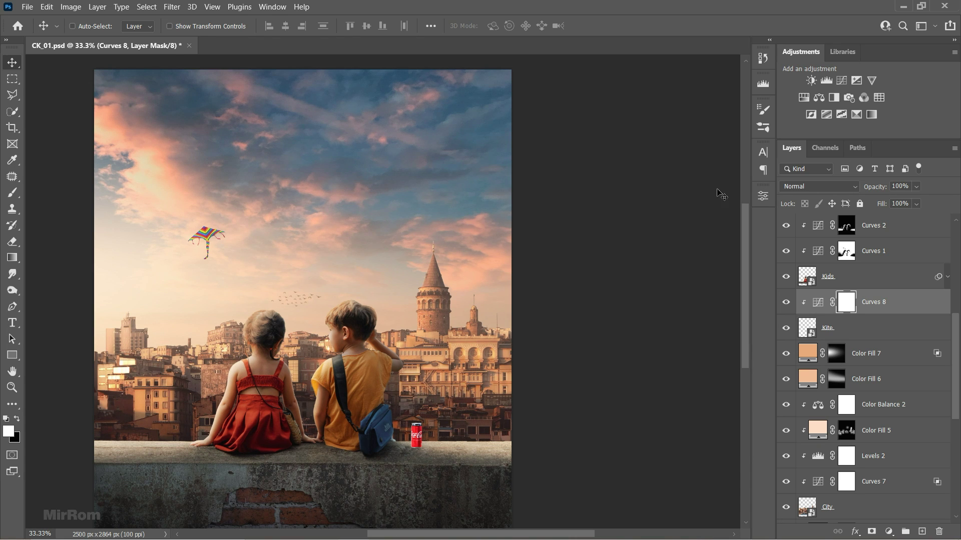
left_click(786, 303)
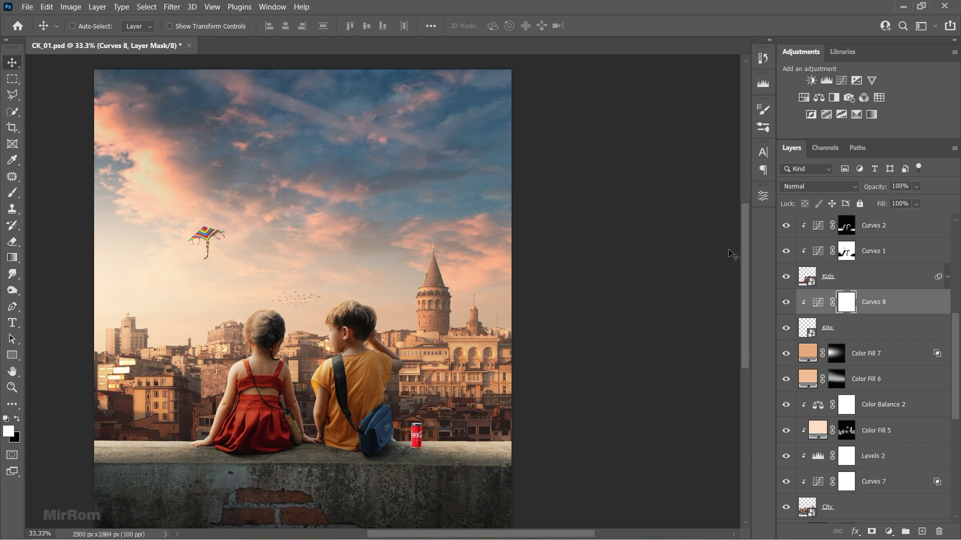
left_click(856, 81)
left_click_drag(659, 261, 686, 263)
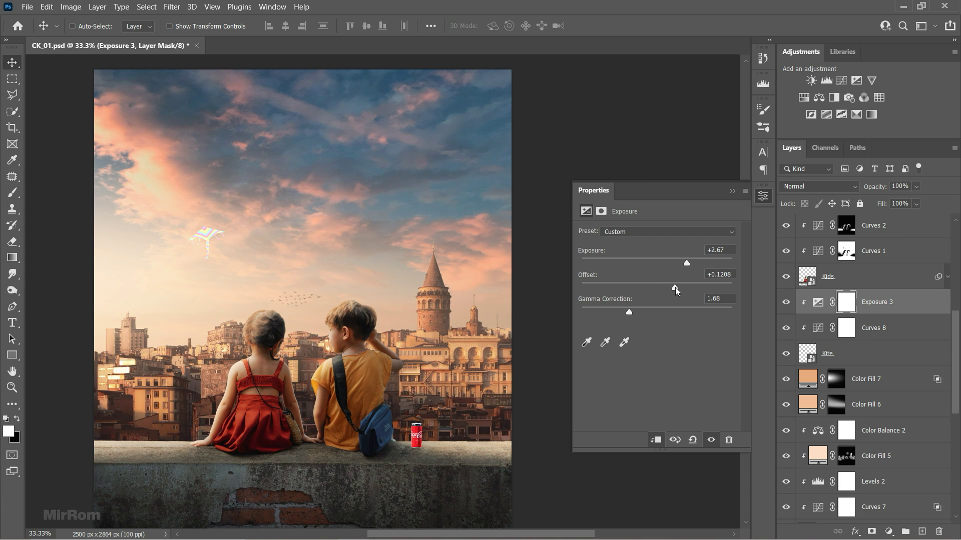
left_click(762, 196)
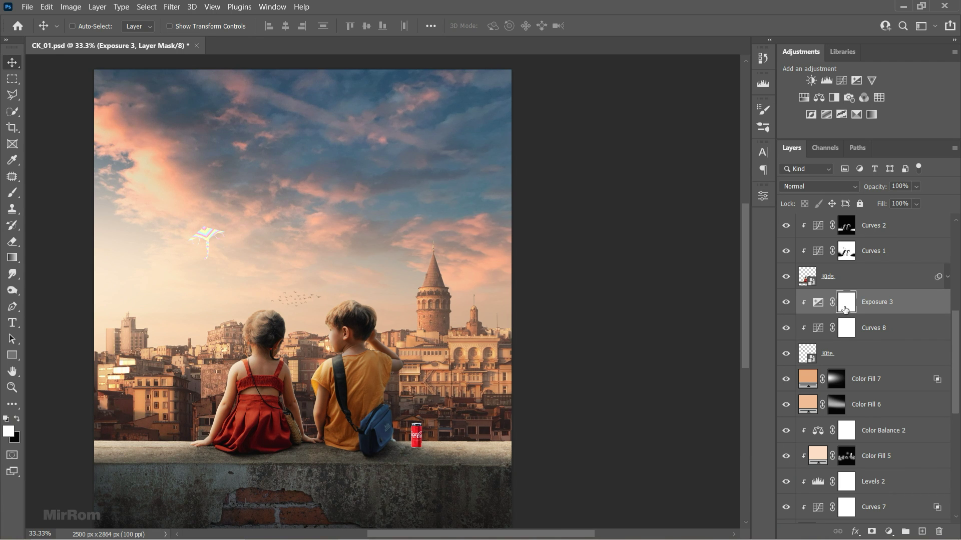
Invert the Exposure mask to hide the effect and set a 72 px brush
key("ctrl+i")
scroll(351, 350, "left", 3)
scroll(253, 293, "up", 2)
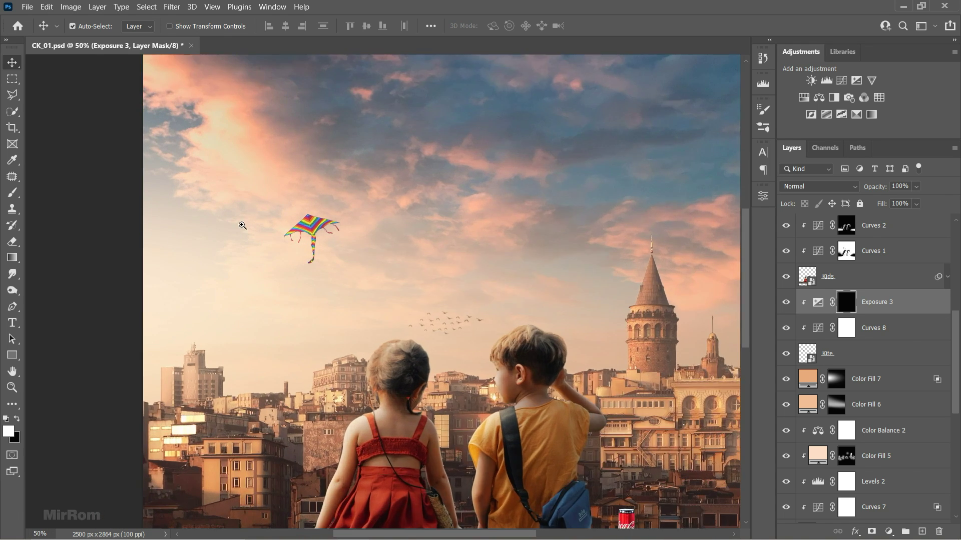
key("b")
right_click(357, 175)
type("72")
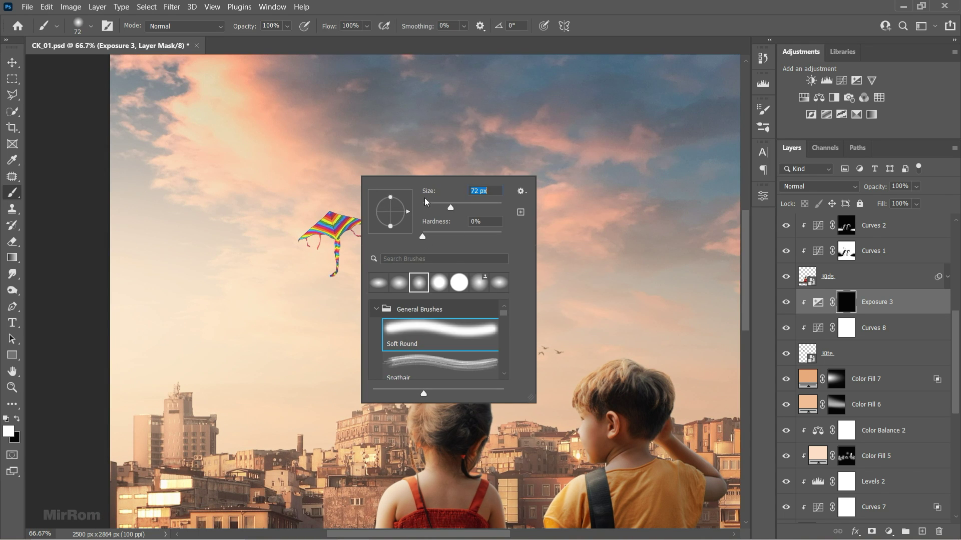
key("Return")
Lower the brush opacity and fine-tune the brush size for painting the mask
left_click(287, 26)
type("29")
key("Return")
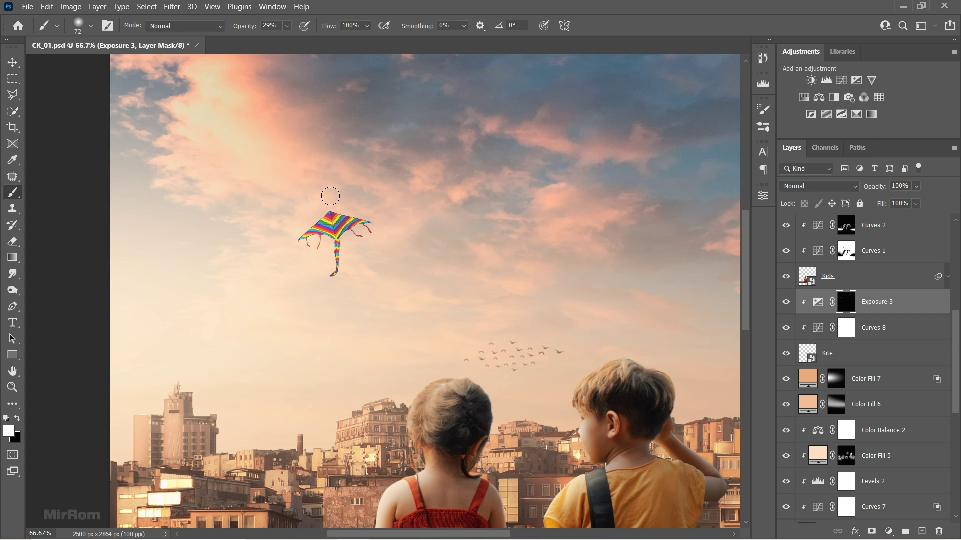
key("bracketleft")
key("bracketright")
key("bracketright")
key("bracketright")
key("bracketright")
key("bracketright")
key("bracketright")
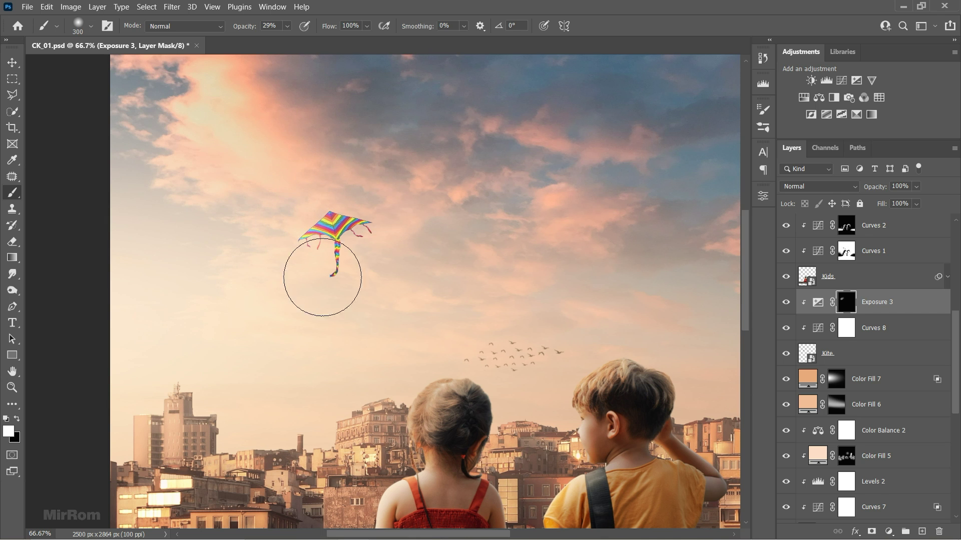
key("bracketleft")
key("bracketleft")
key("bracketleft")
key("bracketleft")
key("bracketleft")
key("bracketleft")
scroll(290, 241, "up", 1)
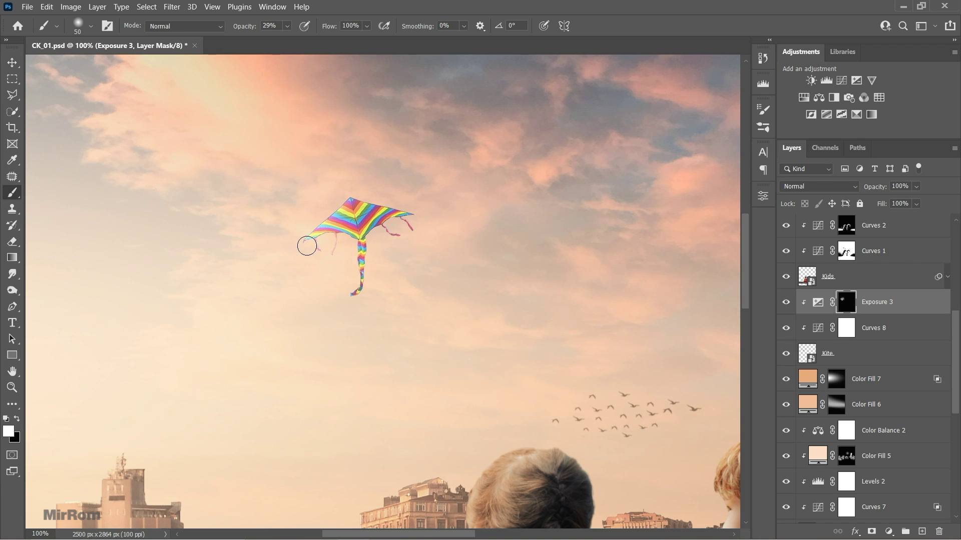
key("bracketright")
key("bracketright")
key("bracketright")
key("bracketleft")
key("bracketleft")
key("bracketleft")
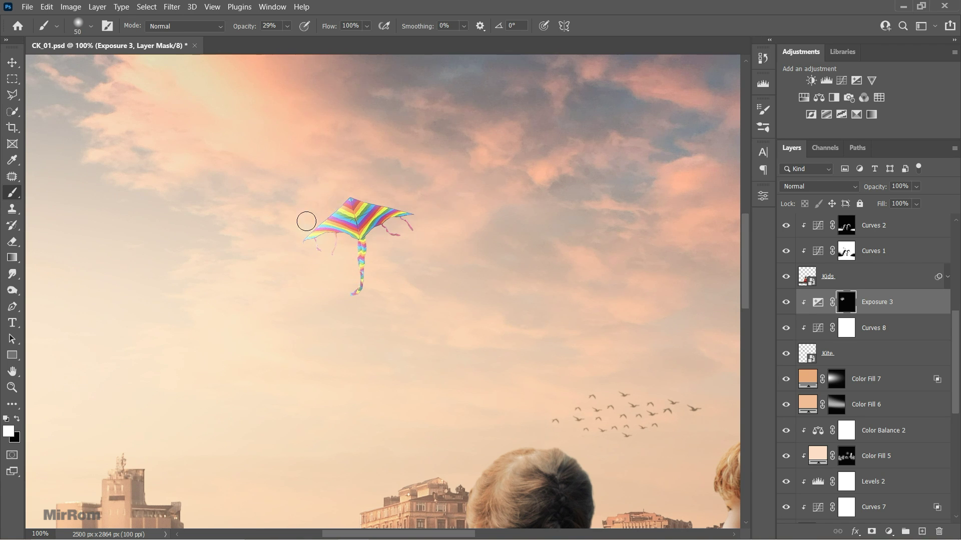
key("ctrl+minus")
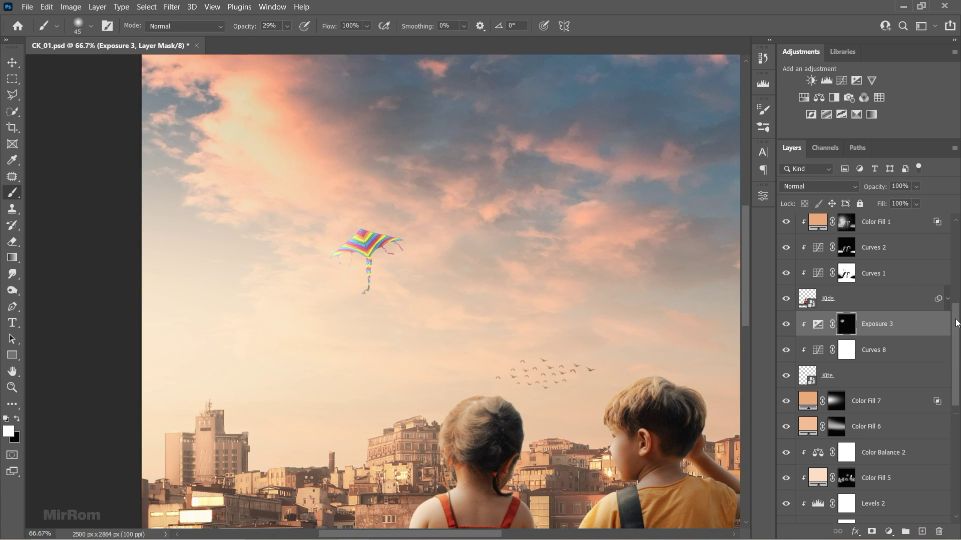
Check Color Fill 1's colour unchanged and select the Exposure 3 layer
scroll(851, 320, "up", 2)
double_click(817, 246)
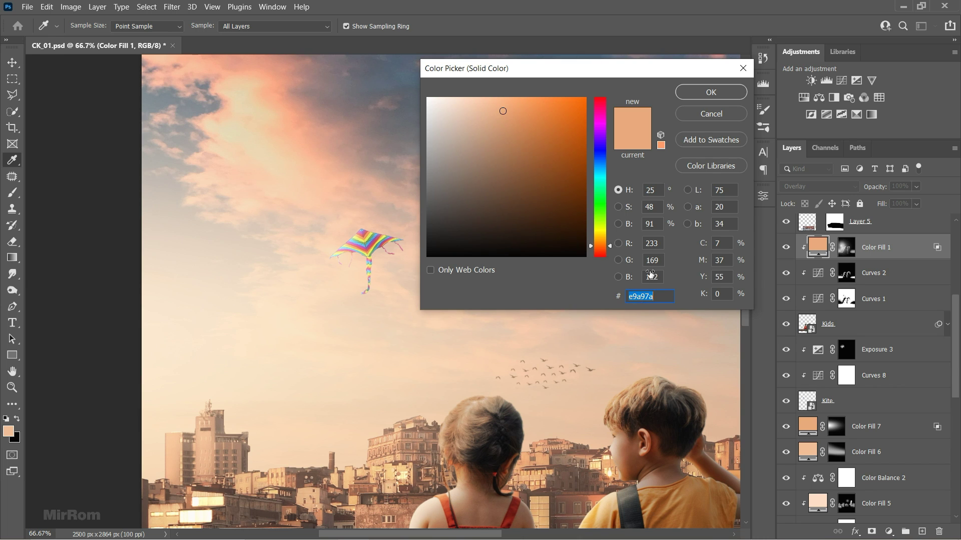
key("Return")
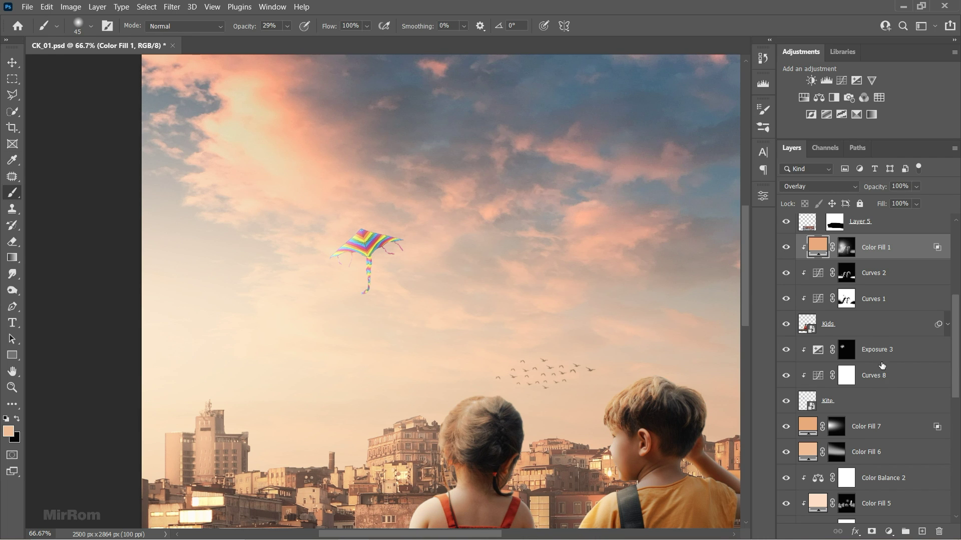
left_click(881, 325)
scroll(883, 387, "down", 1)
left_click(898, 330)
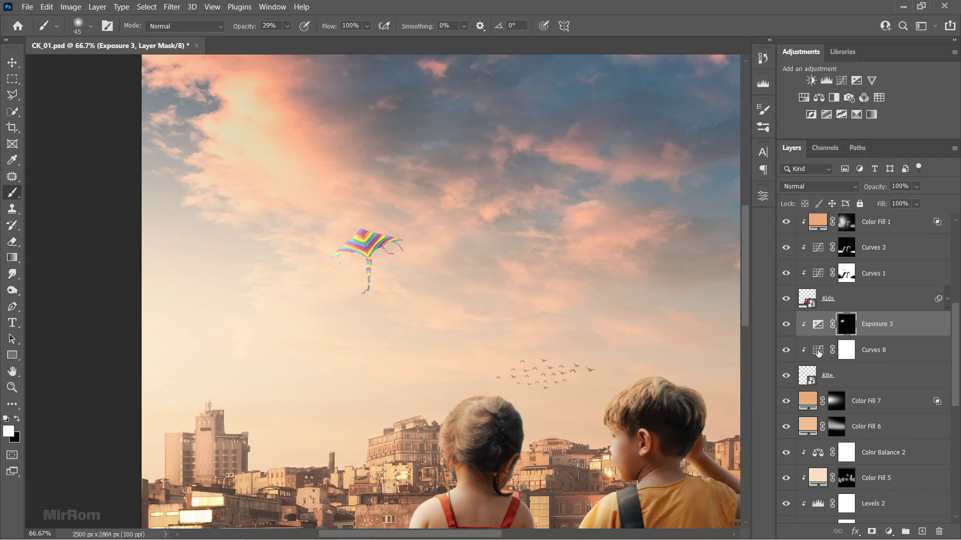
Add a Solid Color fill layer in peach e8a87c above Exposure 3
left_click(888, 531)
left_click(885, 310)
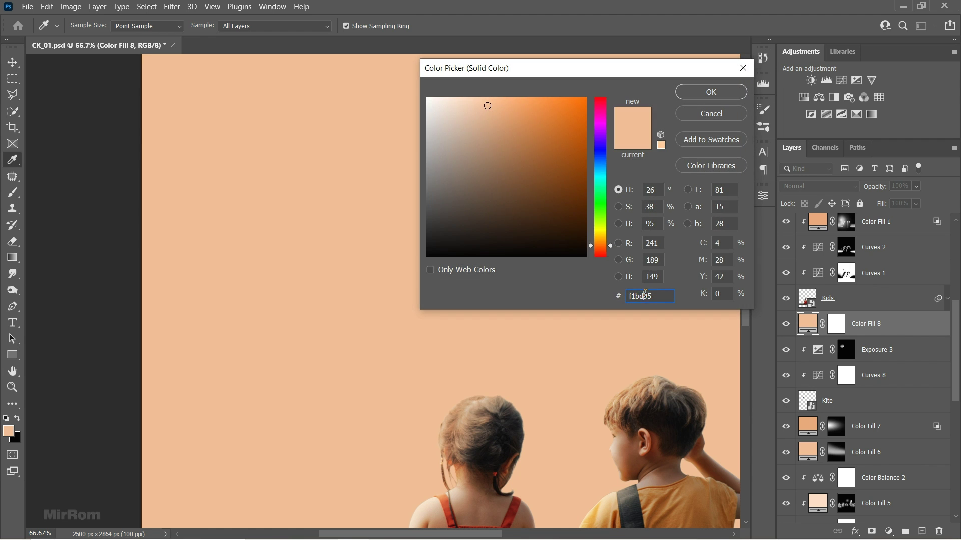
type("e8a87c")
key("Return")
key("b")
Clip the peach fill to the kite and set its blend mode to Overlay
left_click(954, 149)
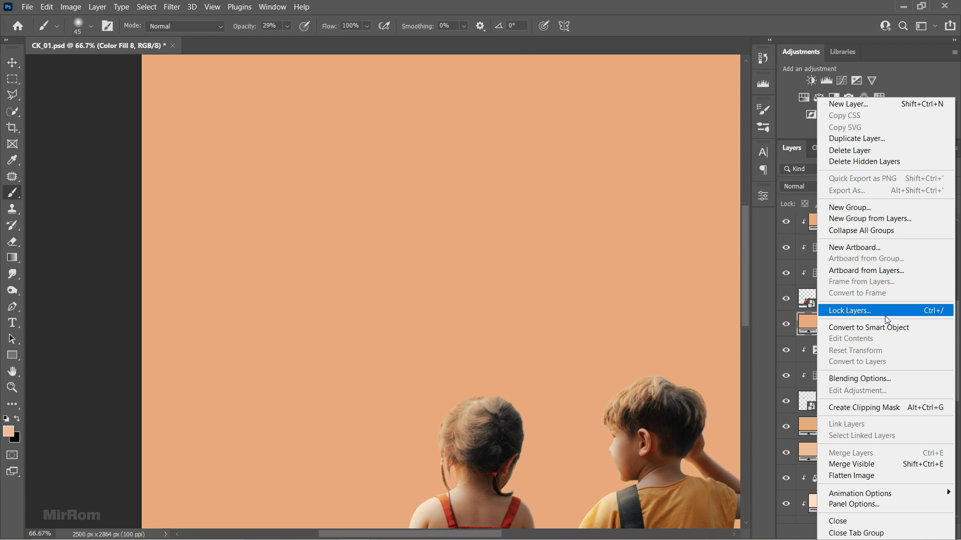
left_click(890, 405)
left_click(818, 186)
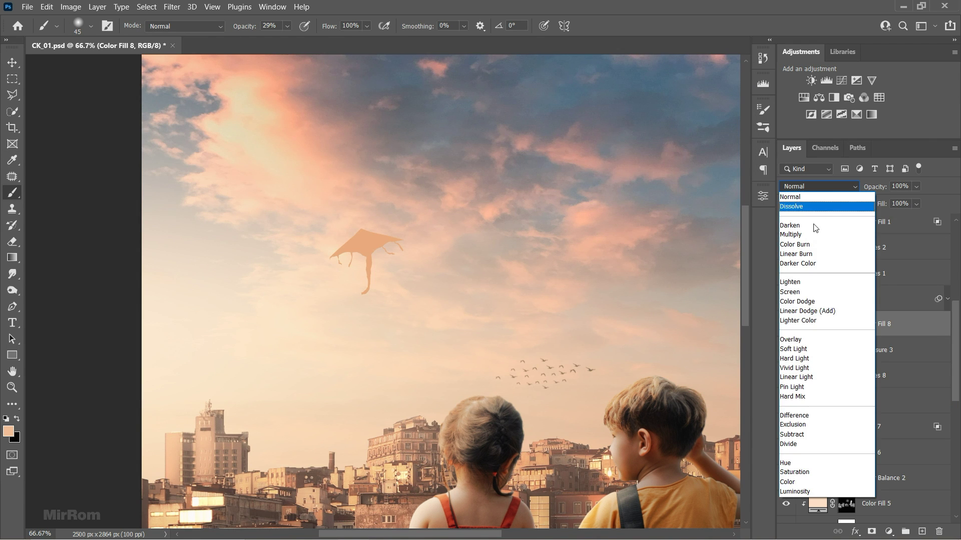
left_click(806, 340)
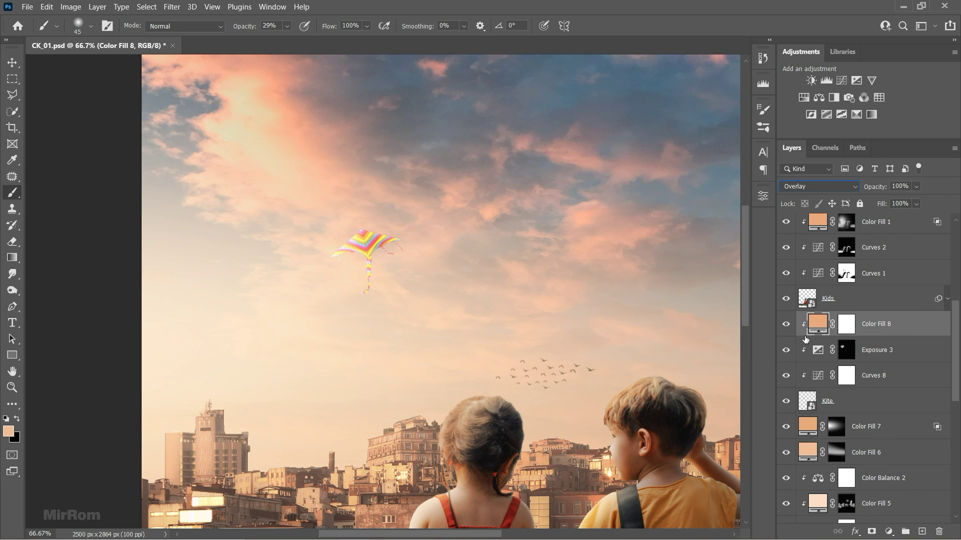
double_click(821, 321)
key("Escape")
Invert the fill's mask and paint it back over the kite at 40% brush opacity
left_click(845, 324)
key("ctrl+i")
scroll(345, 208, "up", 1)
left_click_drag(250, 27, 256, 28)
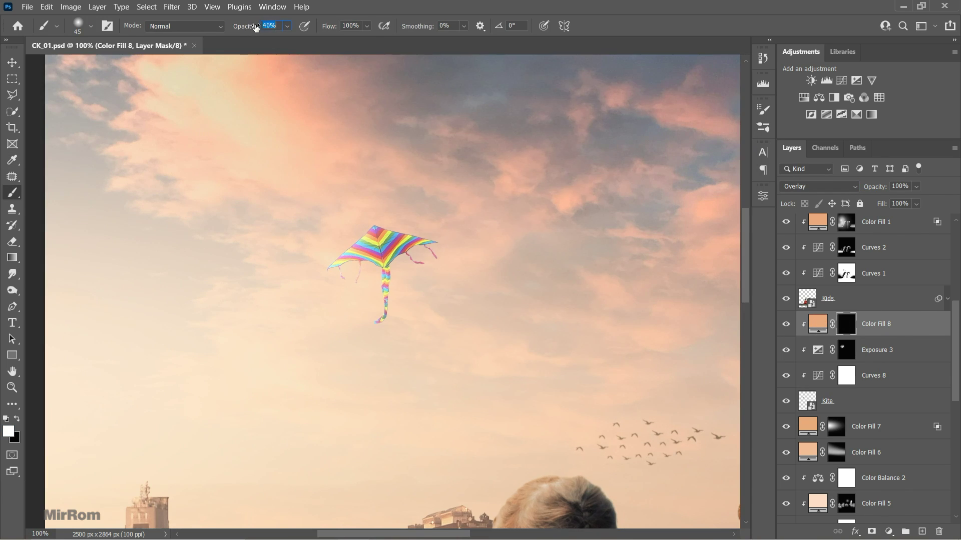
key("bracketright")
key("bracketright")
left_click(360, 224)
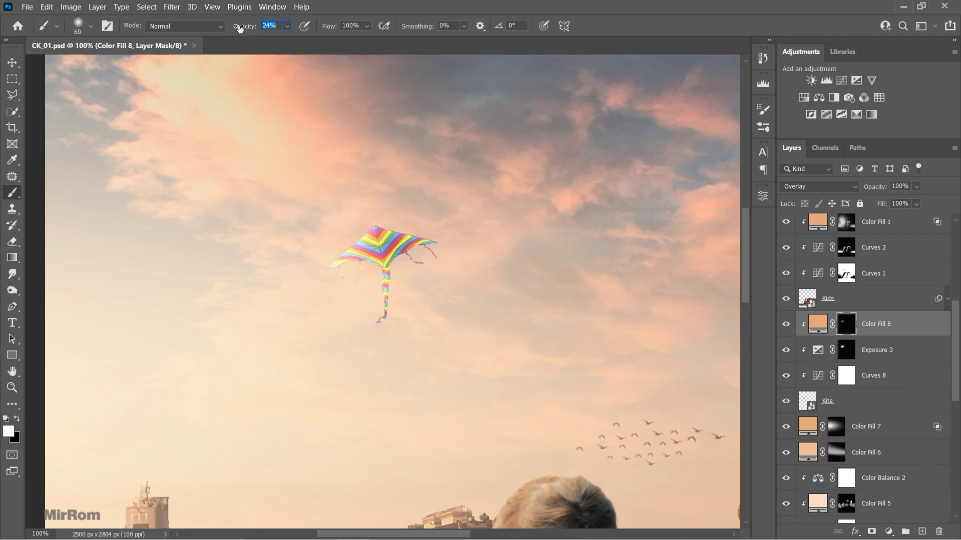
scroll(360, 301, "down", 2)
key("v")
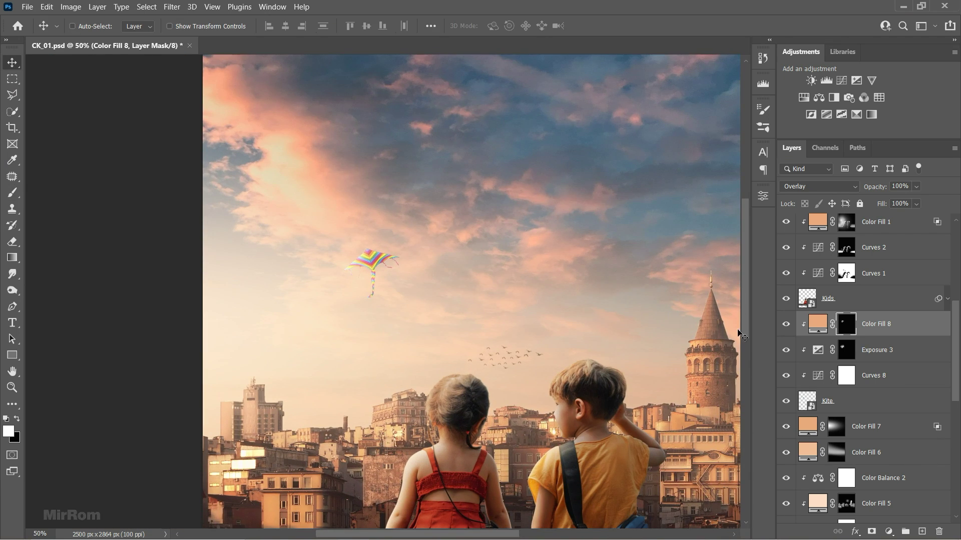
left_click(815, 399)
Add an empty Layer 7 below the Kite layer and set a black brush at 100% opacity
key("x")
left_click(922, 532, "ctrl")
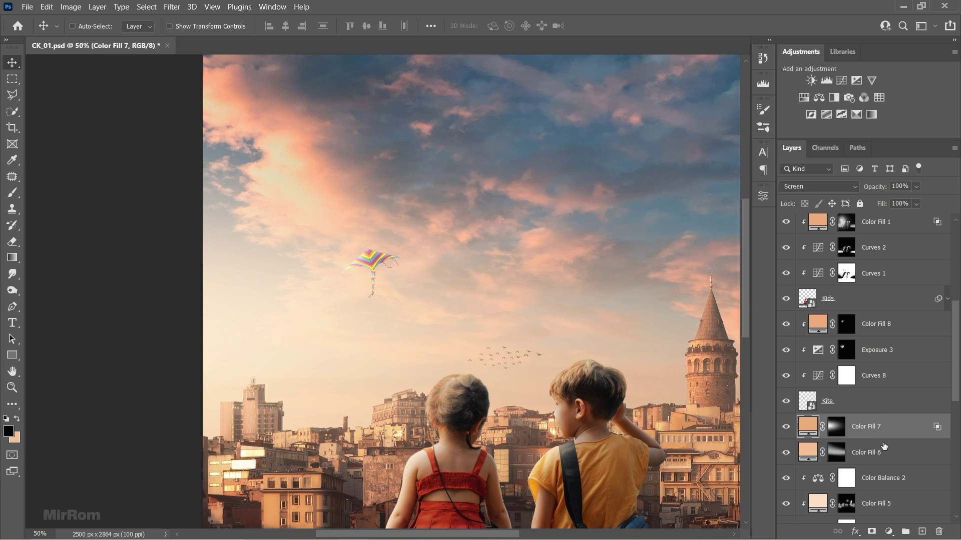
key("ctrl+minus")
key("b")
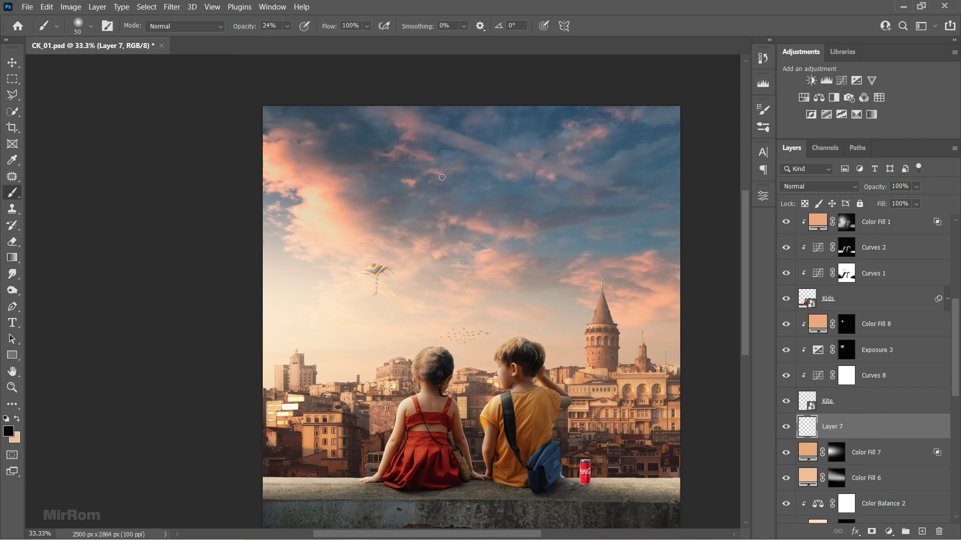
right_click(478, 255)
left_click(287, 26)
key("0")
left_click(460, 382, "ctrl")
key("ctrl+minus")
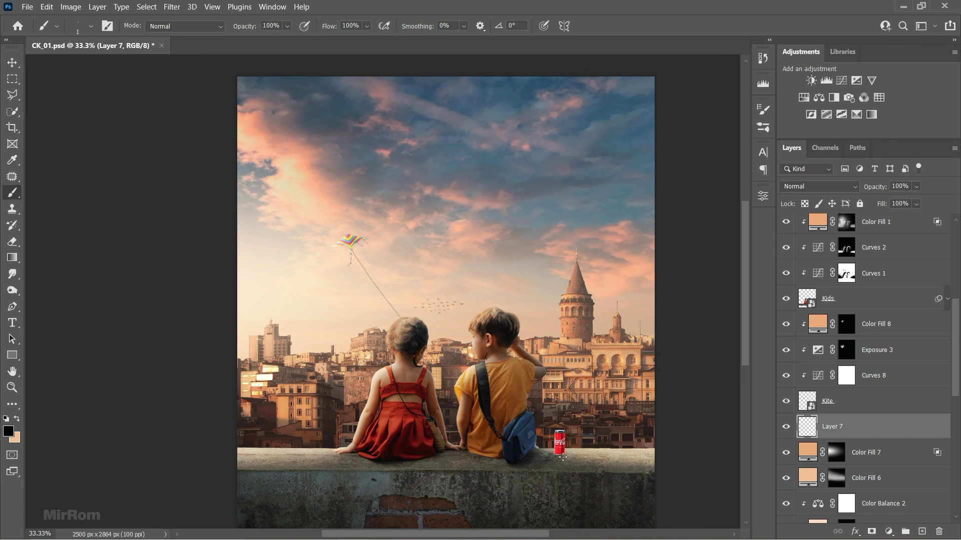
Delete the old Layer 7 and add a fresh empty layer above Color Fill 8
key("ctrl+plus")
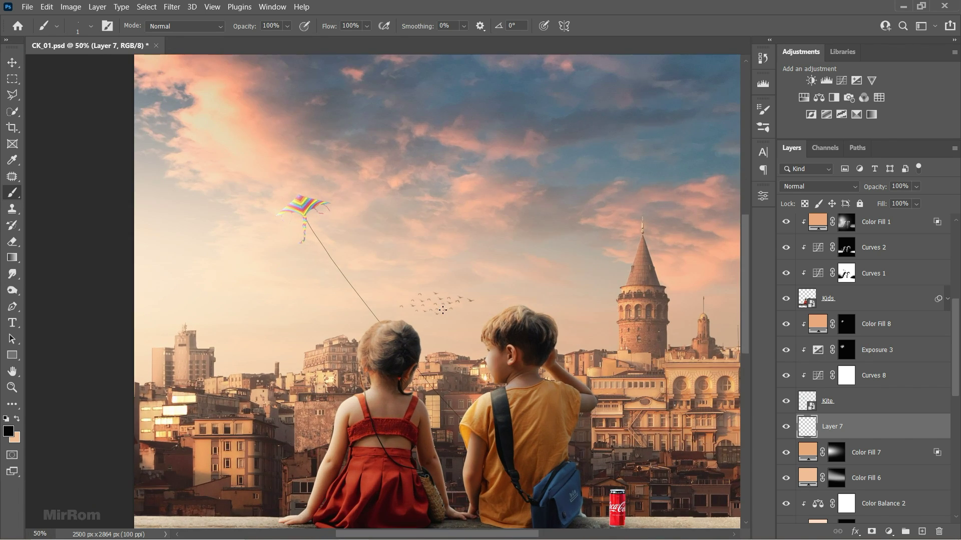
key("v")
scroll(645, 398, "down", 1)
left_click(785, 426)
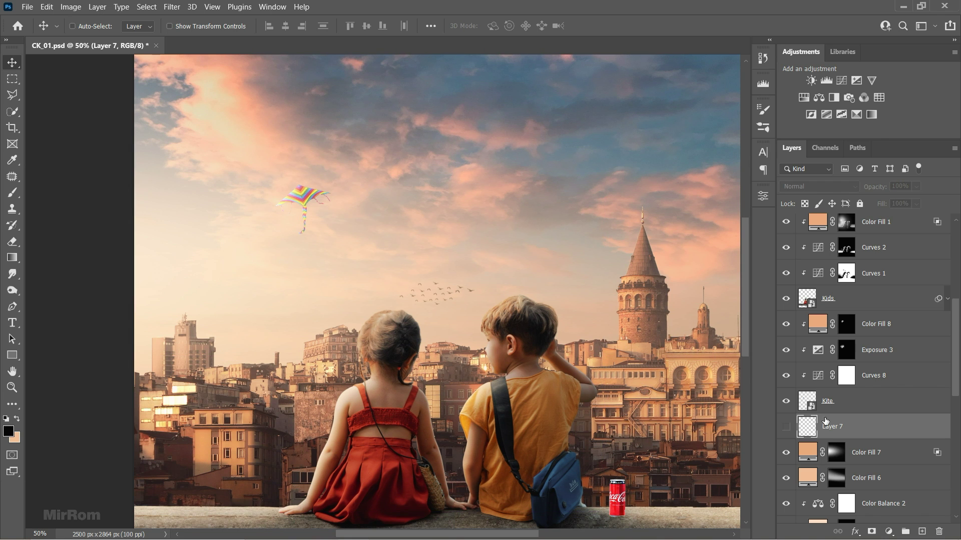
left_click(785, 427)
left_click(939, 531)
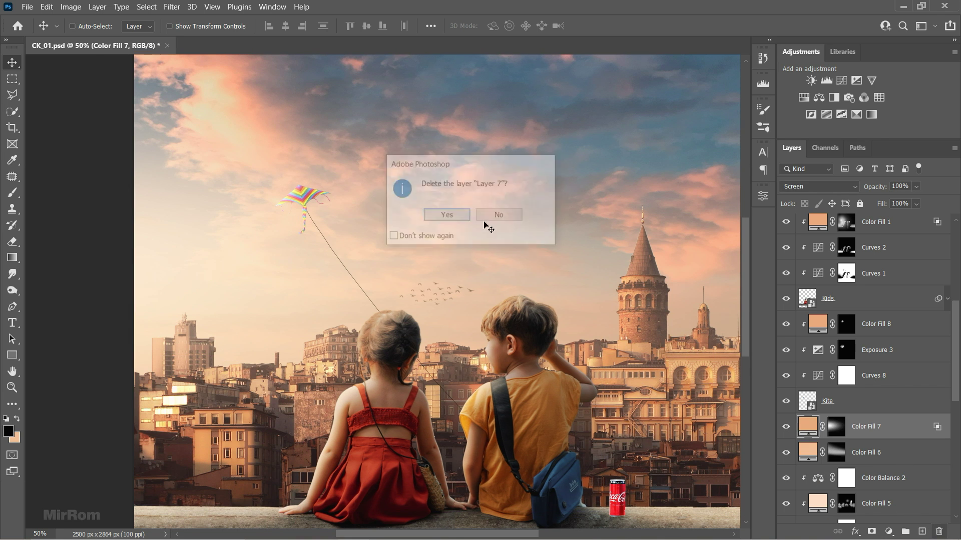
left_click(457, 217)
left_click(921, 532)
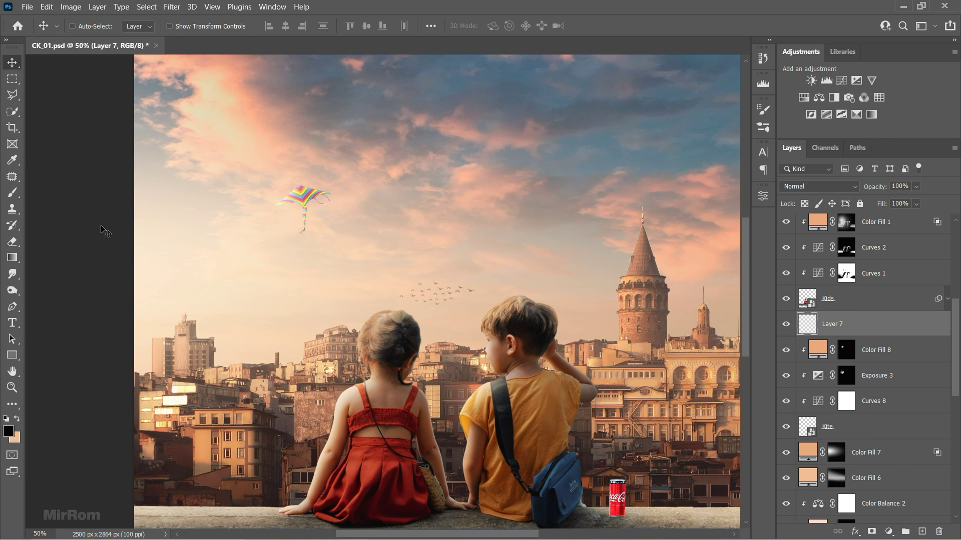
Draw a Pen path from the kite down toward the girl's head
left_click(14, 307)
left_click(57, 310)
scroll(308, 206, "up", 1)
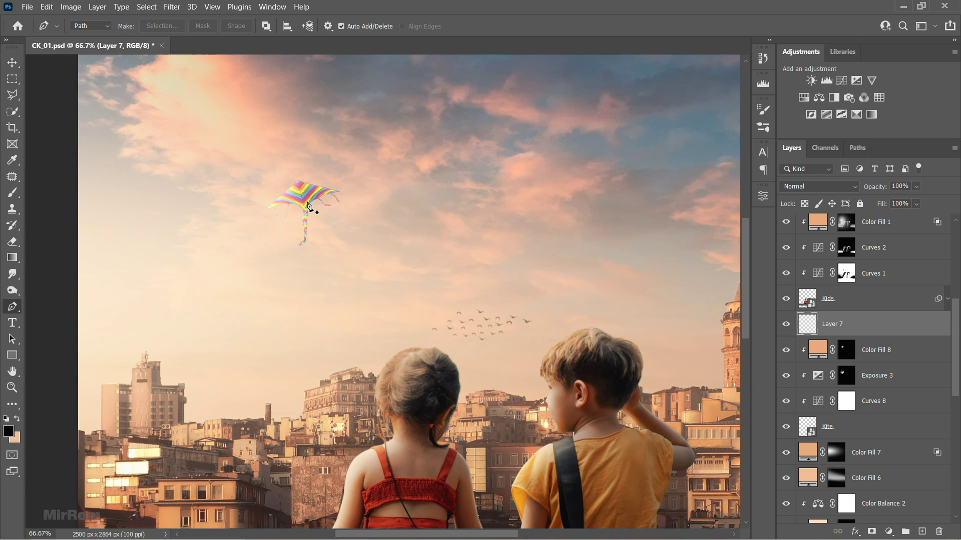
key("ctrl+minus")
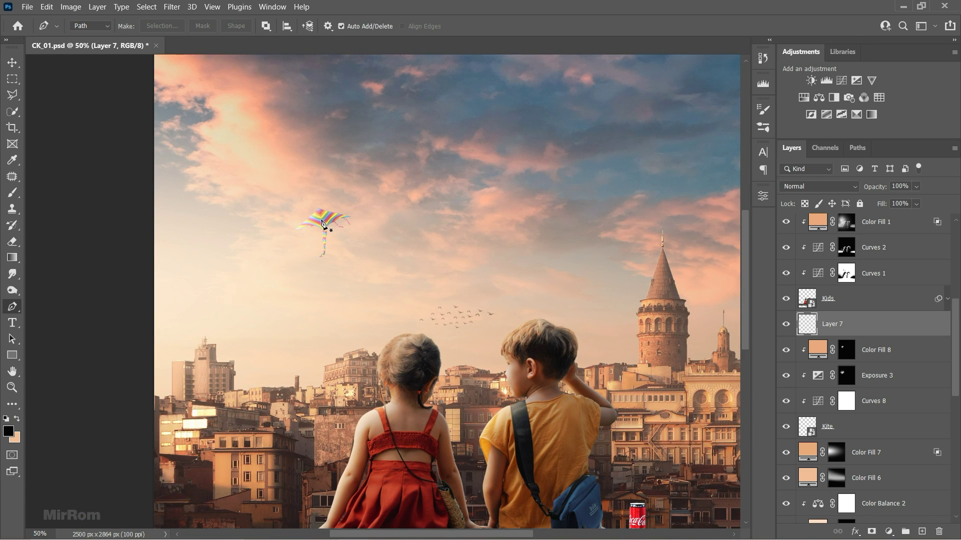
left_click(323, 224)
scroll(451, 300, "down", 3)
left_click_drag(626, 472, 652, 482)
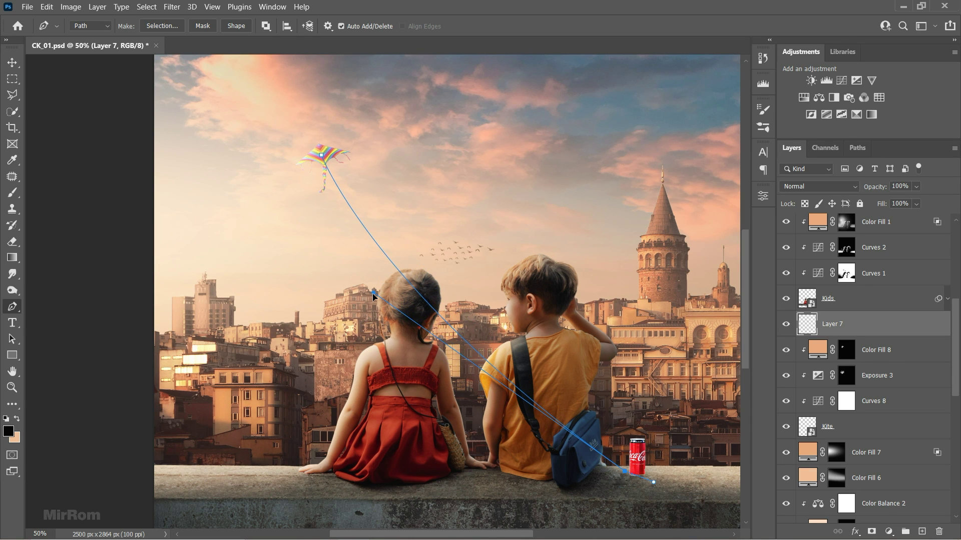
left_click_drag(372, 293, 377, 296)
Stroke the path with the Brush to draw the thin kite string
right_click(347, 202)
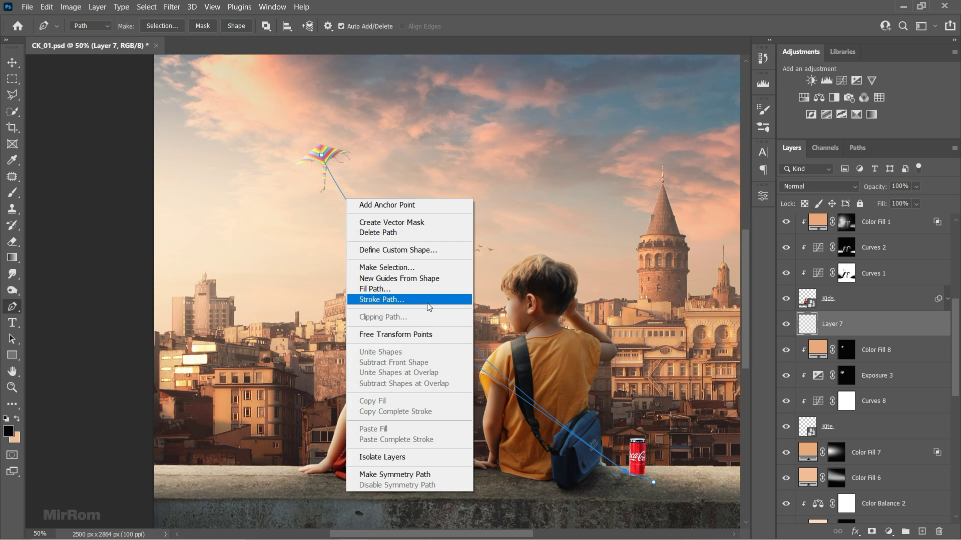
left_click(381, 299)
left_click(463, 158)
left_click(443, 184)
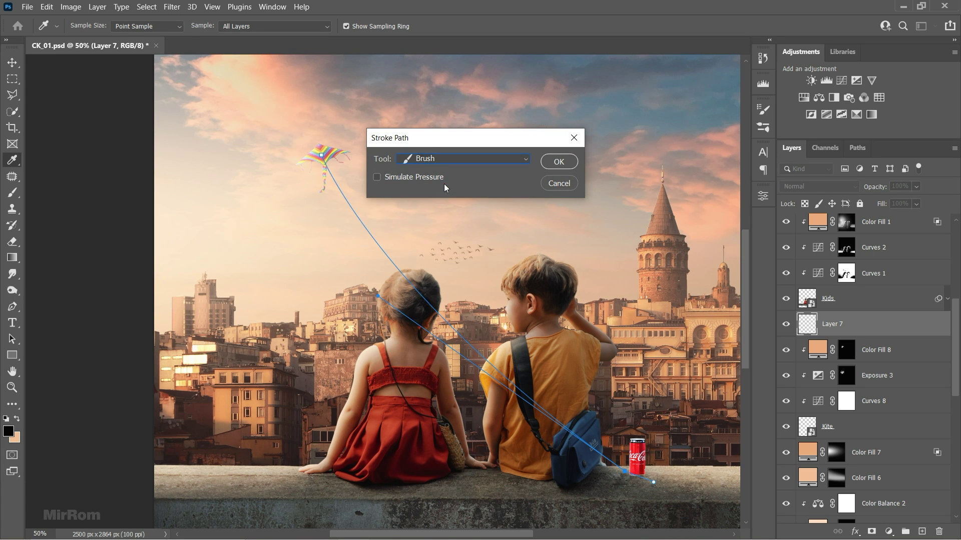
left_click(557, 166)
Delete the temporary Work Path and return to the Layers panel
key("v")
left_click(857, 149)
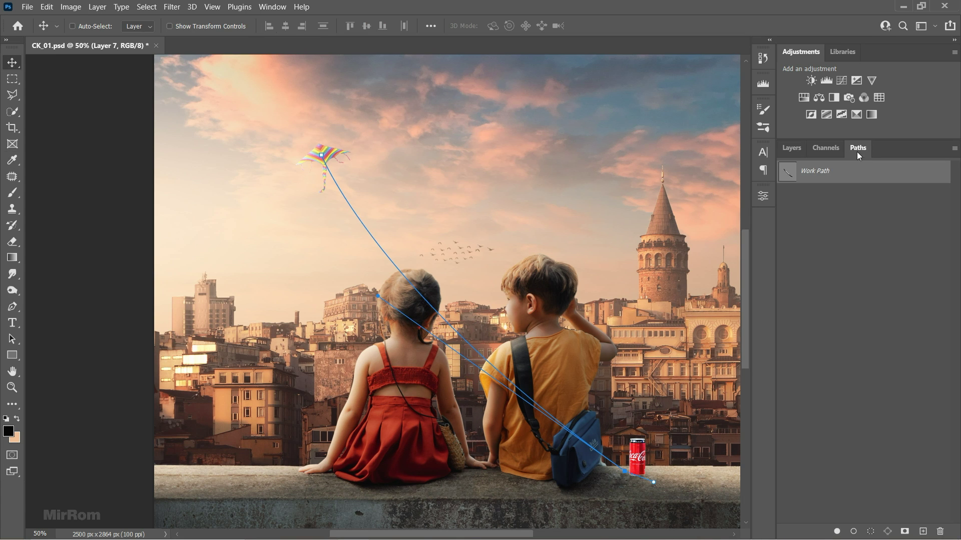
left_click_drag(808, 176, 939, 531)
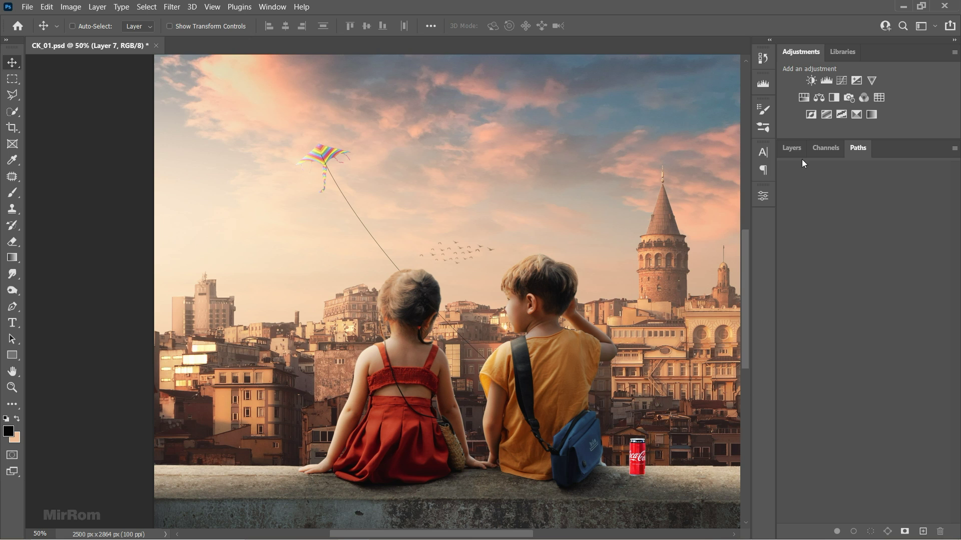
left_click(792, 148)
Add a peach Solid Color fill layer clipped to the kite string layer
left_click(785, 324)
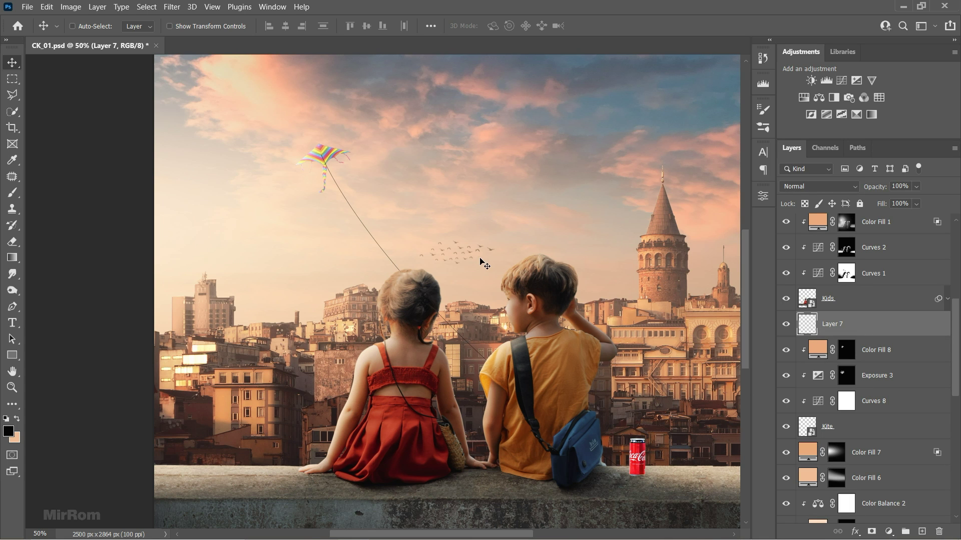
left_click(888, 532)
left_click(877, 311)
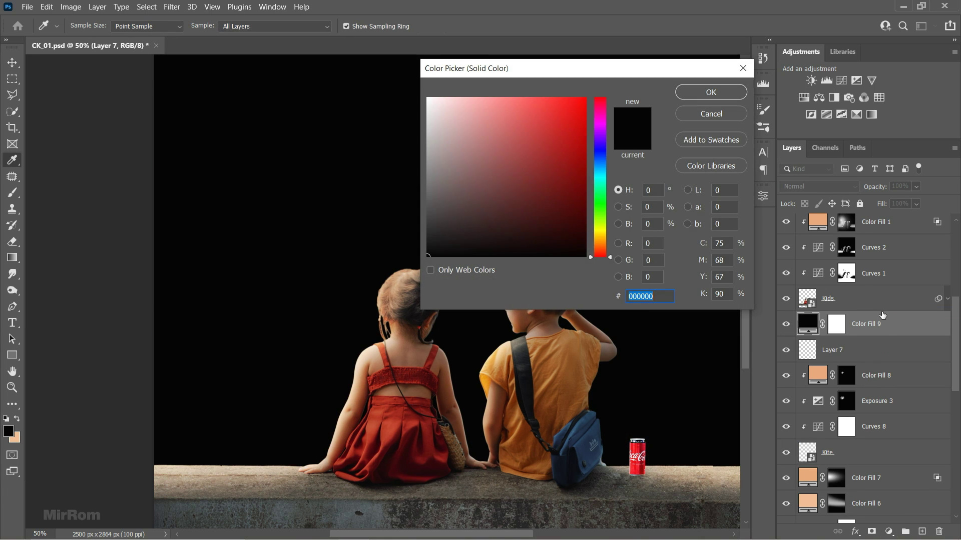
type("e9a97a")
left_click(710, 92)
left_click(954, 149)
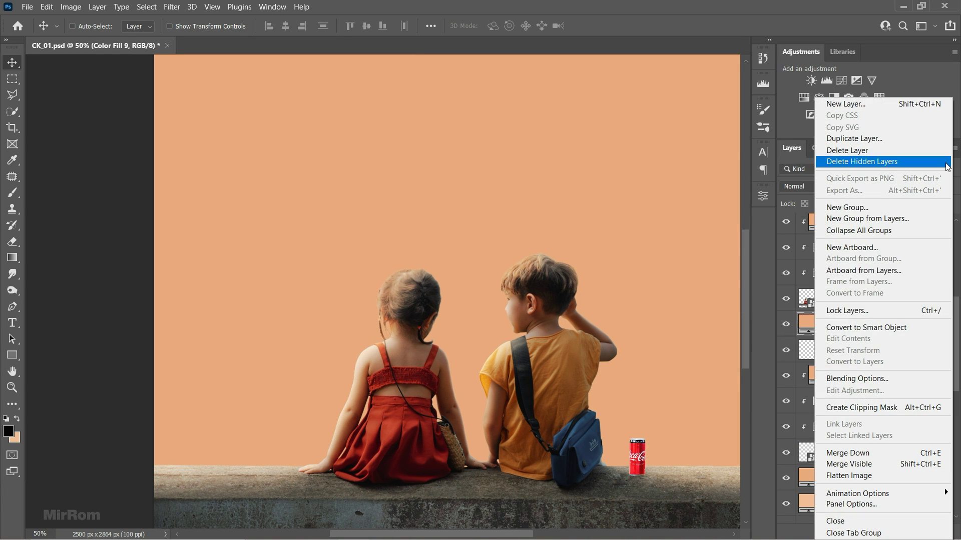
left_click(887, 406)
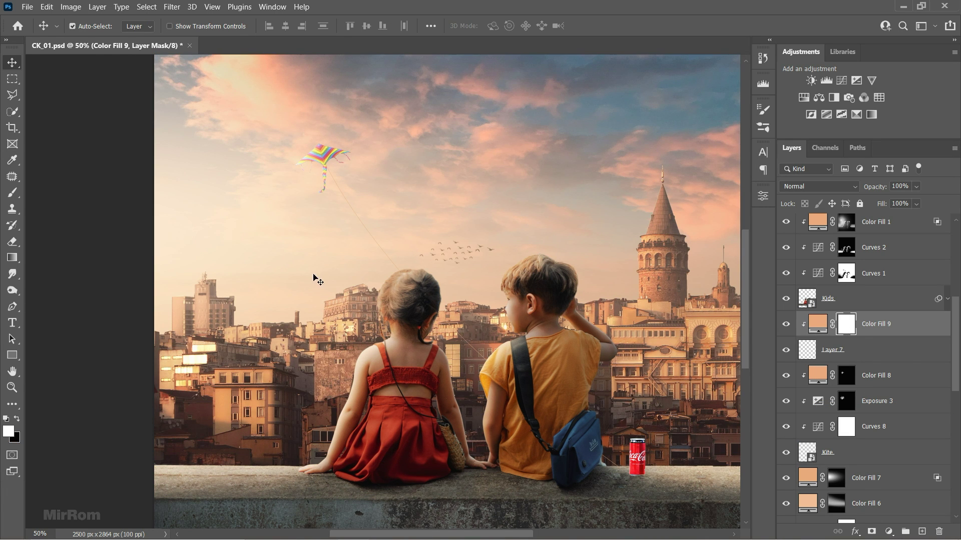
Paint the fill's mask with a large soft black brush at 26% opacity near the kids
left_click(20, 419)
scroll(318, 232, "up", 1)
key("b")
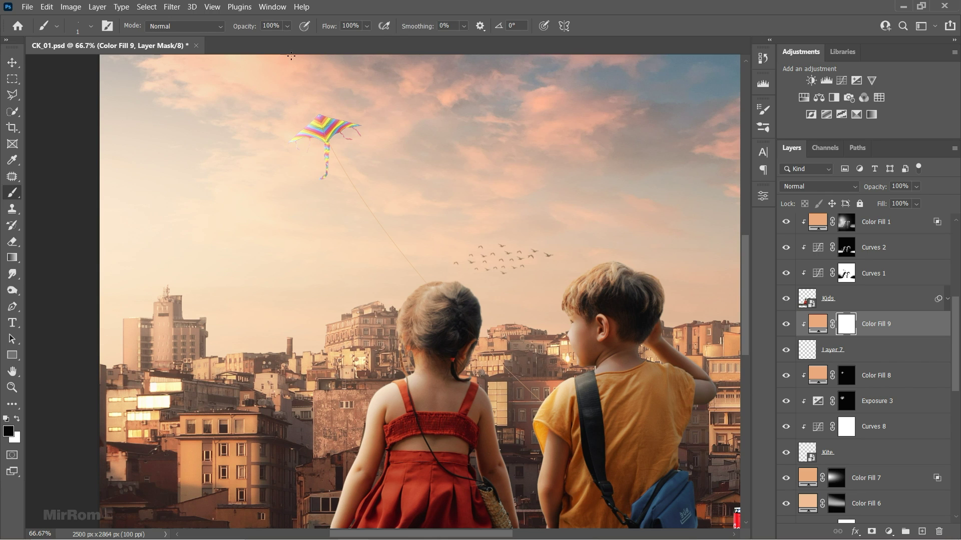
left_click_drag(266, 39, 266, 39)
key("bracketright")
key("bracketright")
key("bracketright")
scroll(431, 248, "down", 2)
key("bracketright")
key("bracketright")
key("2")
key("6")
left_click_drag(660, 458, 558, 319)
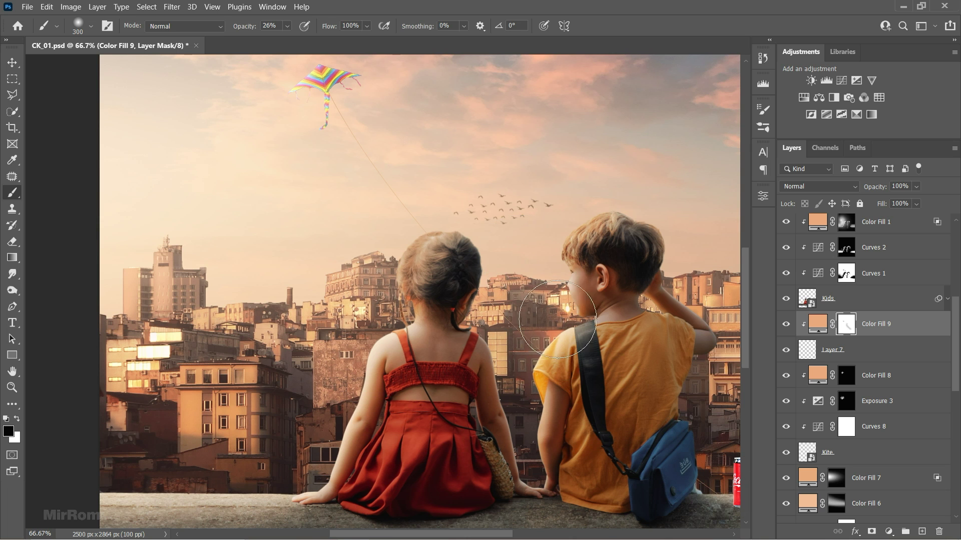
key("ctrl+minus")
key("ctrl+minus")
key("v")
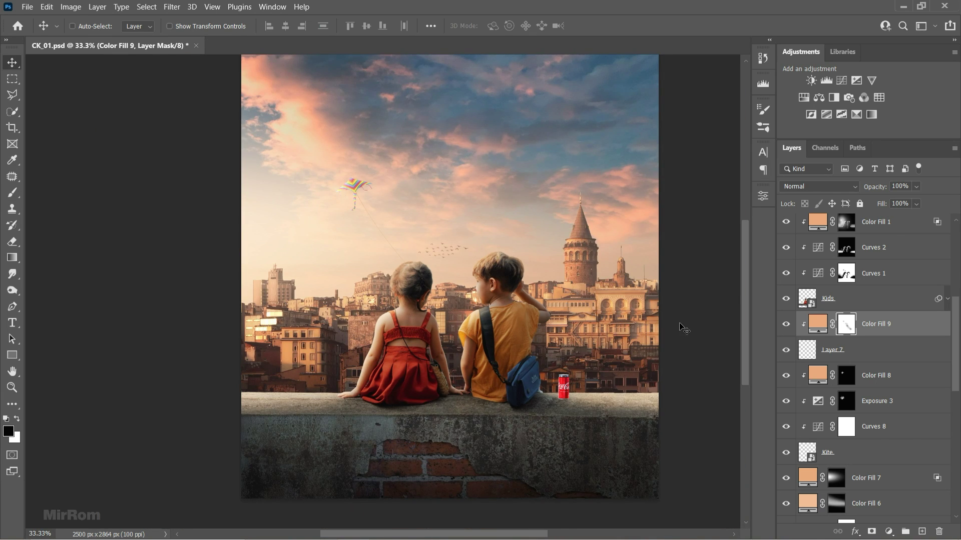
key("ctrl+minus")
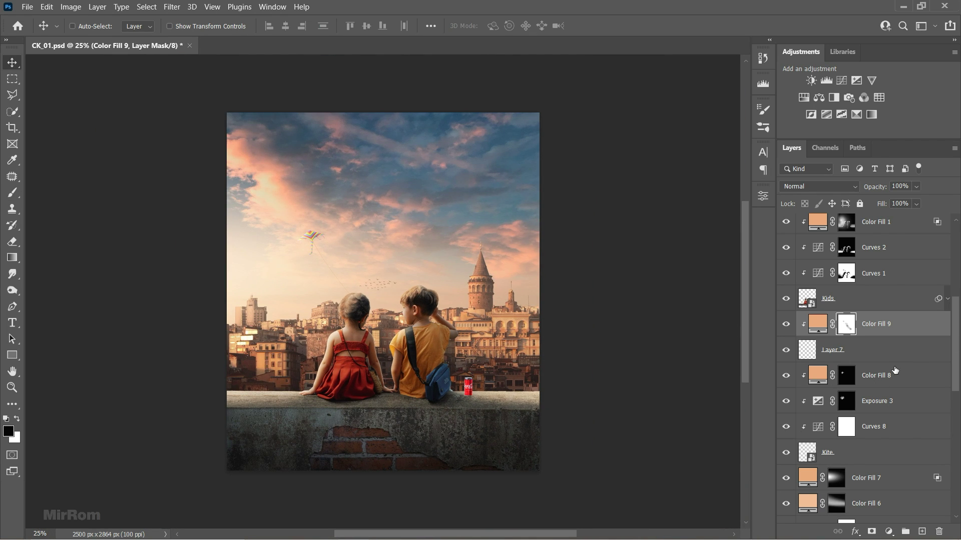
left_click_drag(957, 327, 795, 231)
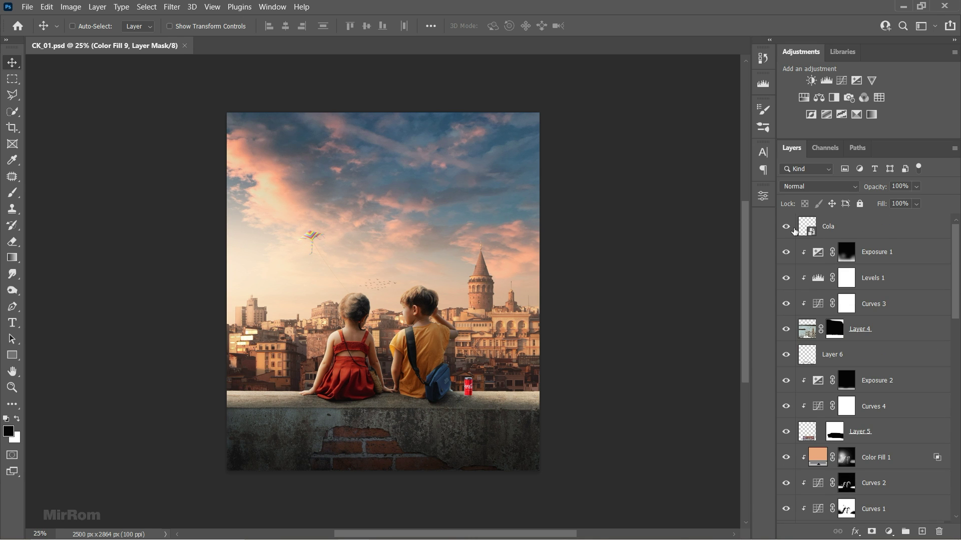
Add a Curves layer clipped to Cola, top point at 173, midpoint lowered
left_click(804, 234)
key("ctrl+plus")
key("ctrl+plus")
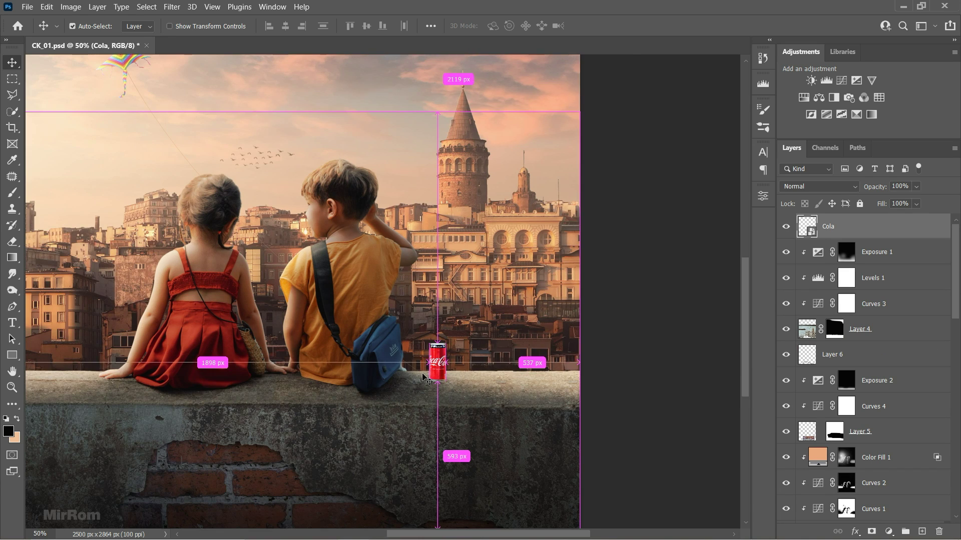
key("ctrl+plus")
left_click(841, 80)
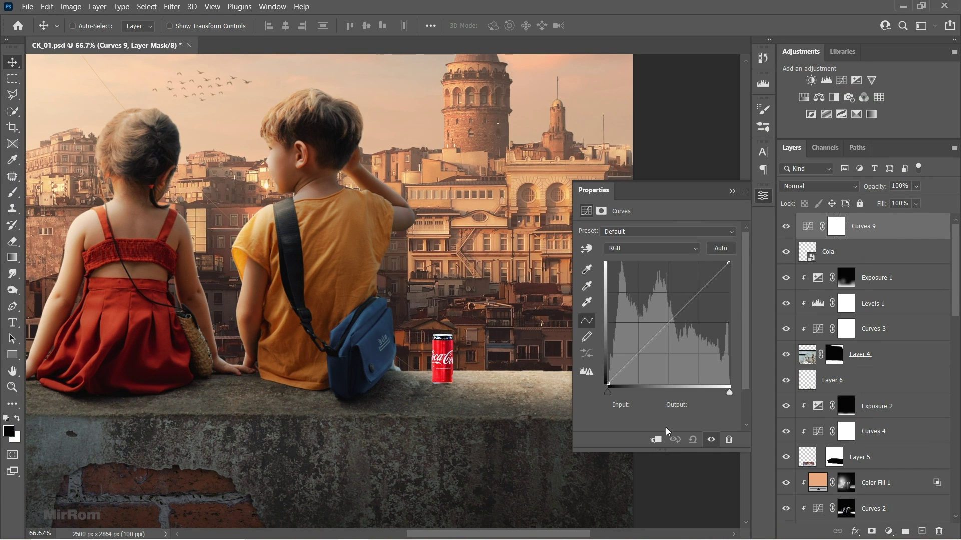
left_click(655, 439)
left_click_drag(729, 263, 729, 302)
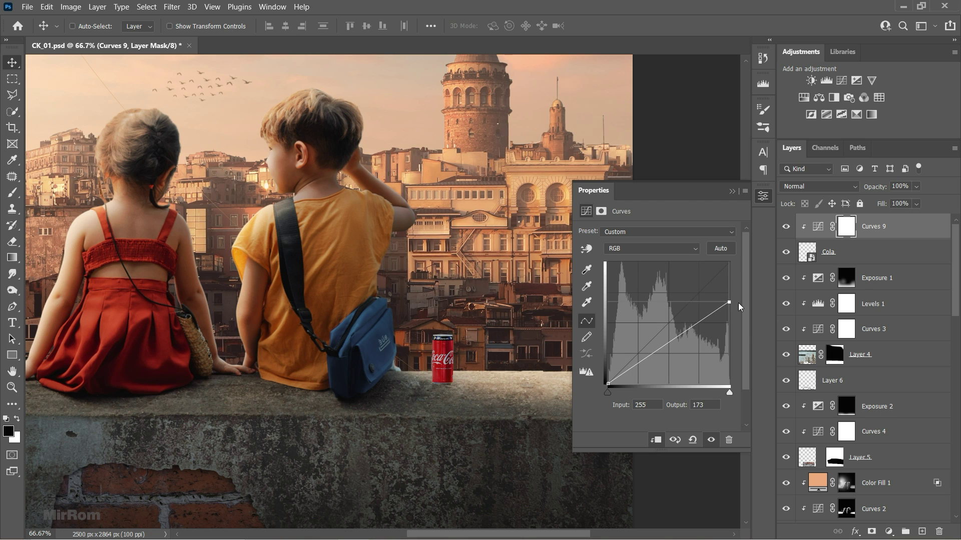
left_click_drag(667, 346, 670, 349)
left_click(740, 193)
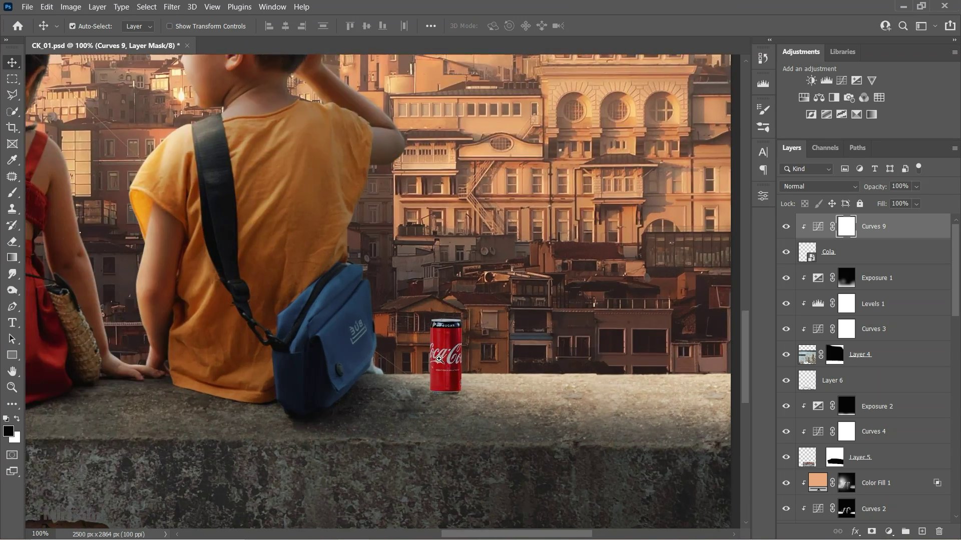
Brush the Curves mask along the can's top edge with a small brush
scroll(437, 363, "up", 2)
key("b")
key("bracketleft")
key("bracketleft")
key("bracketleft")
key("bracketleft")
key("bracketleft")
key("bracketleft")
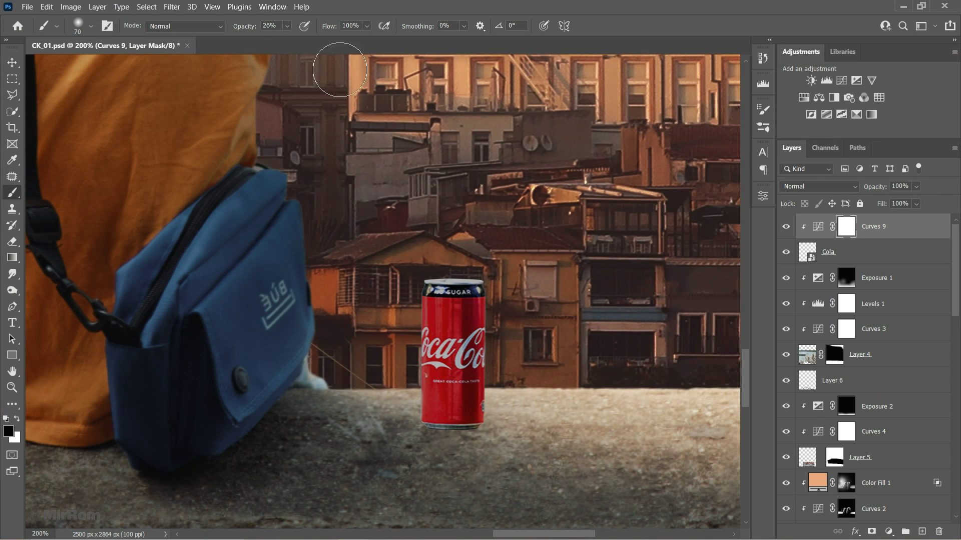
left_click_drag(287, 26, 307, 43)
key("bracketleft")
key("bracketleft")
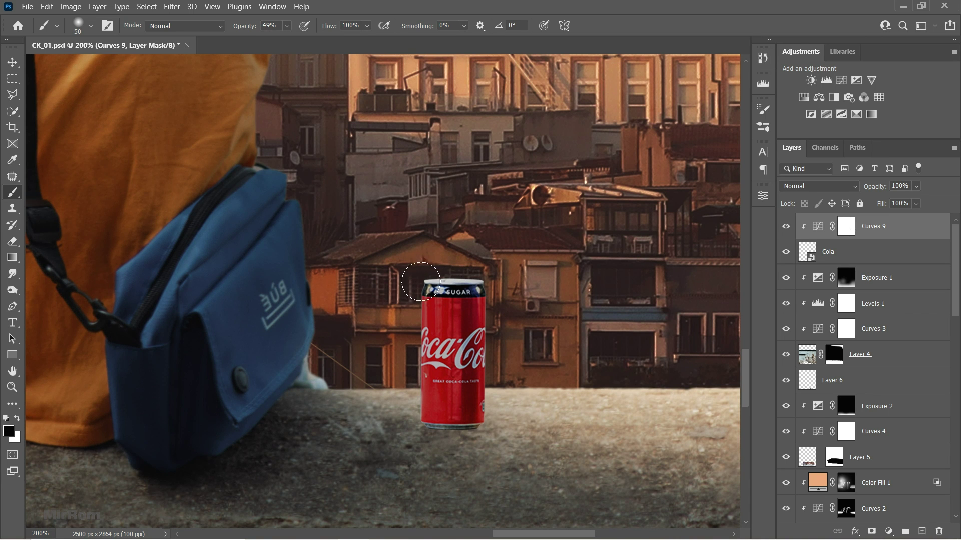
key("bracketright")
key("bracketright")
key("bracketright")
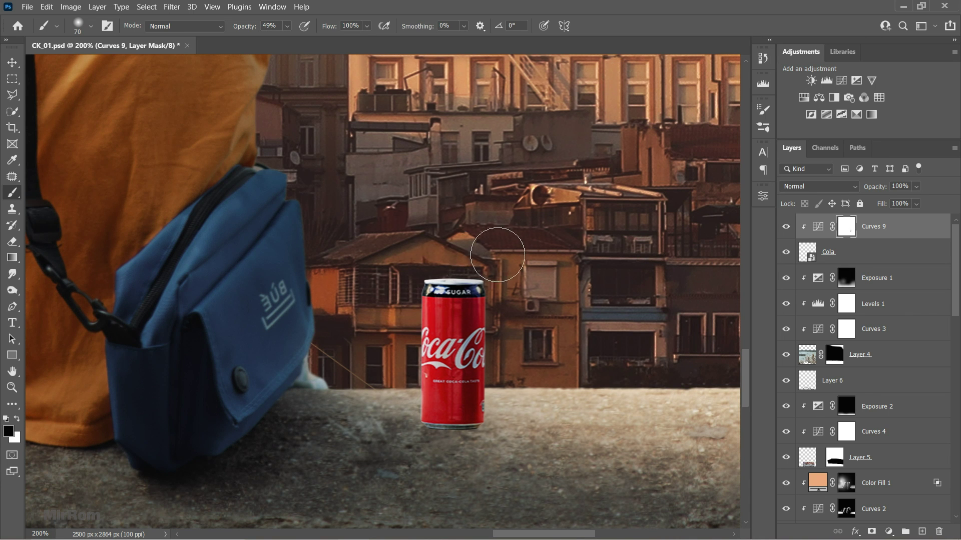
key("ctrl+minus")
key("v")
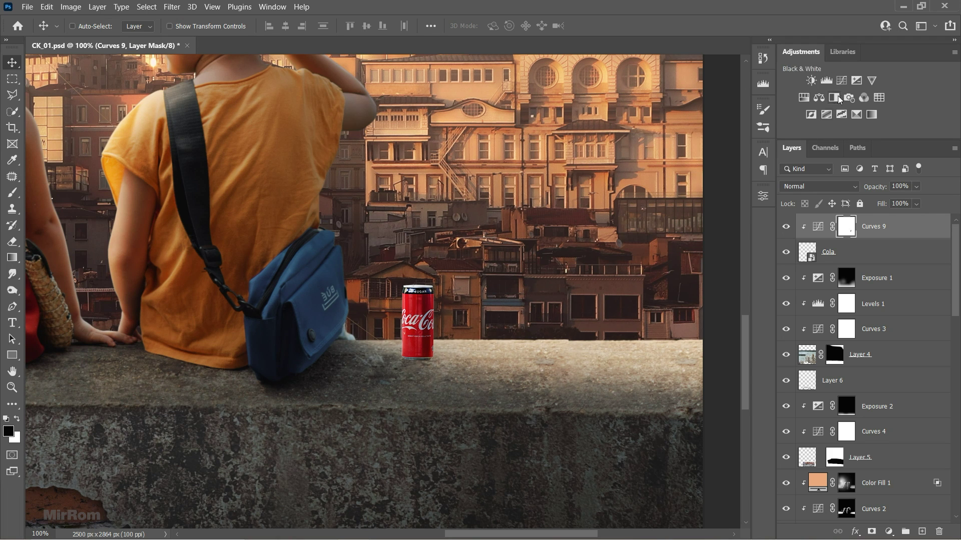
Add an Exposure 4 adjustment at about -2.17 clipped to the can
left_click(856, 81)
left_click_drag(656, 263, 632, 263)
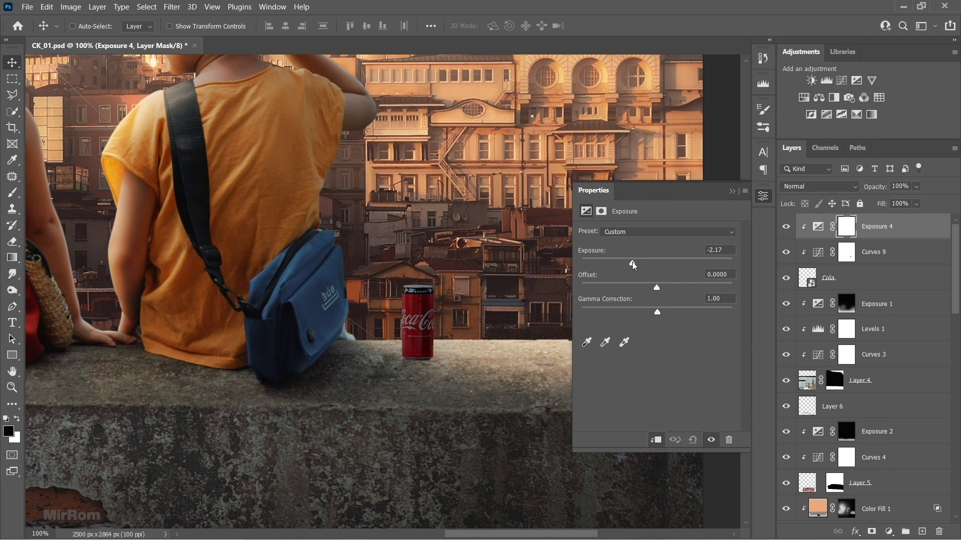
left_click(732, 191)
Invert the Exposure 4 mask and paint white strokes down the can with shrinking brushes
key("ctrl+i")
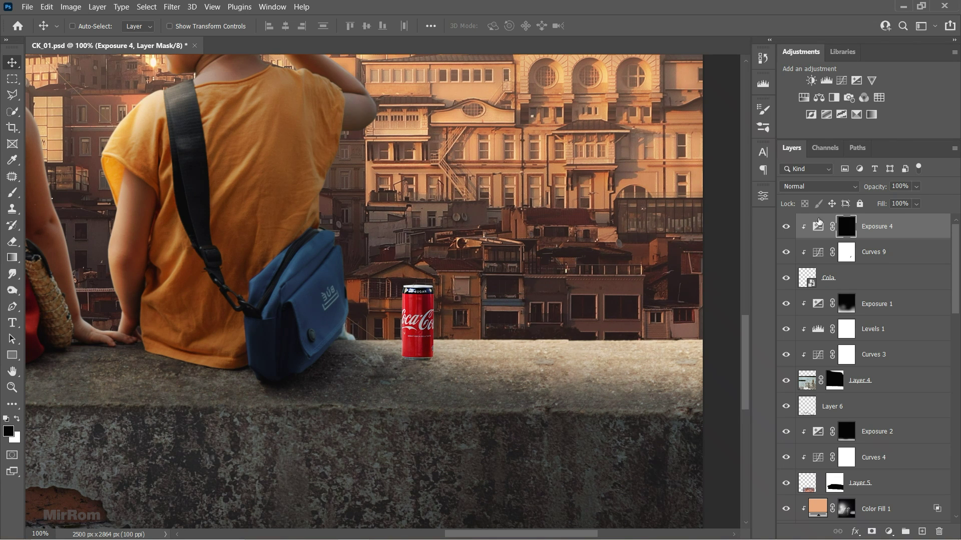
scroll(455, 340, "up", 1)
key("x")
key("b")
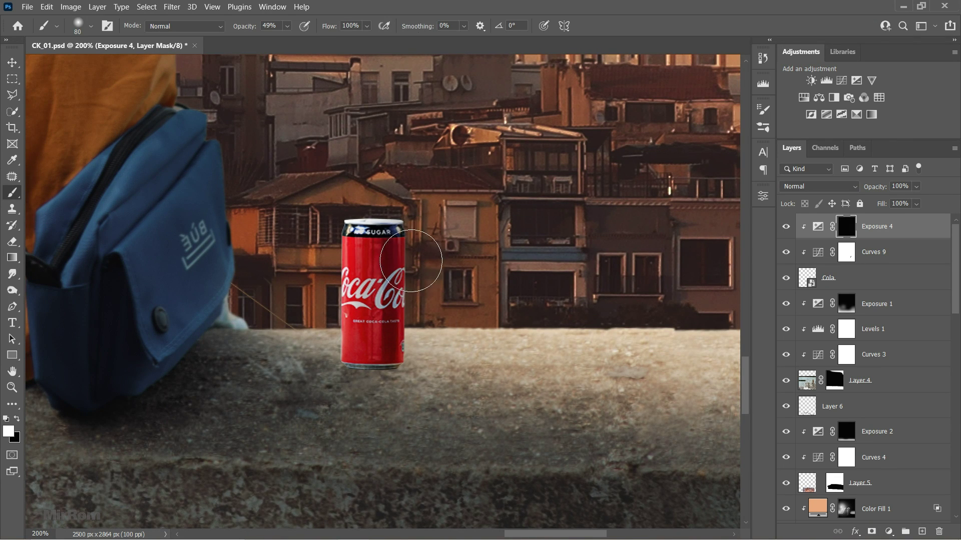
left_click_drag(373, 240, 373, 350)
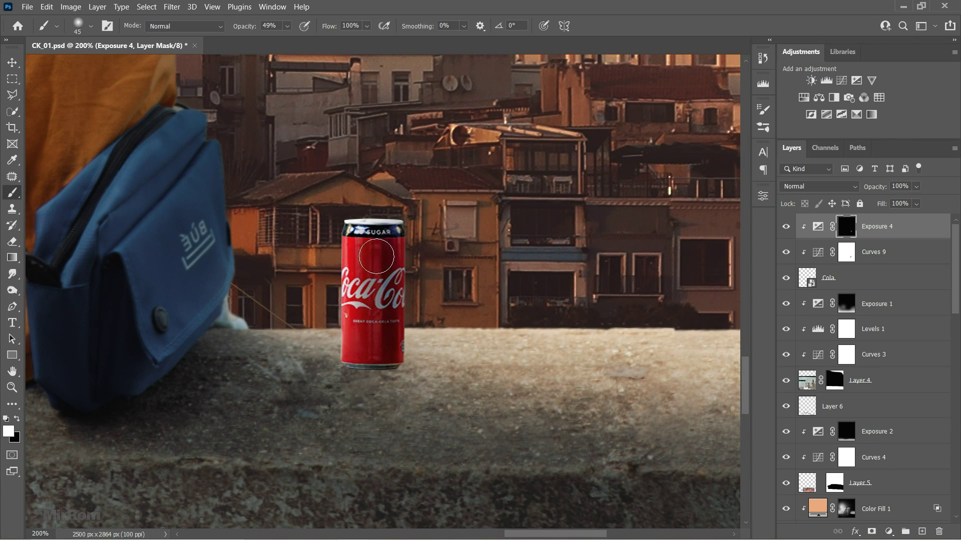
key("bracketleft")
key("bracketleft")
left_click_drag(364, 240, 362, 335)
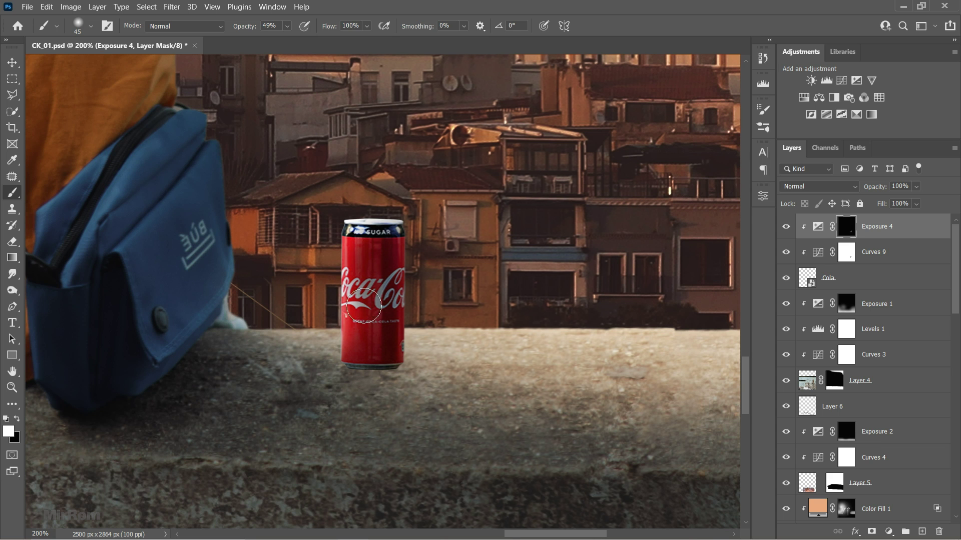
key("bracketleft")
key("bracketleft")
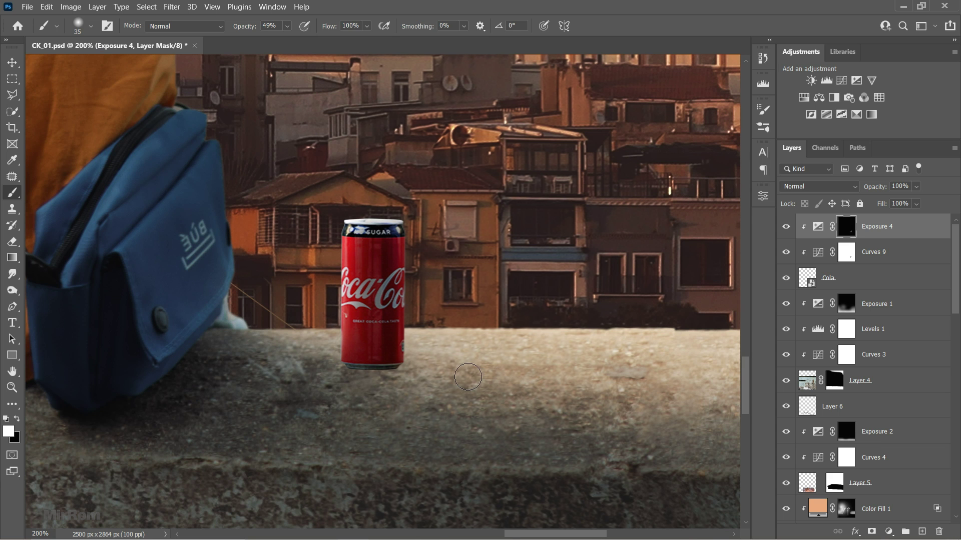
Add a peach Solid Color fill clipped to the can in Overlay mode
key("v")
left_click(888, 531)
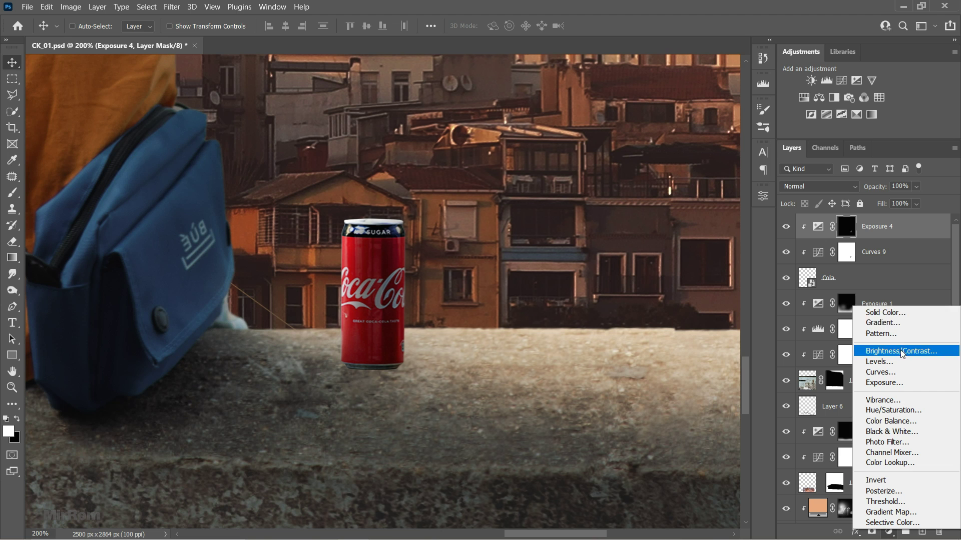
left_click(831, 314)
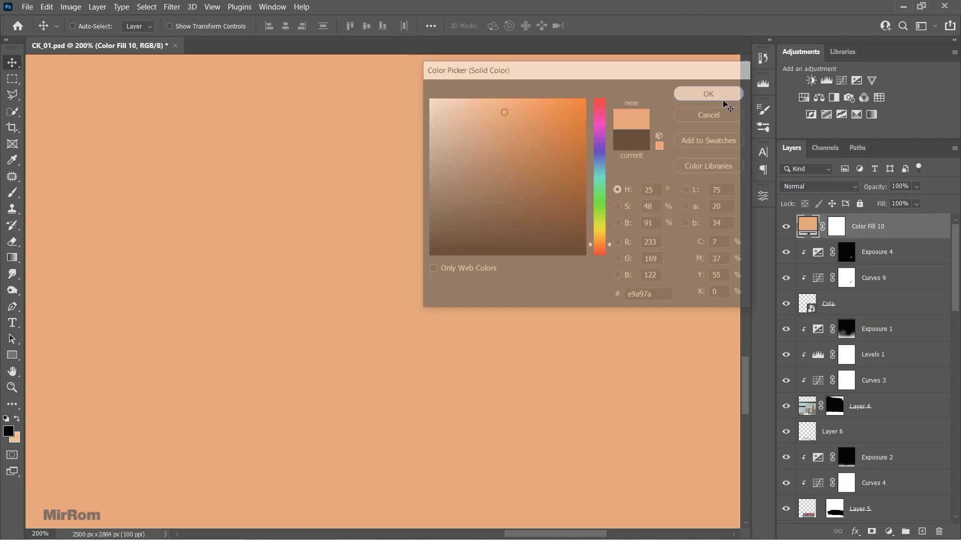
left_click(710, 92)
right_click(833, 228)
left_click(890, 407)
left_click(819, 186)
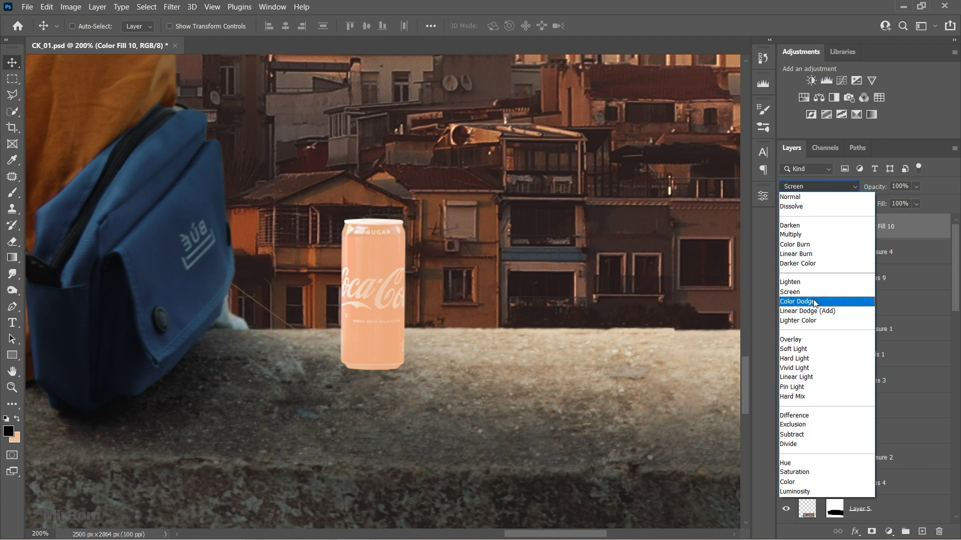
left_click(813, 338)
Invert the peach fill's mask to hide the tint and size the brush
left_click(847, 227)
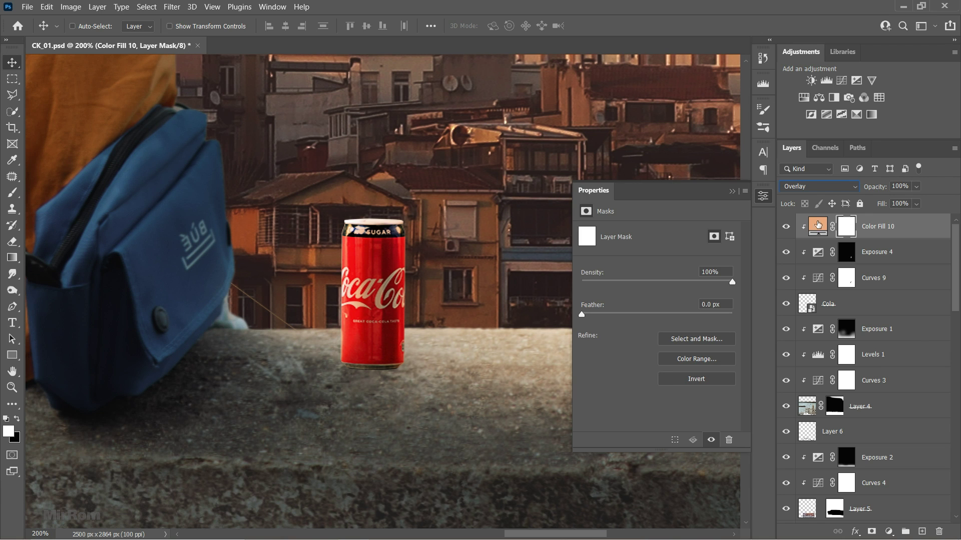
left_click(846, 230)
key("ctrl+i")
key("b")
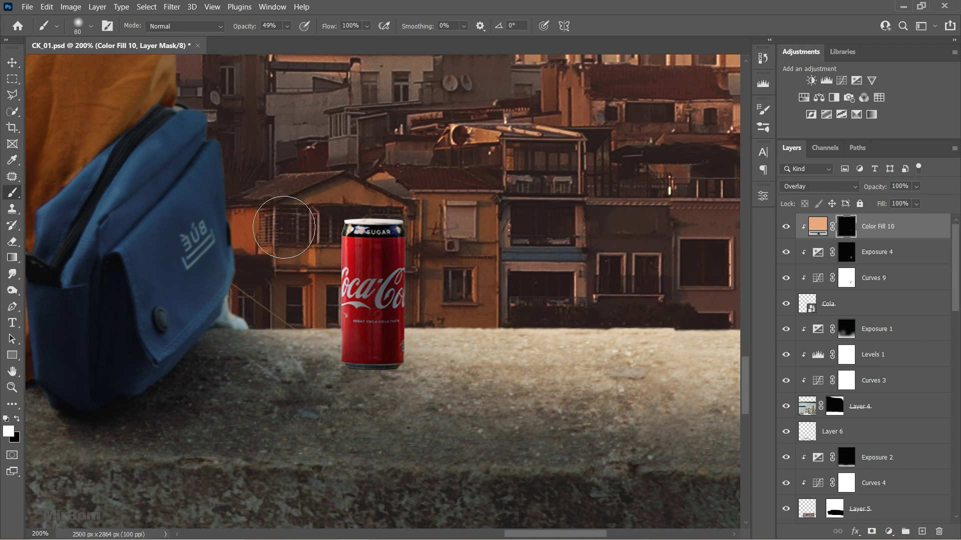
key("bracketright")
key("bracketright")
key("bracketleft")
key("bracketleft")
key("bracketleft")
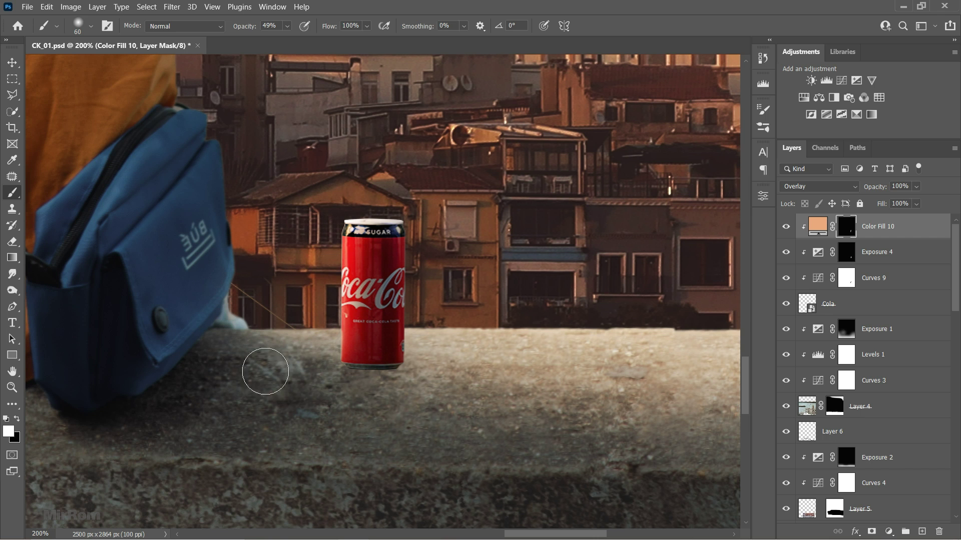
key("bracketleft")
Add a new empty shadow layer, Layer 8, above Exposure 1
key("ctrl+minus")
key("v")
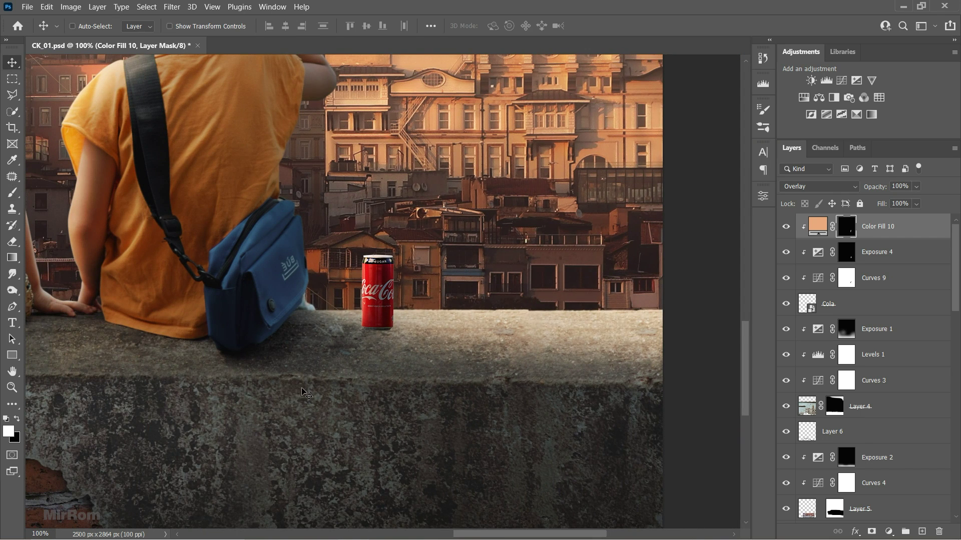
key("ctrl+minus")
key("ctrl+minus")
left_click(892, 334)
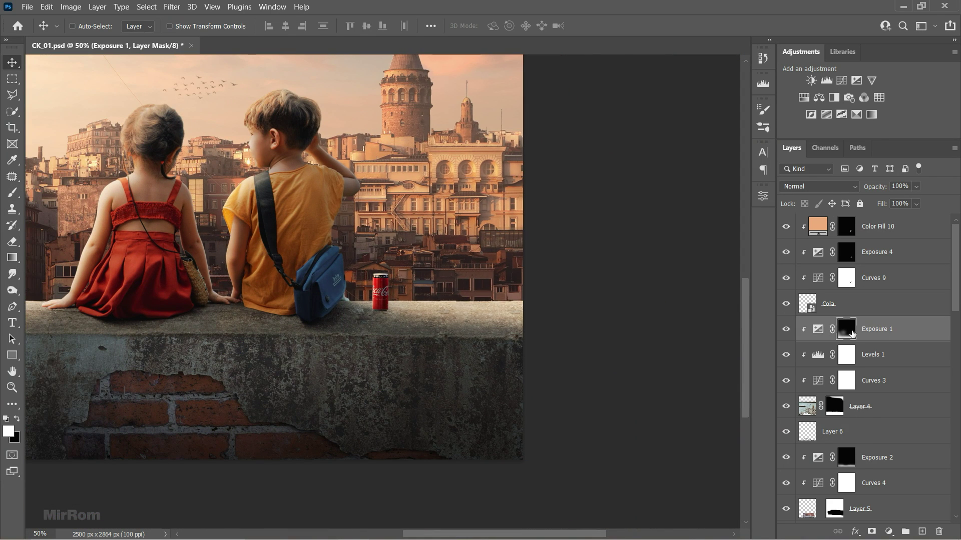
key("ctrl+shift+alt+n")
Paint a black diagonal cast shadow beside the can with an angled elliptical brush
key("b")
key("ctrl+plus")
key("ctrl+plus")
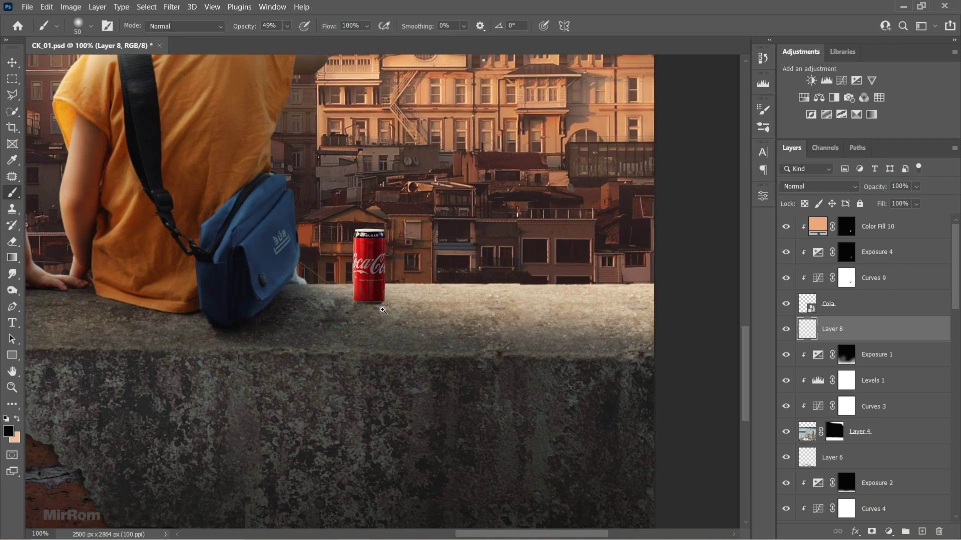
key("ctrl+plus")
key("ctrl+plus")
key("bracketleft")
key("bracketleft")
key("bracketleft")
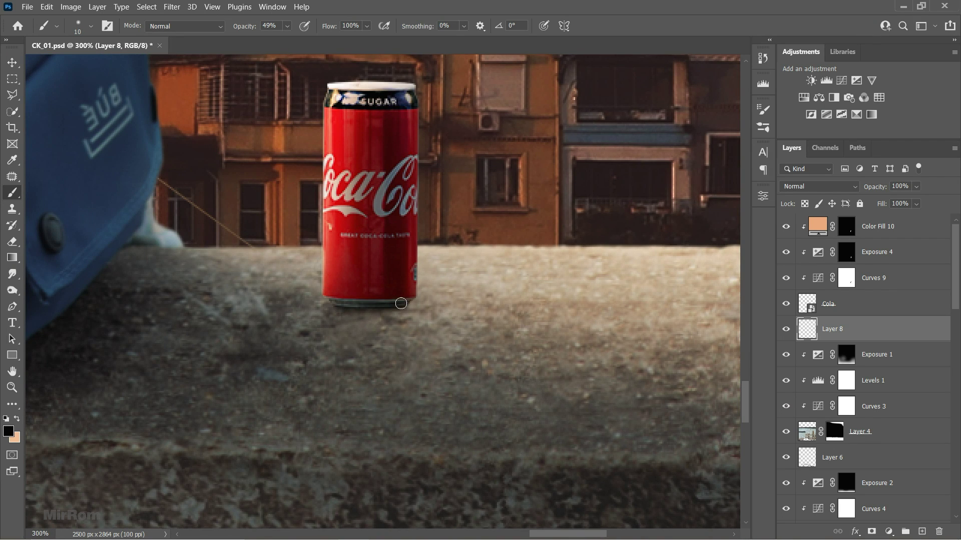
key("ctrl+minus")
key("ctrl+minus")
right_click(386, 309)
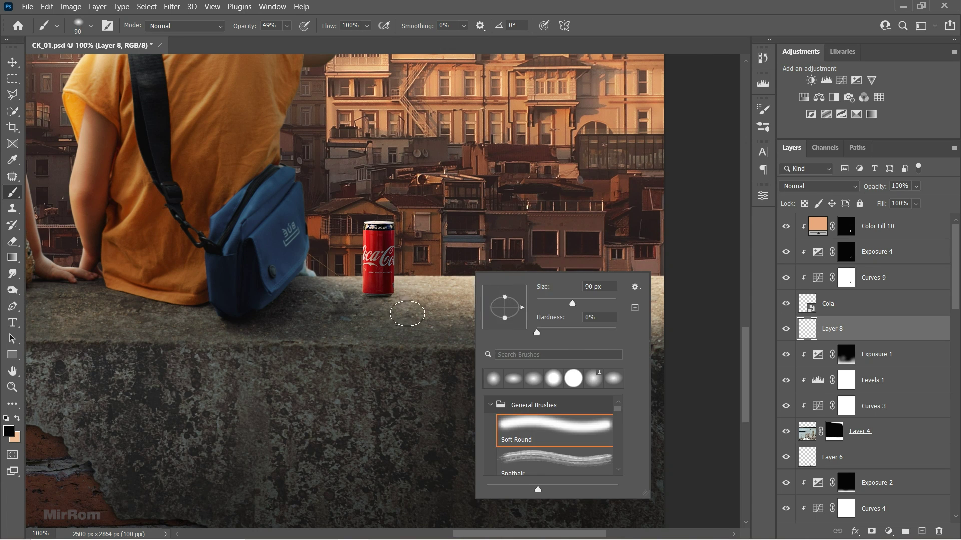
left_click_drag(389, 309, 397, 321)
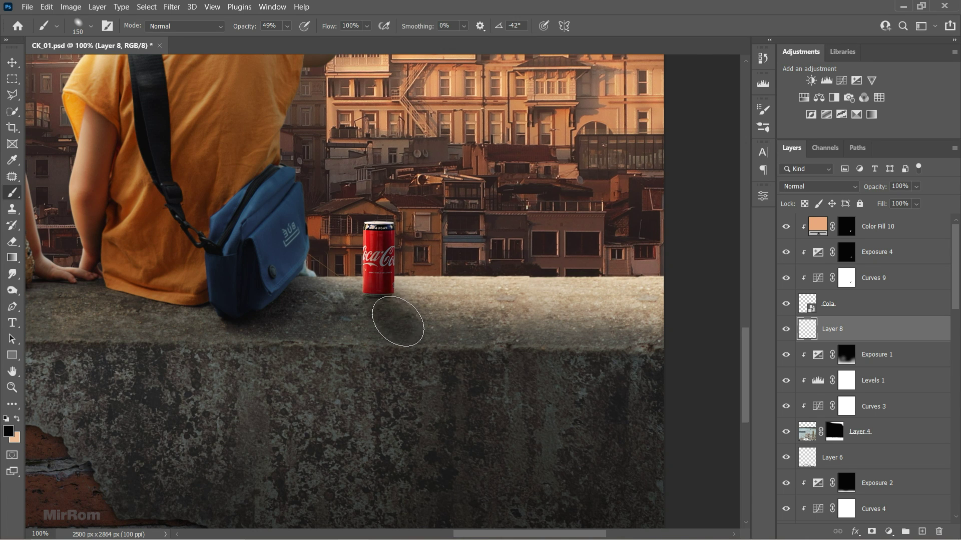
Add a mask to Layer 8 and brush out the shadow just right of the can
left_click(871, 532)
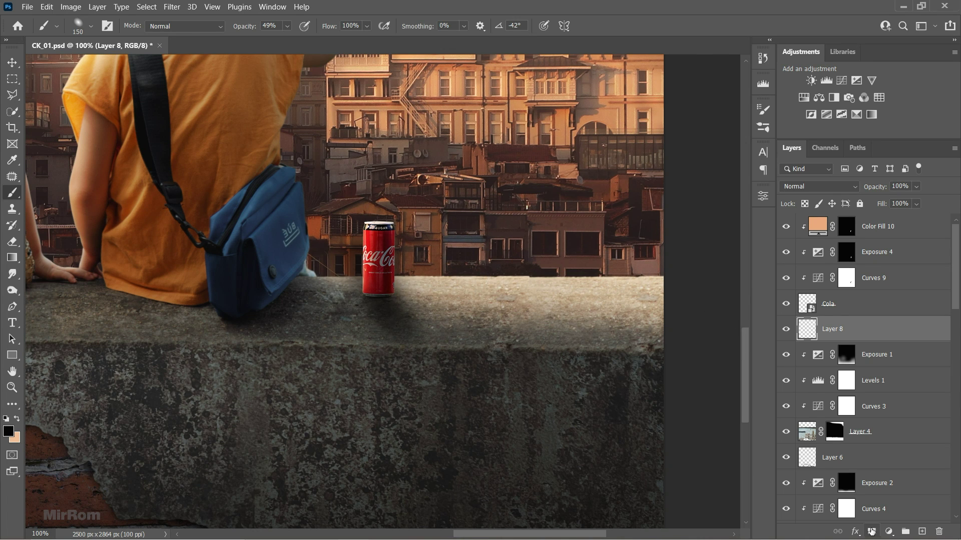
right_click(583, 280)
key("7")
key("8")
key("ctrl+plus")
key("bracketleft")
key("bracketleft")
key("bracketleft")
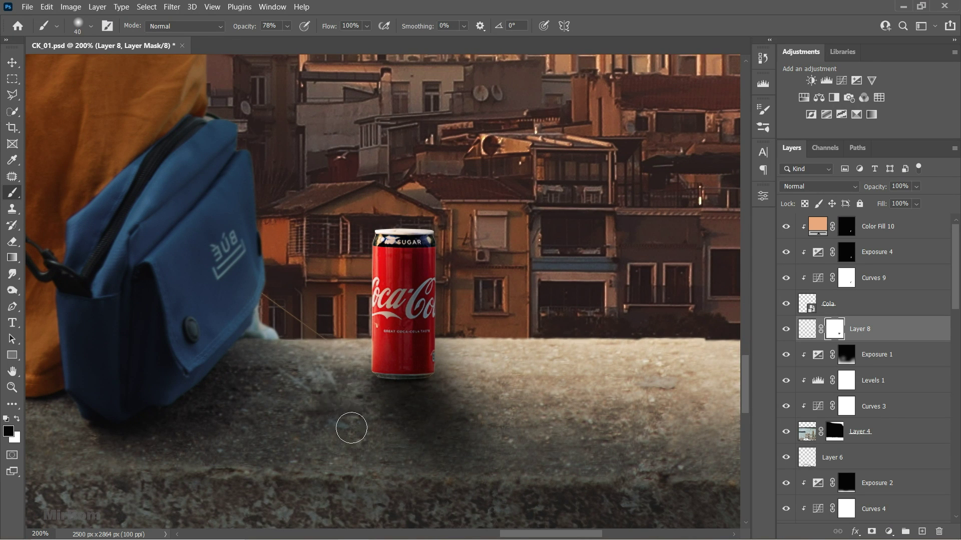
mouse_move(441, 346)
left_mouse_down()
mouse_move(469, 359)
mouse_move(452, 333)
left_mouse_up()
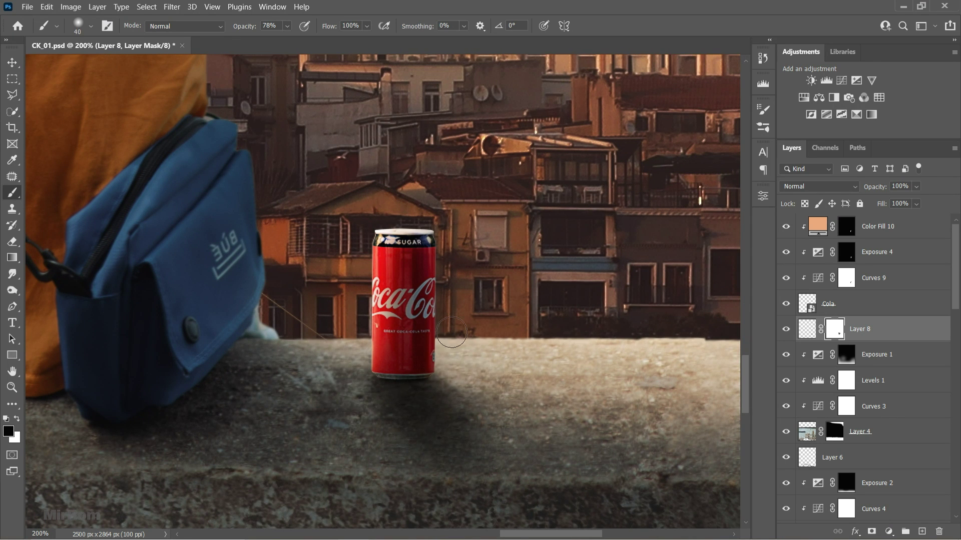
key("bracketright")
key("bracketright")
key("bracketright")
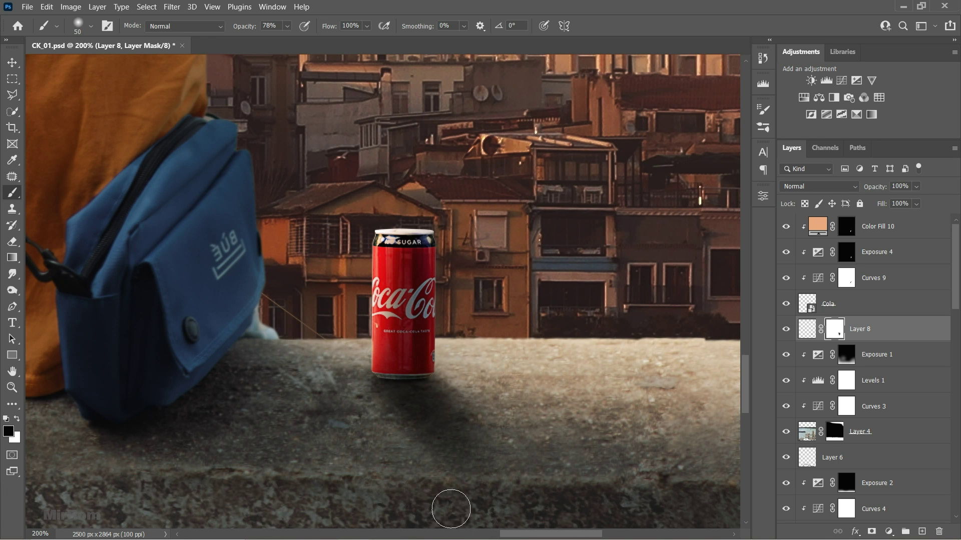
left_click_drag(451, 510, 398, 495)
key("bracketright")
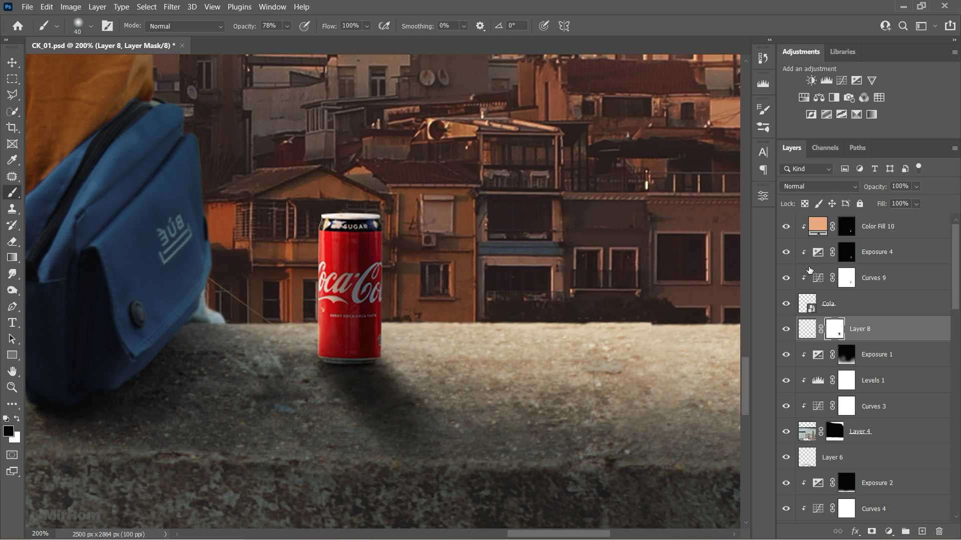
Set Layer 8's opacity to 91%
left_click_drag(881, 188, 896, 189)
left_click(915, 186)
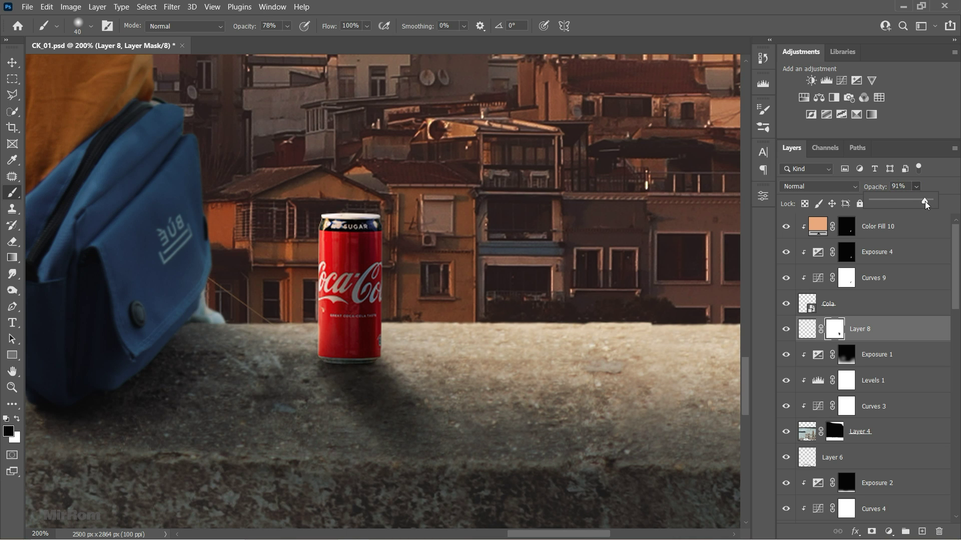
key("ctrl+minus")
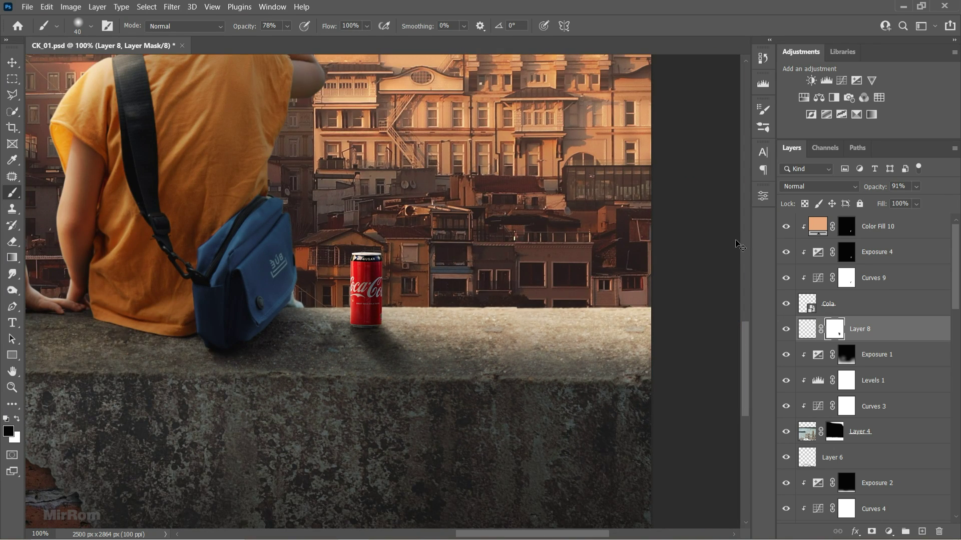
key("ctrl+minus")
left_click_drag(506, 534, 492, 534)
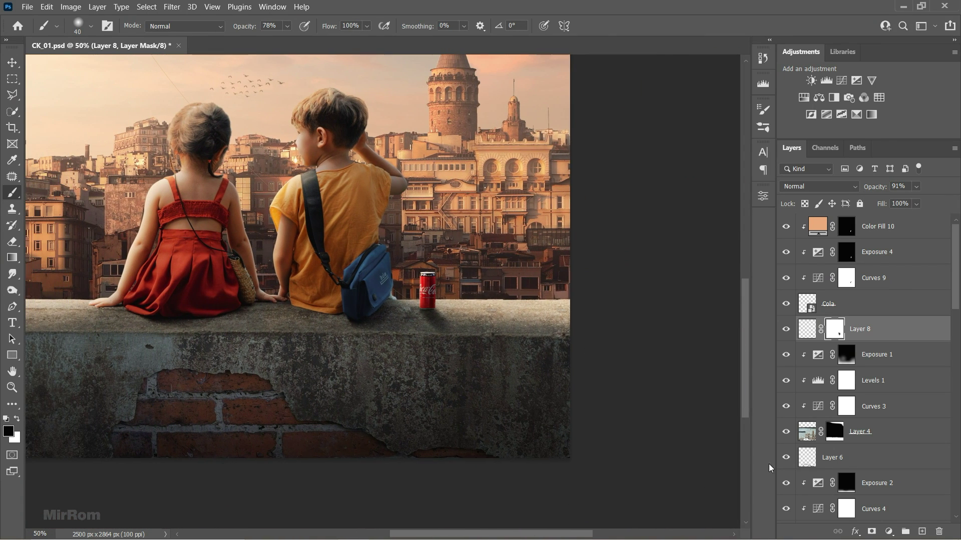
On a new layer, paint a soft contact shadow along the ledge beneath both children
left_click(786, 431)
left_click(786, 433)
left_click(876, 355)
left_click(922, 532)
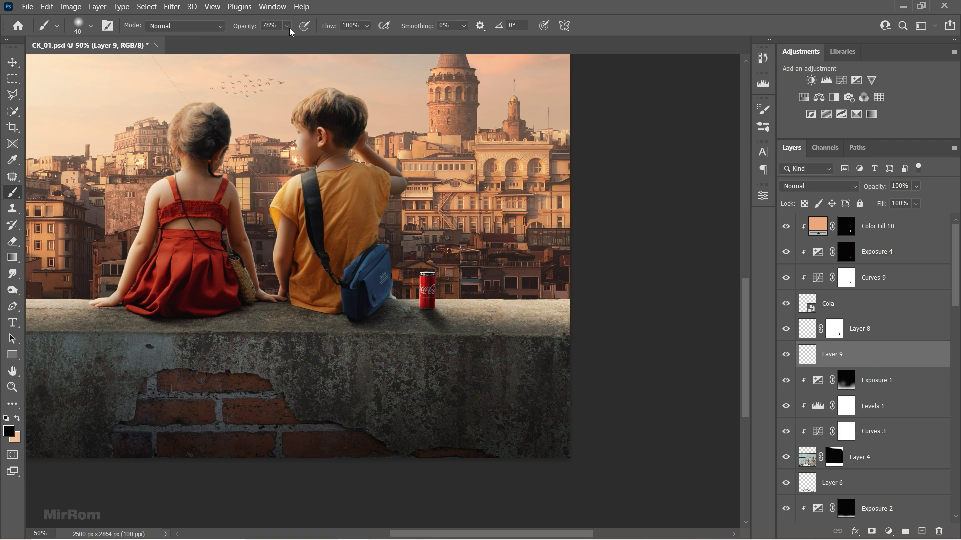
left_click_drag(289, 29, 268, 41)
key("bracketright")
mouse_move(111, 312)
left_mouse_down()
mouse_move(142, 327)
mouse_move(242, 322)
mouse_move(298, 340)
mouse_move(382, 337)
mouse_move(351, 345)
left_mouse_up()
key("bracketright")
key("bracketright")
key("bracketright")
mouse_move(193, 327)
left_mouse_down()
mouse_move(161, 326)
mouse_move(264, 304)
mouse_move(317, 326)
left_mouse_up()
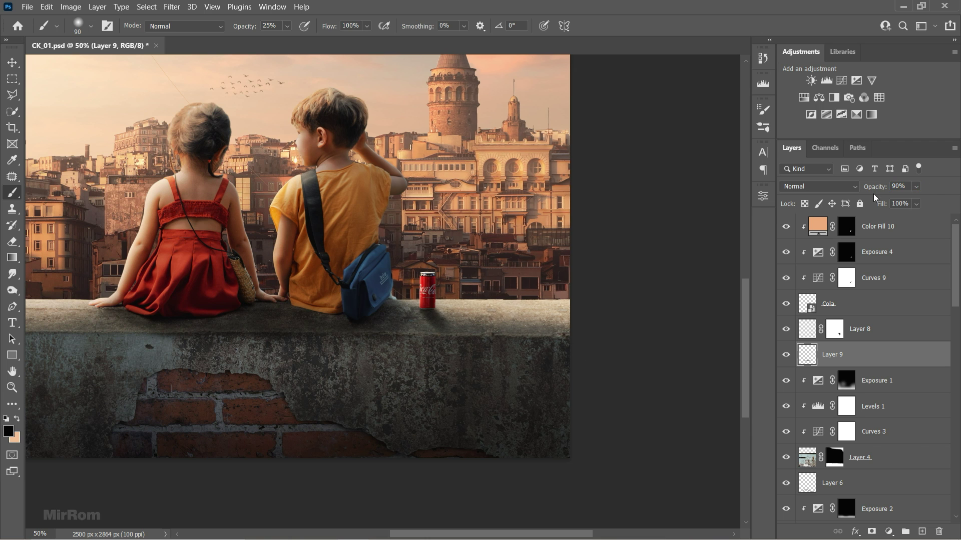
Set the contact shadow to 65% opacity and mask it cleanly around the girl's hand
left_click_drag(916, 186, 915, 201)
left_click(871, 532)
left_click_drag(239, 28, 260, 28)
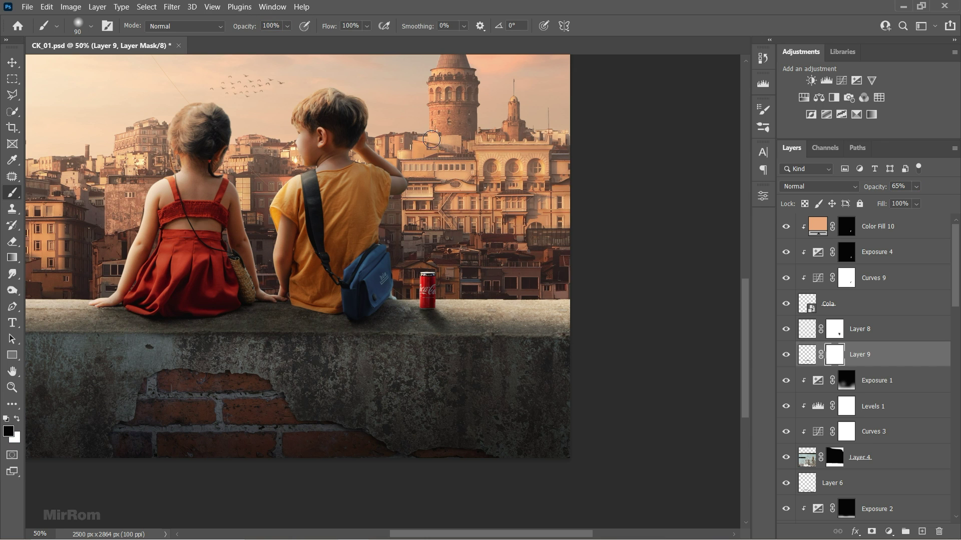
right_click(435, 140)
left_click_drag(518, 199, 513, 200)
key("Return")
scroll(115, 320, "up", 2)
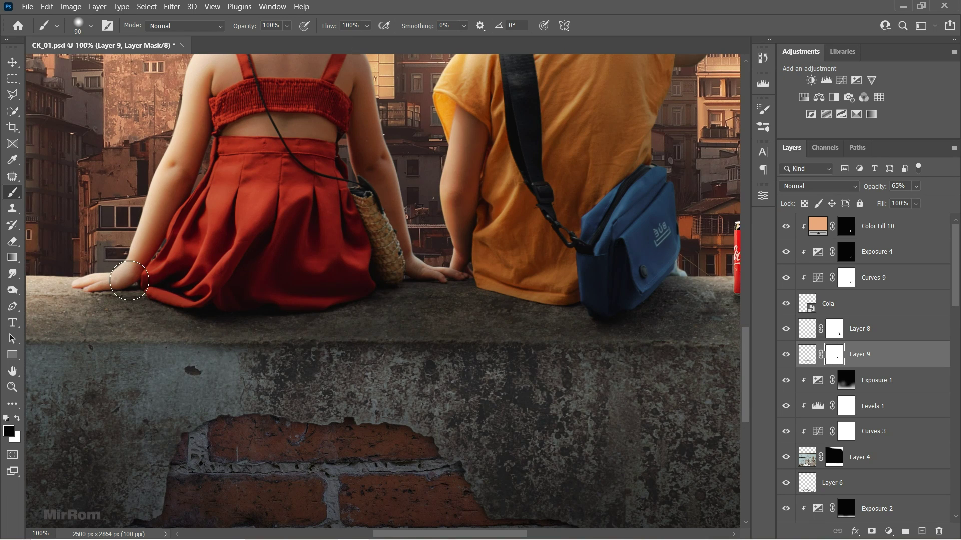
key("bracketleft")
key("bracketleft")
key("bracketleft")
key("bracketright")
key("bracketright")
key("bracketright")
key("bracketright")
key("bracketright")
key("bracketright")
key("bracketright")
key("bracketright")
key("bracketright")
key("bracketright")
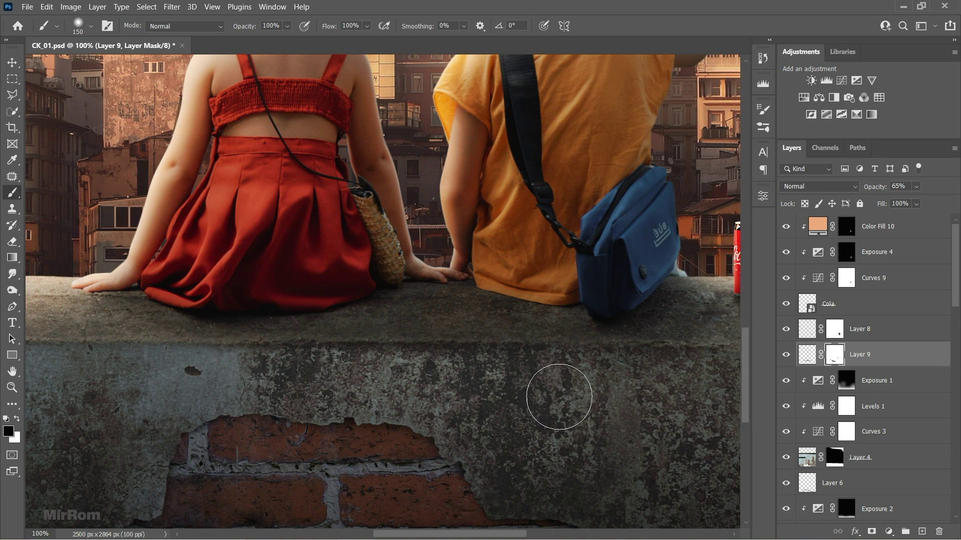
key("bracketleft")
key("bracketleft")
key("bracketleft")
key("bracketleft")
key("bracketleft")
key("bracketleft")
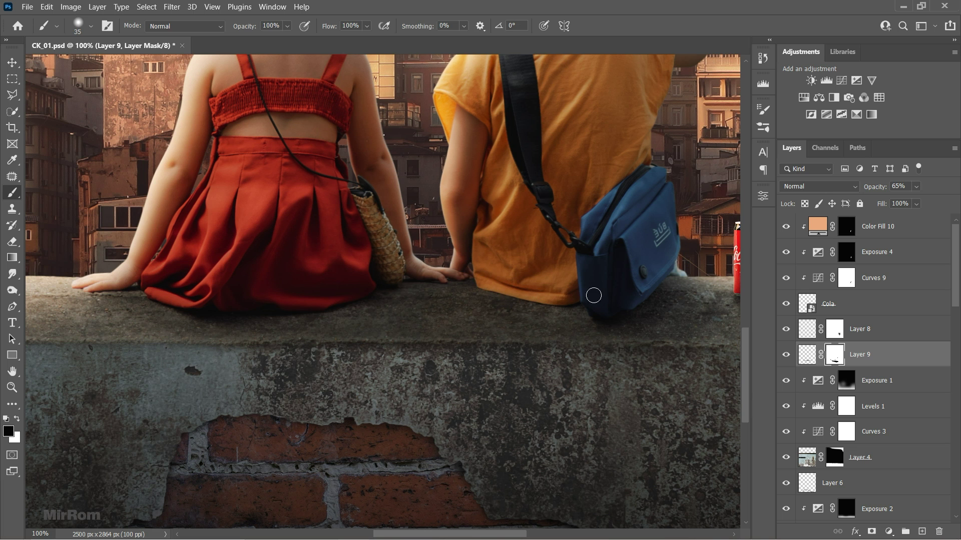
scroll(285, 299, "down", 2, "alt")
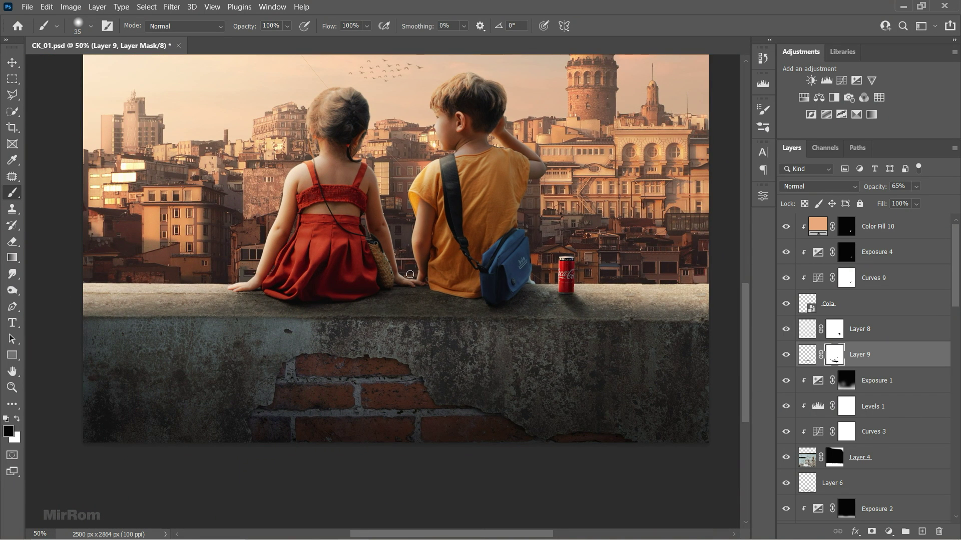
key("bracketright")
key("bracketright")
key("bracketright")
Skew the cola can's shadow sideways along the ledge and fade it to about 85%
key("v")
key("ctrl")
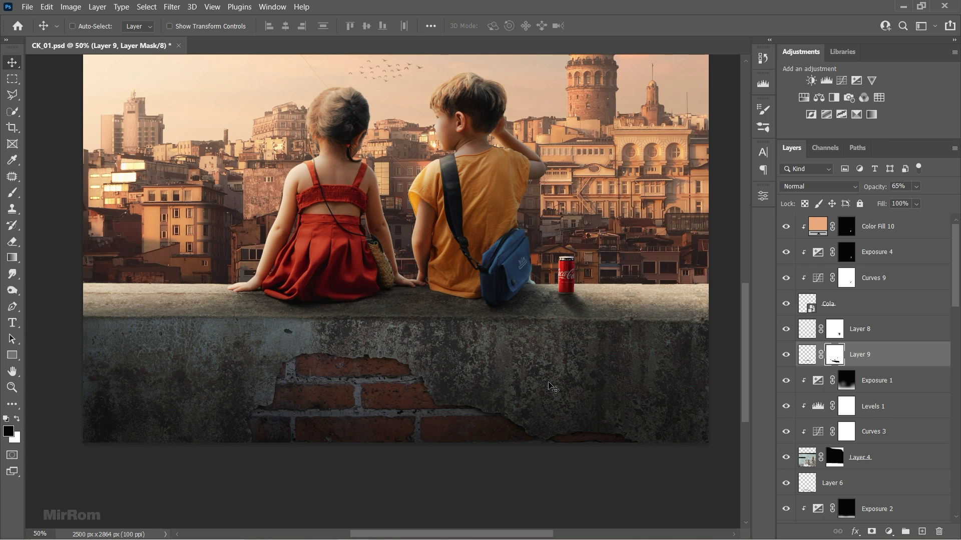
left_click(553, 388, "ctrl")
key("ctrl+t")
right_click(576, 280)
left_click(623, 81)
left_click_drag(574, 250, 566, 251)
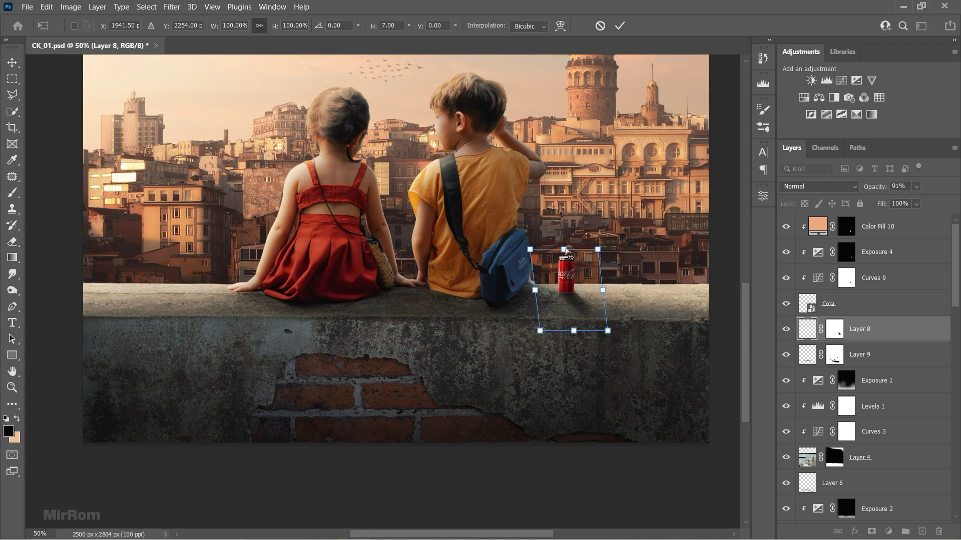
left_click_drag(573, 331, 576, 331)
left_click(619, 26)
left_click_drag(875, 190, 874, 191)
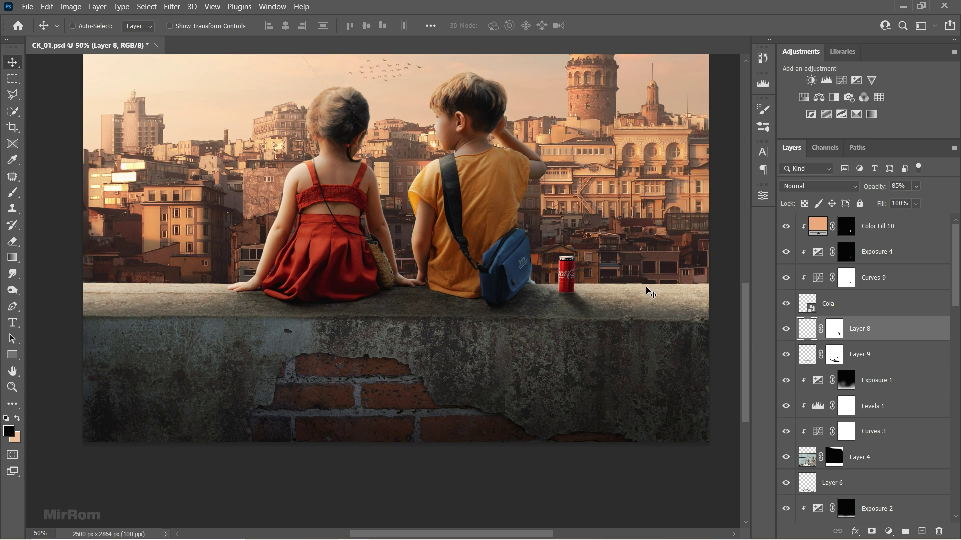
key("ctrl+minus")
key("ctrl+minus")
Add a DropBlues Color Lookup on top, masked off the upper sky with a 1100 px brush
key("alt+shift+bracketright")
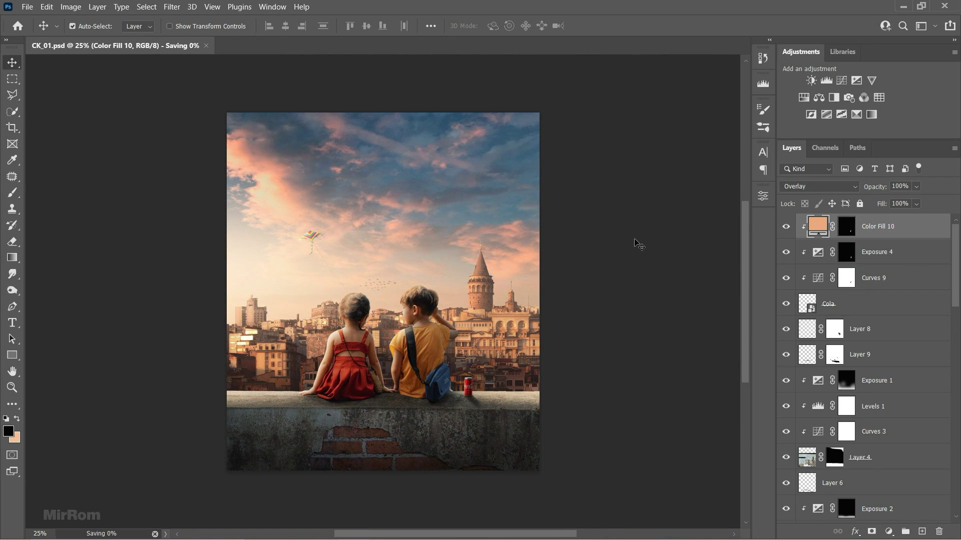
left_click(879, 97)
left_click(671, 233)
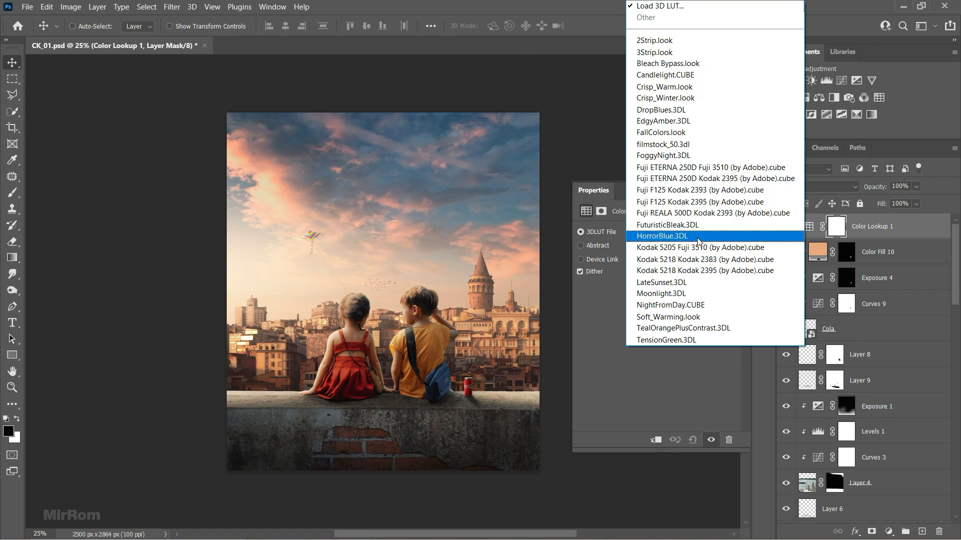
left_click(660, 109)
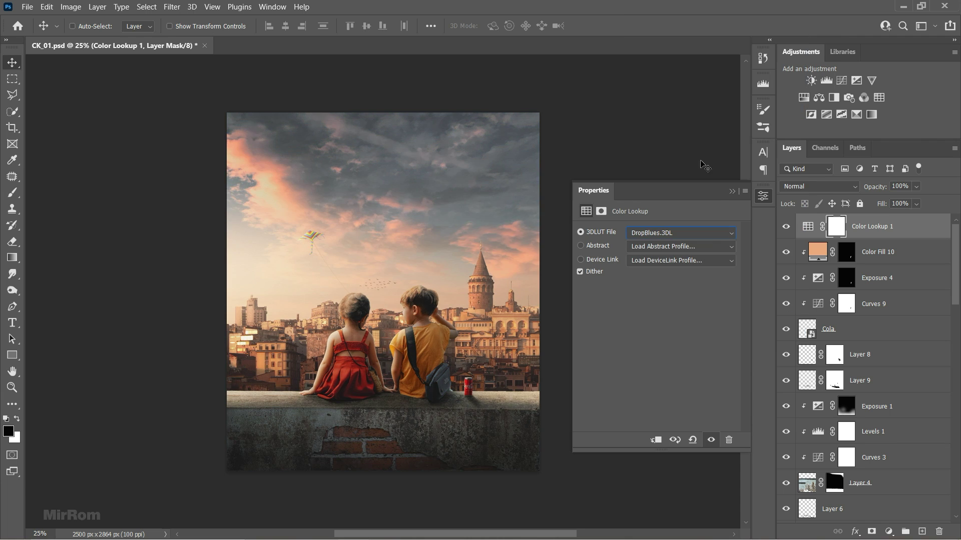
left_click(732, 191)
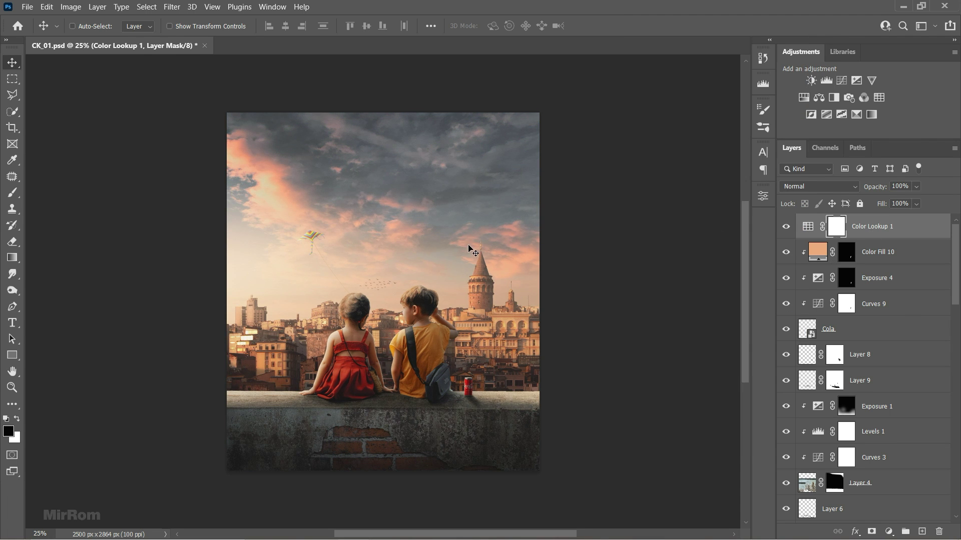
key("b")
key("bracketright")
key("bracketright")
key("bracketright")
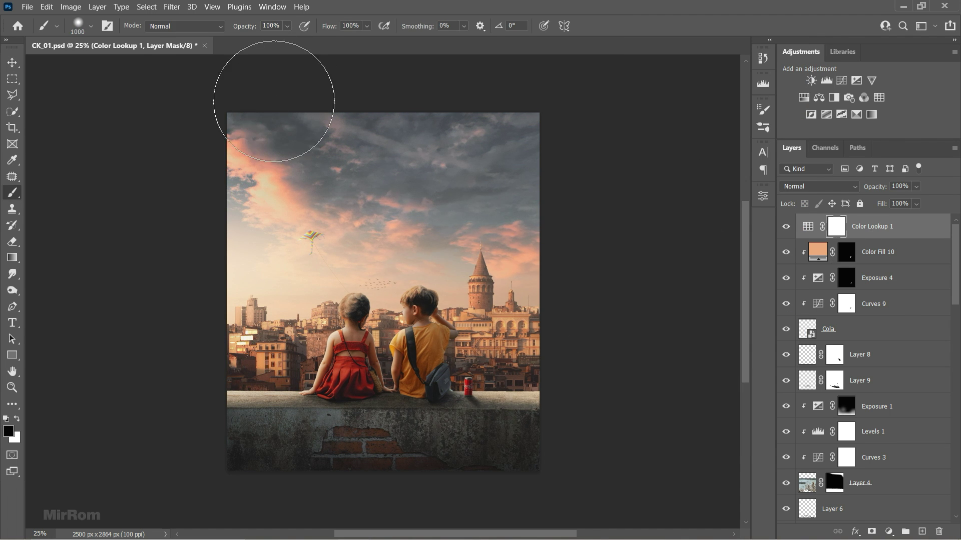
left_click_drag(275, 97, 536, 193)
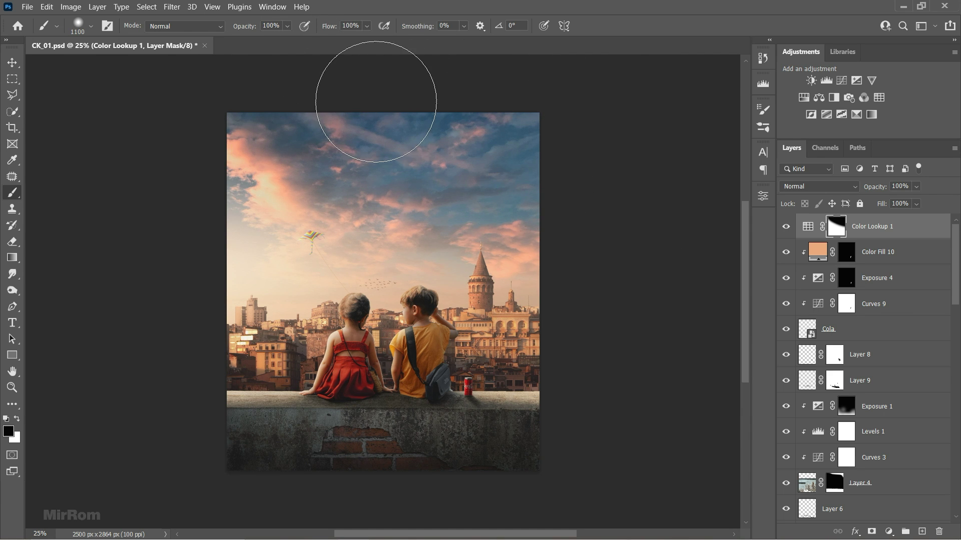
Add a Hue/Saturation layer with Saturation -20 to tone the colours down
key("v")
left_click(803, 98)
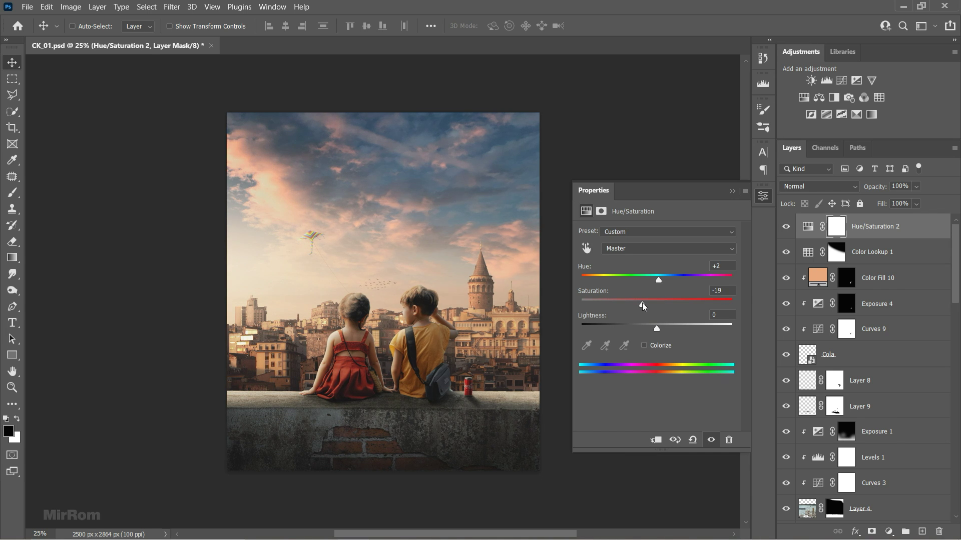
left_click(731, 191)
Add a second Color Lookup using the FallColors look
left_click(878, 97)
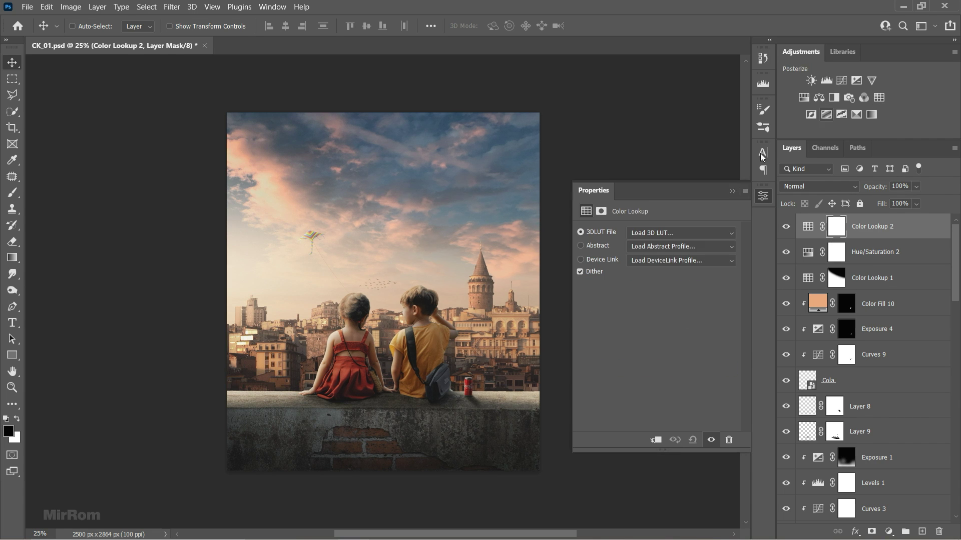
left_click(681, 231)
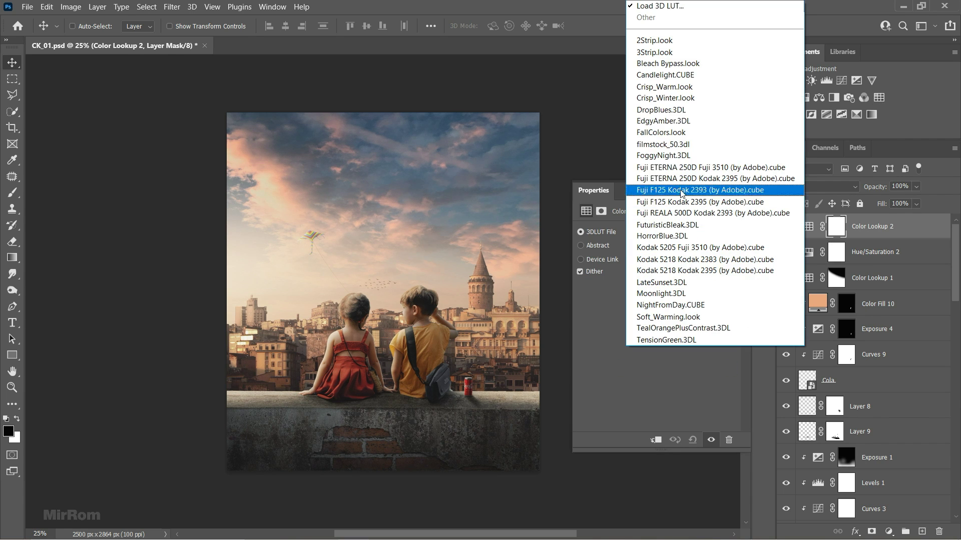
left_click(694, 133)
left_click(732, 191)
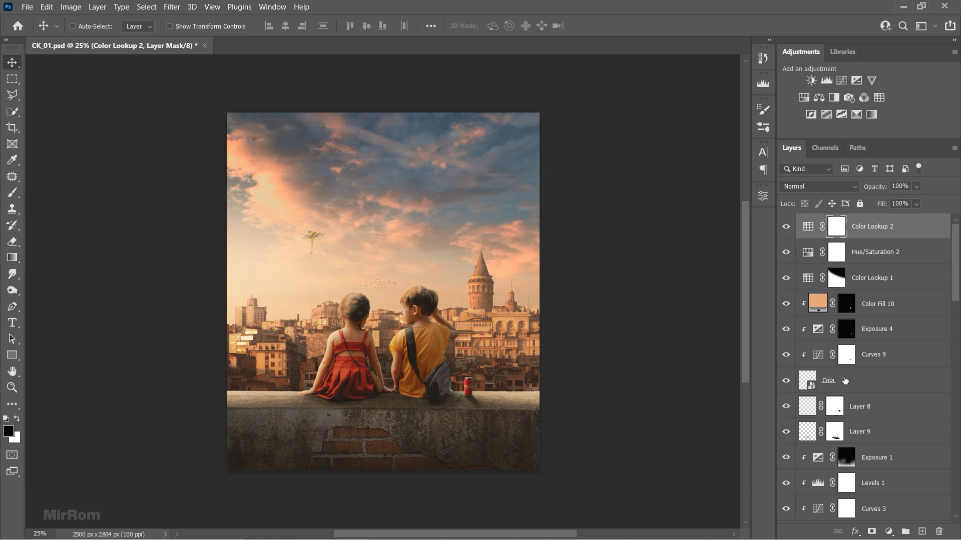
scroll(845, 381, "down", 2)
scroll(838, 425, "down", 2)
scroll(838, 425, "down", 4)
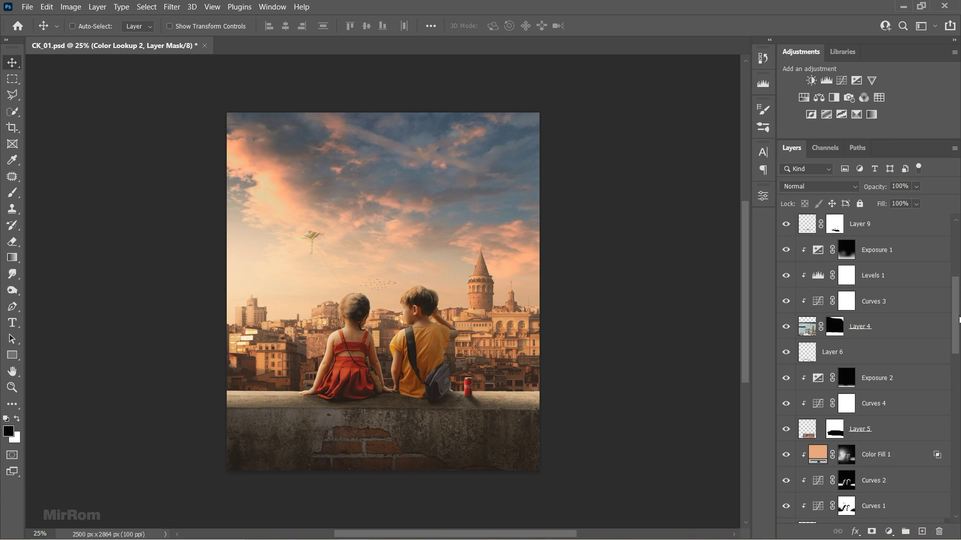
scroll(959, 320, "down", 3)
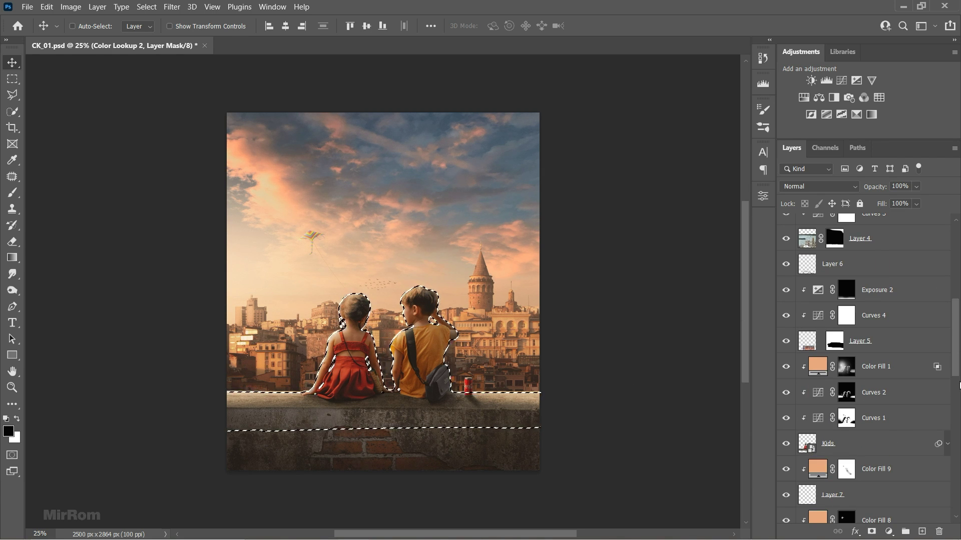
Extend the kids selection over the lower wall and mask the fall-colors grade off them
scroll(960, 385, "up", 6)
scroll(959, 385, "up", 5)
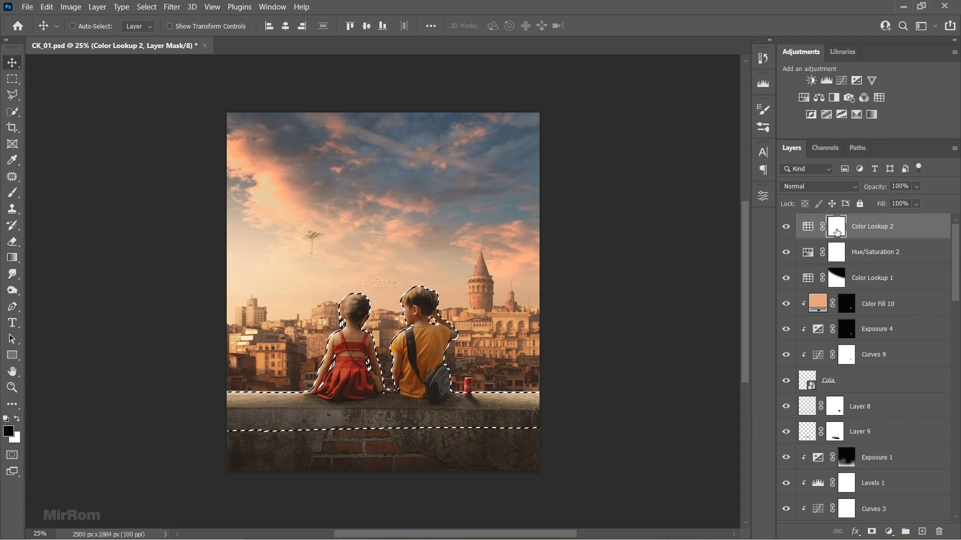
key("w")
left_click_drag(260, 448, 478, 453)
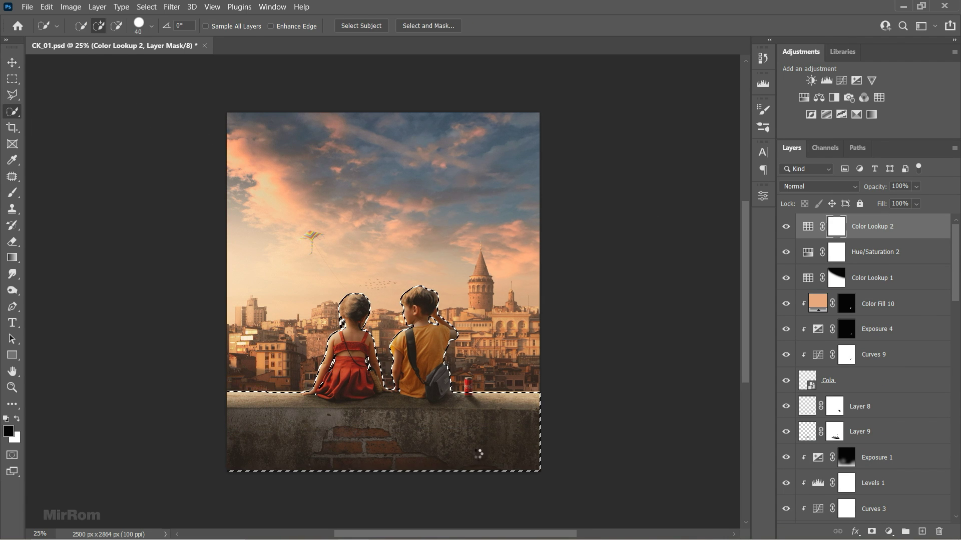
key("b")
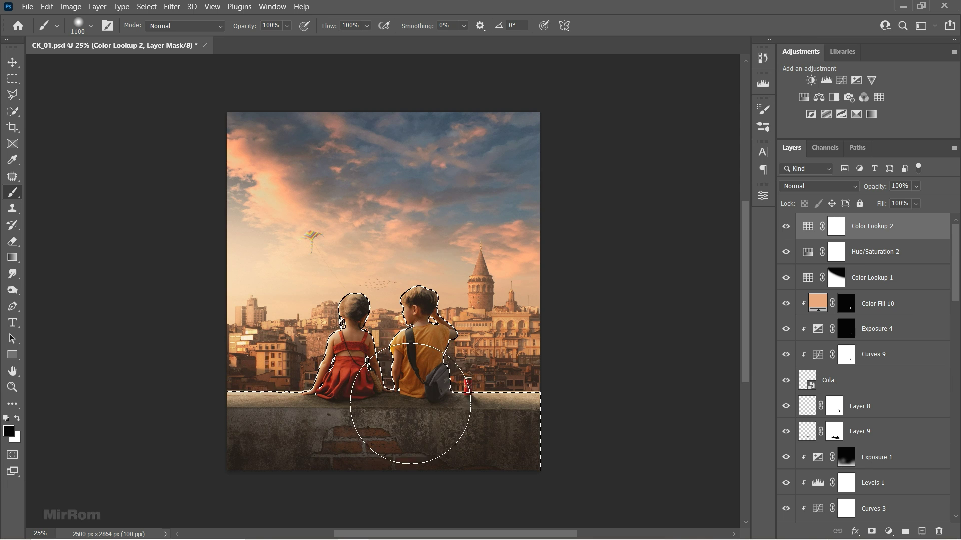
left_click_drag(172, 418, 554, 462)
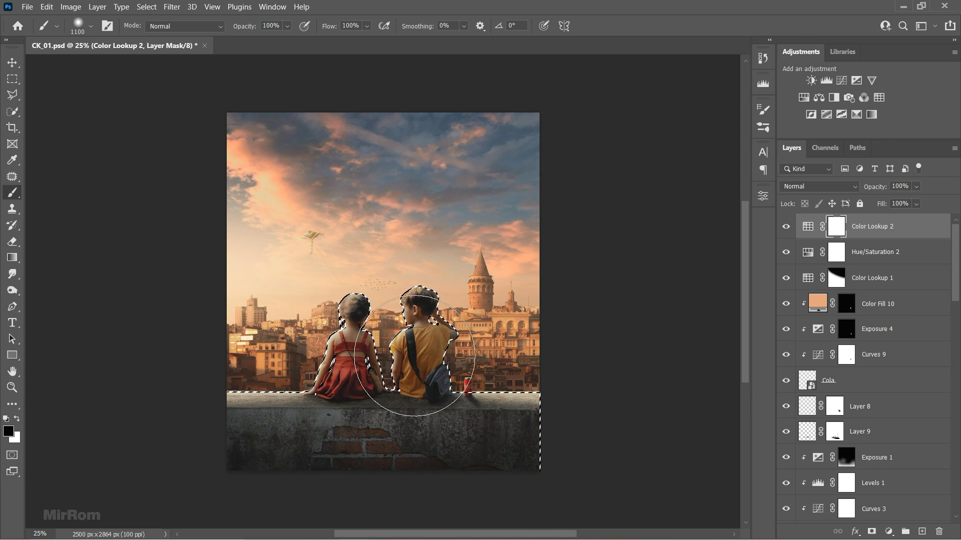
left_click_drag(414, 356, 445, 461)
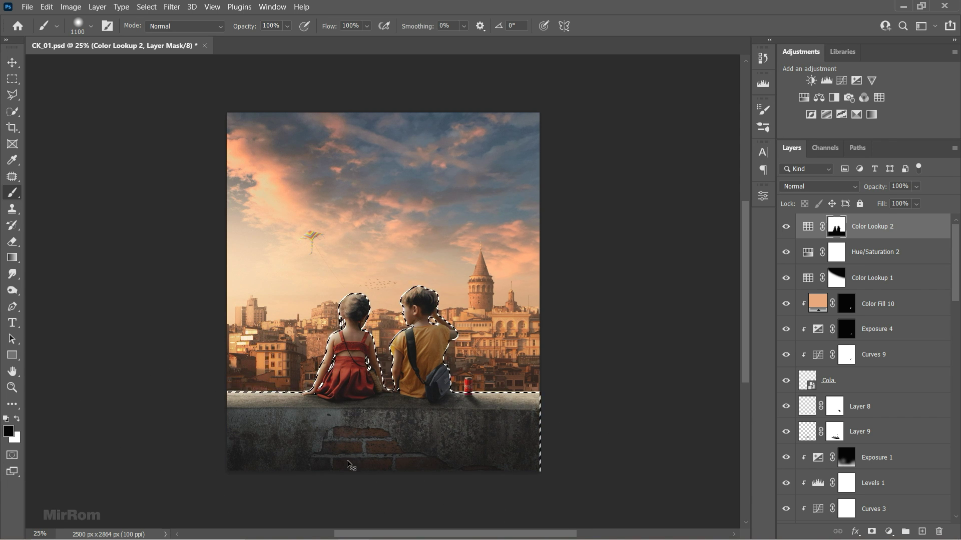
key("ctrl+d")
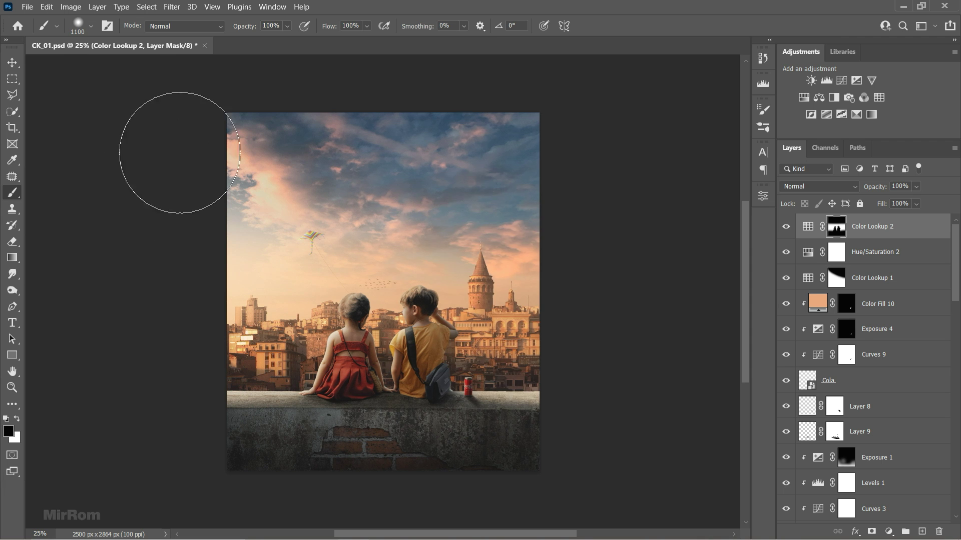
Undo the stray mask painting and refill the kids silhouette in black on the Color Lookup 2 mask
right_click(443, 173)
key("Escape")
key("ctrl+z")
key("ctrl+z")
key("ctrl+z")
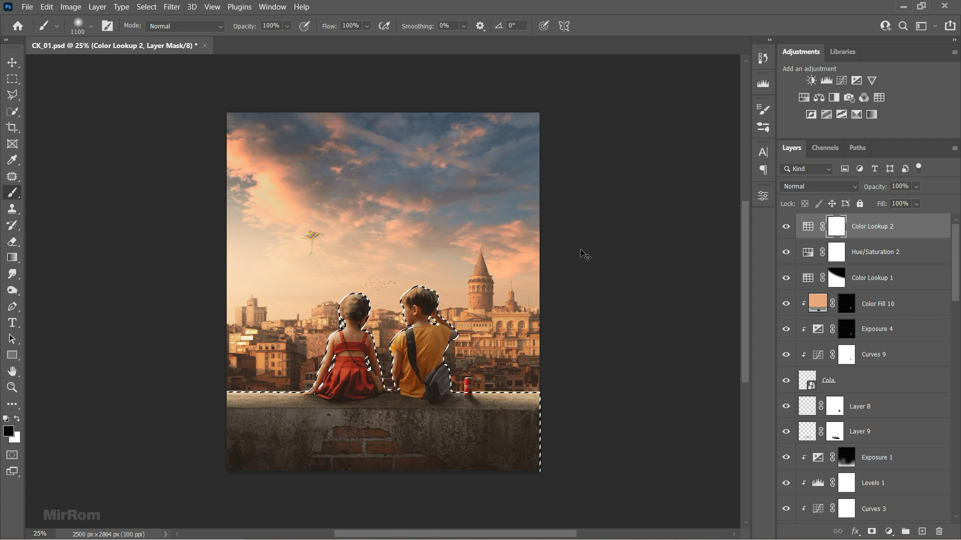
right_click(483, 201)
key("Escape")
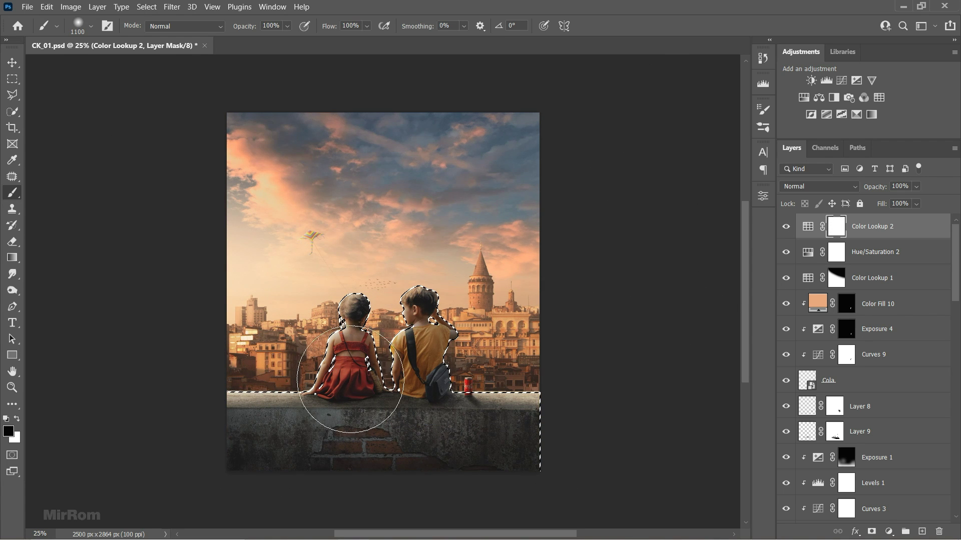
key("alt+BackSpace")
key("ctrl+d")
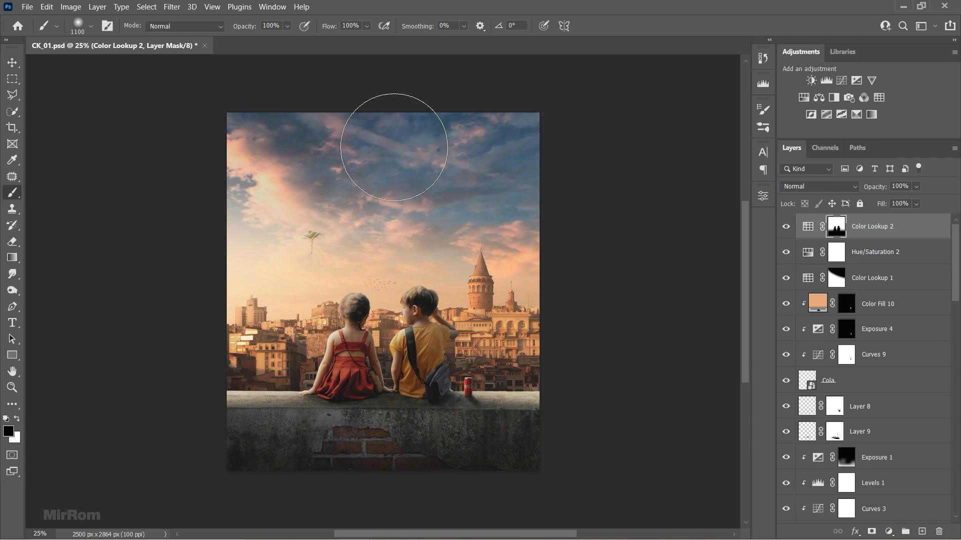
Brush the sky at 35% to partly restore and soften the fall-colors grade there
right_click(470, 246)
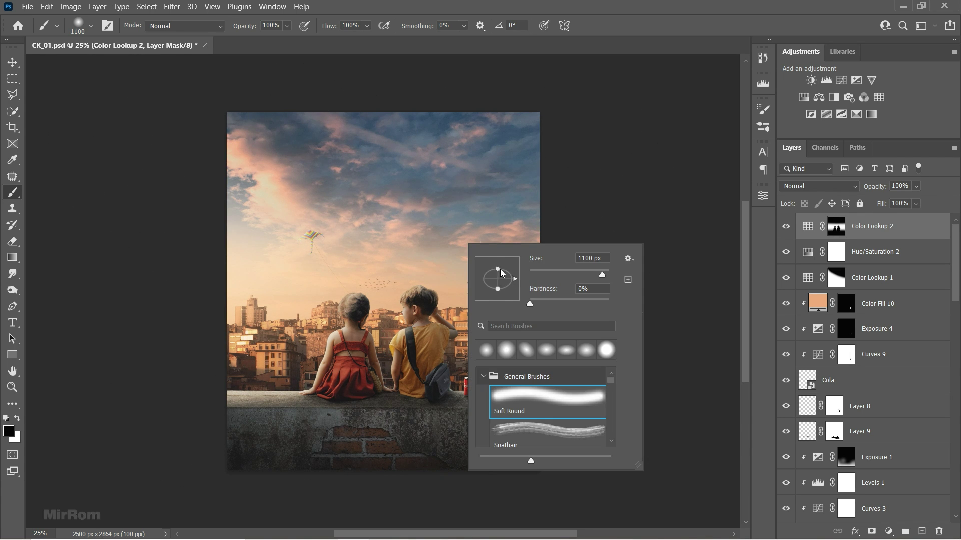
left_click_drag(501, 273, 501, 276)
key("Return")
key("x")
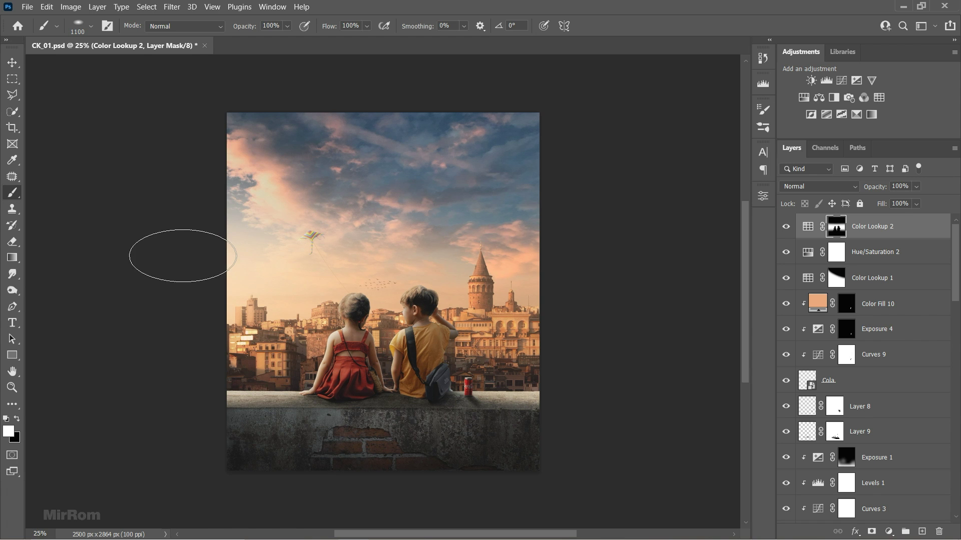
right_click(404, 257)
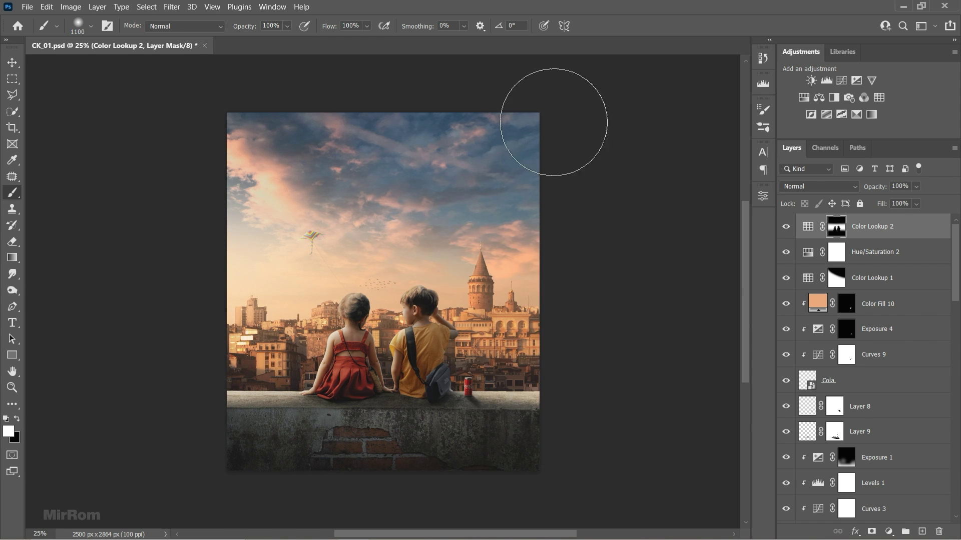
key("3")
key("5")
left_click_drag(197, 197, 504, 408)
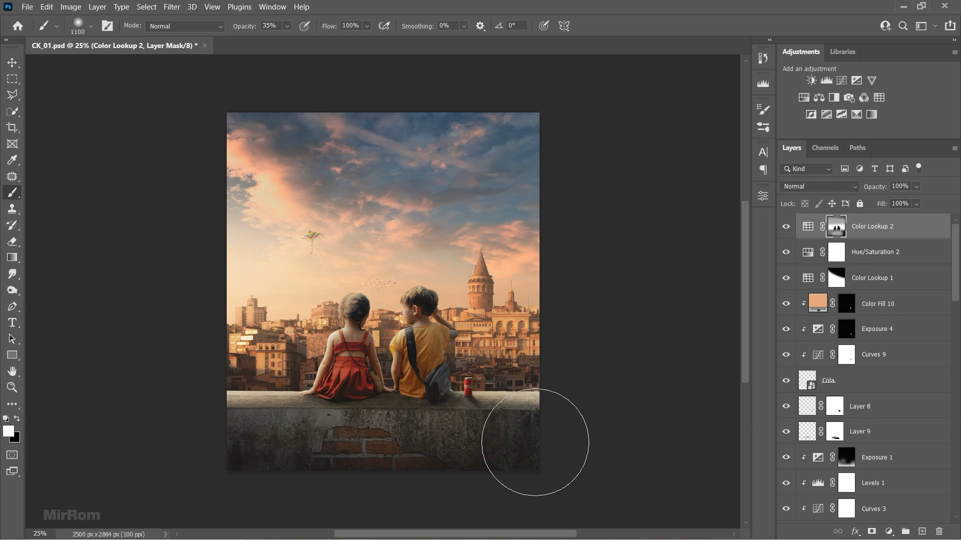
key("x")
mouse_move(526, 188)
left_mouse_down()
mouse_move(354, 172)
mouse_move(547, 130)
left_mouse_up()
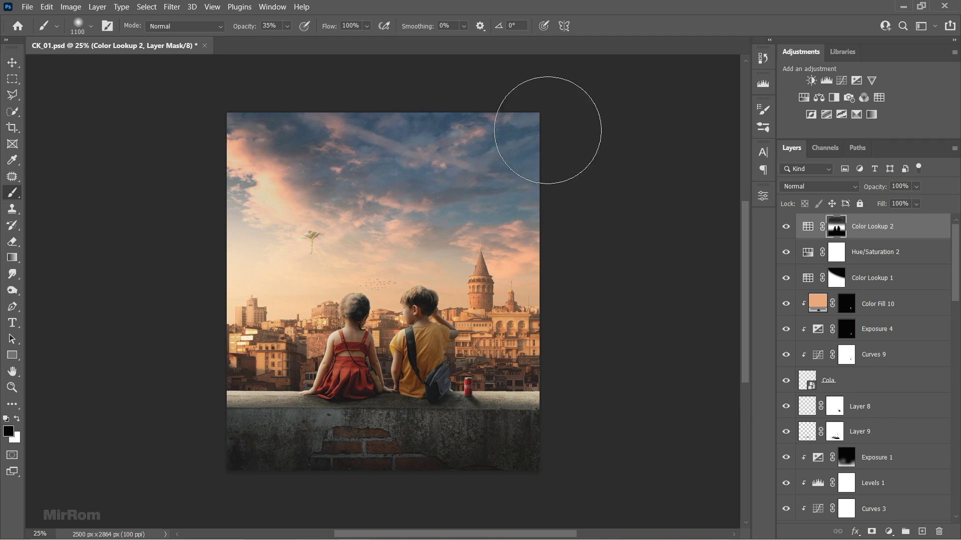
Merge all visible layers into a new top Layer 10
key("v")
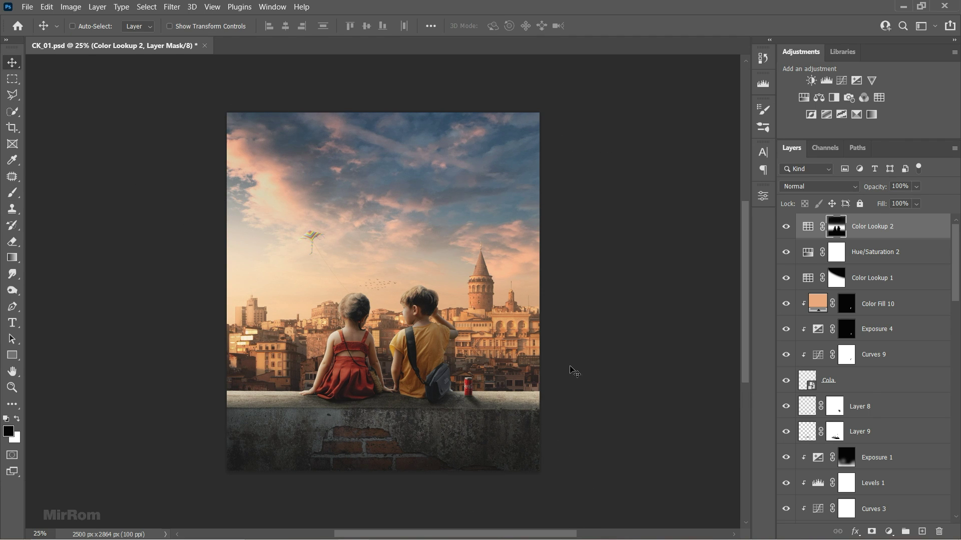
key("ctrl")
key("ctrl+alt+shift+e")
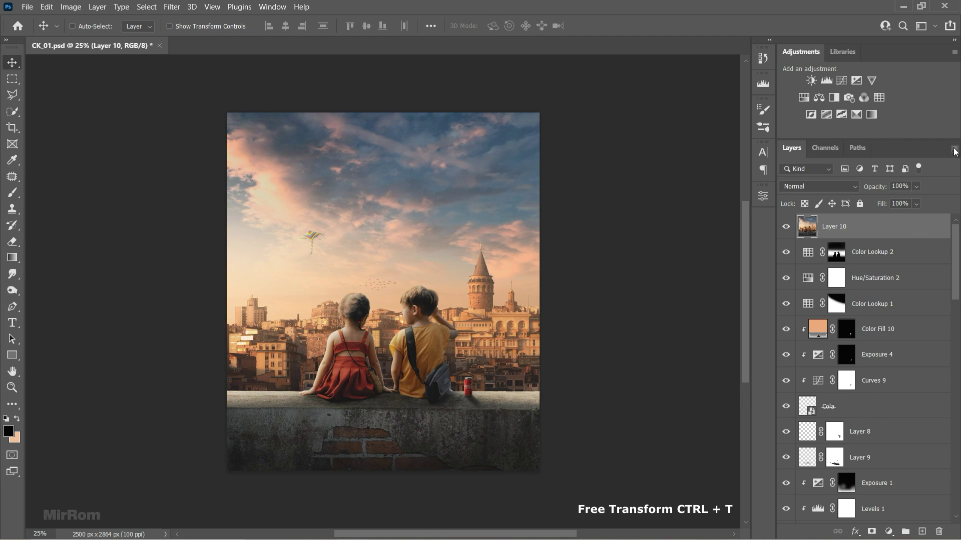
left_click(954, 149)
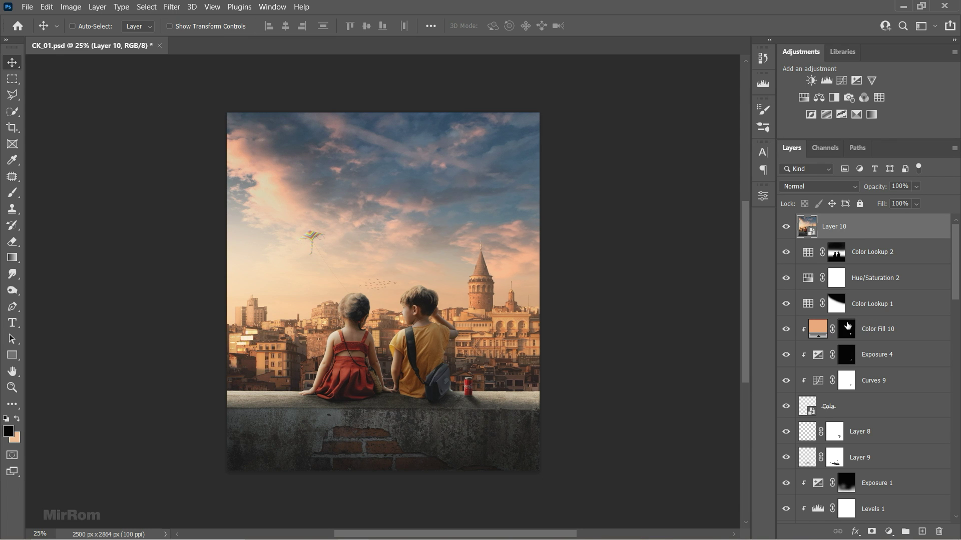
Zoom in and apply Filter > Camera Raw Filter to Layer 10
left_click(415, 272)
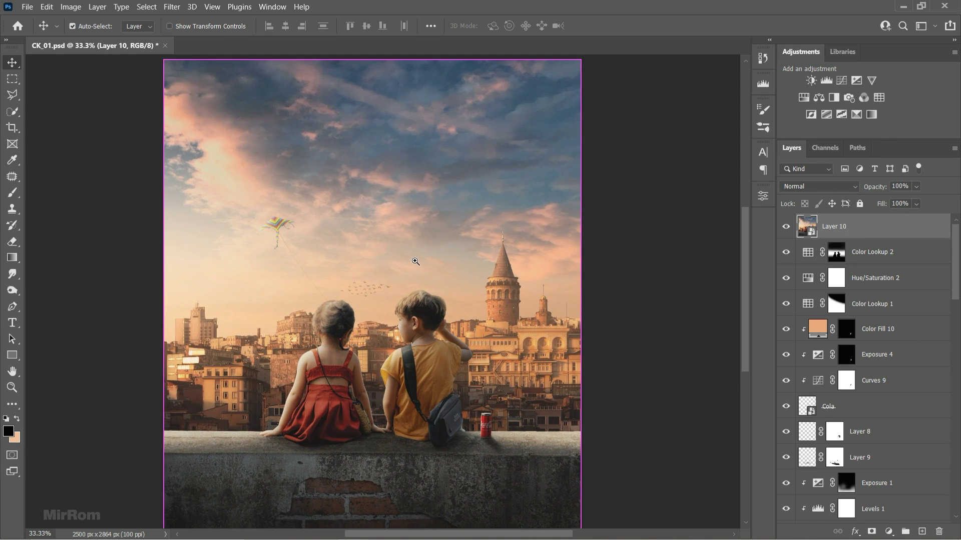
left_click(171, 7)
left_click(293, 90)
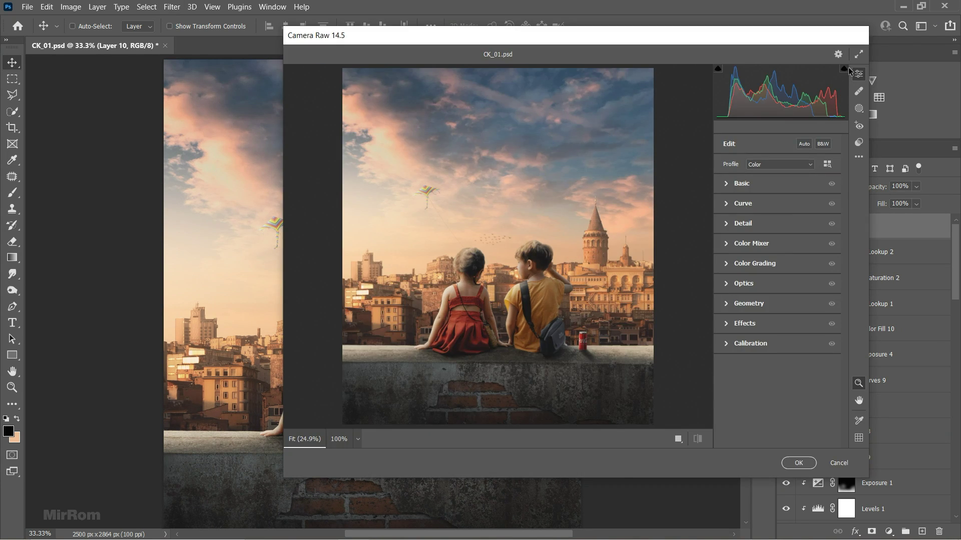
In full-screen Camera Raw, apply the Vintage 04 profile
left_click(851, 58)
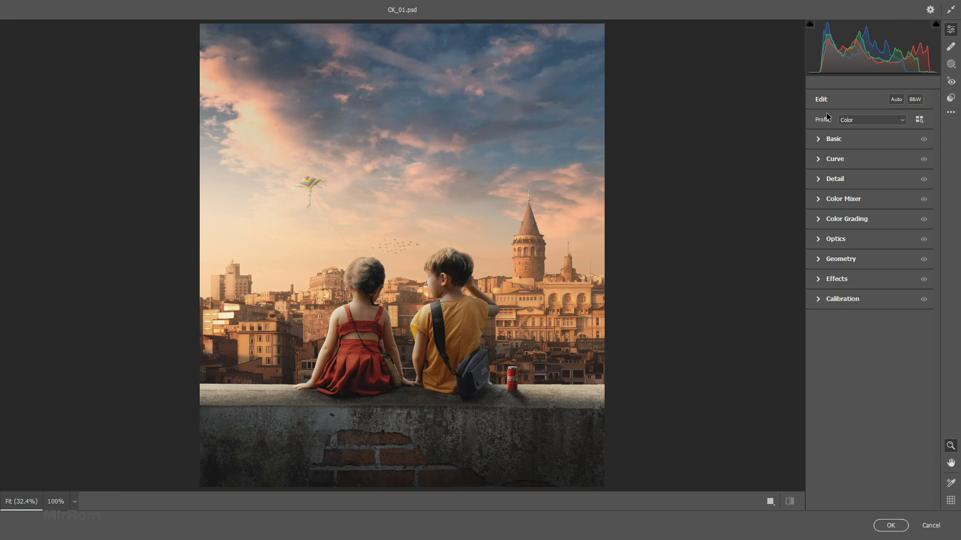
left_click(834, 143)
left_click(919, 119)
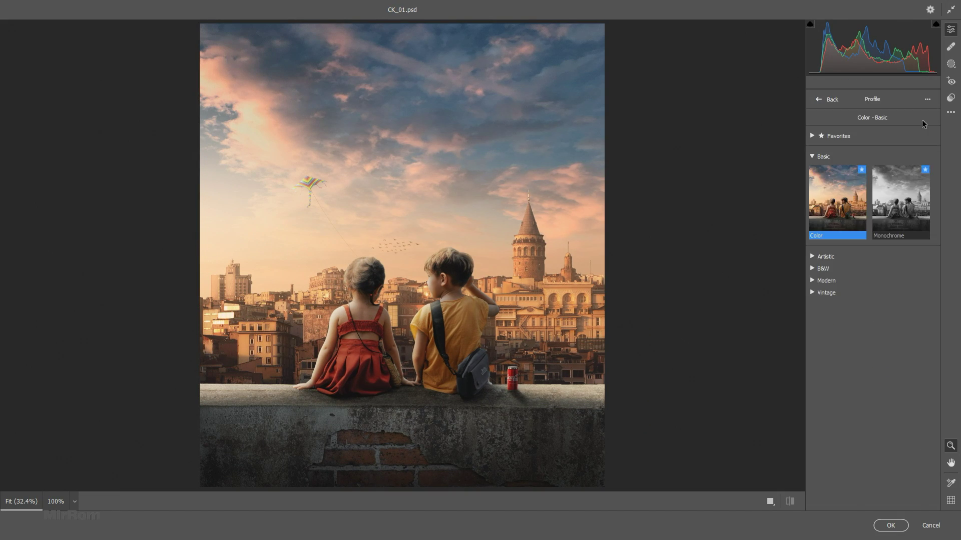
left_click(823, 157)
left_click(826, 212)
left_click(896, 346)
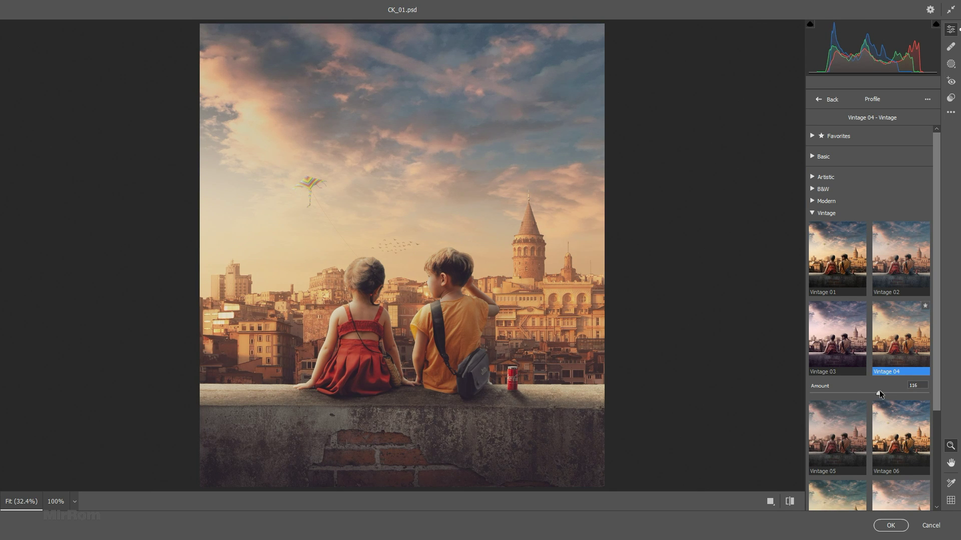
left_click(815, 101)
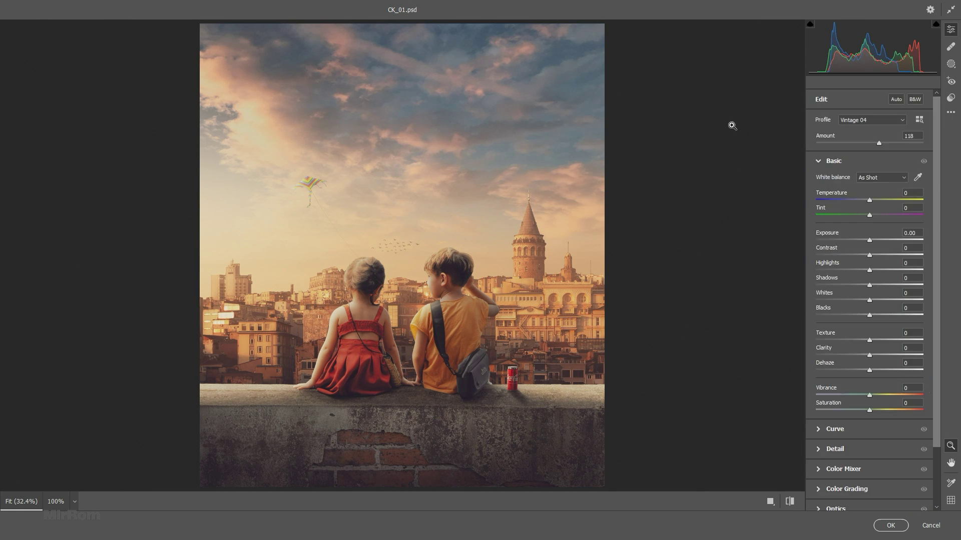
Set Temperature +8, Highlights -61, Shadows +7 and Clarity +63, then apply with OK
left_click_drag(869, 200, 874, 200)
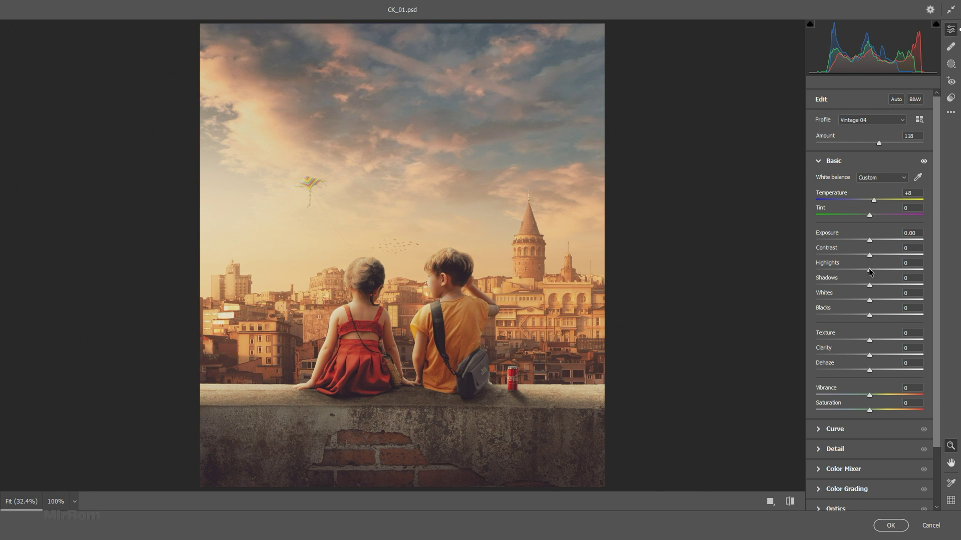
left_click_drag(869, 270, 844, 271)
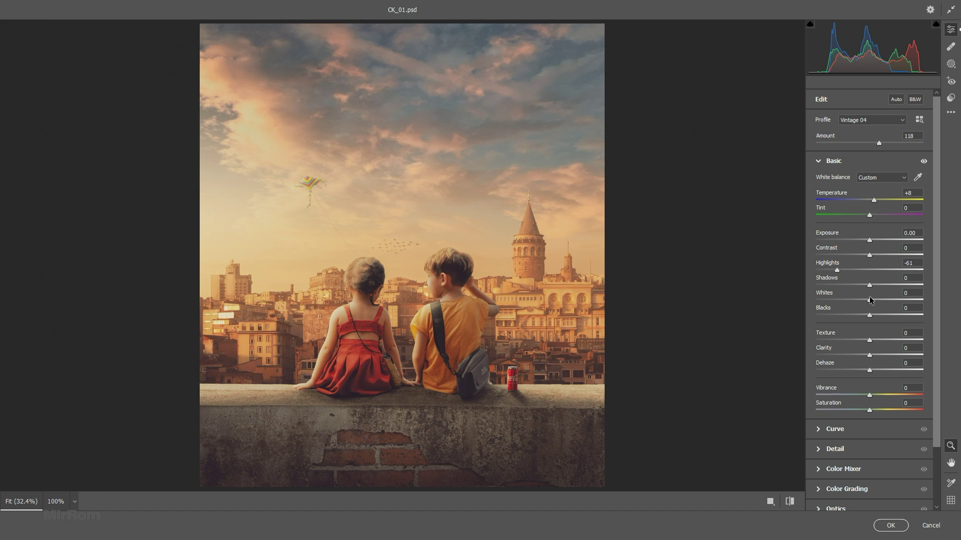
left_click_drag(870, 285, 873, 285)
left_click_drag(869, 355, 904, 358)
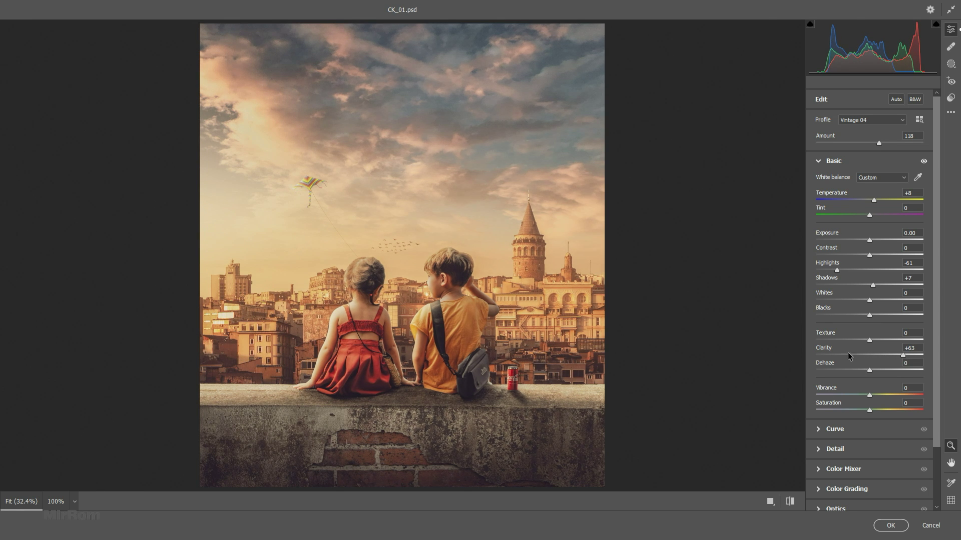
left_click(751, 330, "alt")
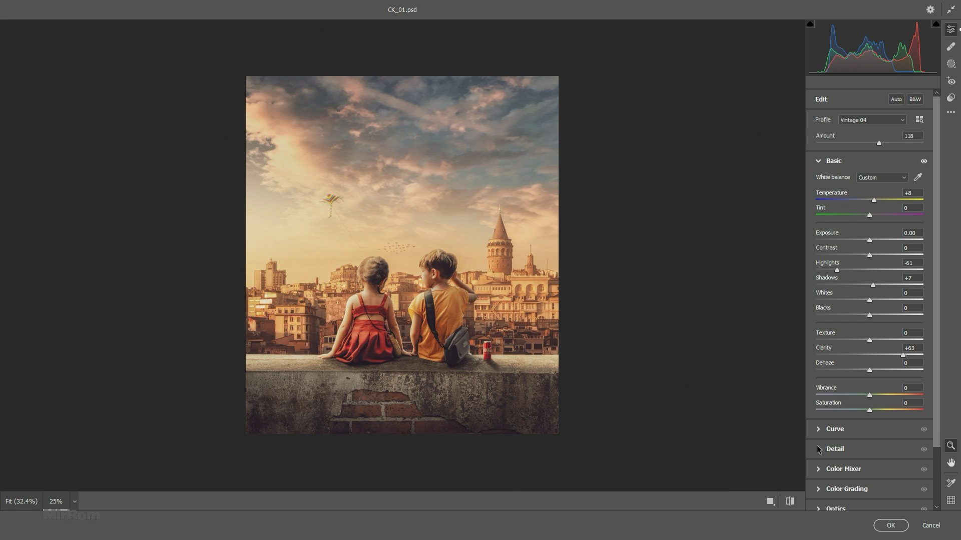
left_click(891, 525)
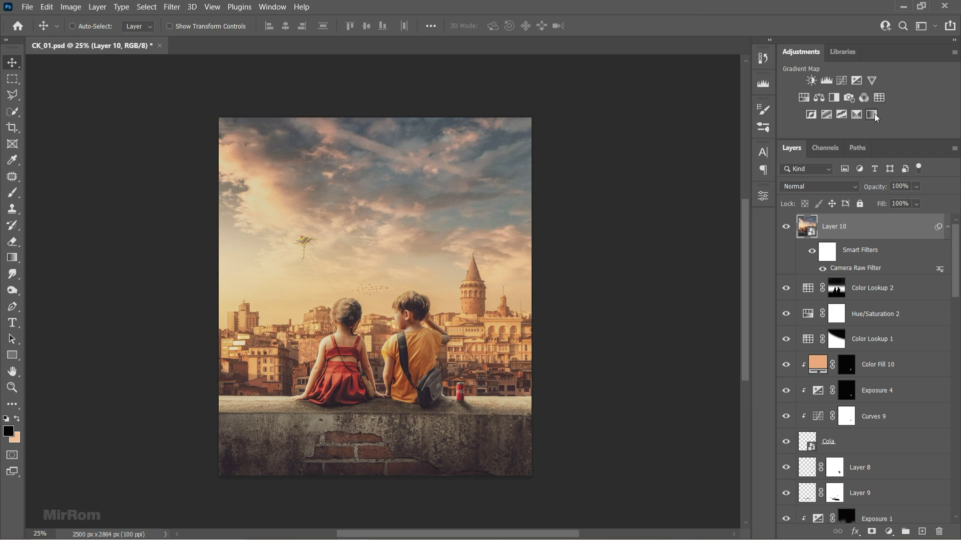
Add a Selective Color layer setting Reds to Cyan -62 and Magenta +4
left_click(856, 114)
left_click(675, 245)
left_click(652, 260)
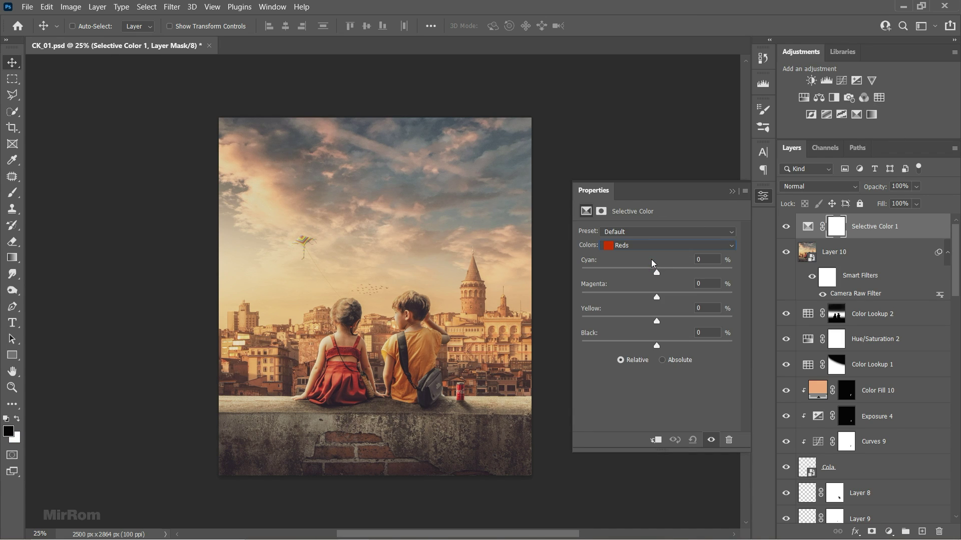
left_click_drag(640, 267, 611, 272)
left_click_drag(656, 297, 665, 319)
Add a second Selective Color layer setting Neutrals to Cyan +22 and Magenta -12
left_click(856, 114)
left_click(698, 245)
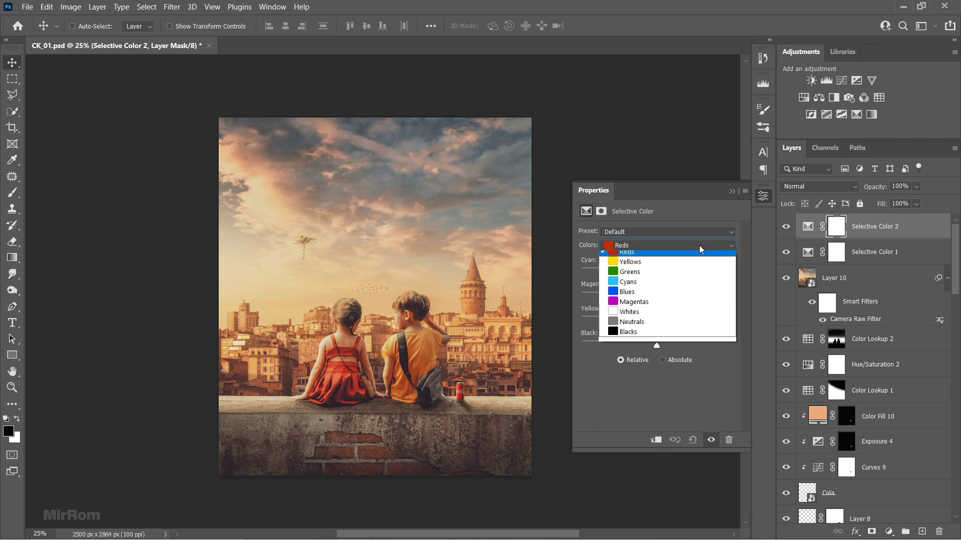
left_click(654, 326)
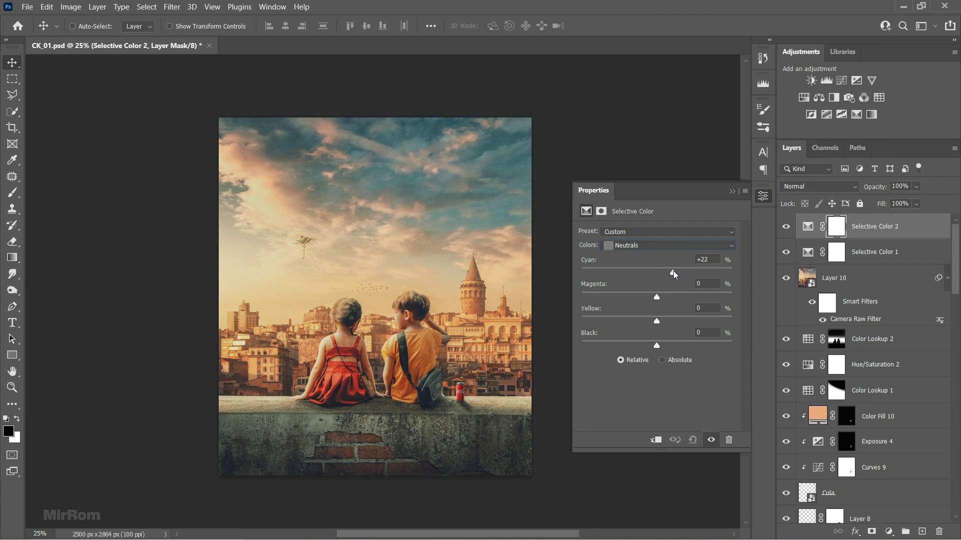
mouse_move(656, 297)
left_mouse_down()
mouse_move(648, 297)
mouse_move(653, 321)
left_mouse_up()
left_click(731, 190)
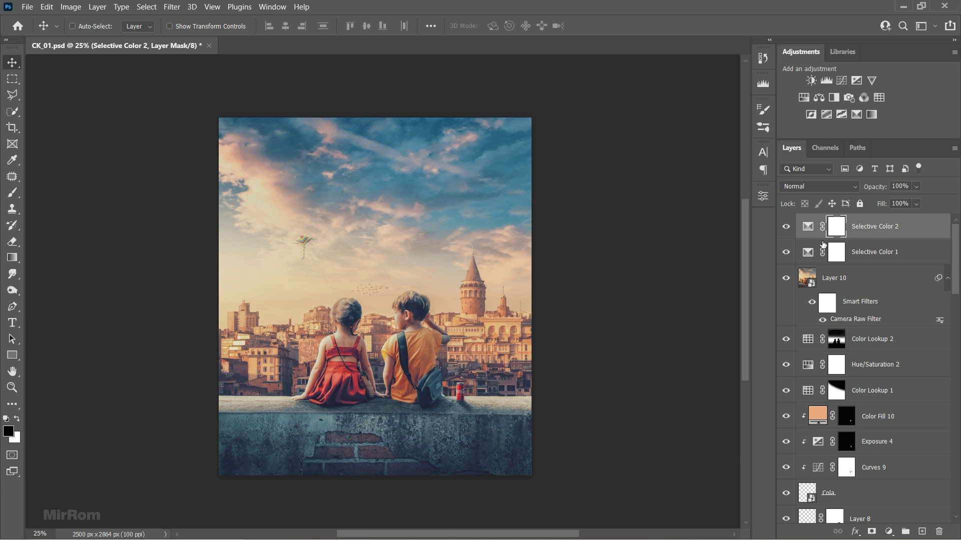
Invert the Selective Color 2 mask and paint white over the sky to restore its blue tint
key("ctrl+i")
key("b")
key("x")
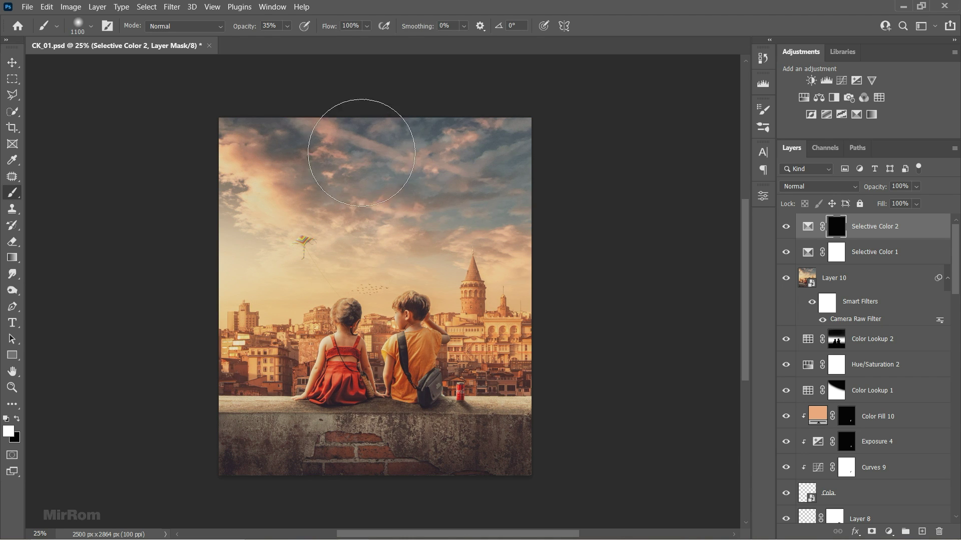
mouse_move(383, 148)
left_mouse_down()
mouse_move(275, 85)
mouse_move(605, 172)
left_mouse_up()
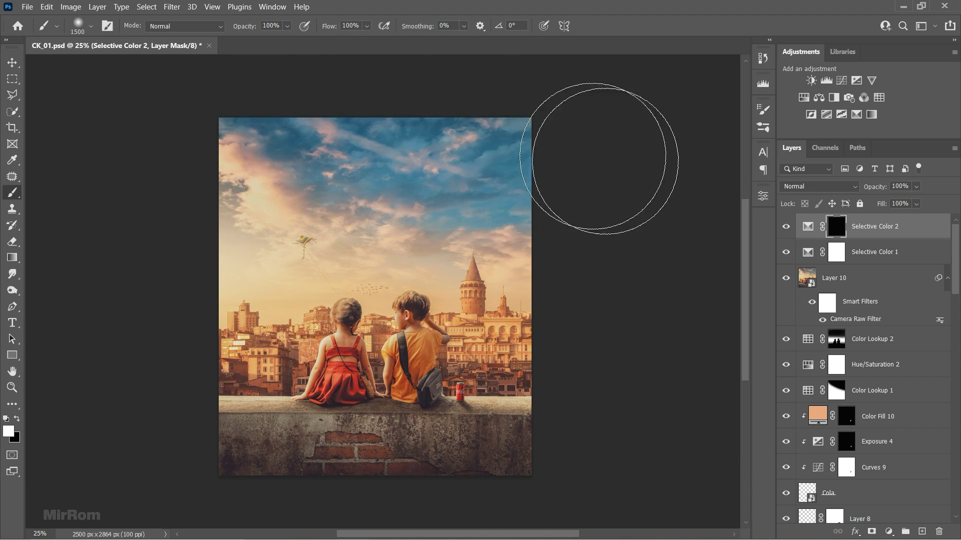
right_click(444, 183)
key("Return")
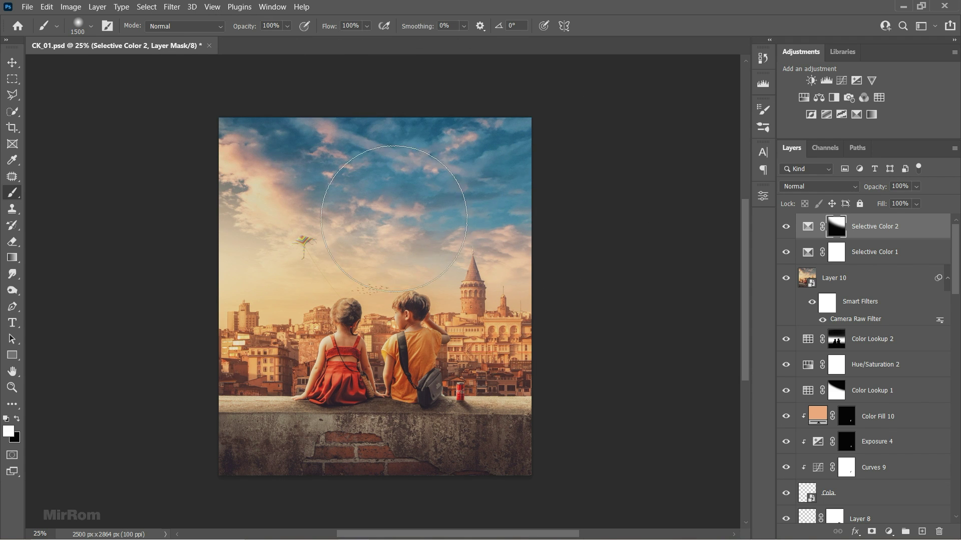
key("bracketleft")
key("bracketleft")
key("bracketleft")
key("bracketleft")
key("bracketleft")
key("bracketleft")
key("v")
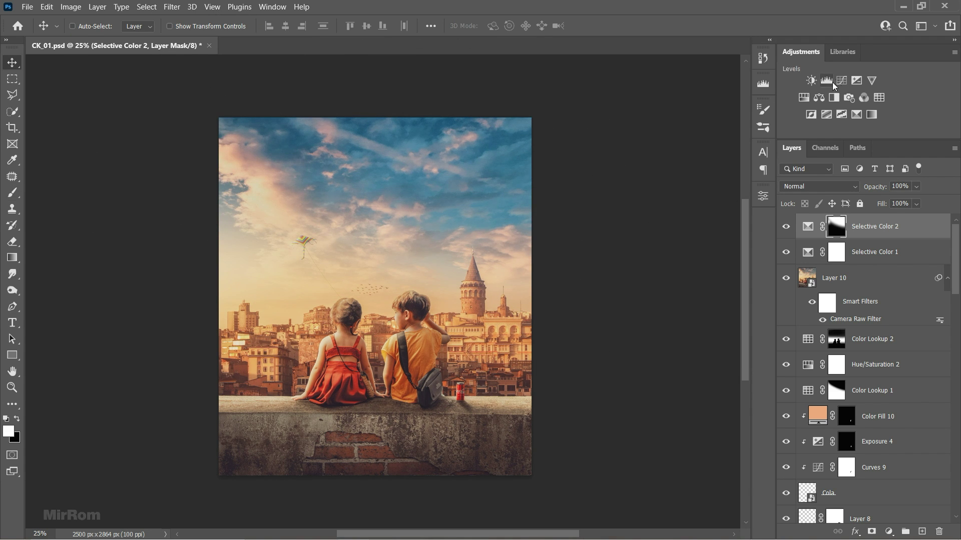
Add a Curves layer with two points pulled down to darken the image
left_click(841, 80)
left_click_drag(694, 329, 690, 312)
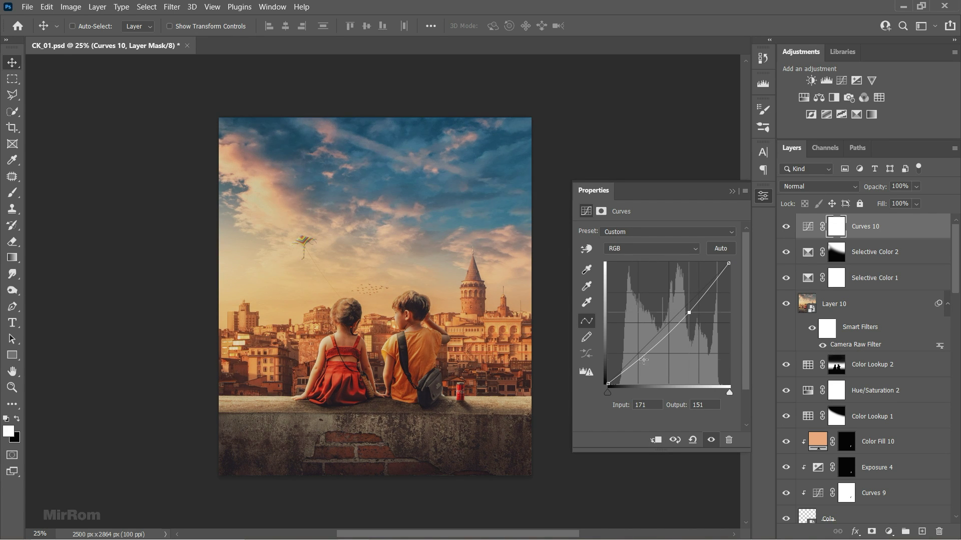
left_click_drag(641, 356, 640, 358)
Add a Solid Color fill layer in grey #9a9a9a
left_click(732, 191)
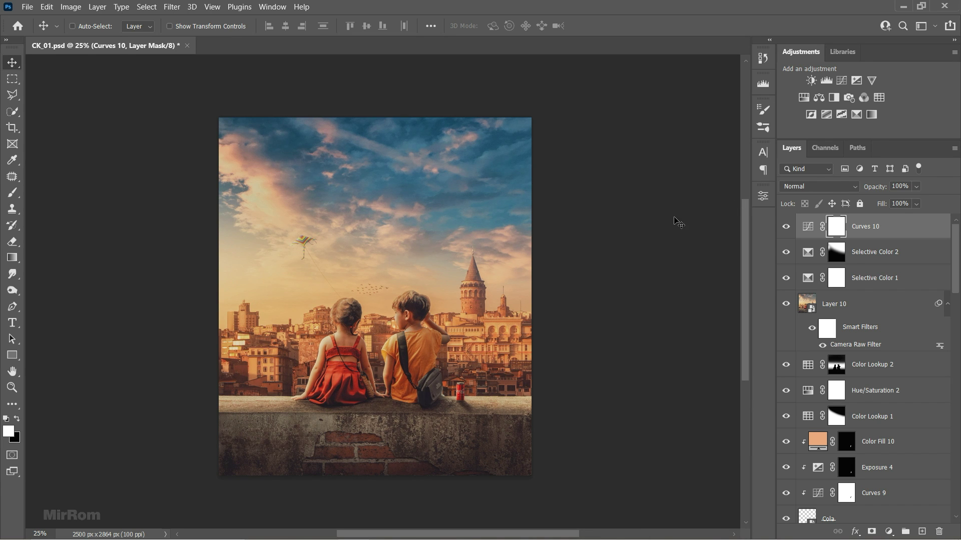
left_click(888, 531)
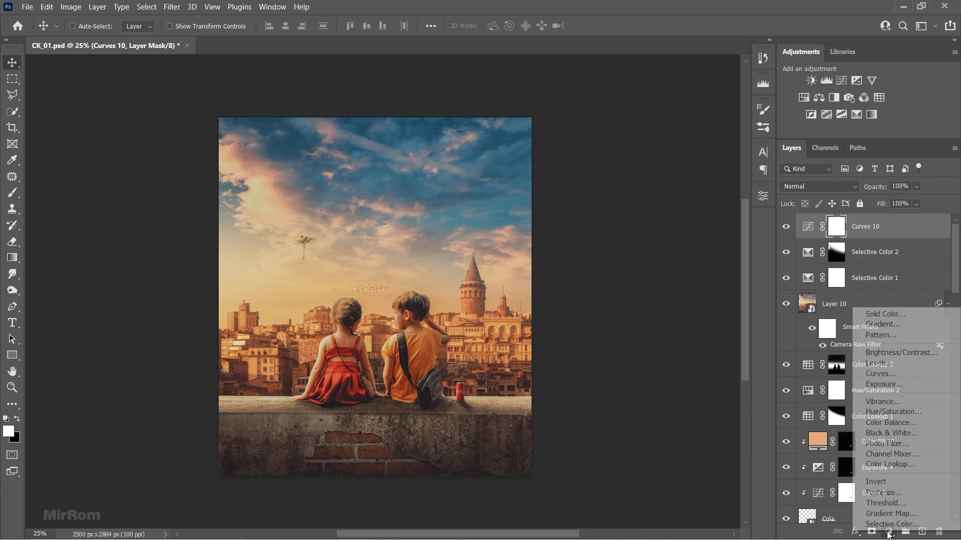
left_click(890, 315)
left_click_drag(429, 178, 409, 165)
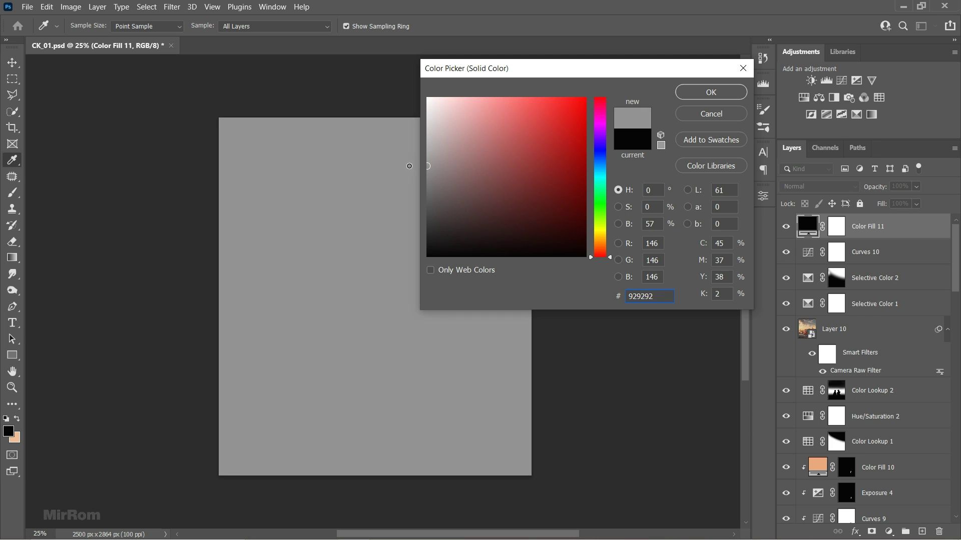
double_click(637, 297)
type("9a9a9a")
left_click(710, 92)
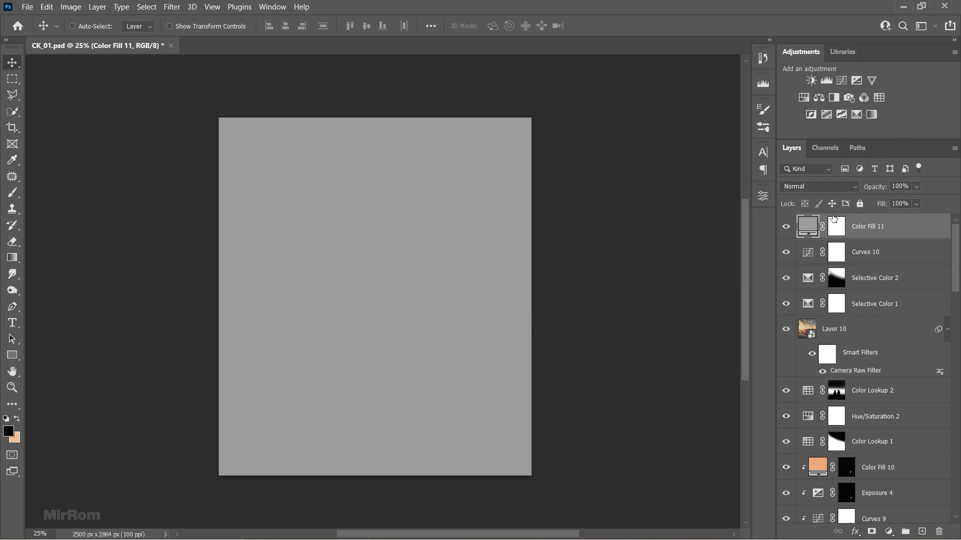
Set the grey fill to Overlay blend mode at full opacity
left_click(818, 186)
left_click(808, 343)
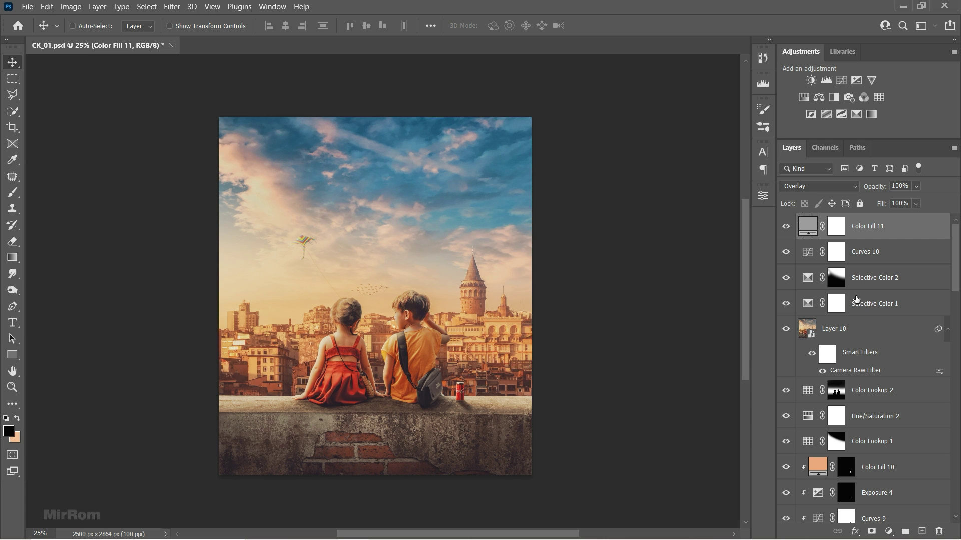
left_click(947, 329)
left_click_drag(908, 201, 906, 200)
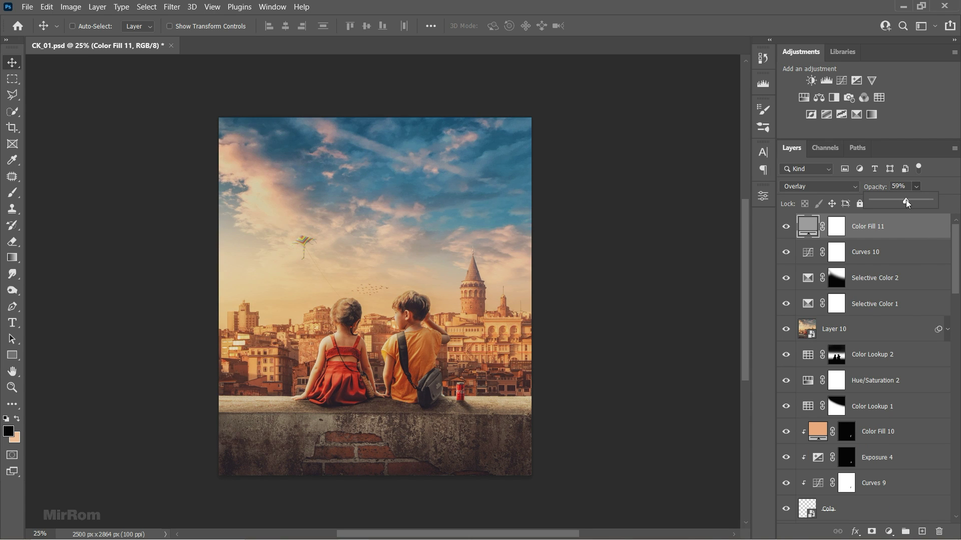
key("0")
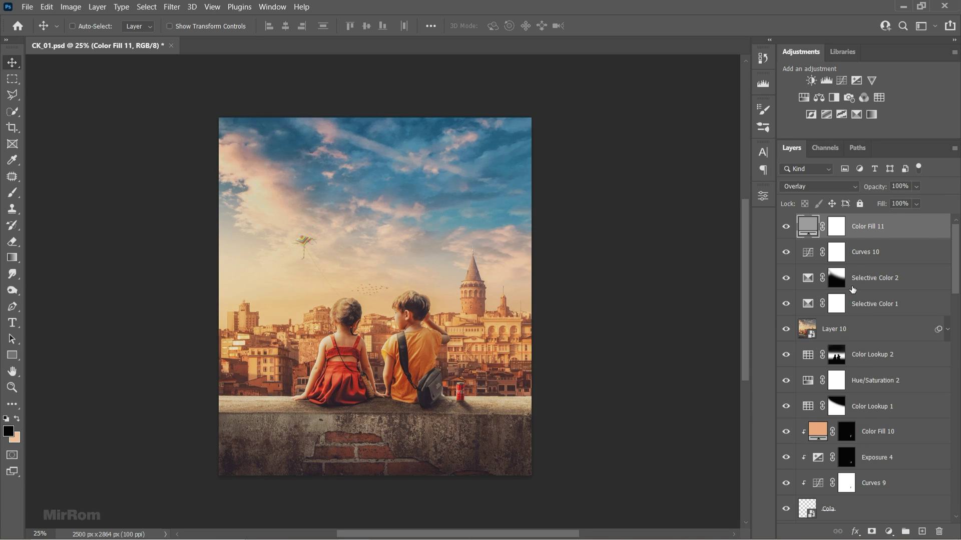
Split the Blend If Underlying Layer black slider to 142/216, lower opacity to 56%, and save
left_click(856, 531)
left_click(885, 415)
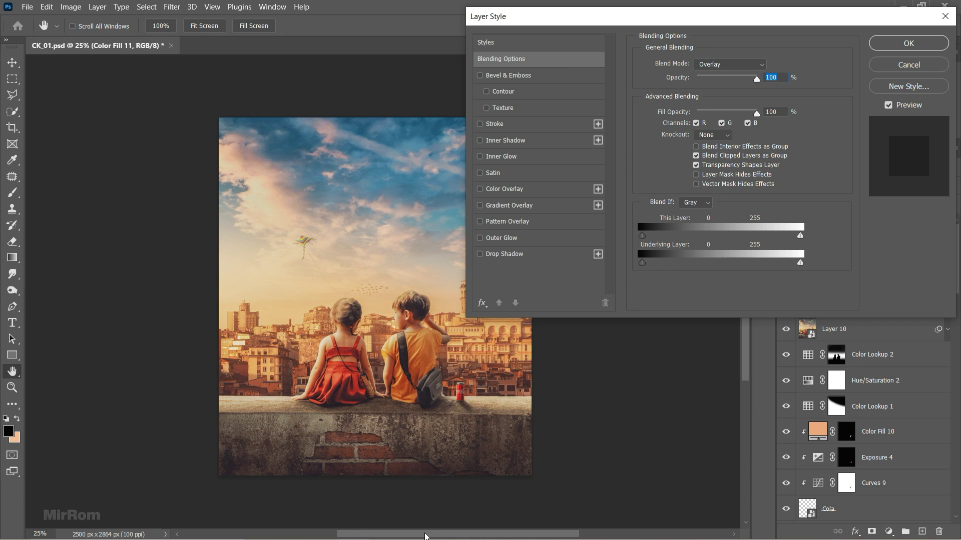
left_click_drag(425, 535, 464, 534)
left_click_drag(643, 263, 732, 273)
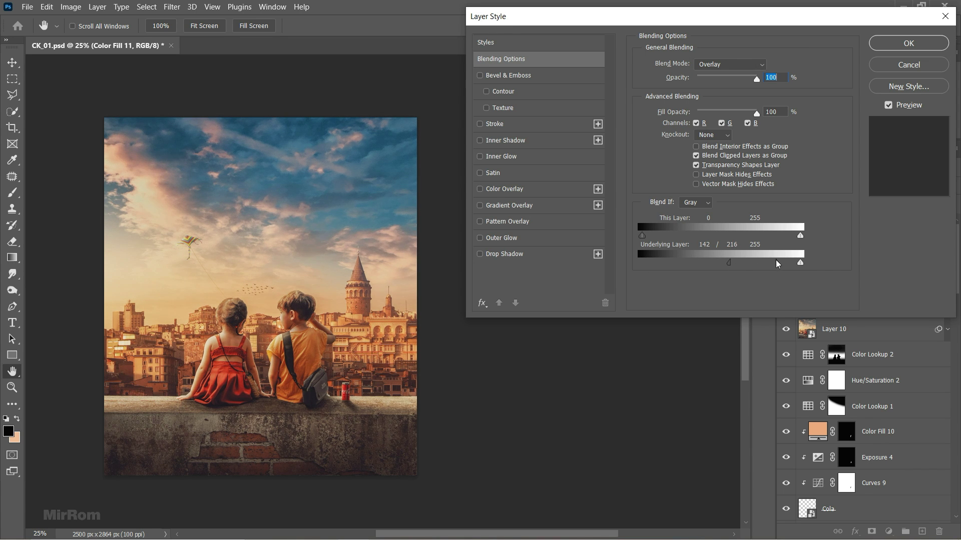
left_click(888, 105)
left_click(889, 105)
key("Return")
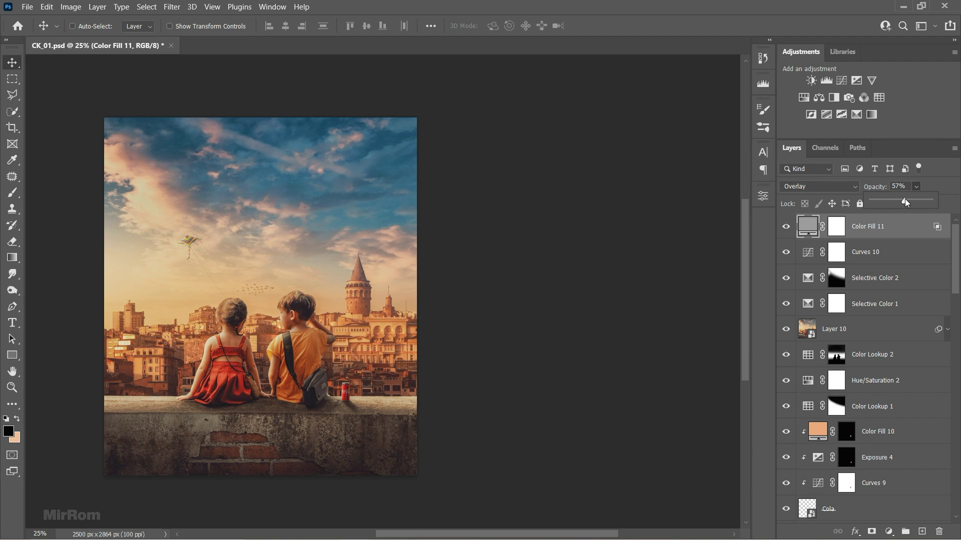
left_click_drag(904, 199, 902, 200)
key("ctrl+s")
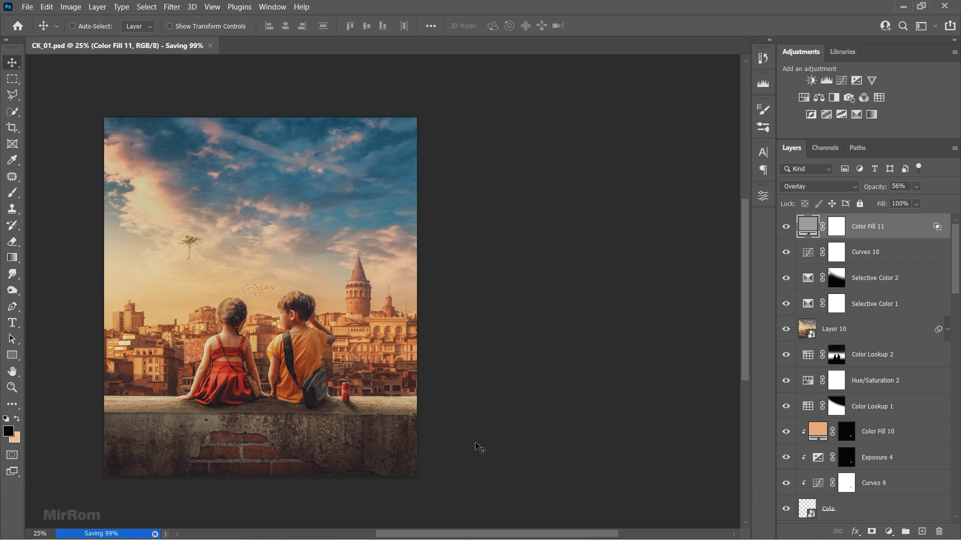
Load the Kids layer outline as a selection and target Color Fill 11's mask
double_click(806, 227)
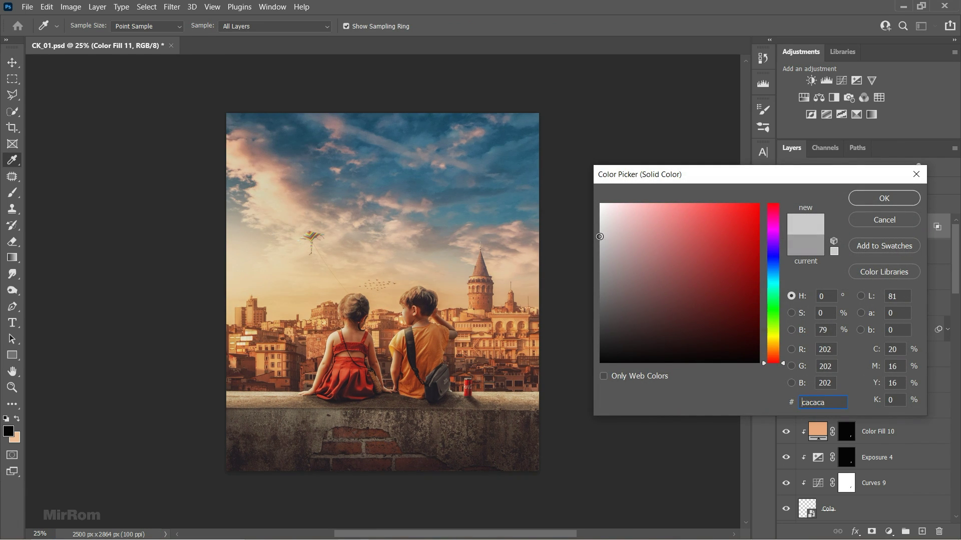
key("Return")
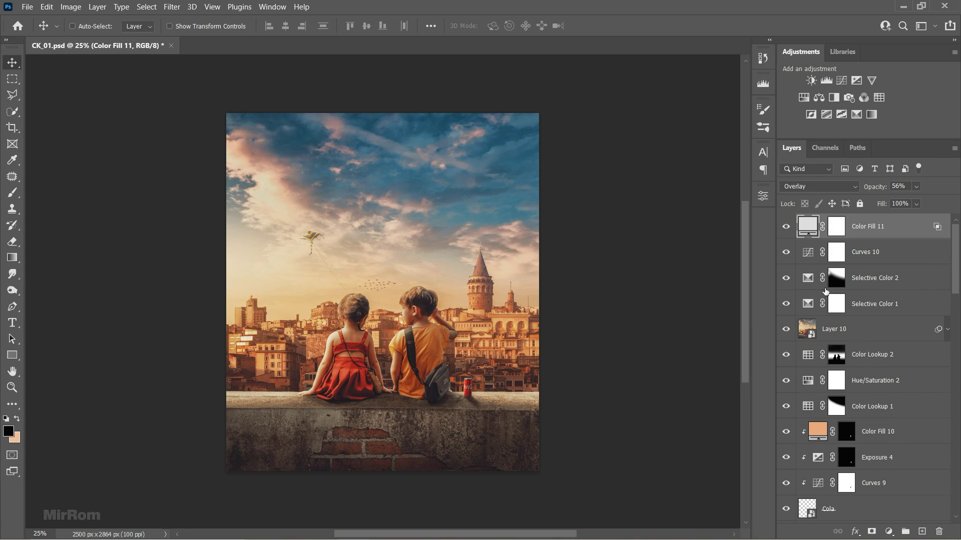
scroll(851, 310, "down", 3)
scroll(890, 345, "down", 3)
scroll(931, 375, "down", 3)
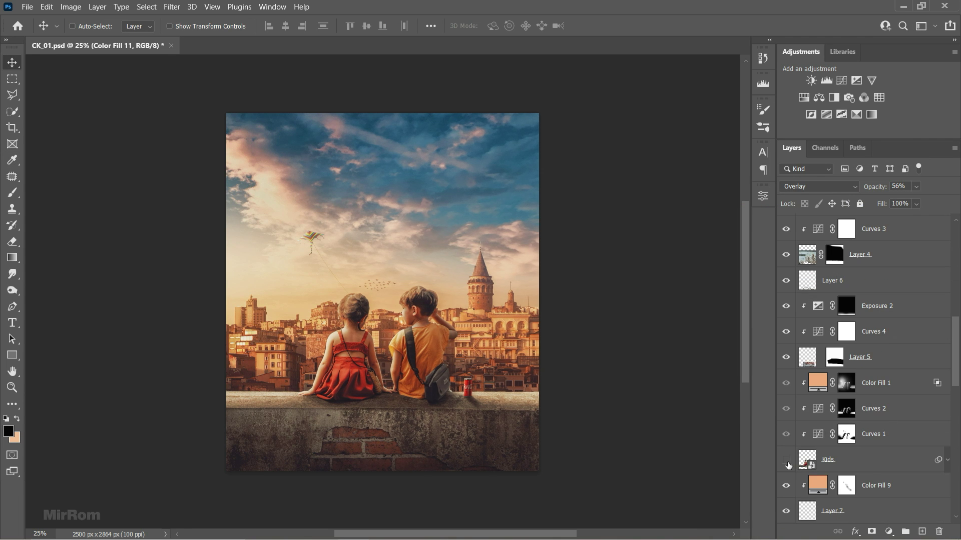
left_click(801, 467, "ctrl")
scroll(825, 400, "up", 10)
left_click(836, 226)
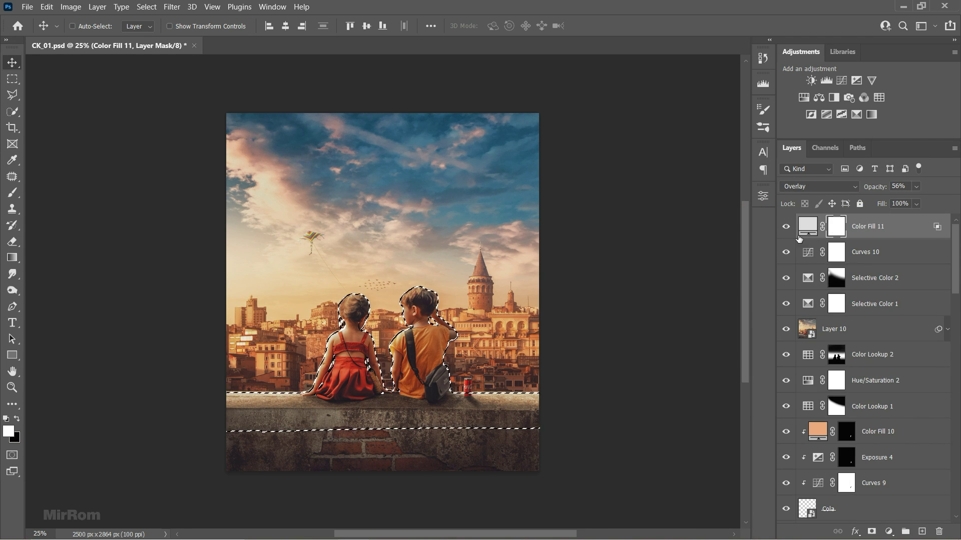
Set up a black brush at 800 px size, then halve it
key("d")
key("b")
key("x")
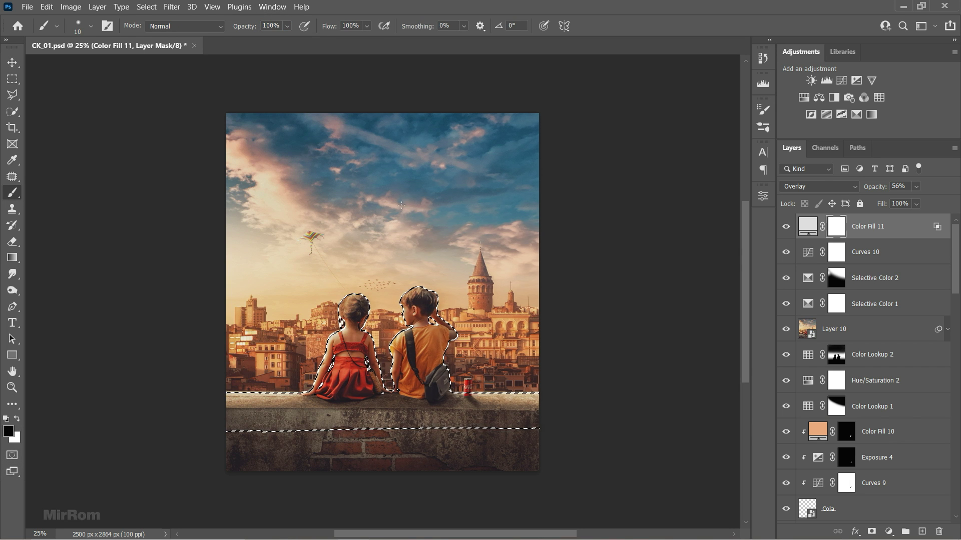
right_click(408, 212)
double_click(529, 225)
type("800")
key("Return")
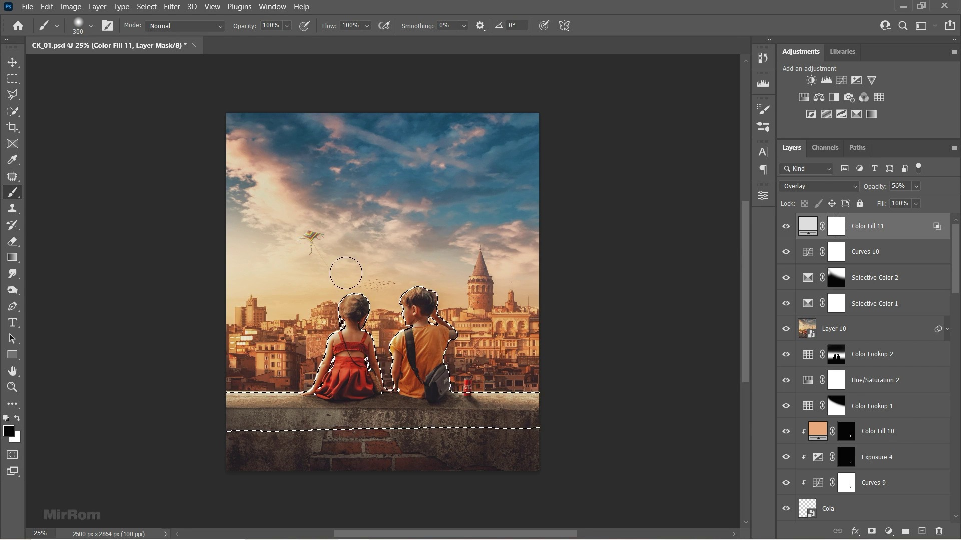
key("bracketleft")
key("bracketleft")
key("bracketleft")
Paint black over the two kids on the mask, deselect, and toggle the overlay to compare
left_click_drag(353, 310, 345, 380)
left_click_drag(420, 305, 438, 334)
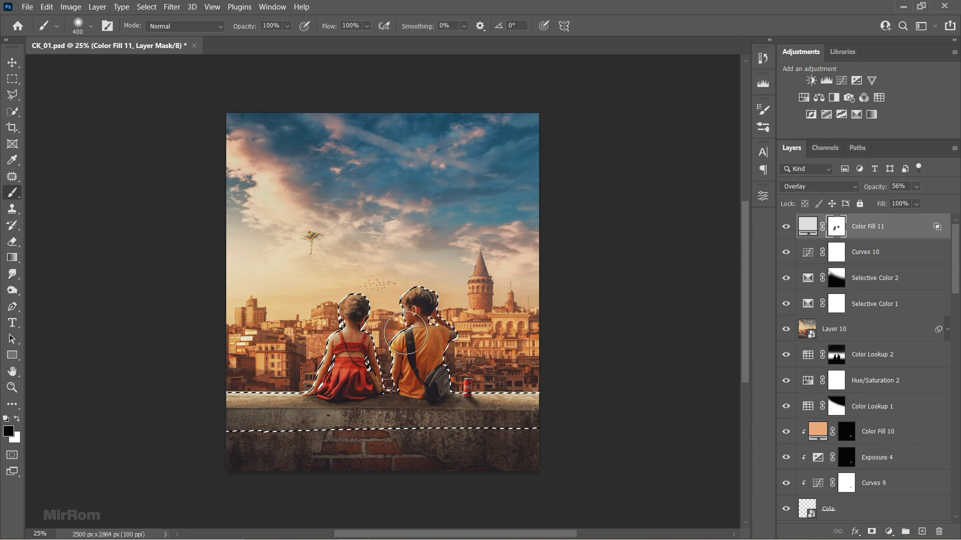
key("bracketleft")
key("bracketleft")
key("bracketleft")
key("ctrl+d")
left_click(786, 231)
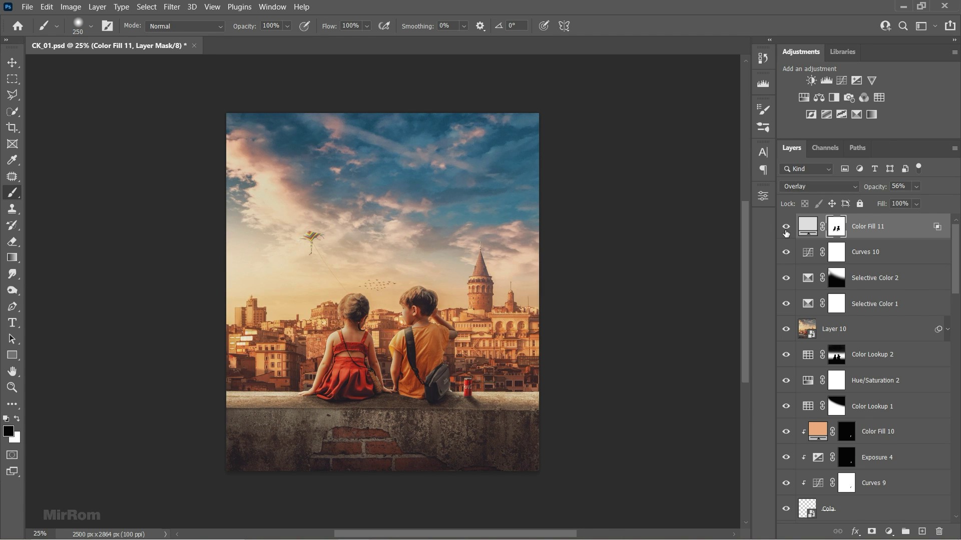
Hide the top colour-grade layers and check the Kids layer's visibility
key("v")
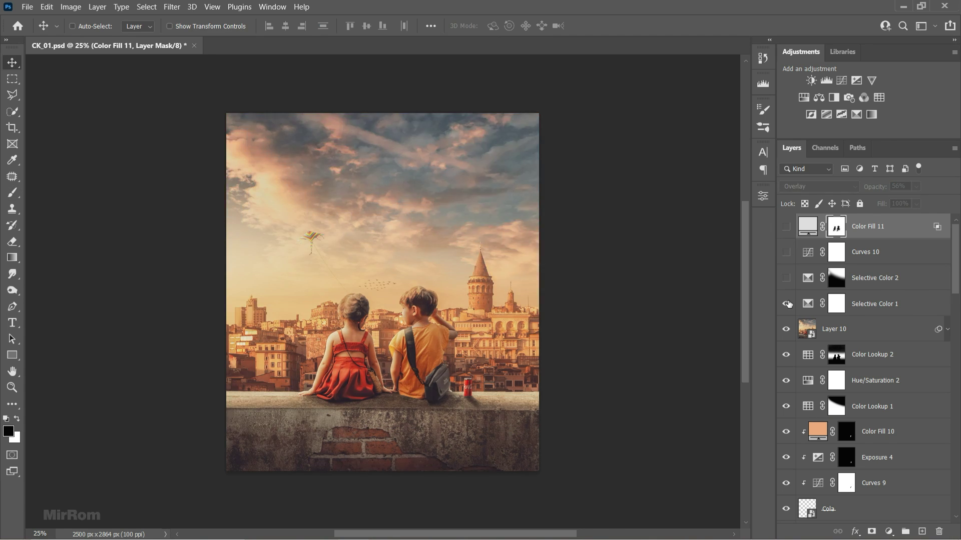
left_click(785, 328)
left_click_drag(956, 250, 957, 388)
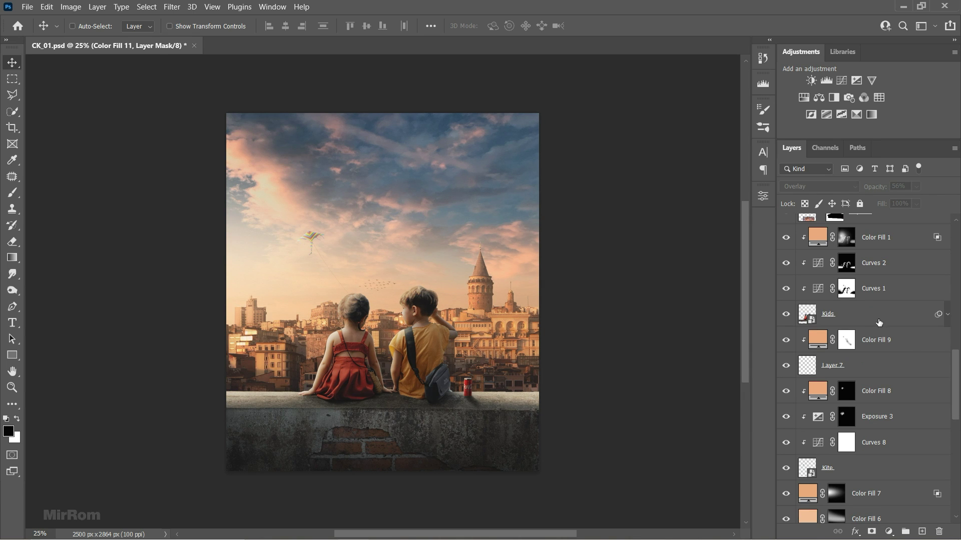
left_click(850, 314)
left_click(786, 314)
Add a Brightness/Contrast layer above Curves 1 at Brightness -64 with an inverted mask
left_click(880, 288)
left_click(811, 81)
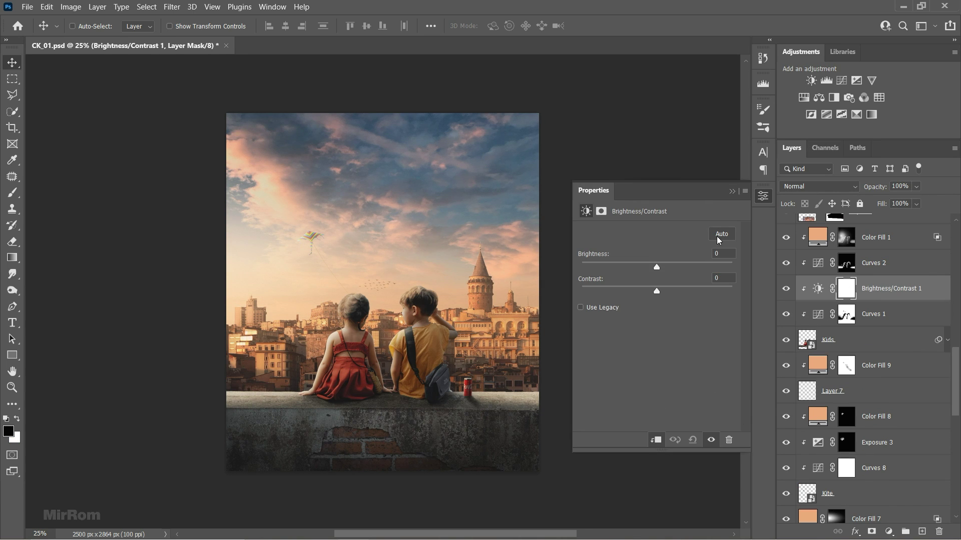
mouse_move(657, 267)
left_mouse_down()
mouse_move(624, 269)
mouse_move(663, 291)
left_mouse_up()
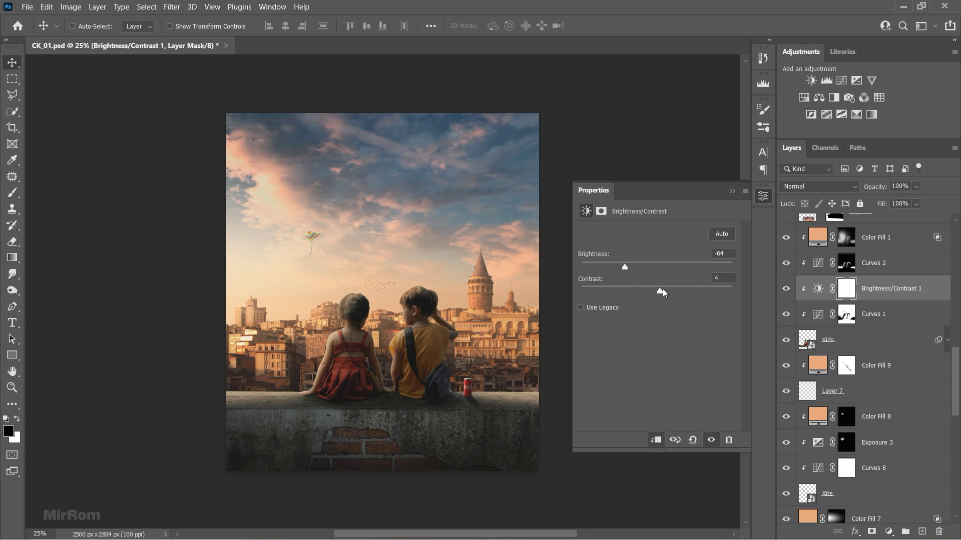
left_click(836, 295)
key("ctrl+i")
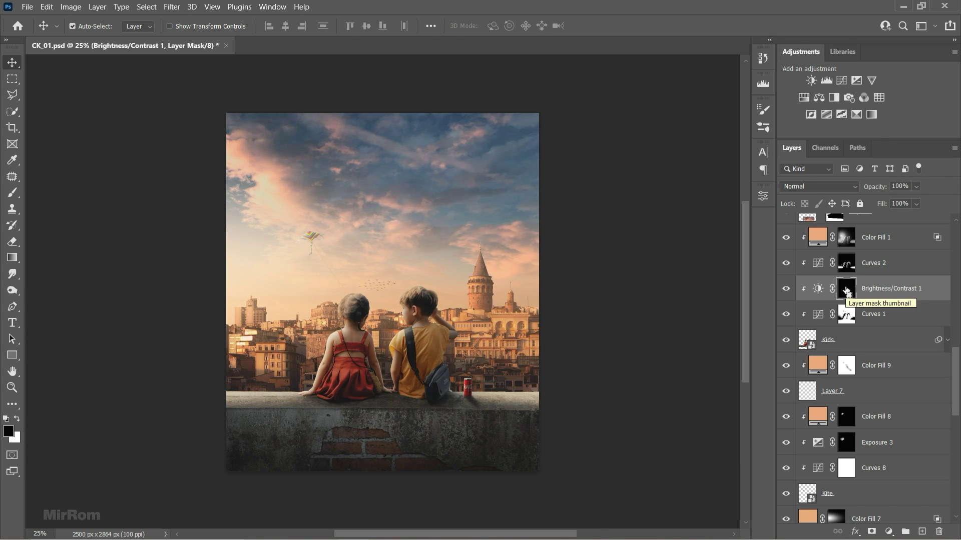
Set up a smaller white brush at 40% opacity
scroll(427, 365, "up", 1, "alt")
scroll(427, 366, "up", 2, "alt")
key("b")
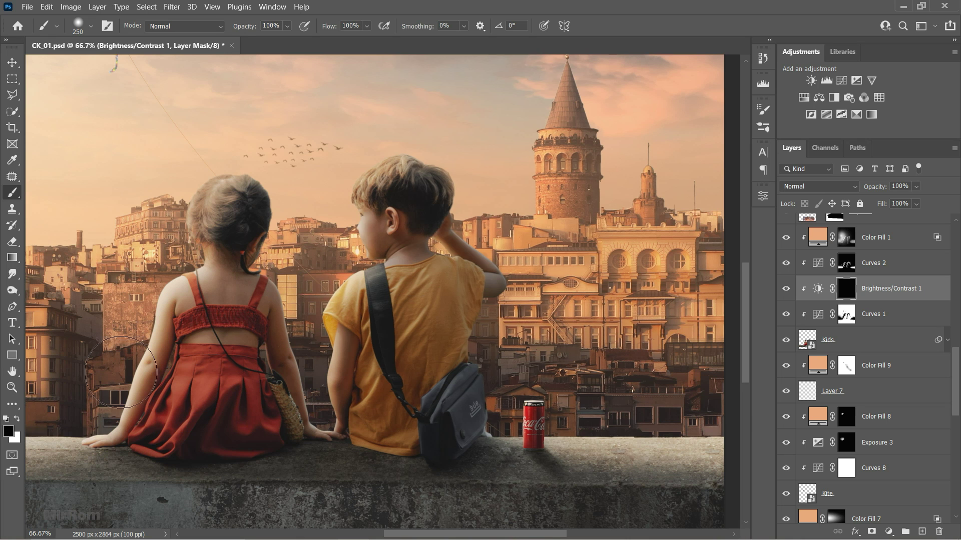
key("x")
left_click_drag(287, 26, 268, 43)
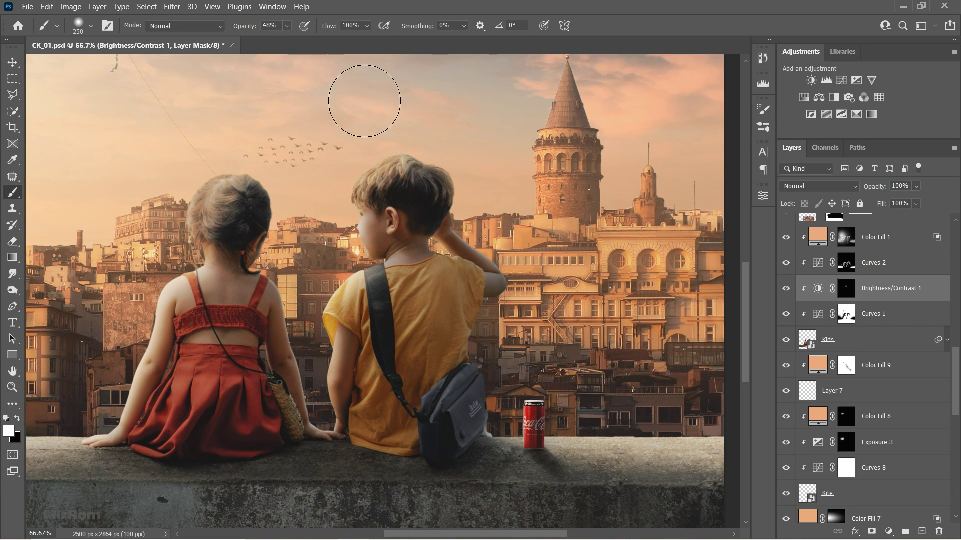
key("bracketleft")
key("bracketleft")
key("bracketleft")
key("bracketleft")
key("bracketleft")
key("bracketleft")
key("bracketleft")
key("bracketleft")
key("bracketright")
key("bracketright")
key("4")
key("bracketleft")
key("bracketleft")
key("bracketleft")
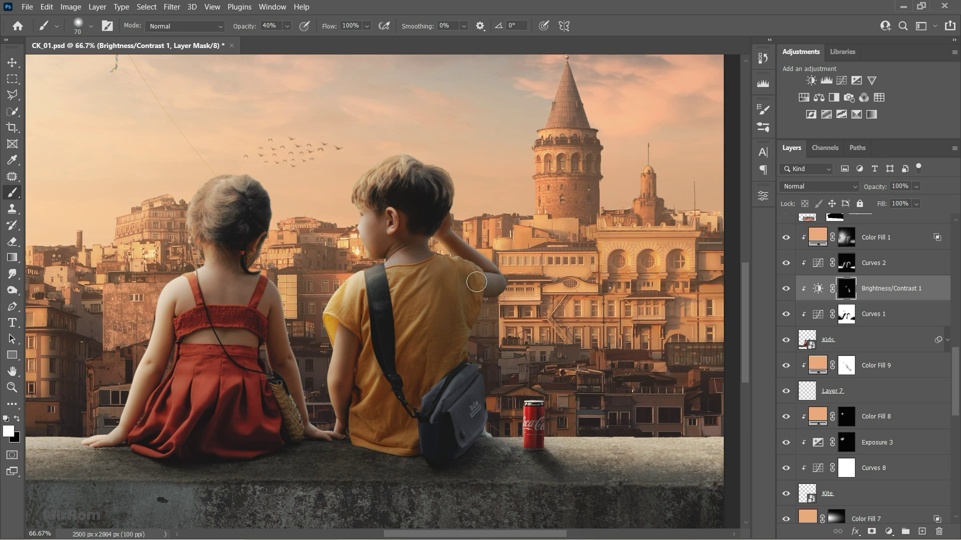
key("bracketleft")
key("bracketleft")
key("bracketleft")
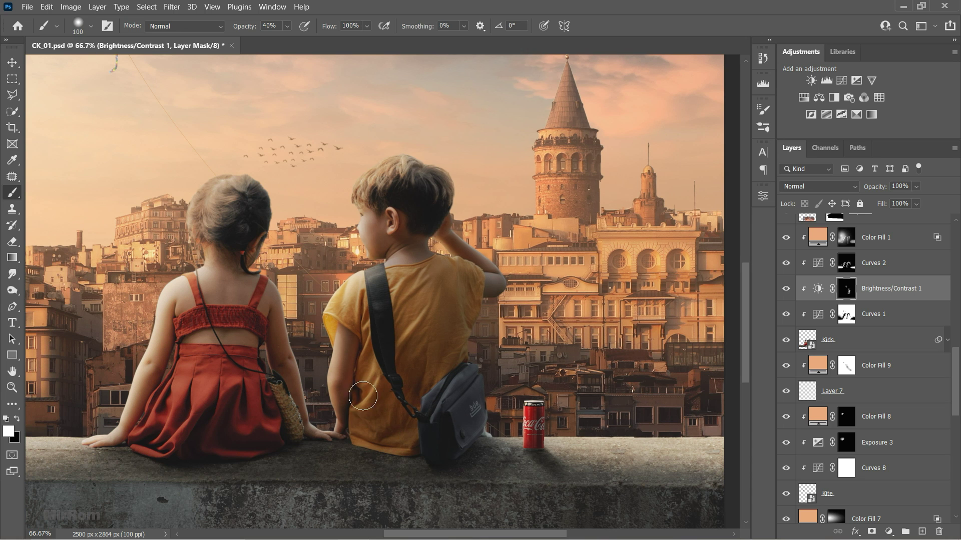
Paint the darkening onto the boy's arm and the girl's dress
left_click_drag(443, 224, 446, 237)
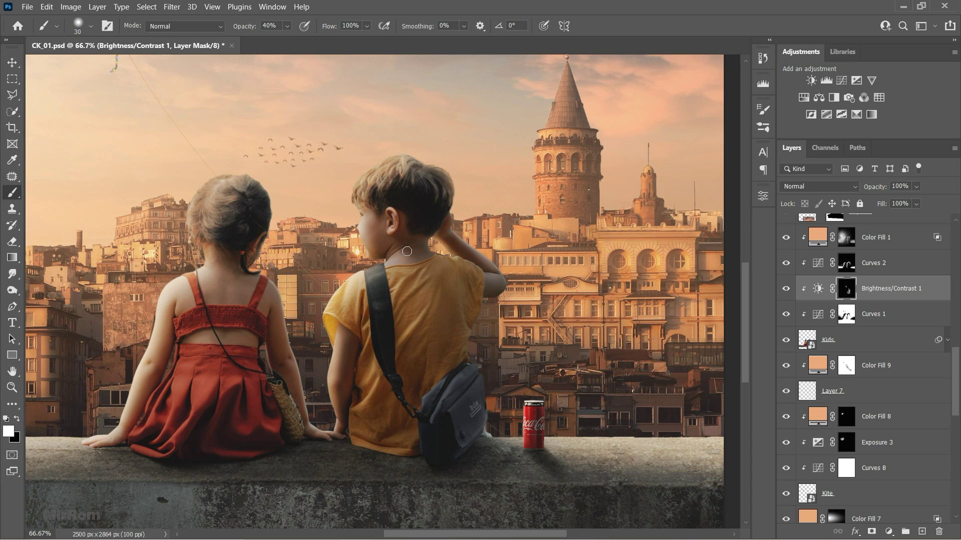
key("bracketright")
key("bracketright")
key("bracketright")
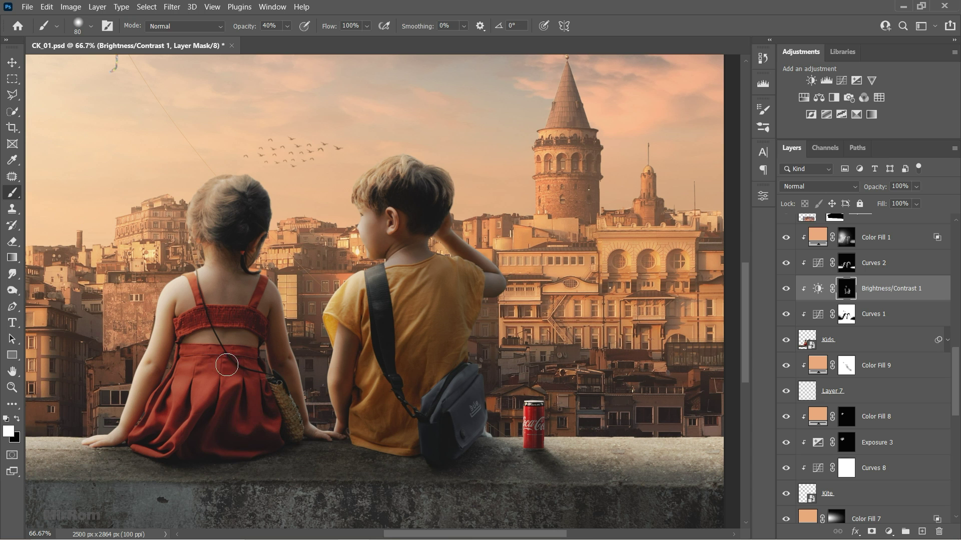
key("bracketright")
key("bracketright")
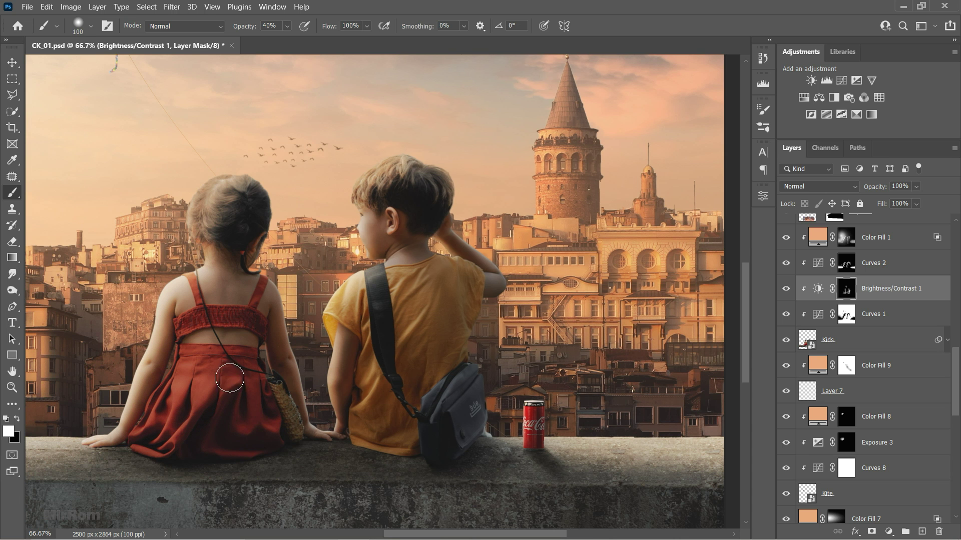
key("ctrl+minus")
Stamp all visible layers above Color Lookup 2 into a new Layer 11
key("ctrl+minus")
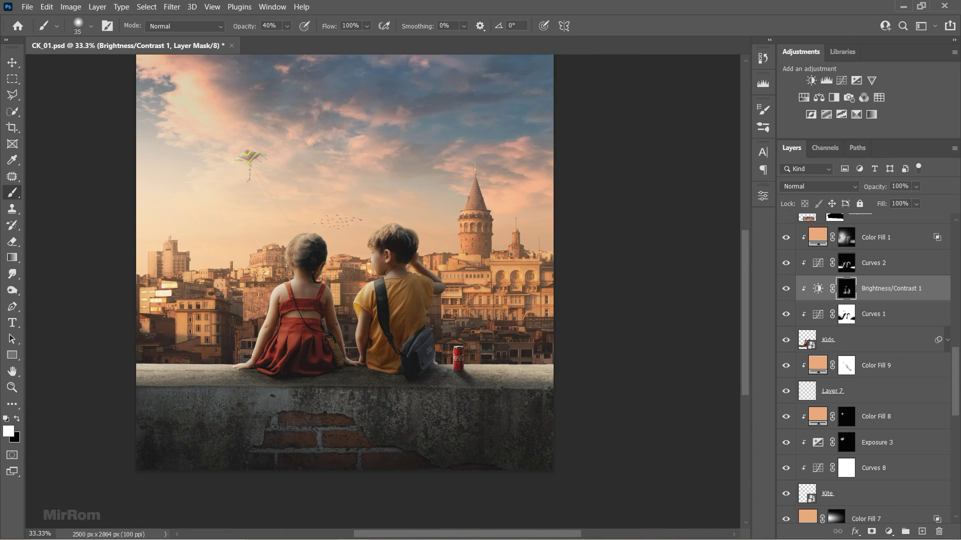
scroll(937, 313, "up", 3)
scroll(936, 313, "up", 3)
left_click(920, 355)
key("ctrl+minus")
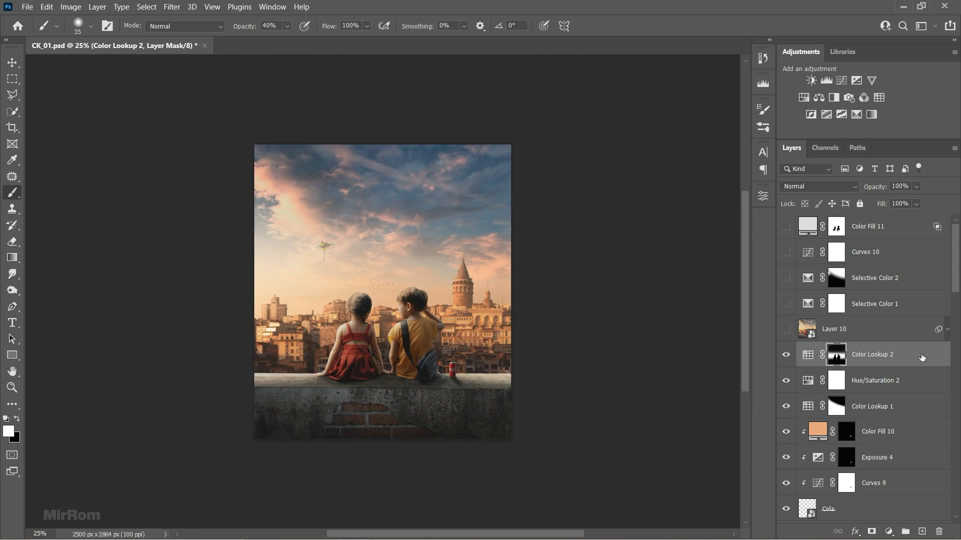
key("ctrl+minus")
key("ctrl+shift+alt+e")
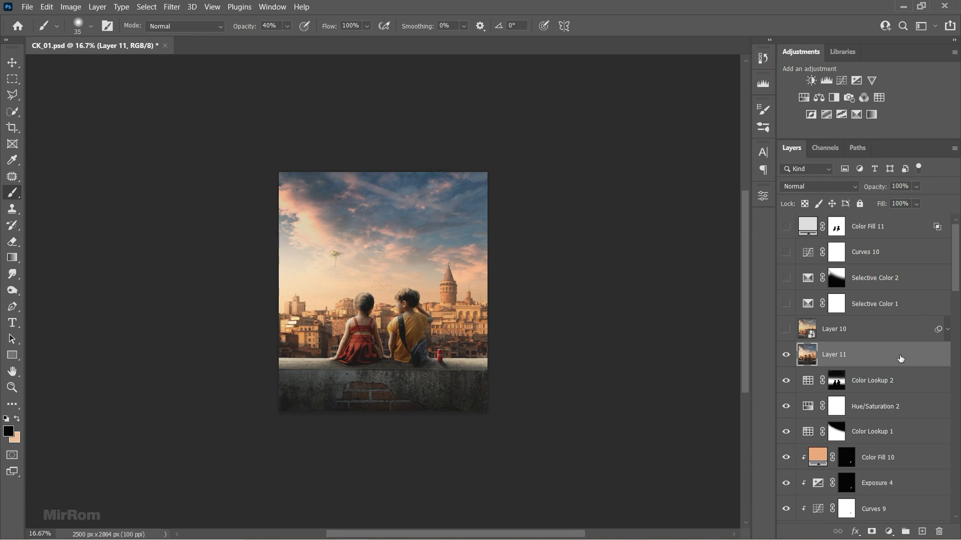
Convert Layer 11 to a Smart Object, delete Layer 10, and re-show the top grading layers
right_click(900, 355)
left_click(880, 331)
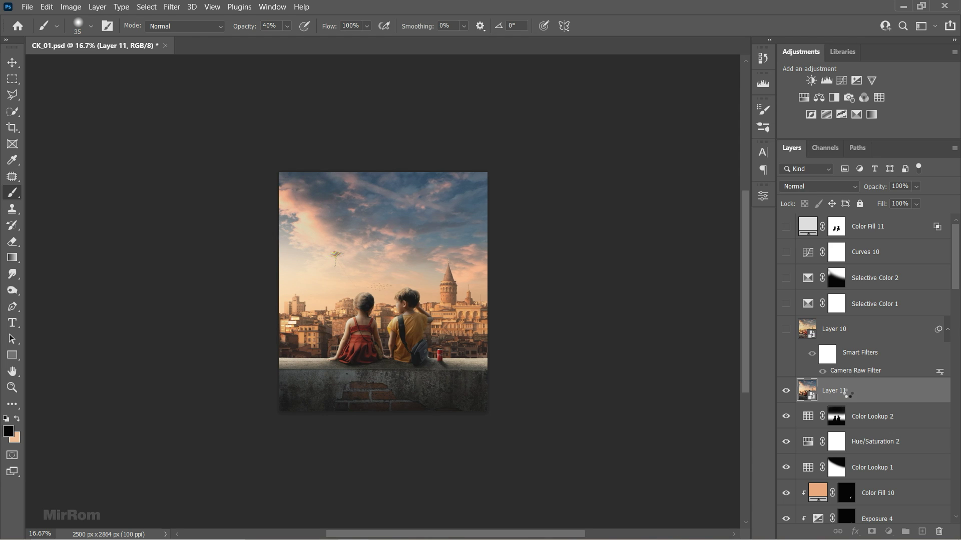
key("Delete")
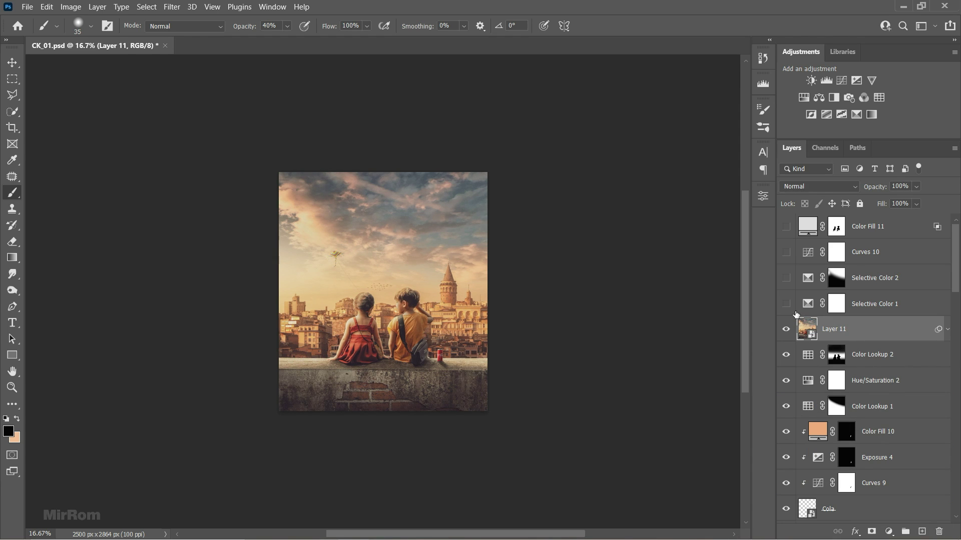
left_click_drag(785, 252, 785, 226)
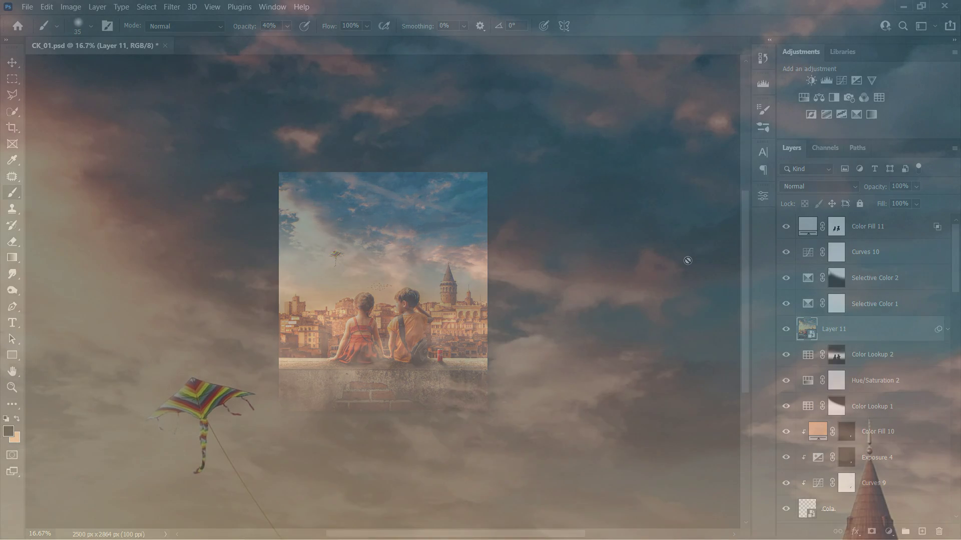